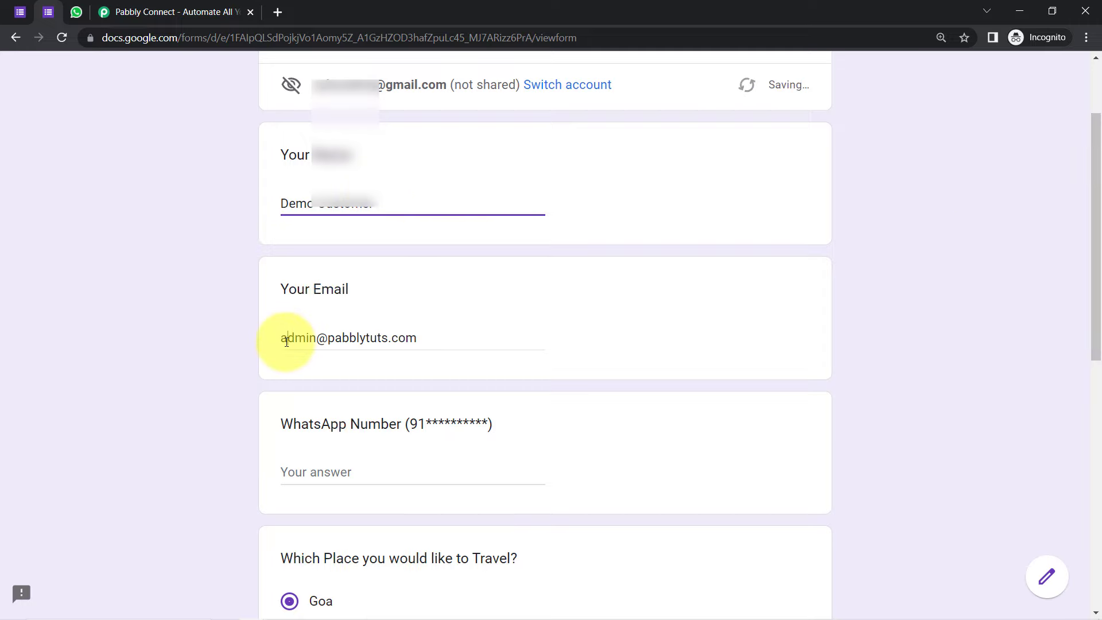
Step: Paste the WhatsApp number into the travel enquiry form and submit the completed enquiry
drag(287, 339, 399, 343)
drag(1093, 265, 1086, 364)
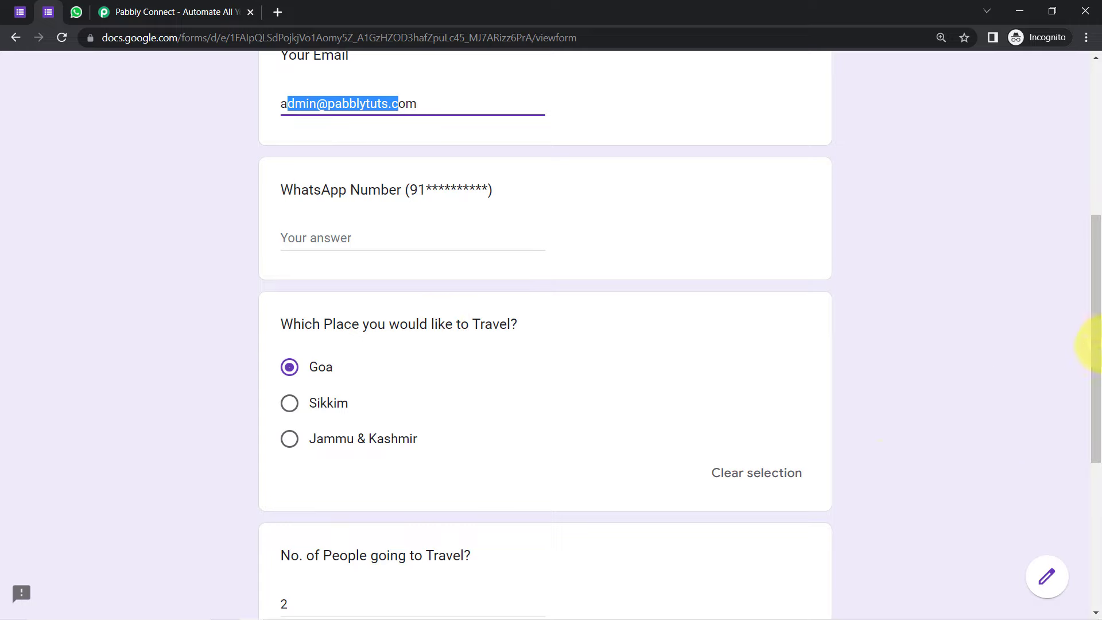
mouse_move(1097, 346)
mouse_down()
mouse_move(1100, 435)
mouse_move(1099, 331)
mouse_up()
click(304, 242)
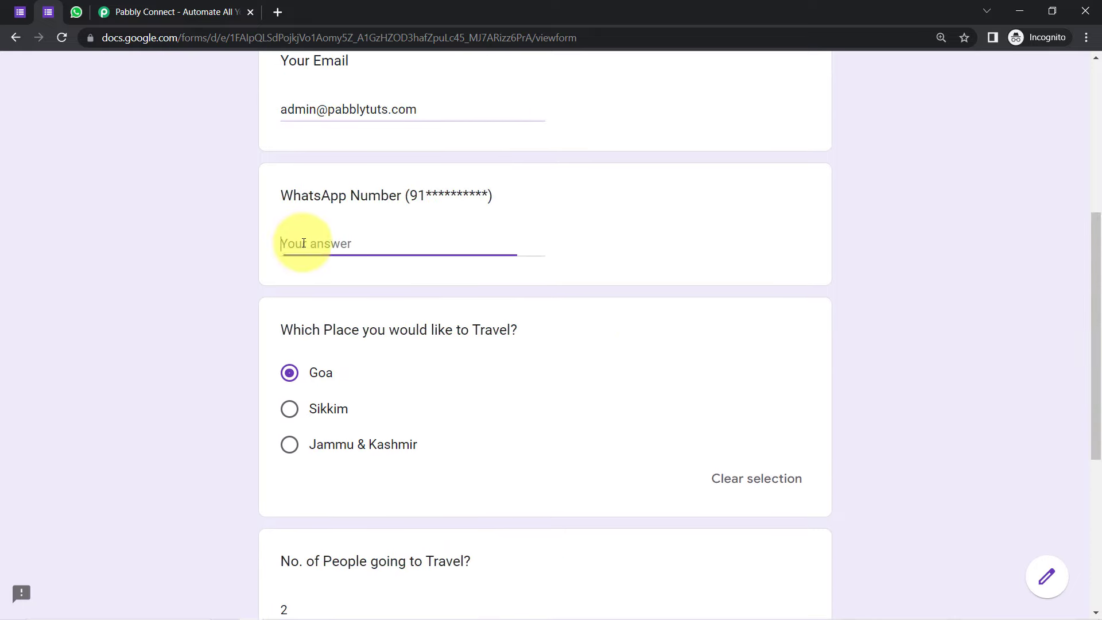
key(ctrl+v)
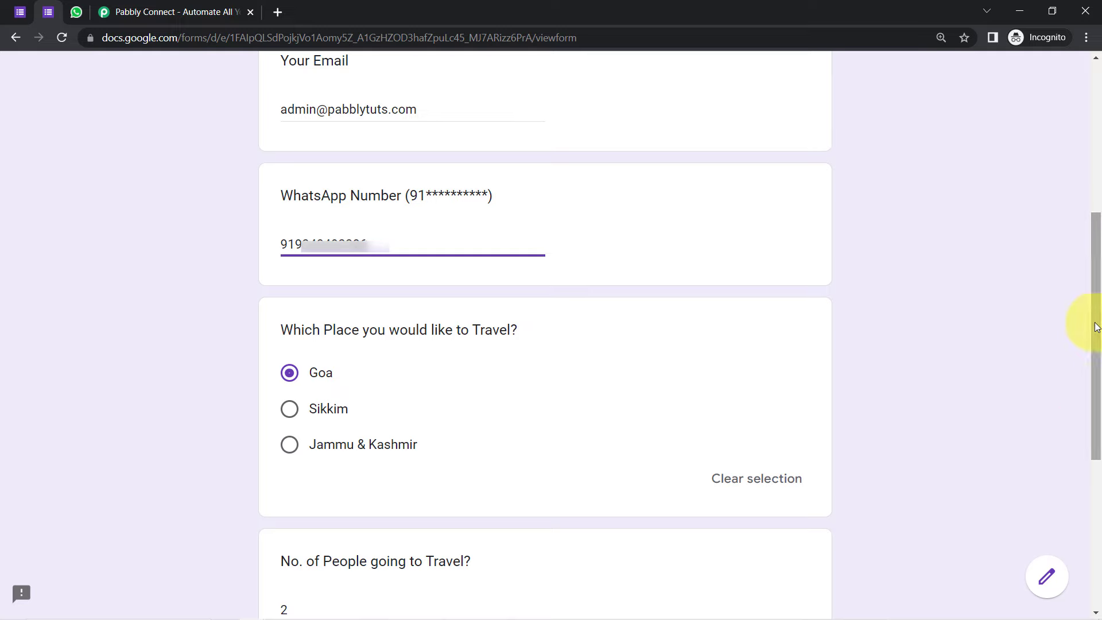
drag(1096, 331, 1099, 475)
click(296, 469)
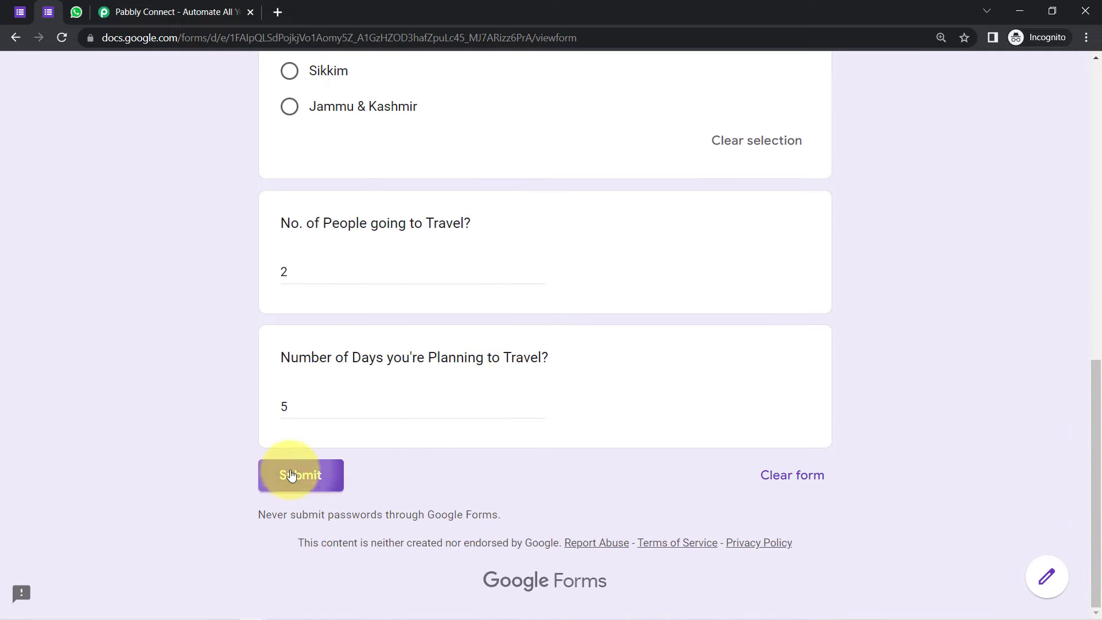
click(80, 17)
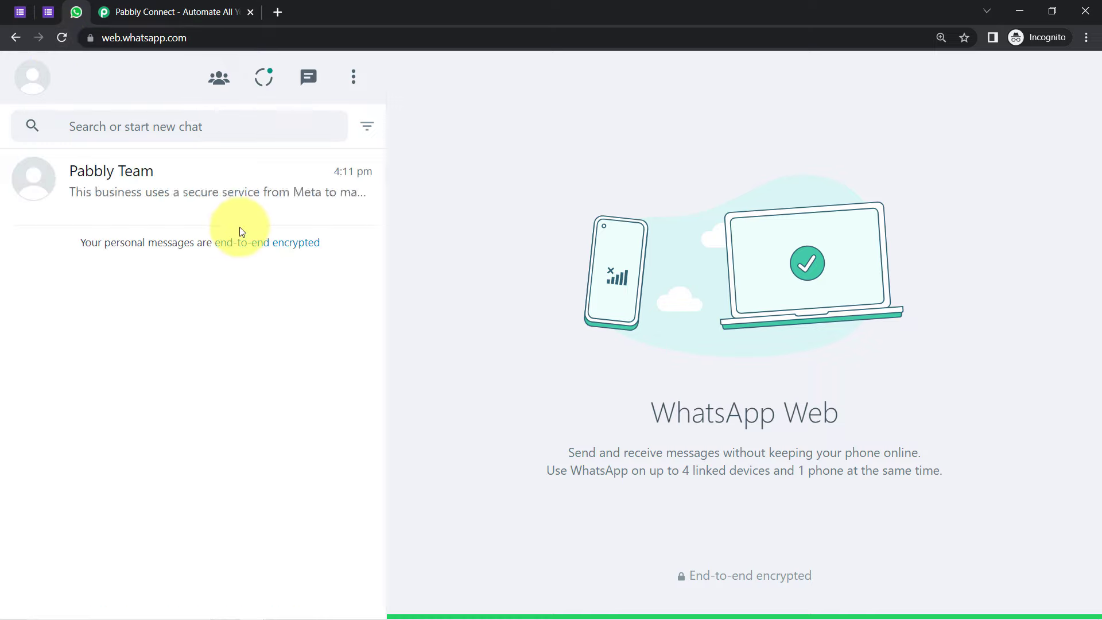
Step: Read the Pabbly Team welcome message in WhatsApp and download the attached Travelling Brochure PDF
click(143, 185)
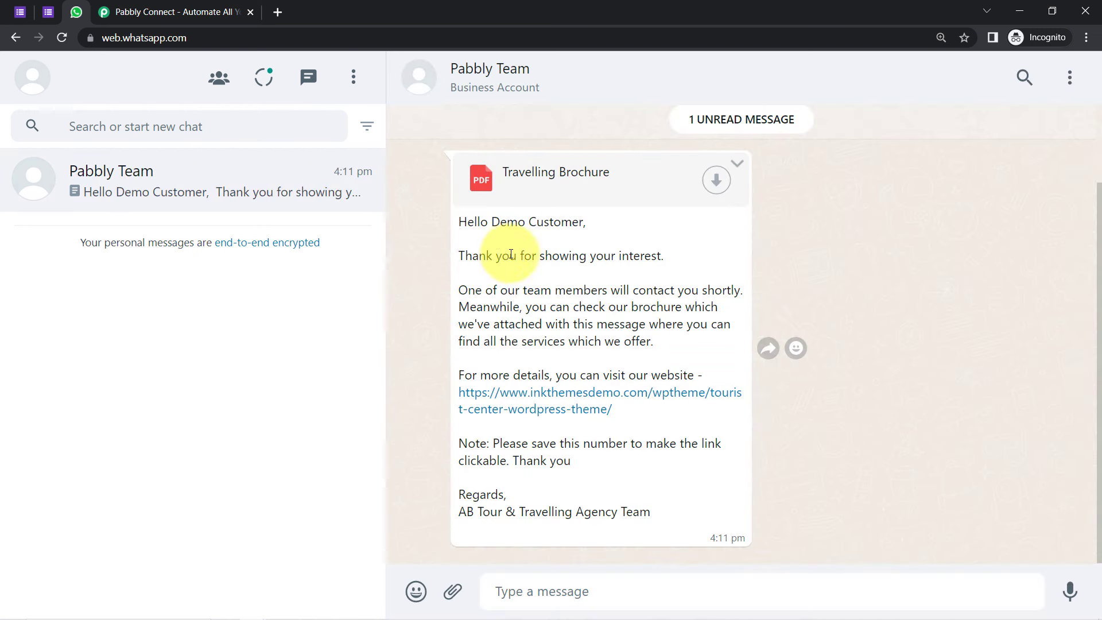
drag(498, 255, 666, 257)
click(657, 259)
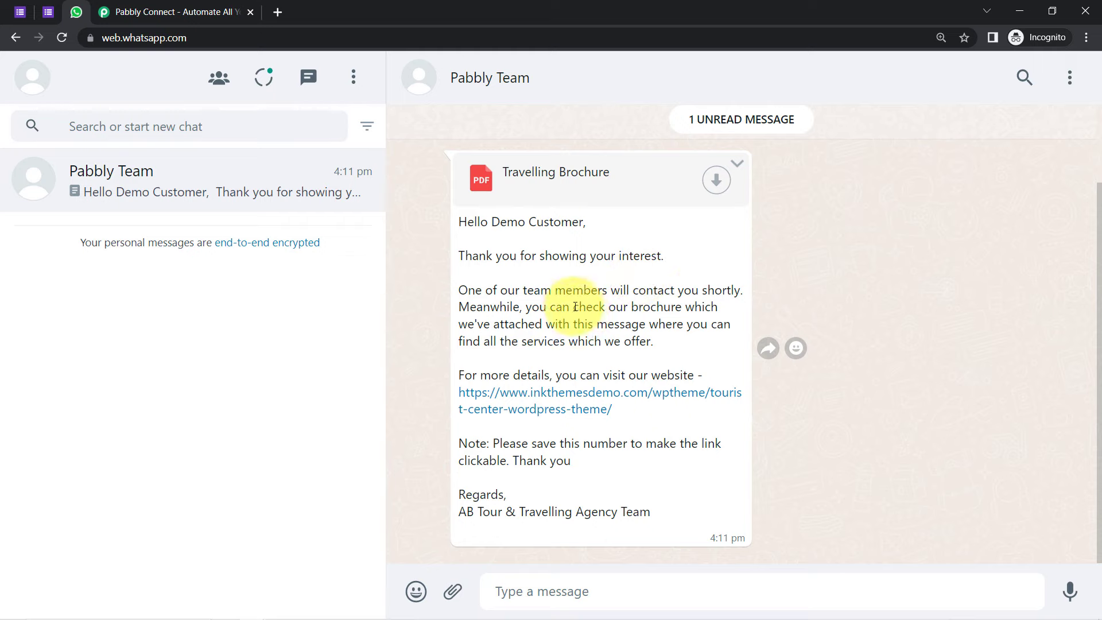
drag(575, 307, 641, 342)
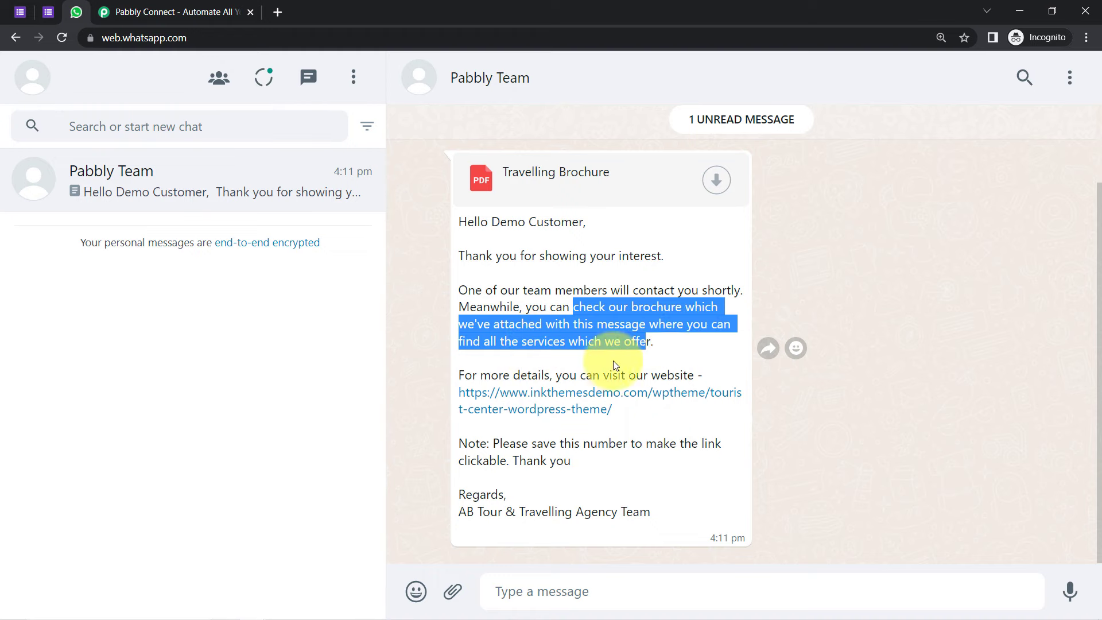
drag(580, 375, 690, 394)
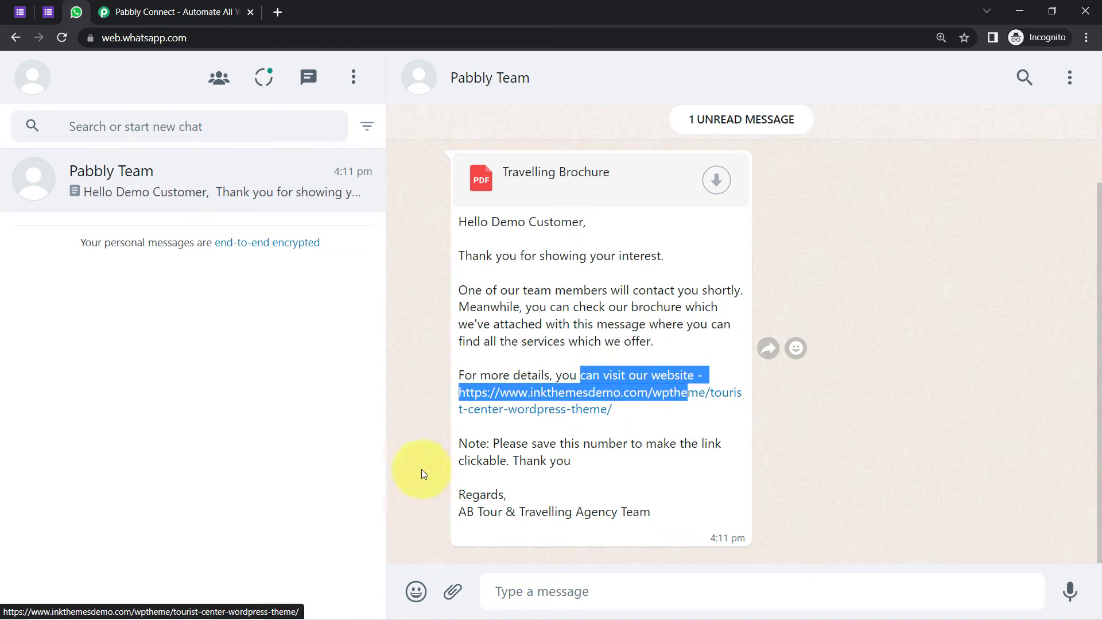
drag(521, 460, 624, 451)
click(570, 466)
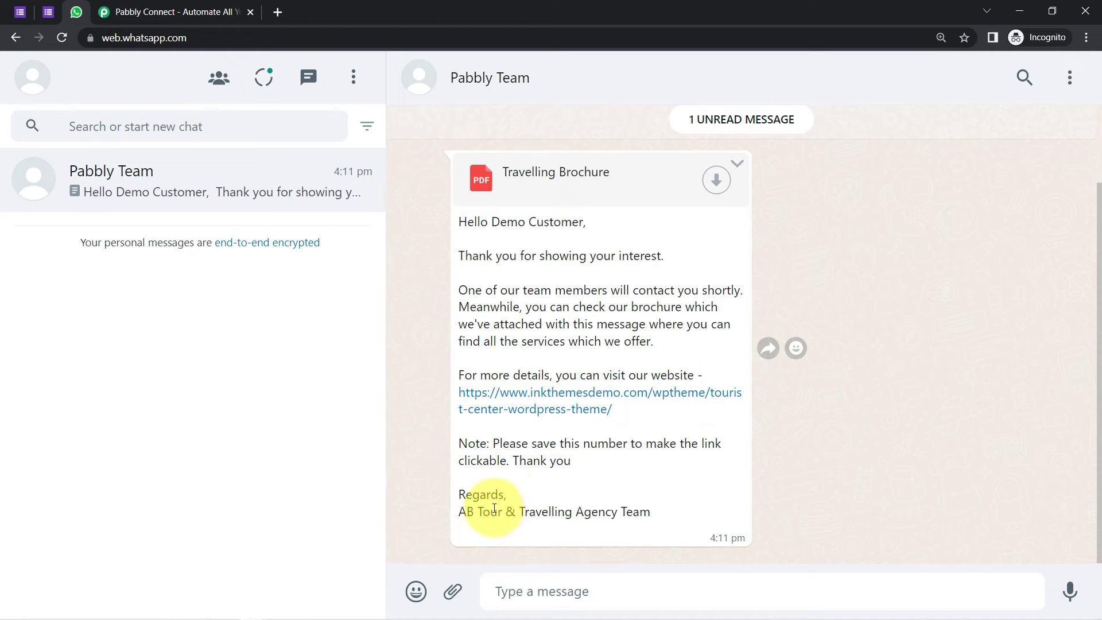
drag(489, 510, 634, 510)
click(625, 193)
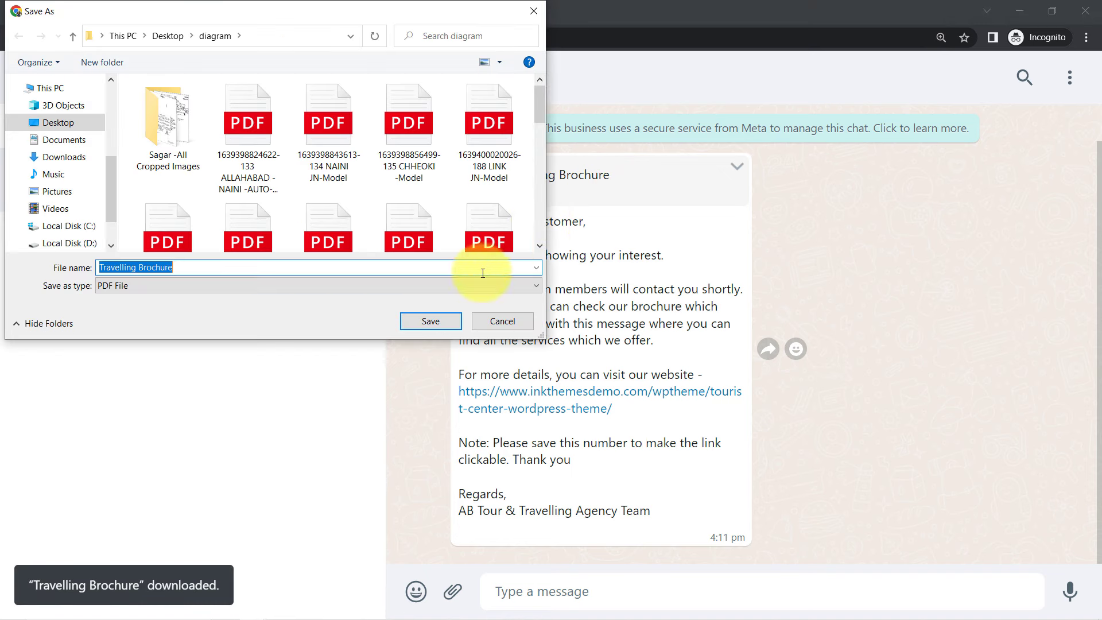
Step: Save the Travelling Brochure PDF, locate it in the diagram folder, view the Kerala package, then close it
click(431, 322)
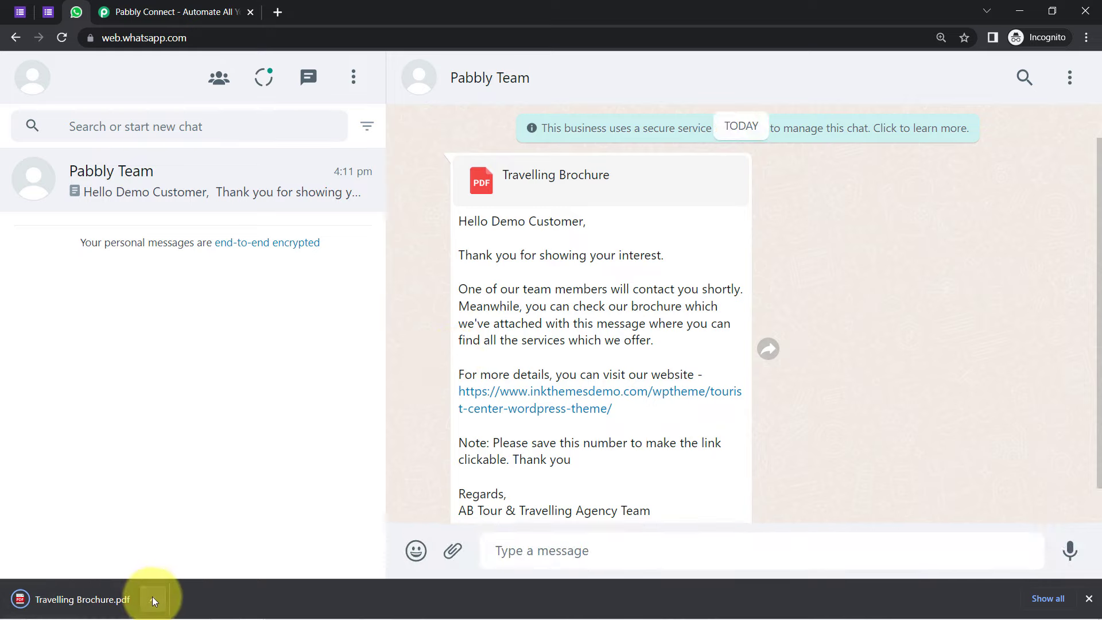
click(152, 599)
click(177, 552)
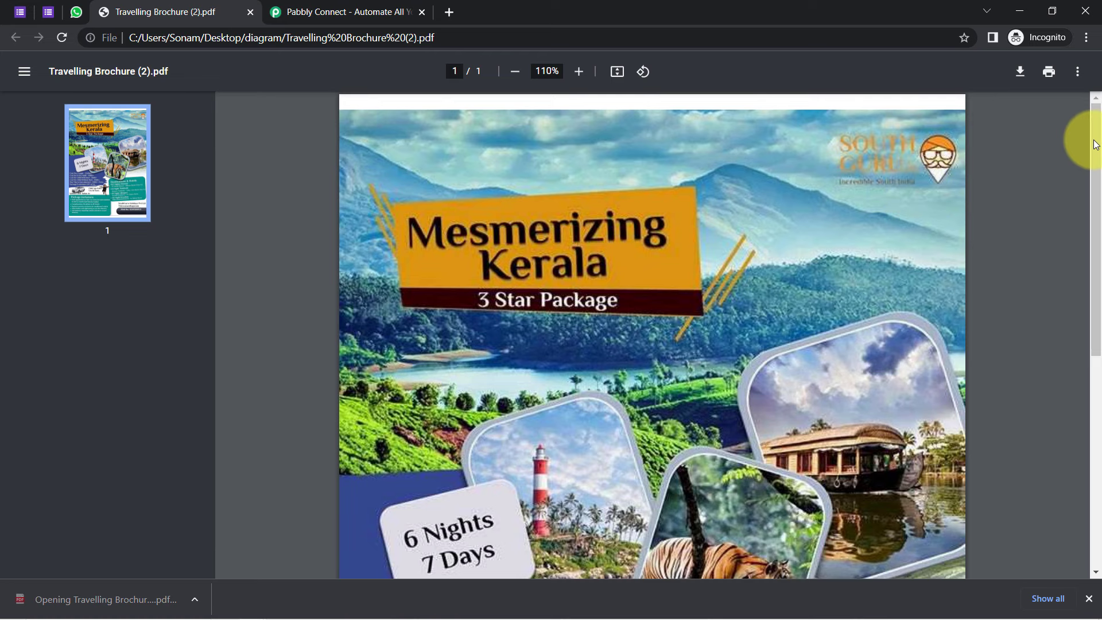
drag(1096, 145, 256, 5)
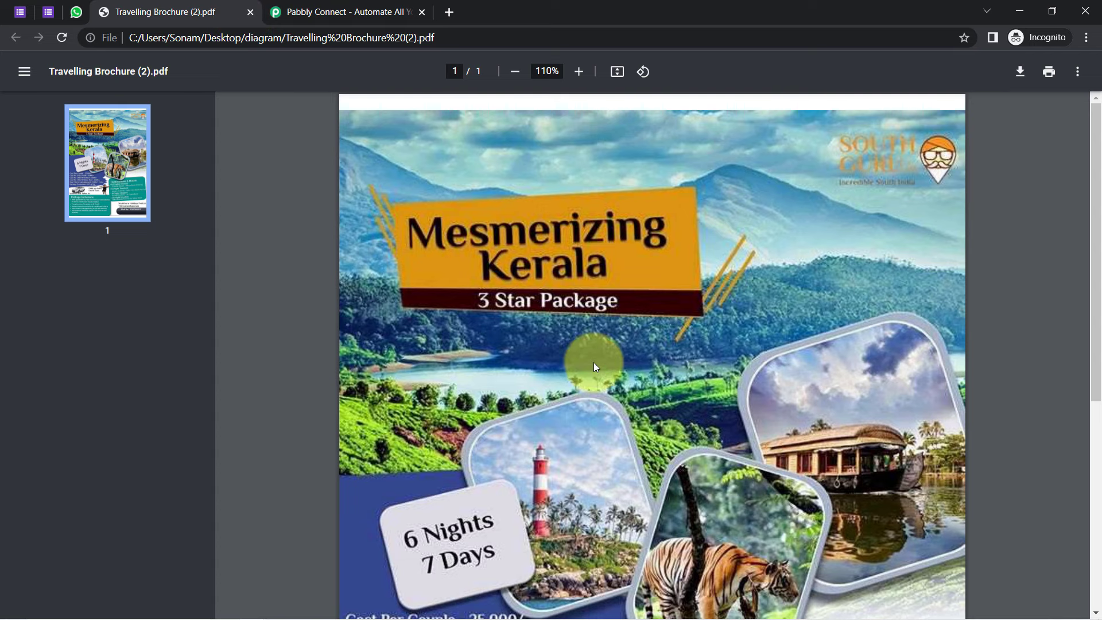
click(249, 11)
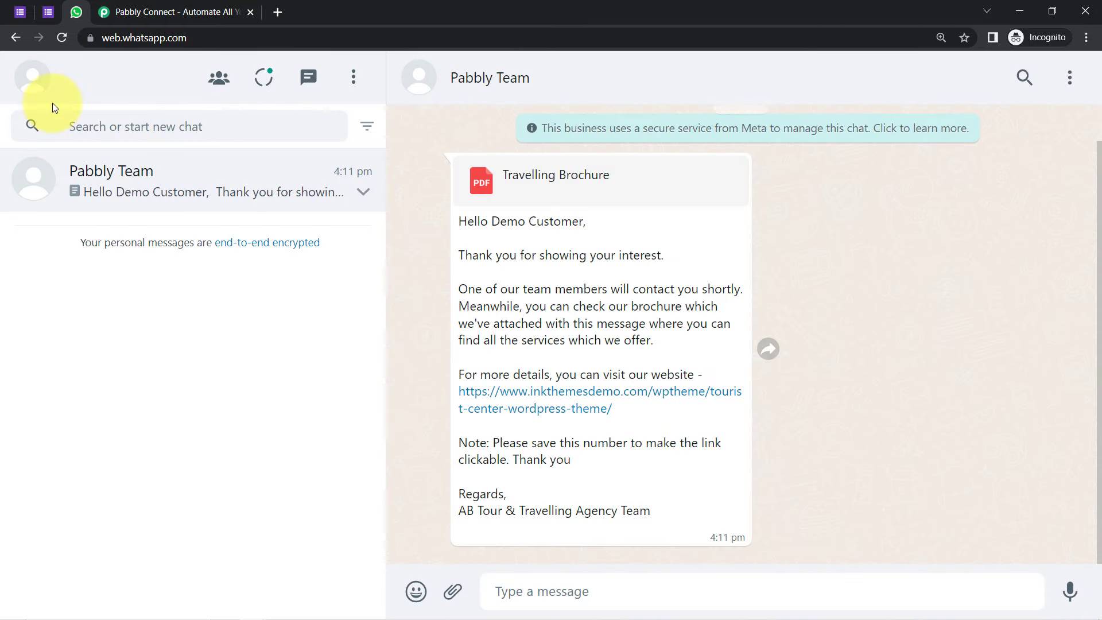
Step: Move through the open tabs to the pabbly.com/connect site and sign in to the Pabbly account
click(46, 12)
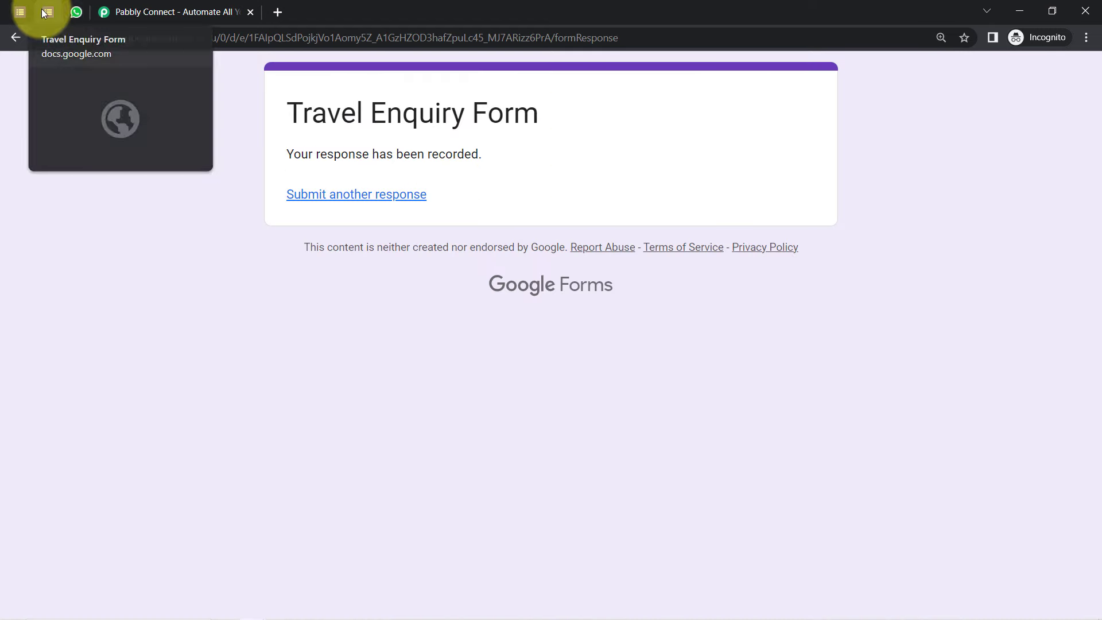
click(71, 10)
click(47, 11)
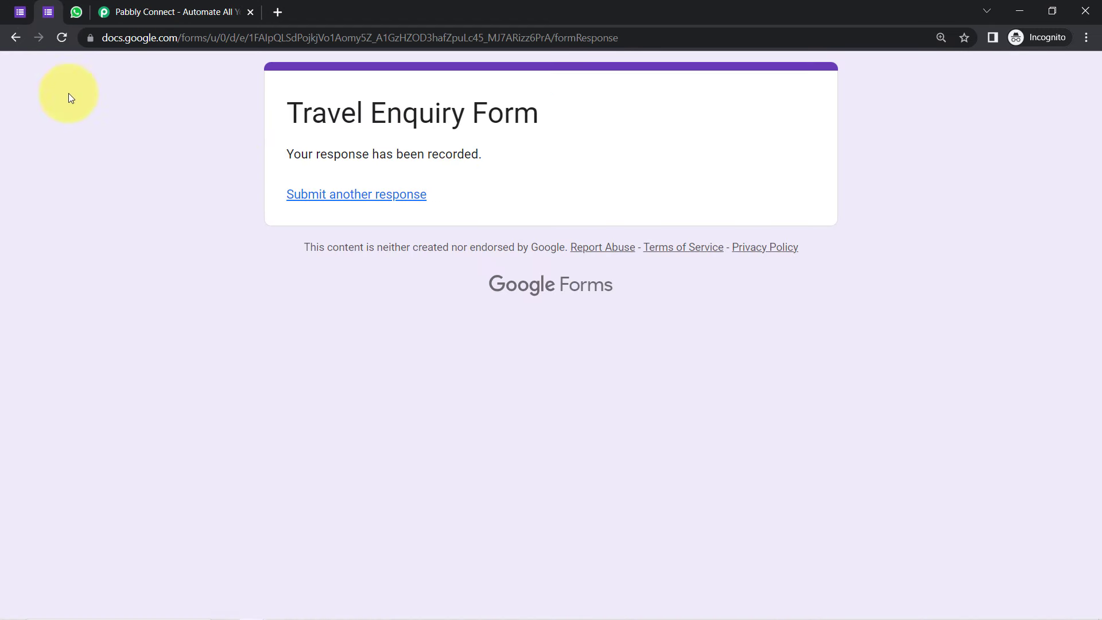
click(20, 11)
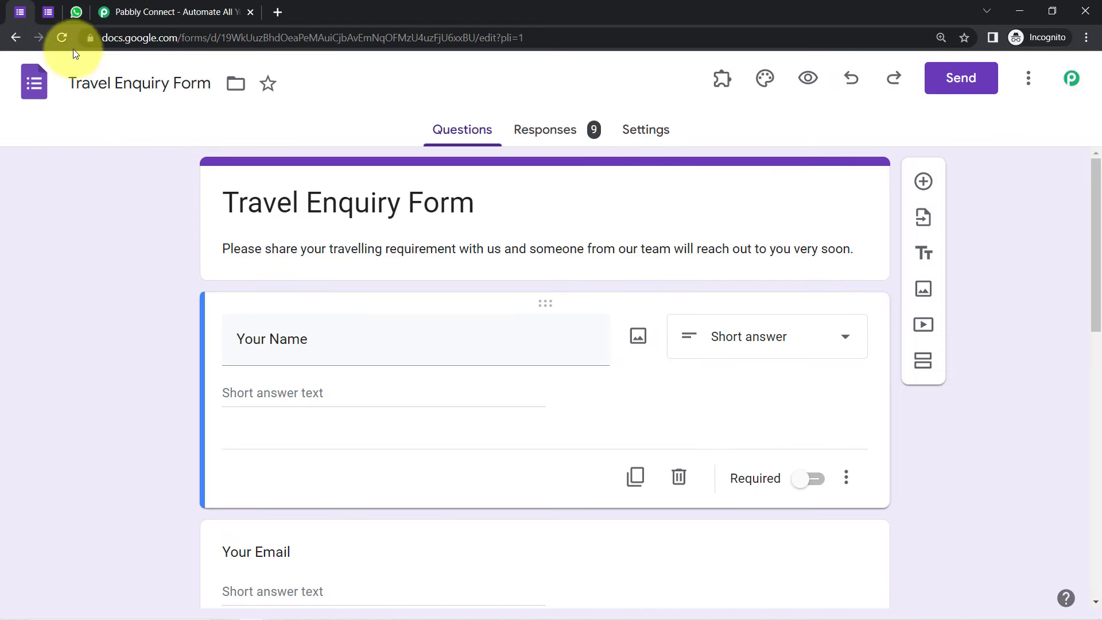
click(72, 14)
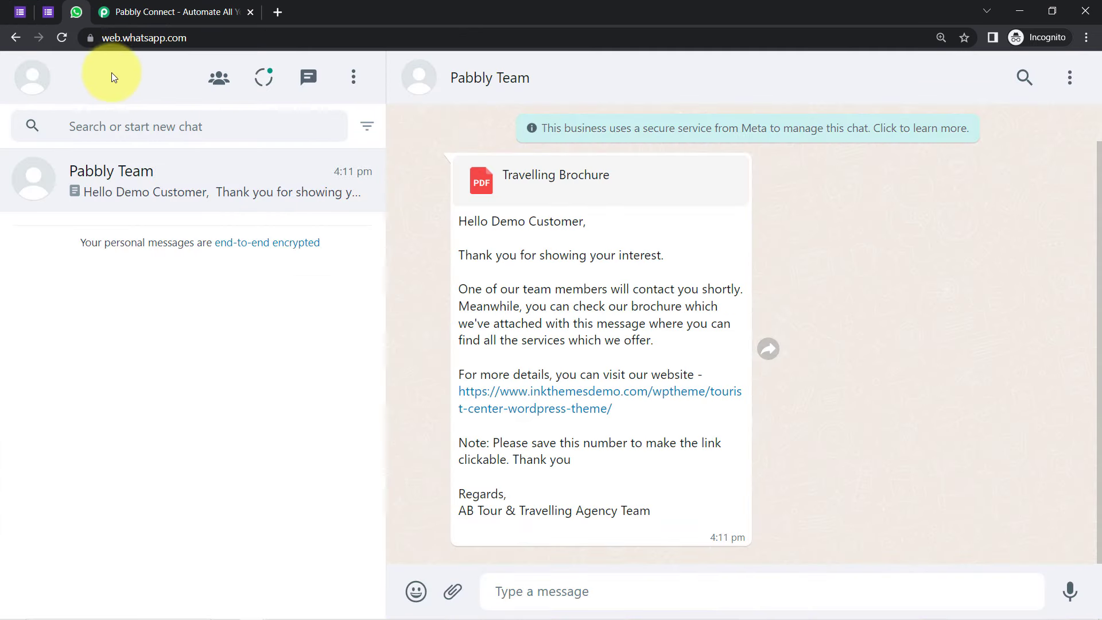
click(135, 11)
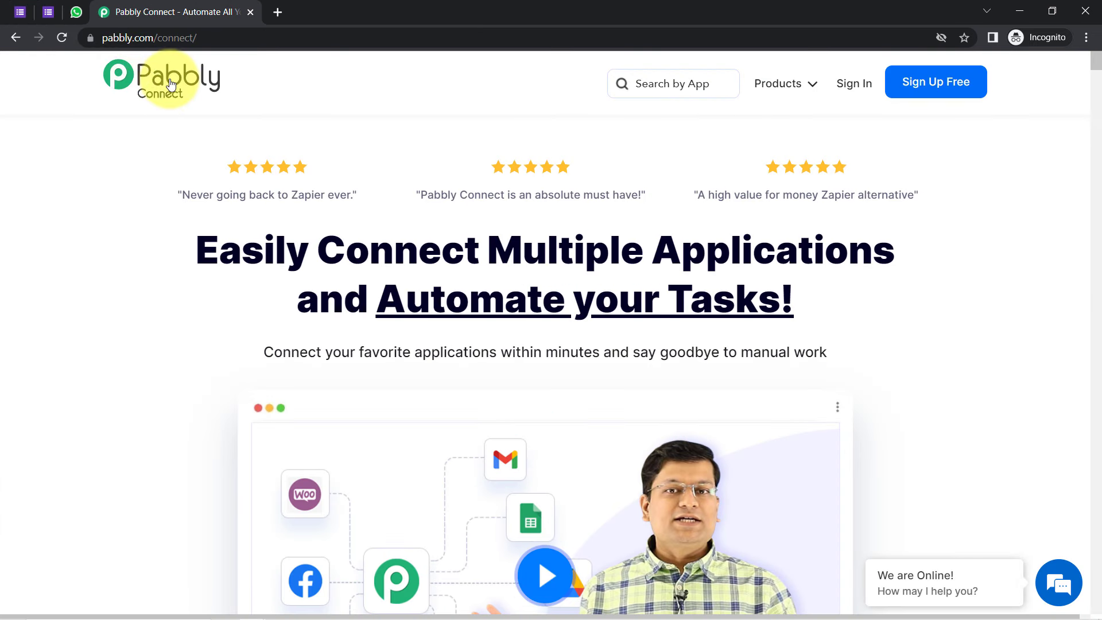
click(125, 37)
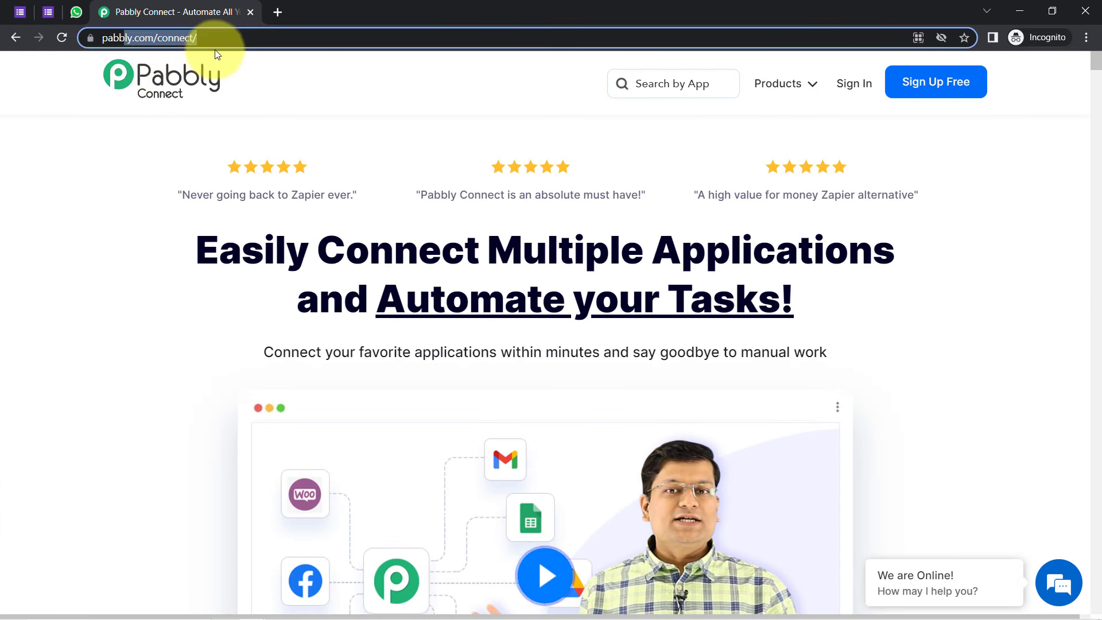
drag(214, 50, 215, 49)
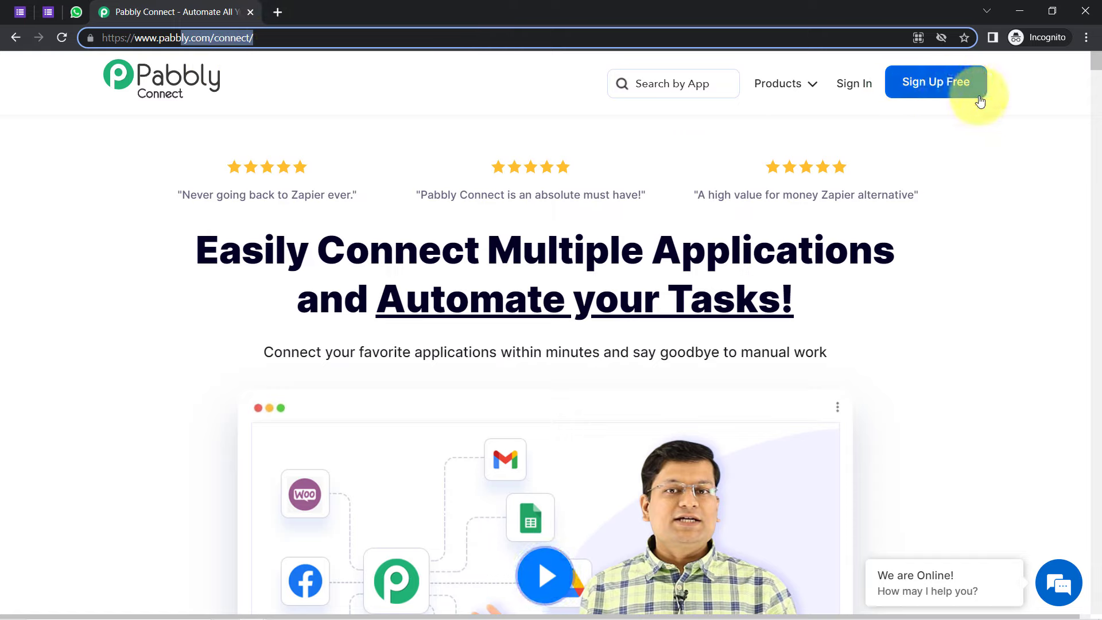
click(847, 90)
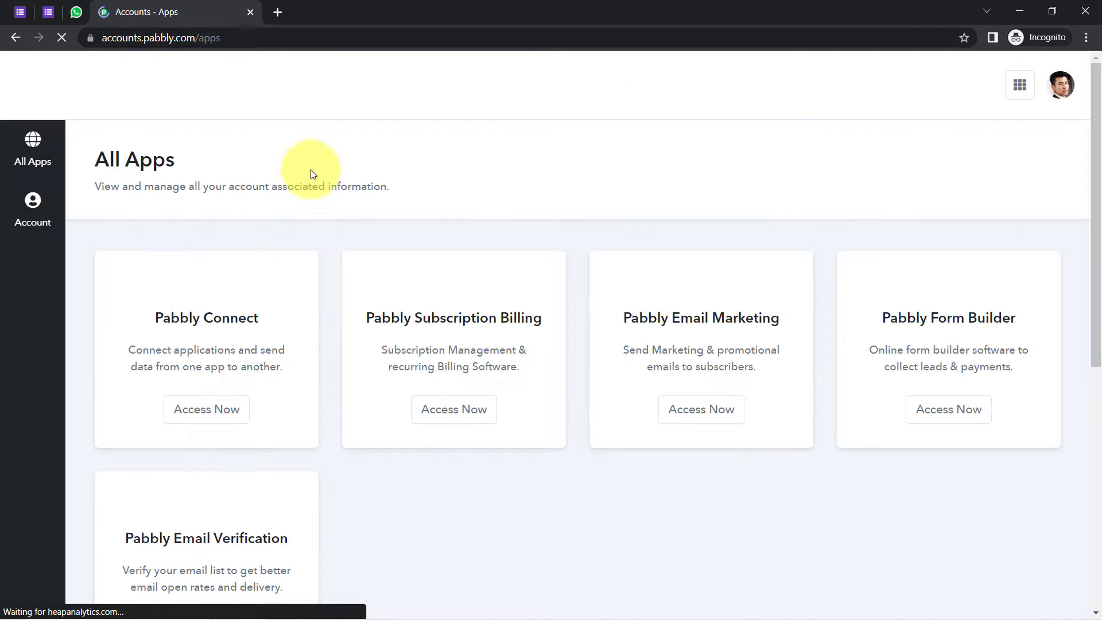
Step: Open Pabbly Connect and create the workflow 'When Google Forms is Submitted -> Auto-send a WhatsApp Message'
click(205, 417)
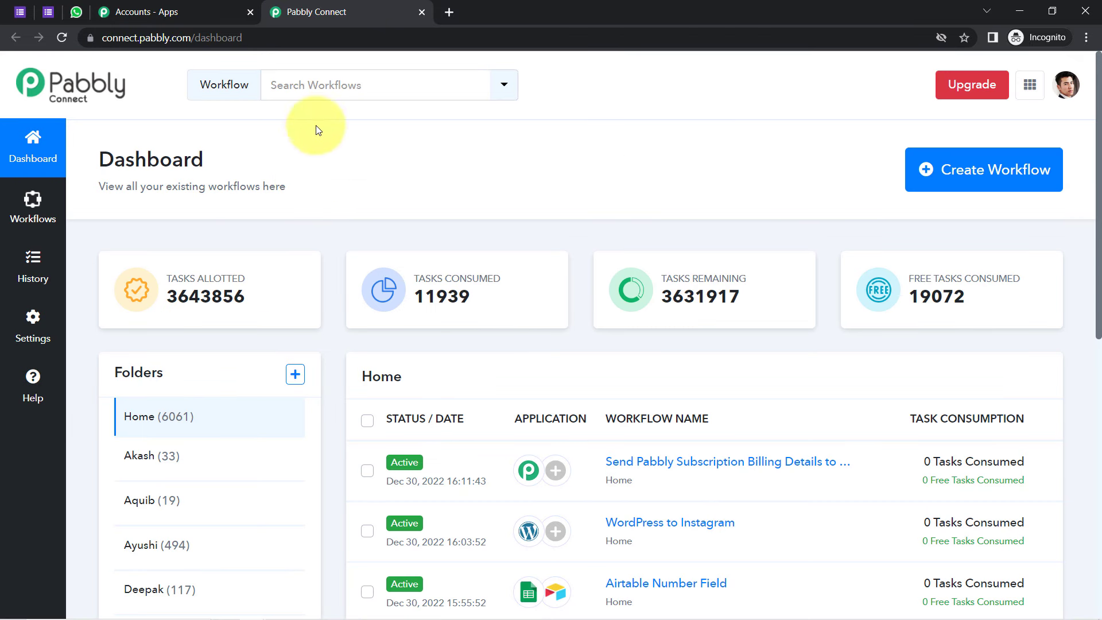
click(984, 174)
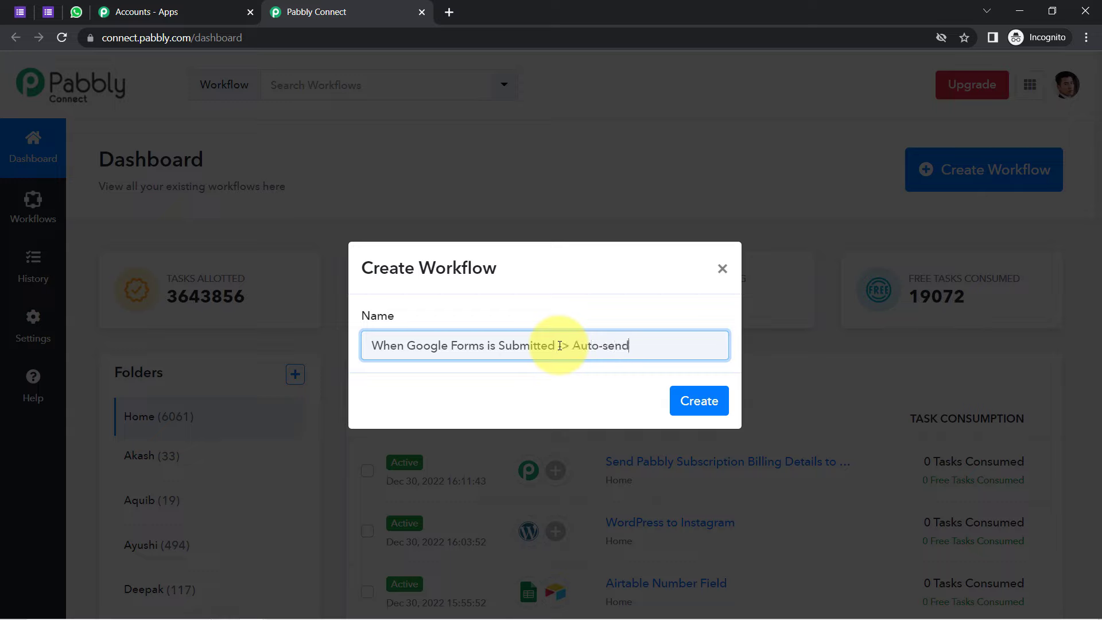
text(essage)
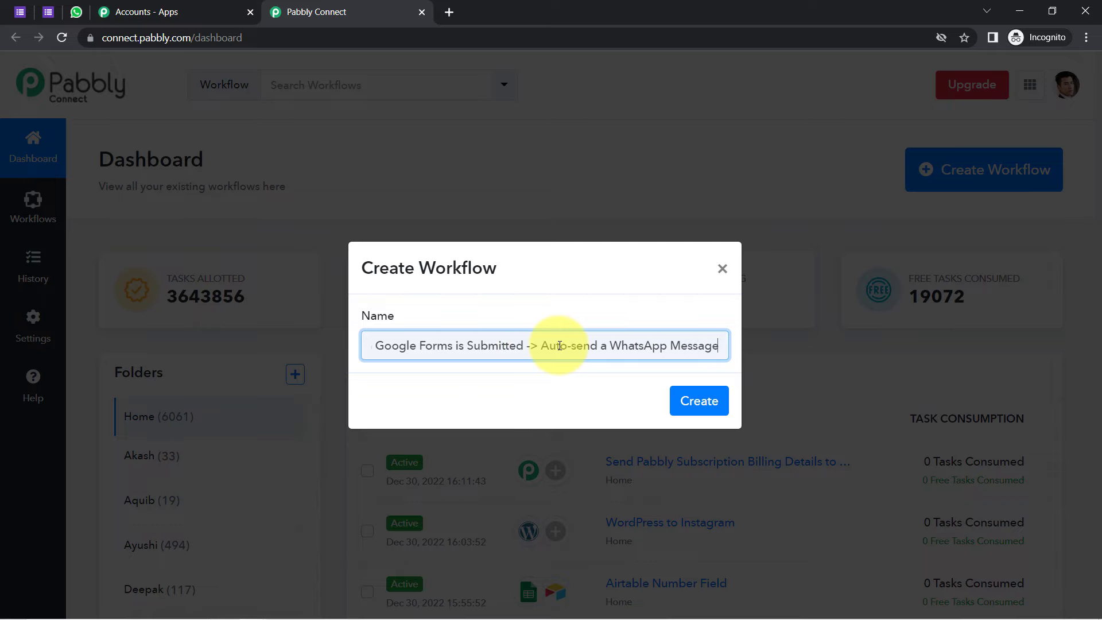
click(693, 403)
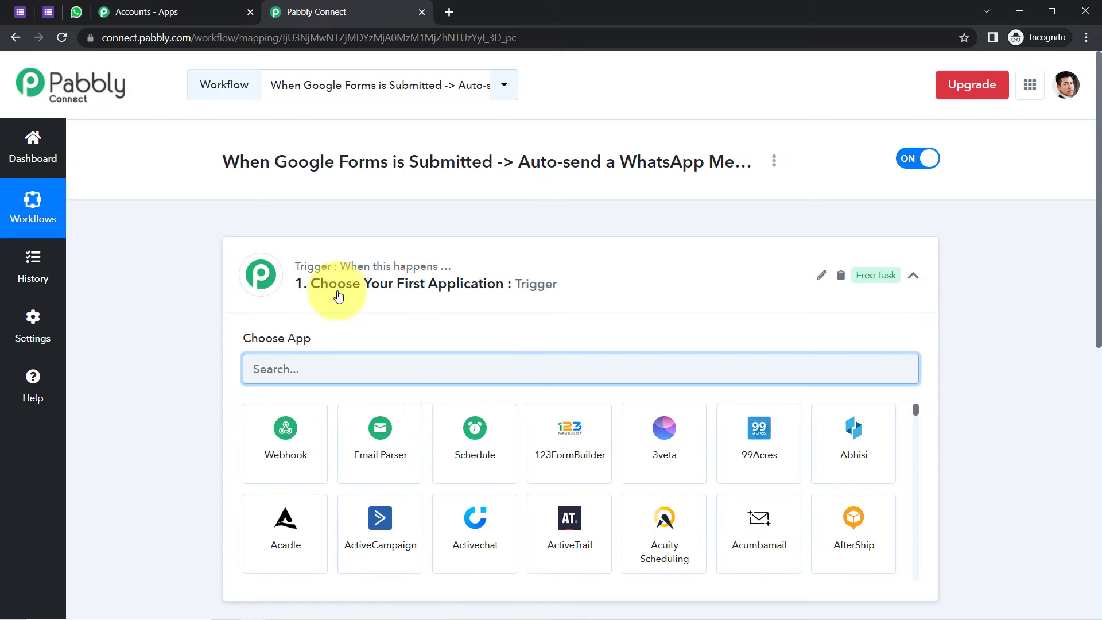
click(298, 265)
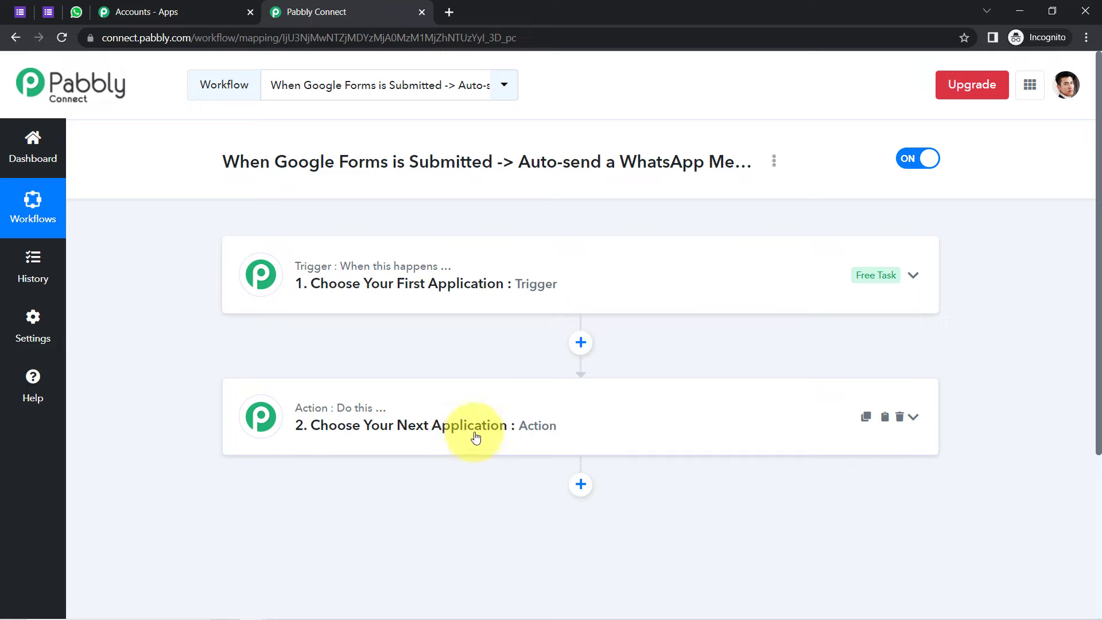
Step: Set the trigger app to Google Forms with the New Response Received event
drag(222, 161, 705, 161)
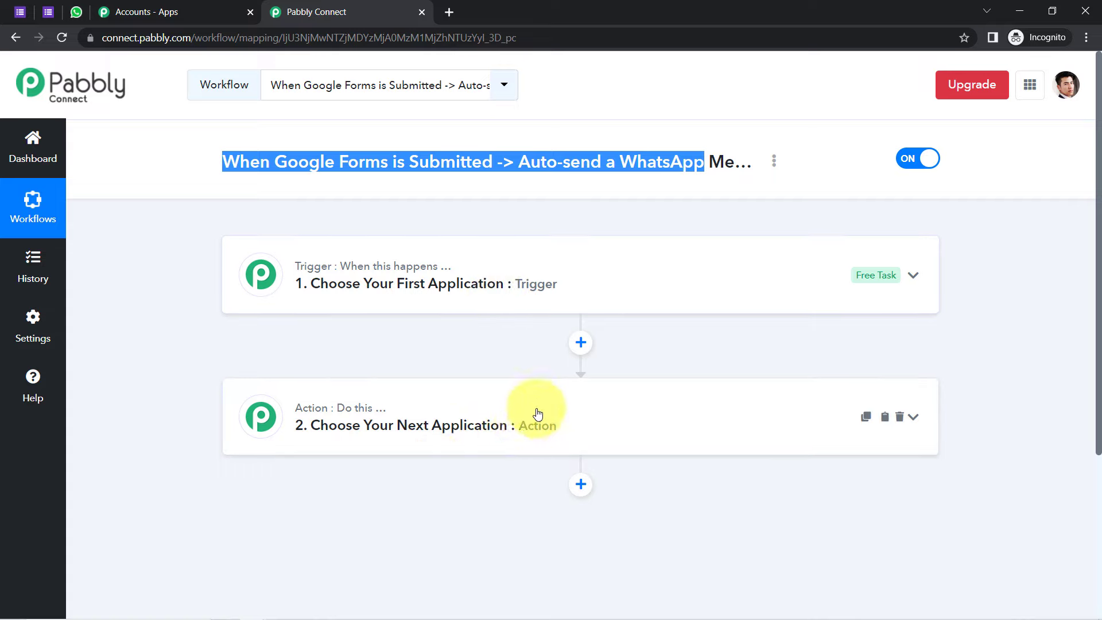
click(416, 315)
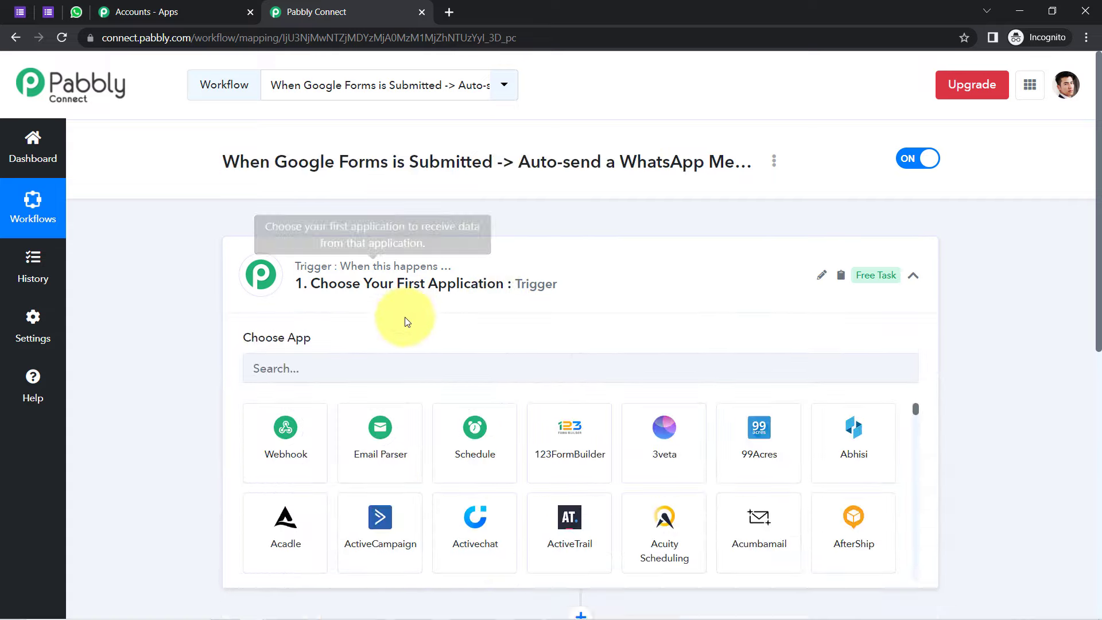
click(343, 370)
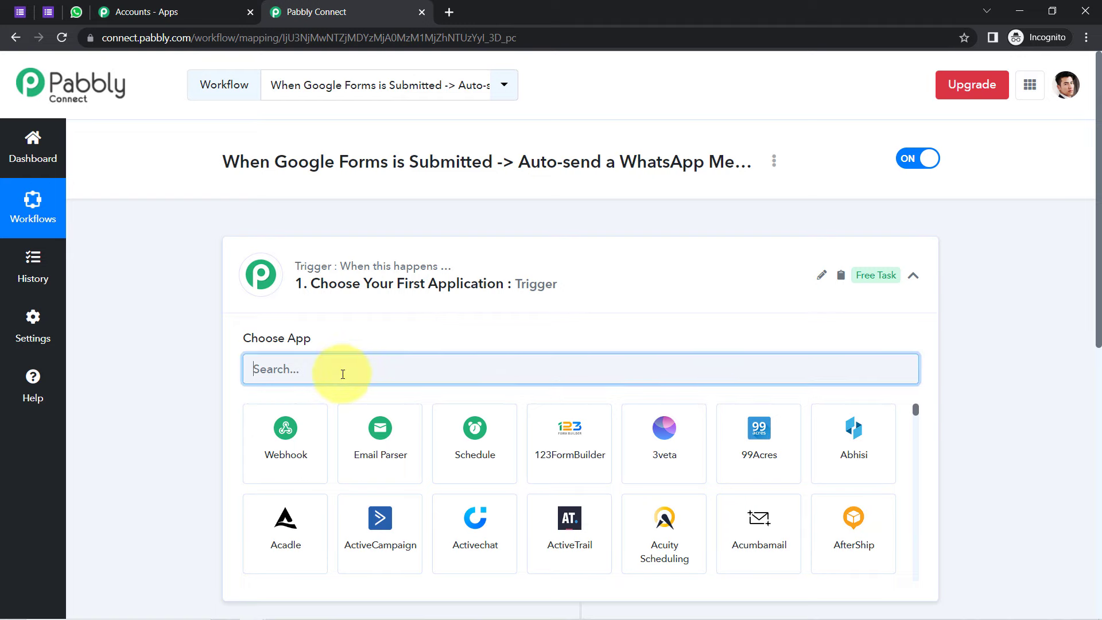
text(w)
text(googl)
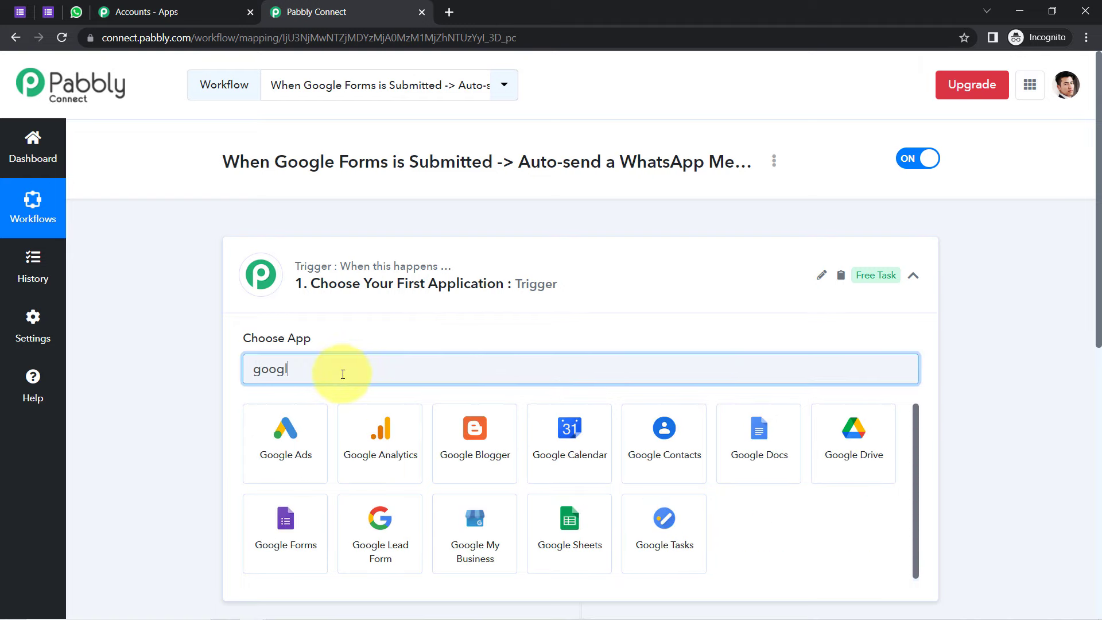
text(e fo)
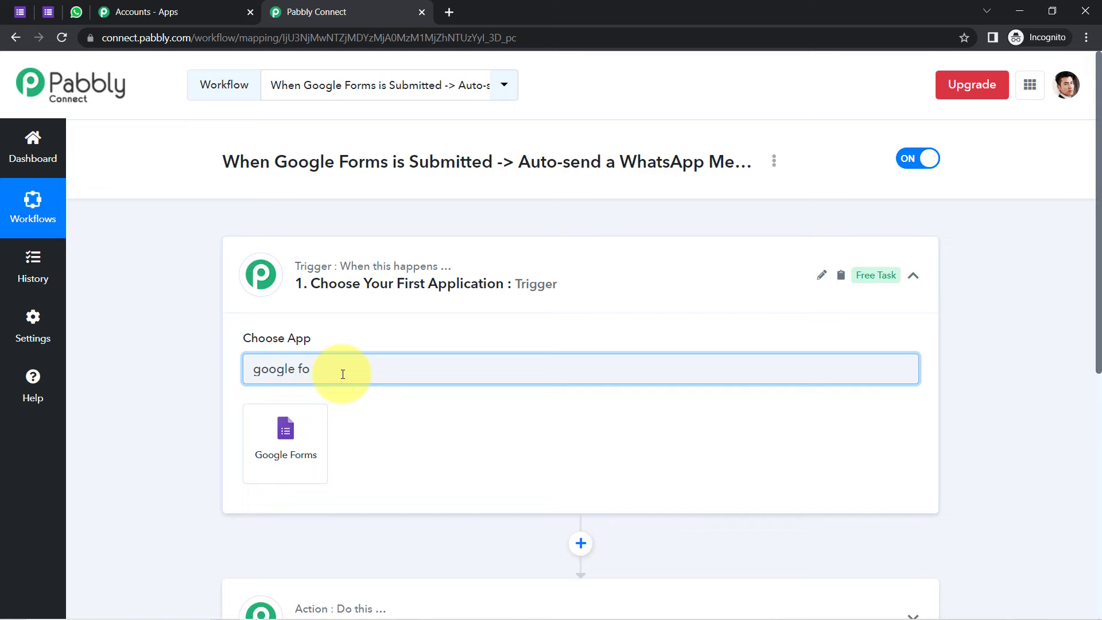
click(287, 437)
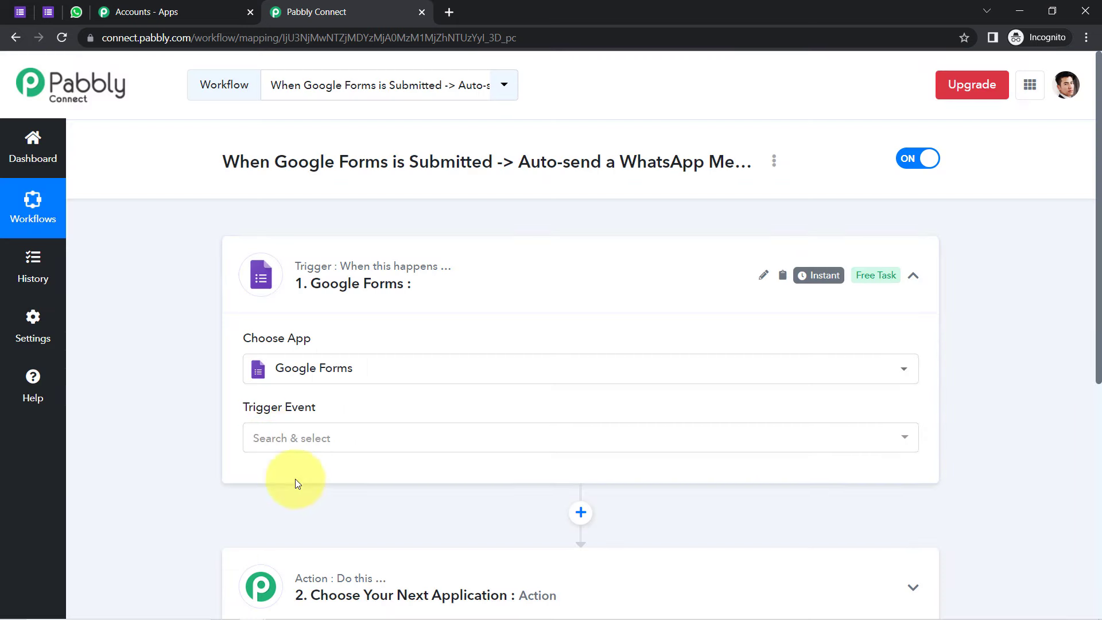
click(275, 438)
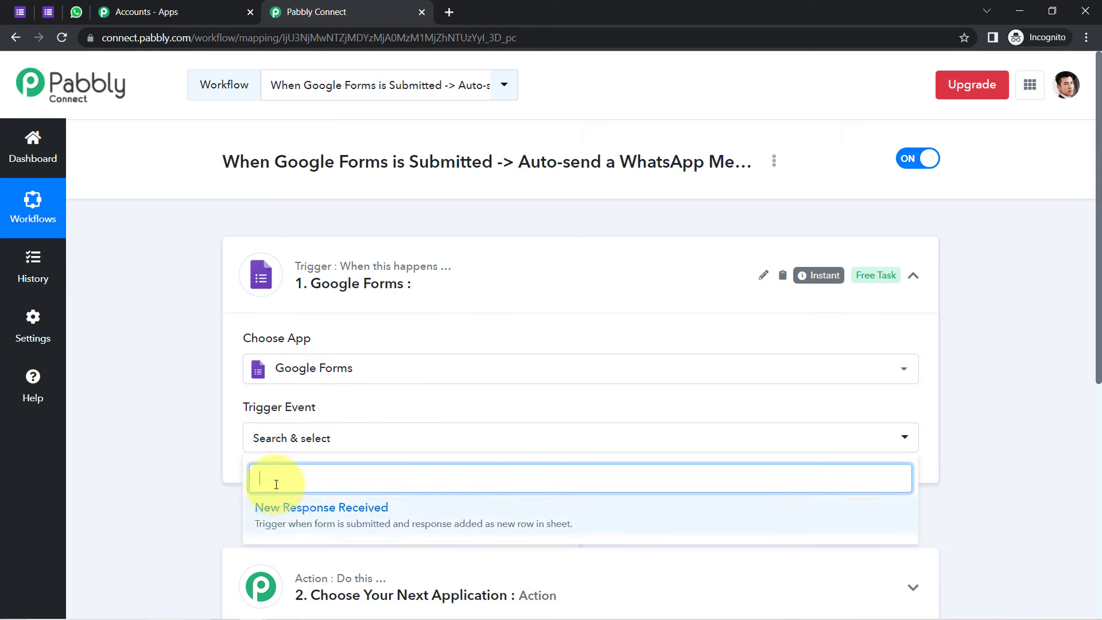
click(304, 522)
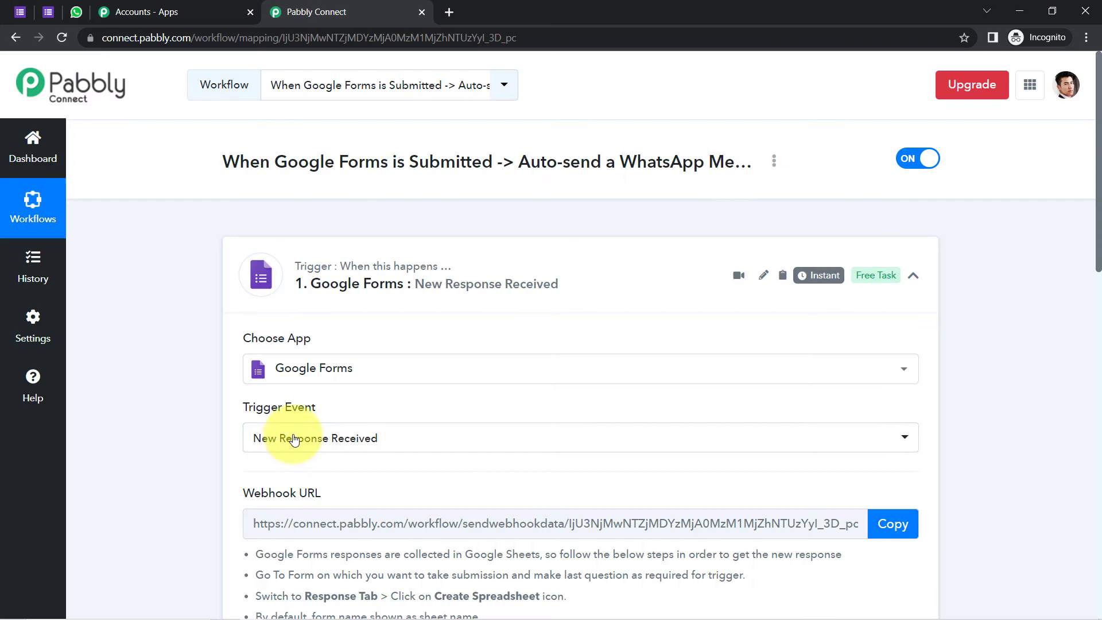
scroll(1097, 251, down, 3)
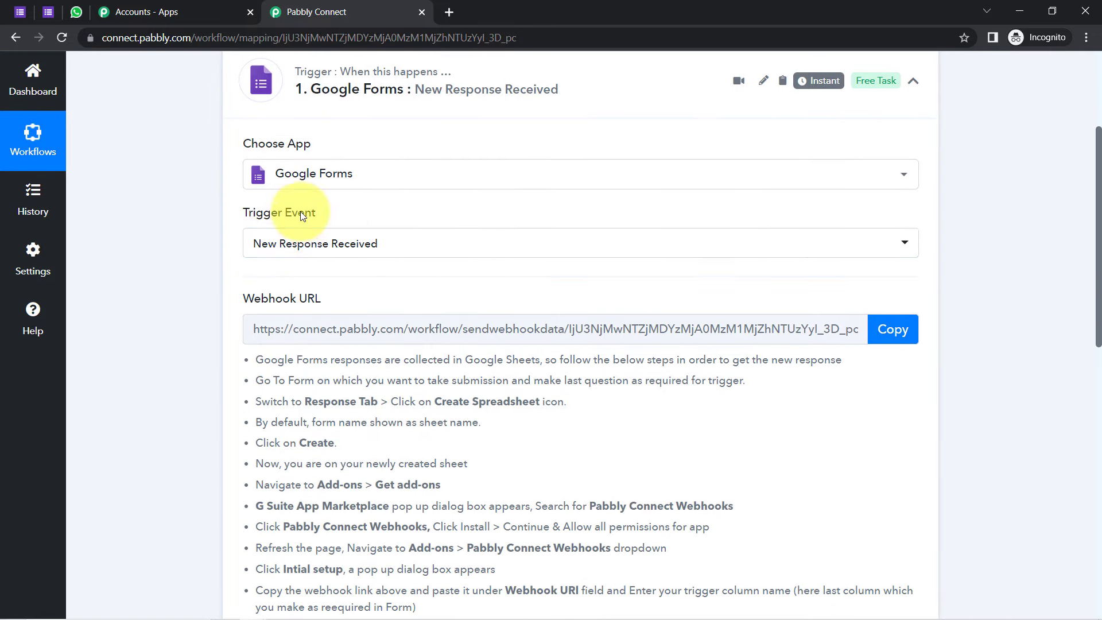
click(281, 243)
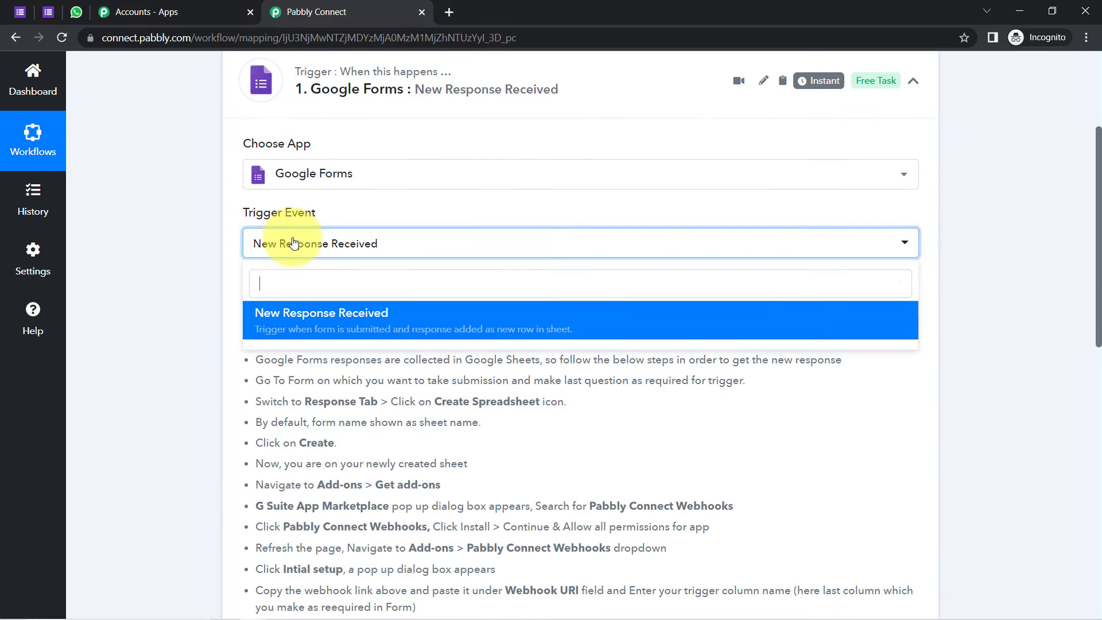
click(257, 252)
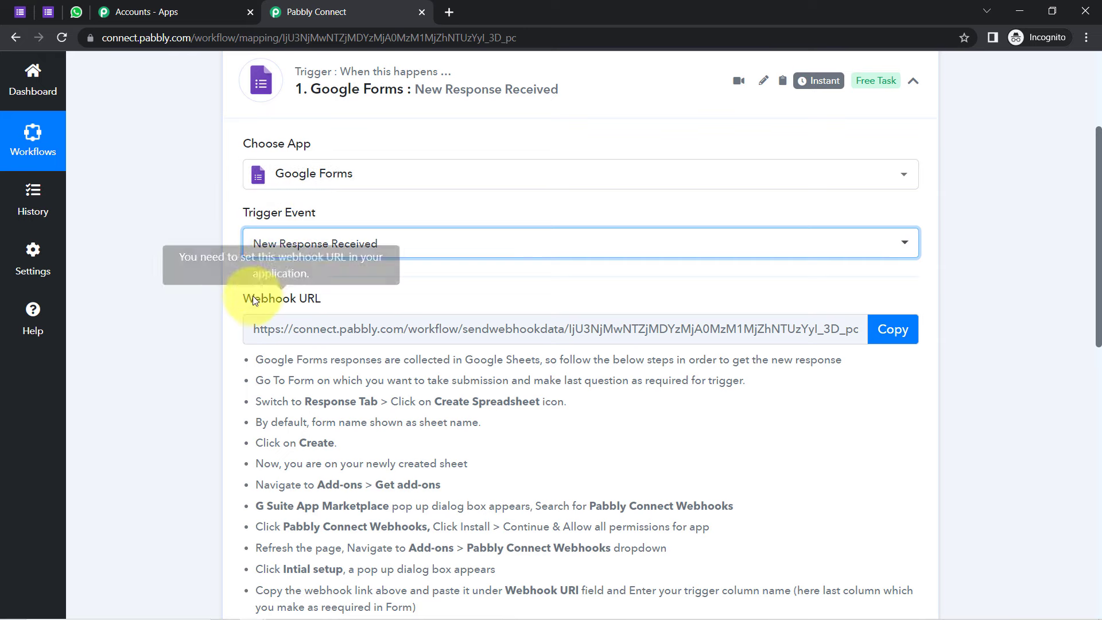
Step: Review the webhook setup instructions and copy the trigger's webhook URL
drag(255, 298, 330, 298)
drag(277, 359, 346, 589)
click(299, 457)
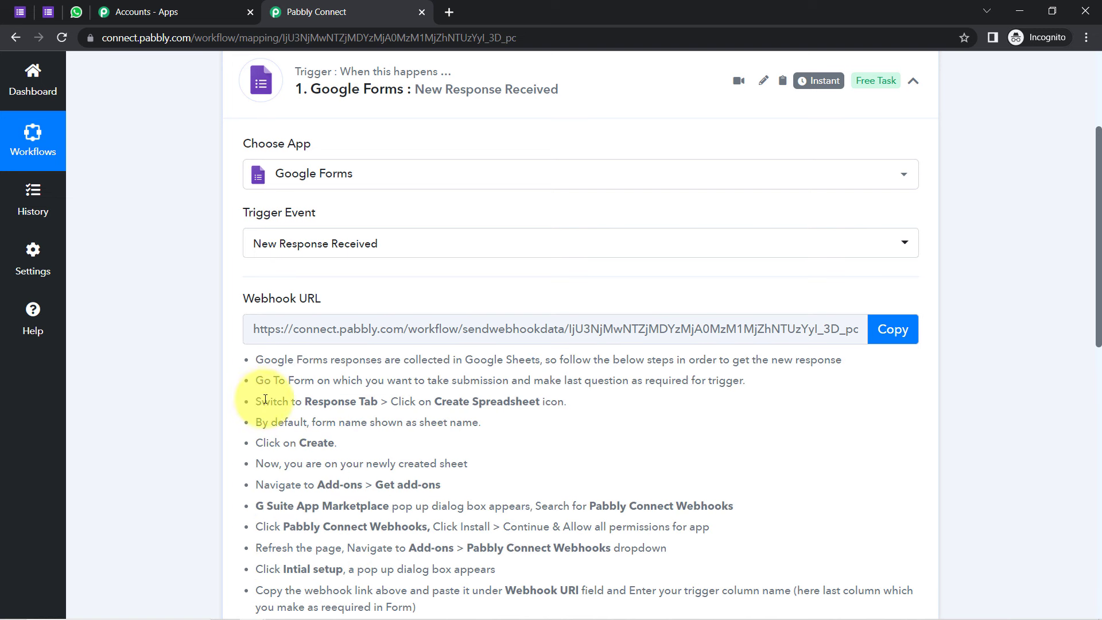
drag(255, 359, 360, 590)
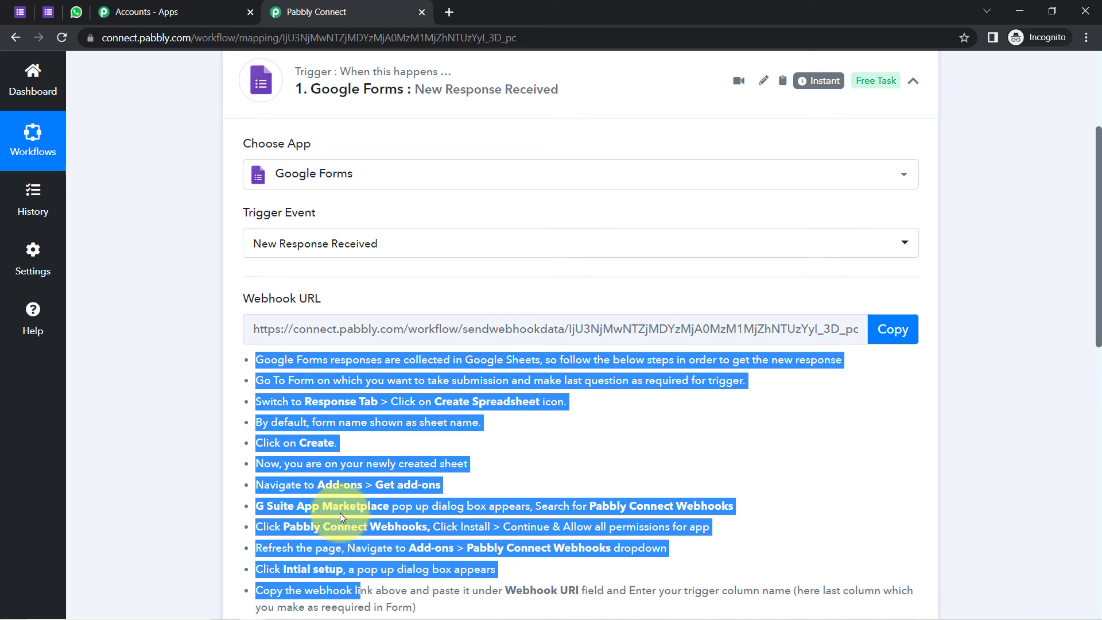
click(340, 508)
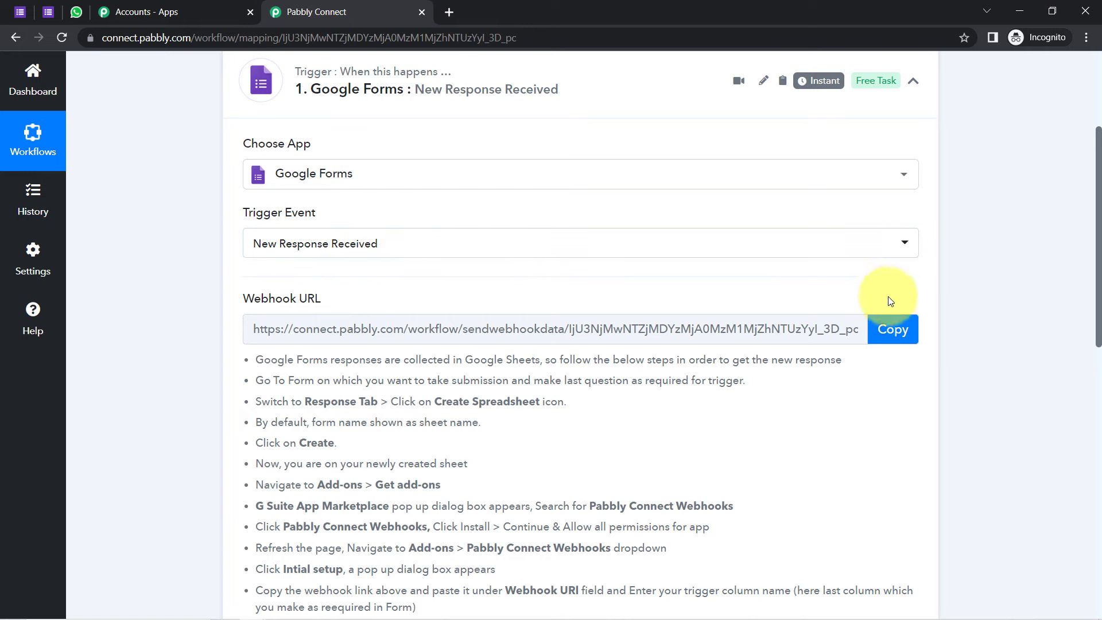
click(892, 335)
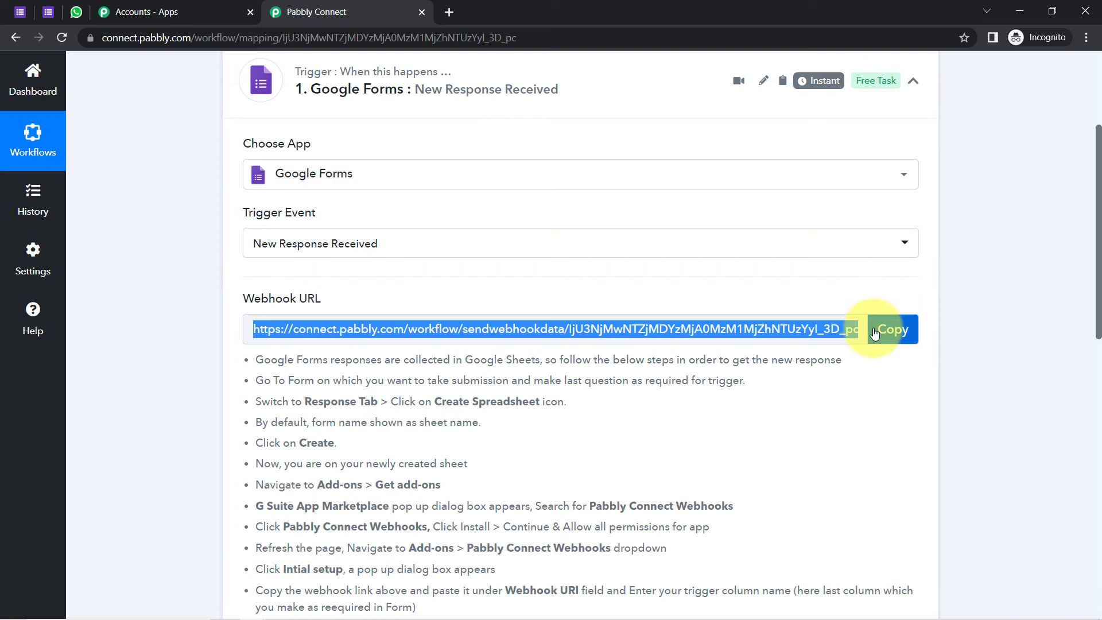
Step: Open the 'New Travelling Enquiries (Responses)' spreadsheet from the Travel Enquiry Form's Responses tab
click(21, 12)
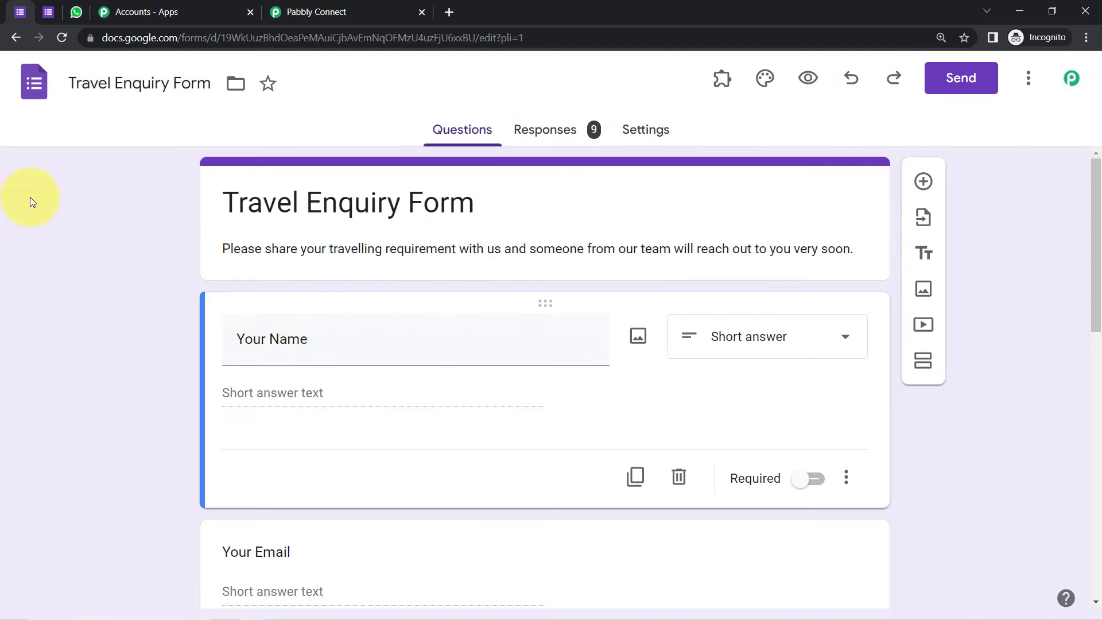
click(541, 142)
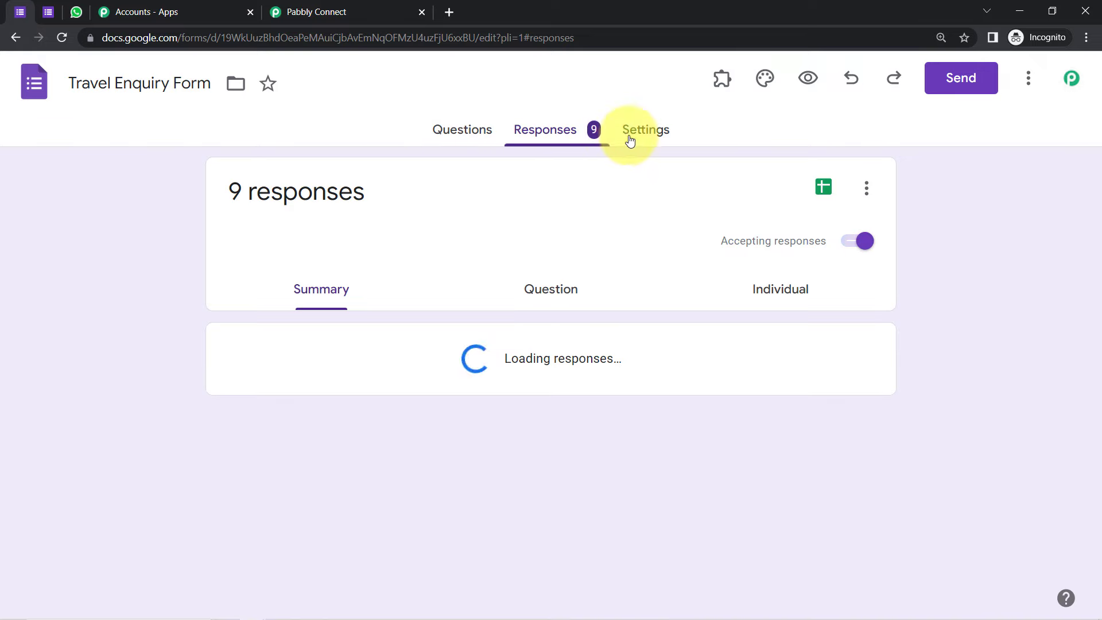
click(817, 188)
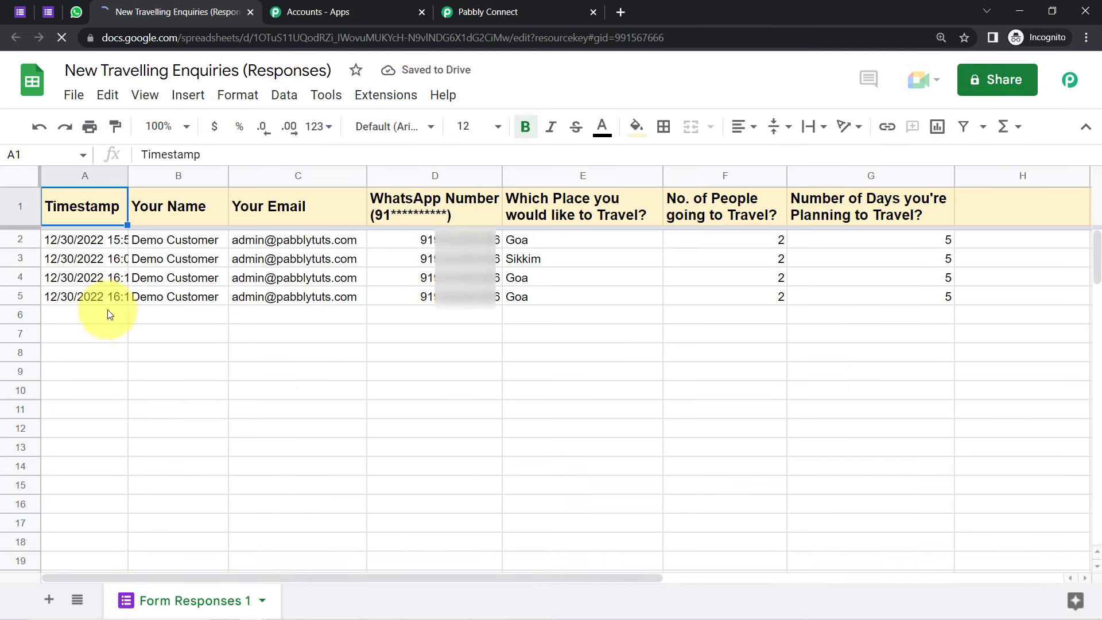
Step: Delete the old response rows 2–6, leaving only the header row
drag(19, 239, 19, 314)
click(107, 95)
mouse_move(143, 356)
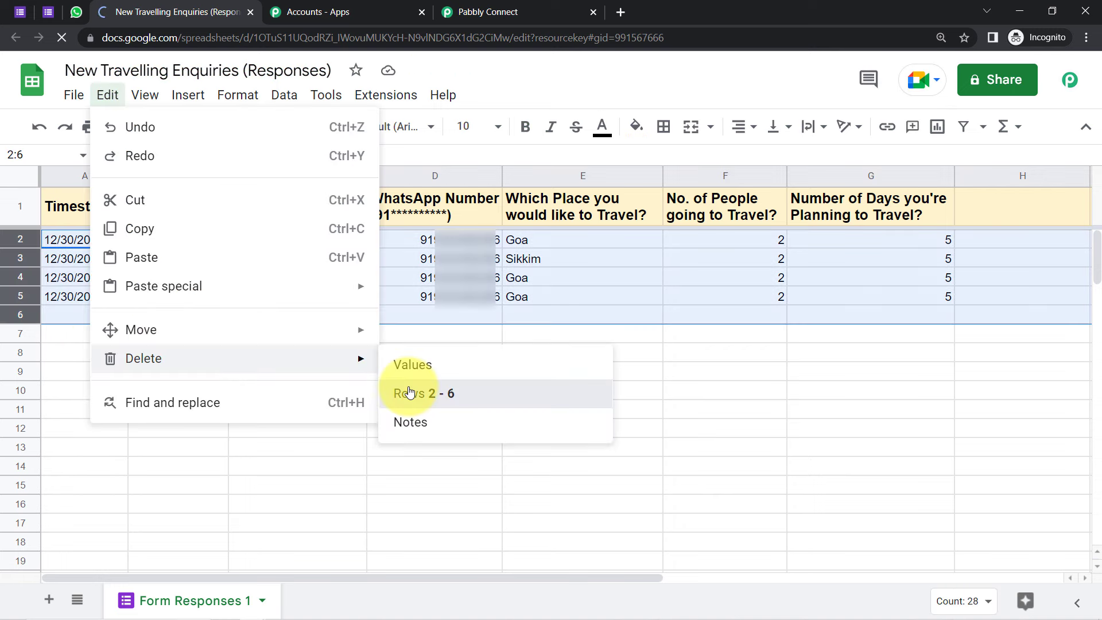
click(416, 388)
click(425, 375)
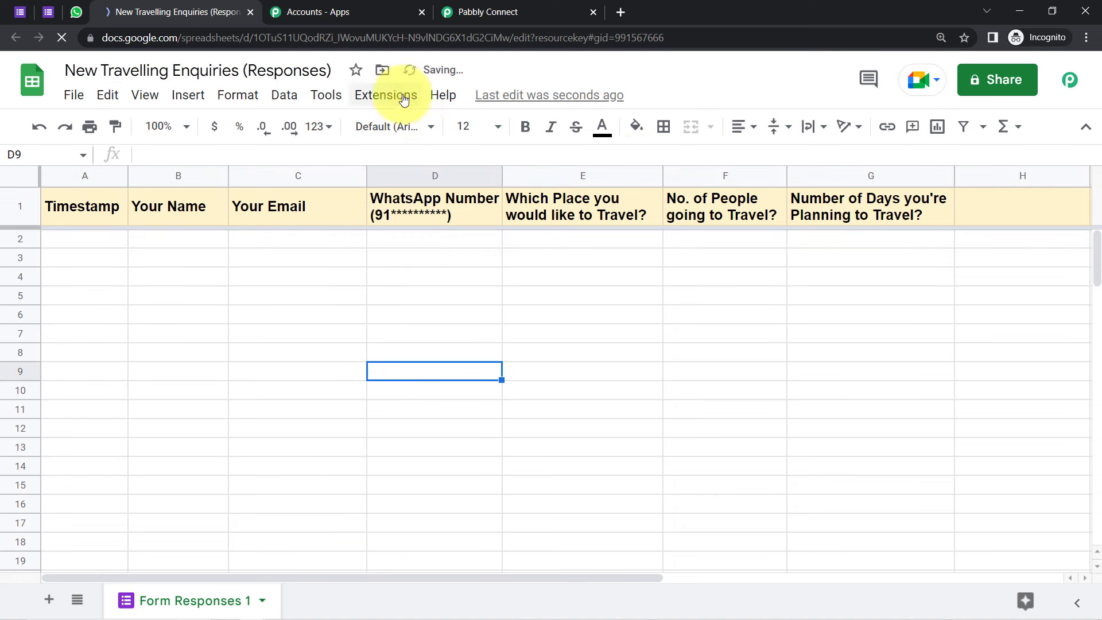
Step: Search the add-on Marketplace for Pabbly Connect Webhooks and confirm it is already installed
click(385, 95)
mouse_move(475, 131)
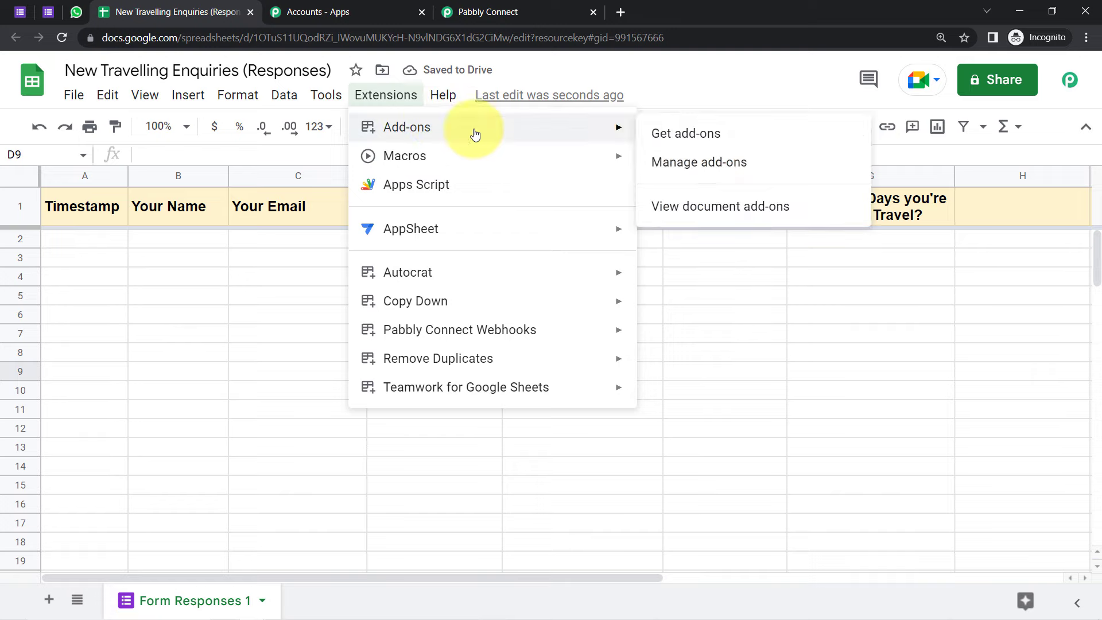
click(669, 137)
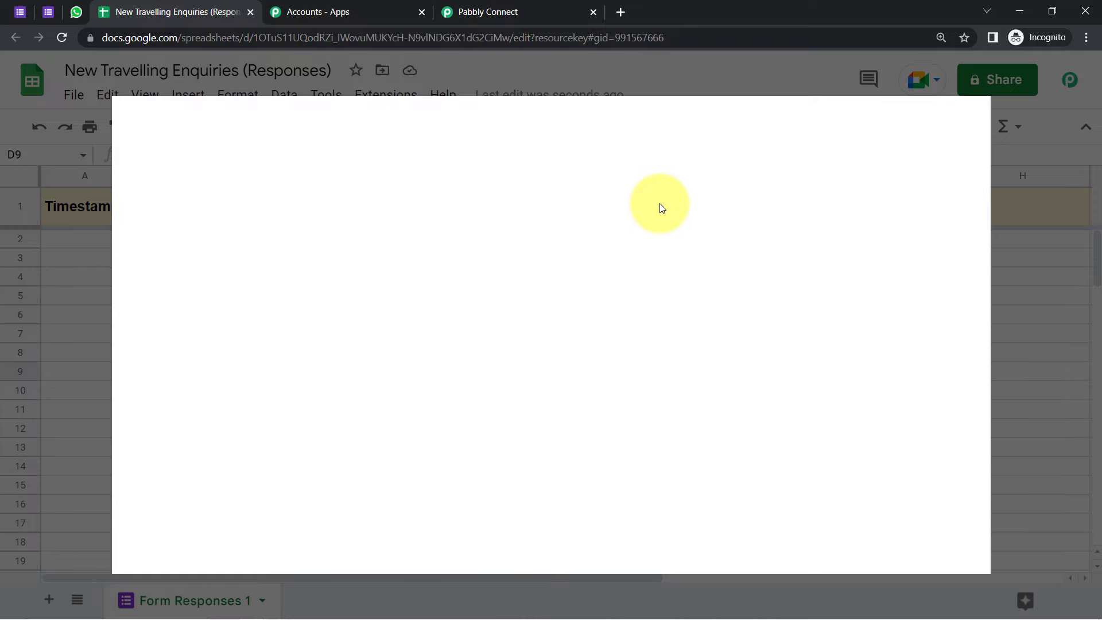
text(pabbl)
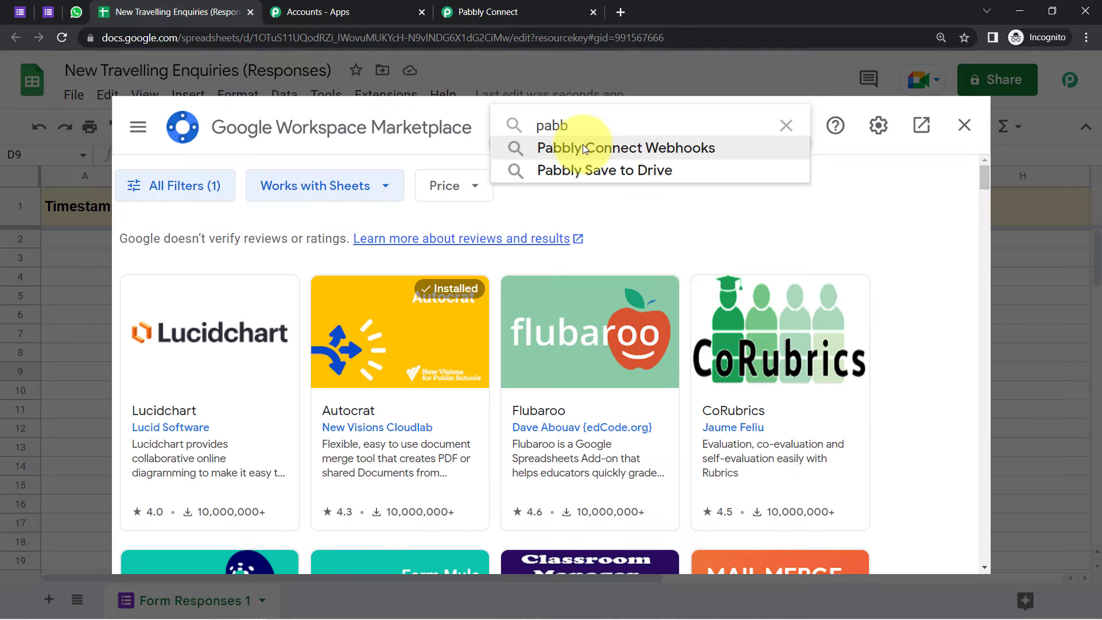
click(583, 144)
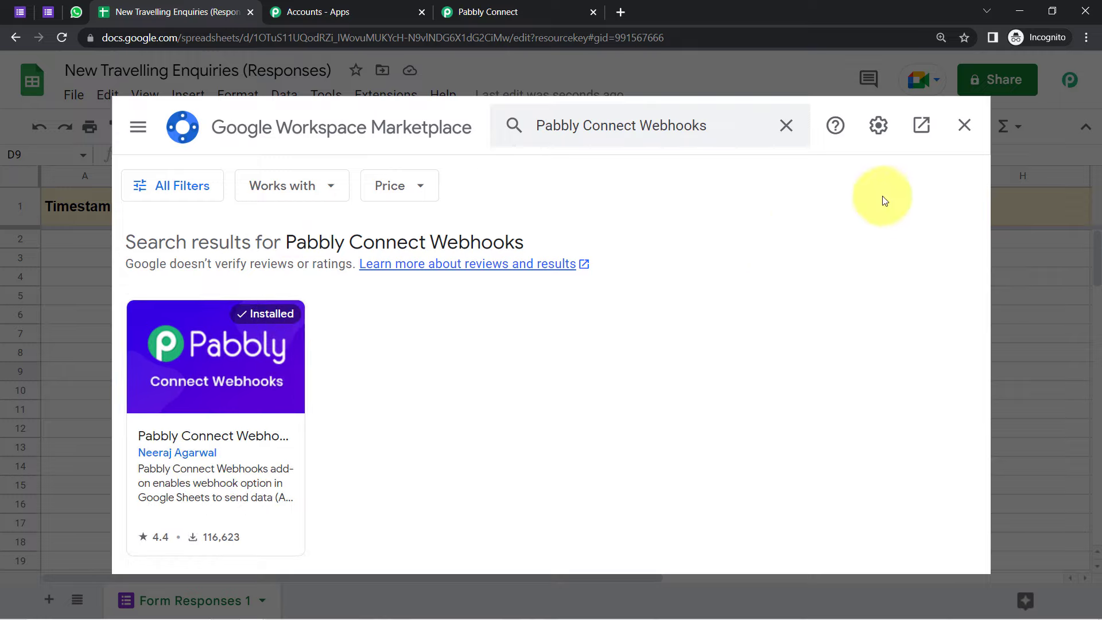
click(964, 126)
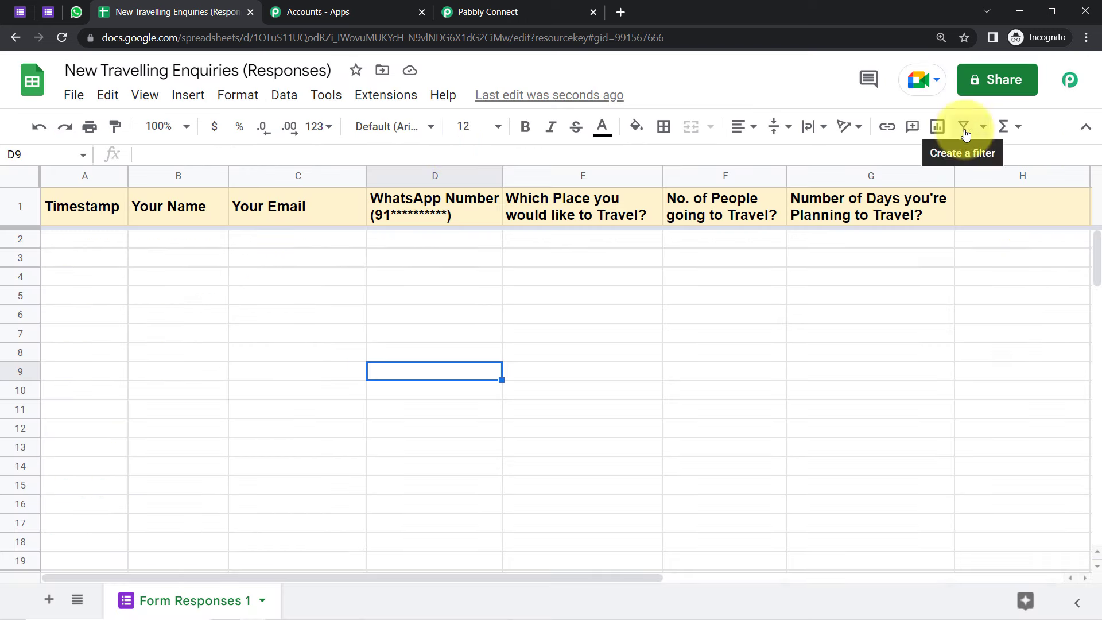
Step: Start the Pabbly Connect Webhooks initial setup and paste in the workflow's webhook URL
click(385, 93)
mouse_move(455, 328)
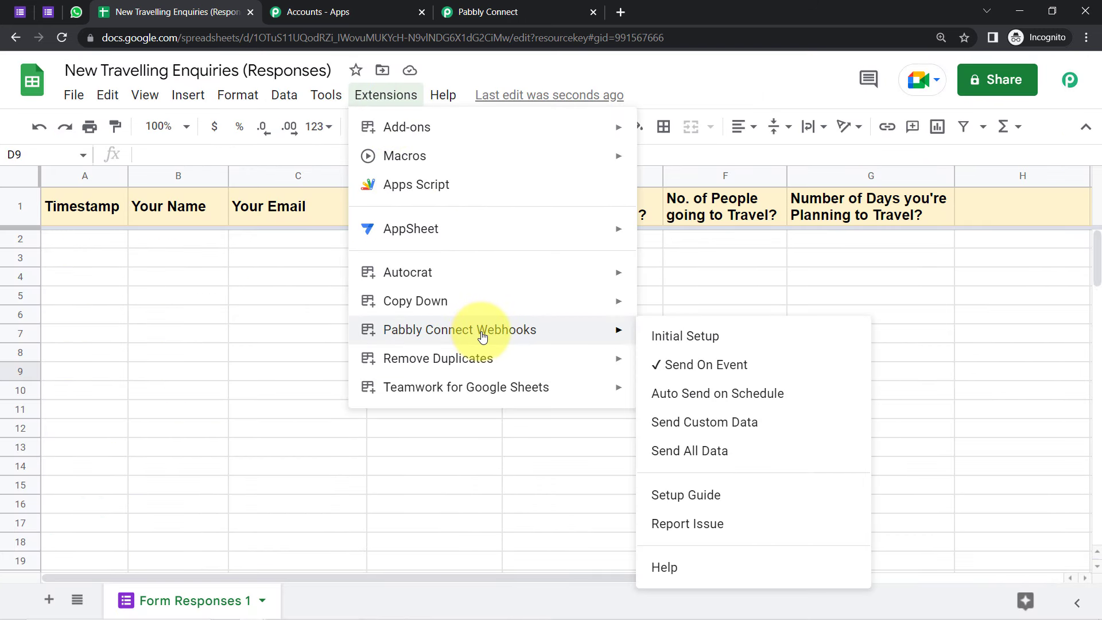
click(683, 344)
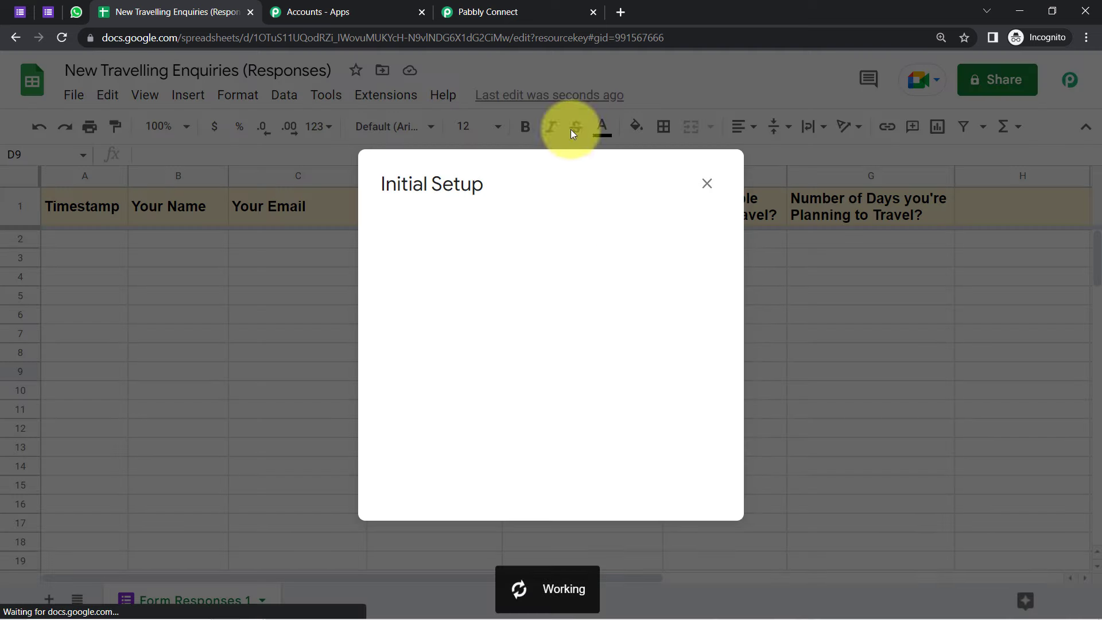
click(504, 10)
click(884, 329)
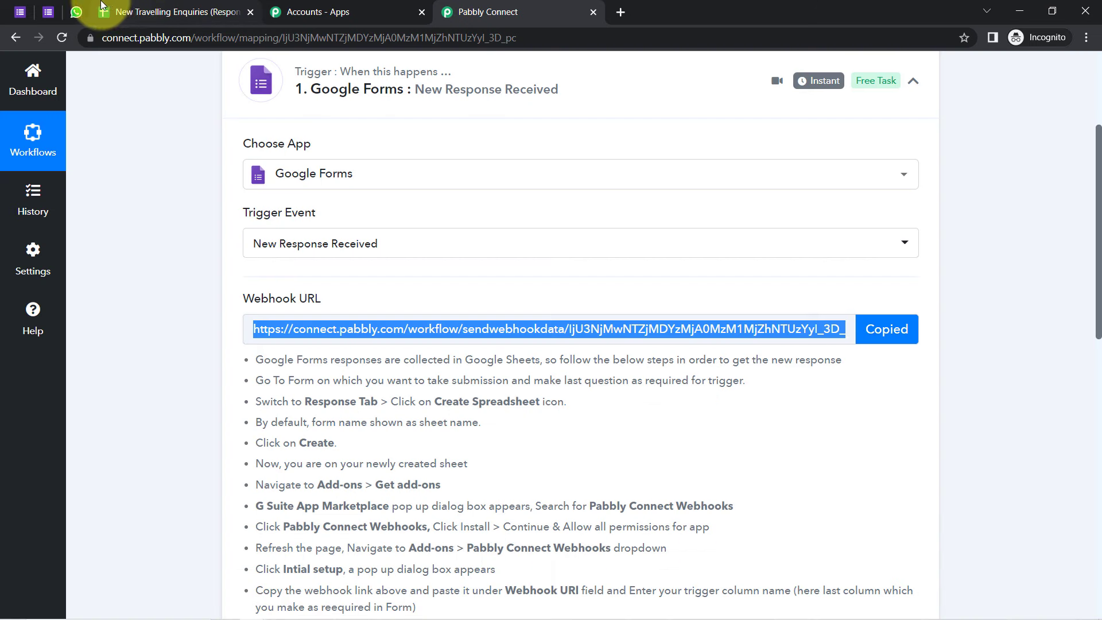
click(101, 5)
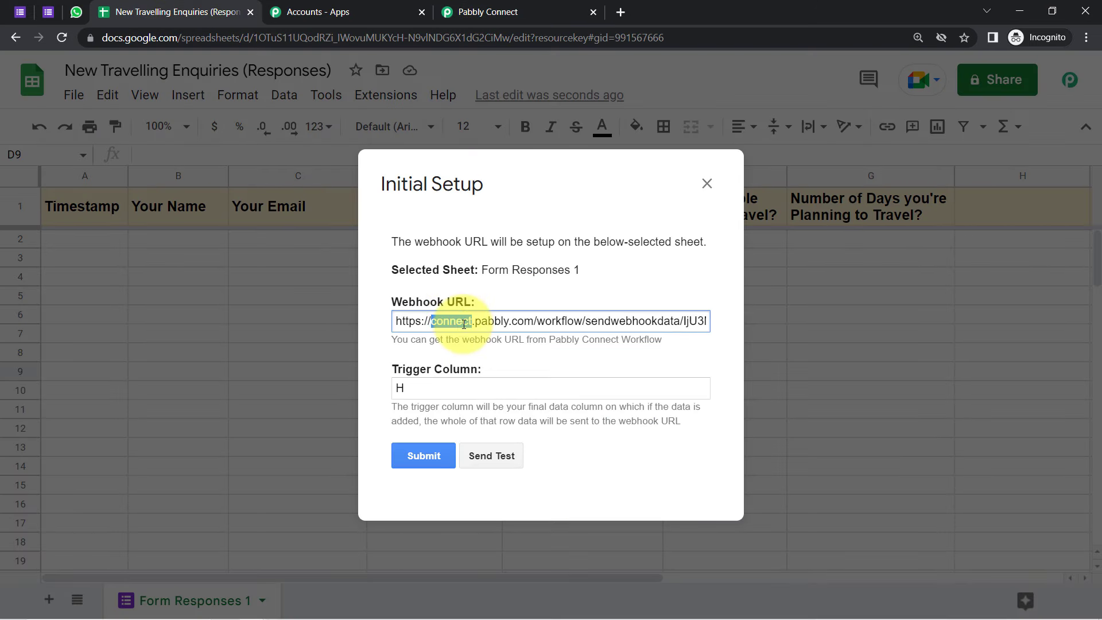
key(ctrl+a)
key(ctrl+v)
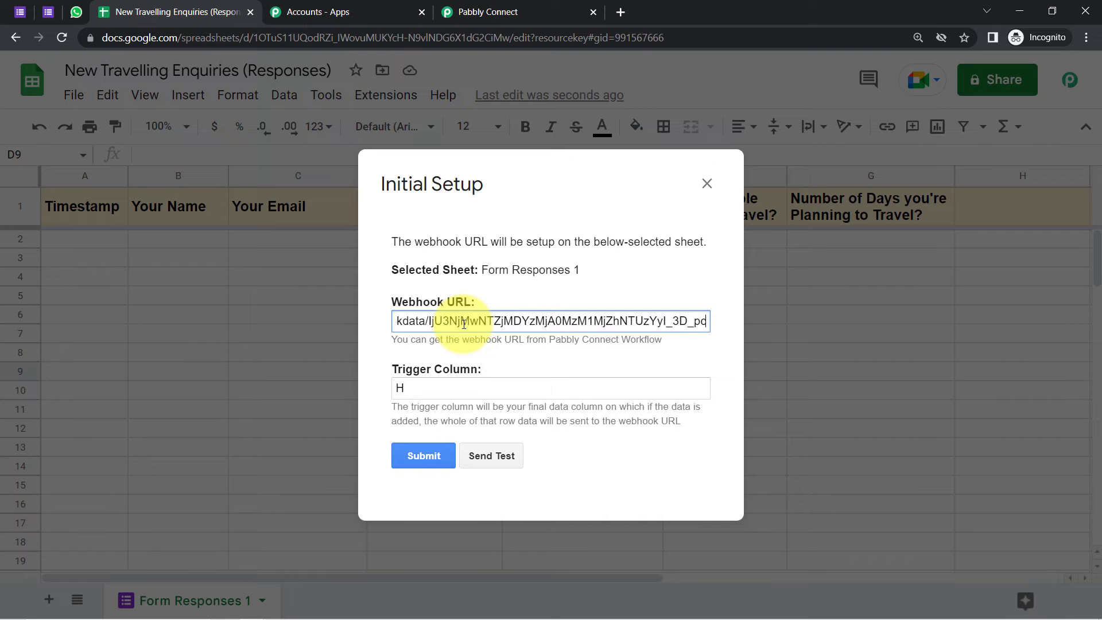
Step: Set the trigger column to G, send a test, and check the workflow awaiting the response
drag(402, 367, 450, 366)
drag(419, 407, 674, 425)
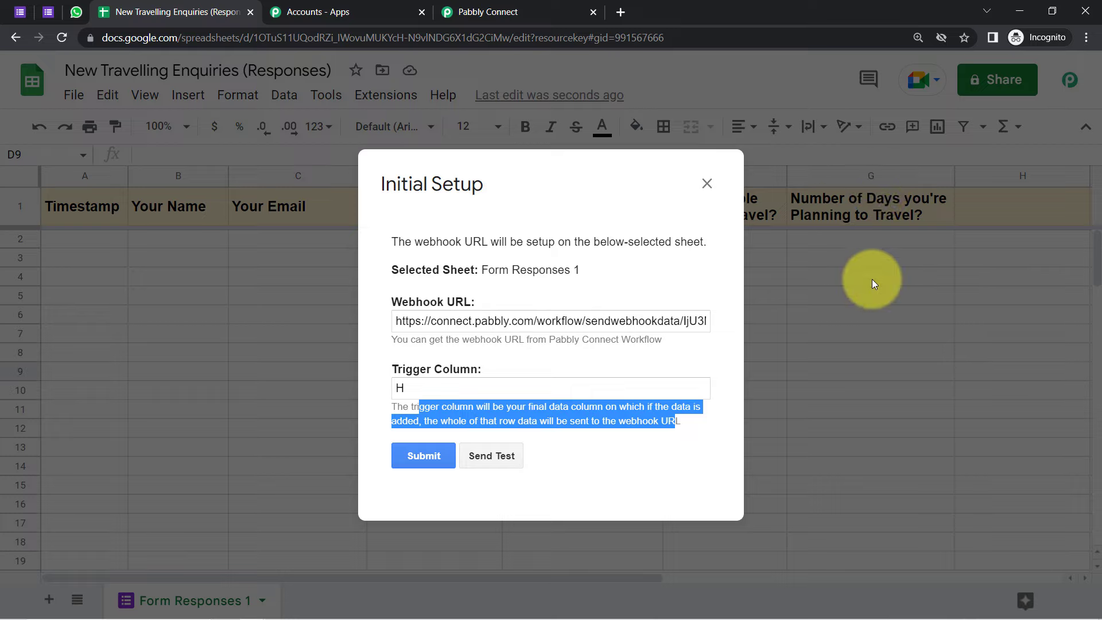
click(432, 394)
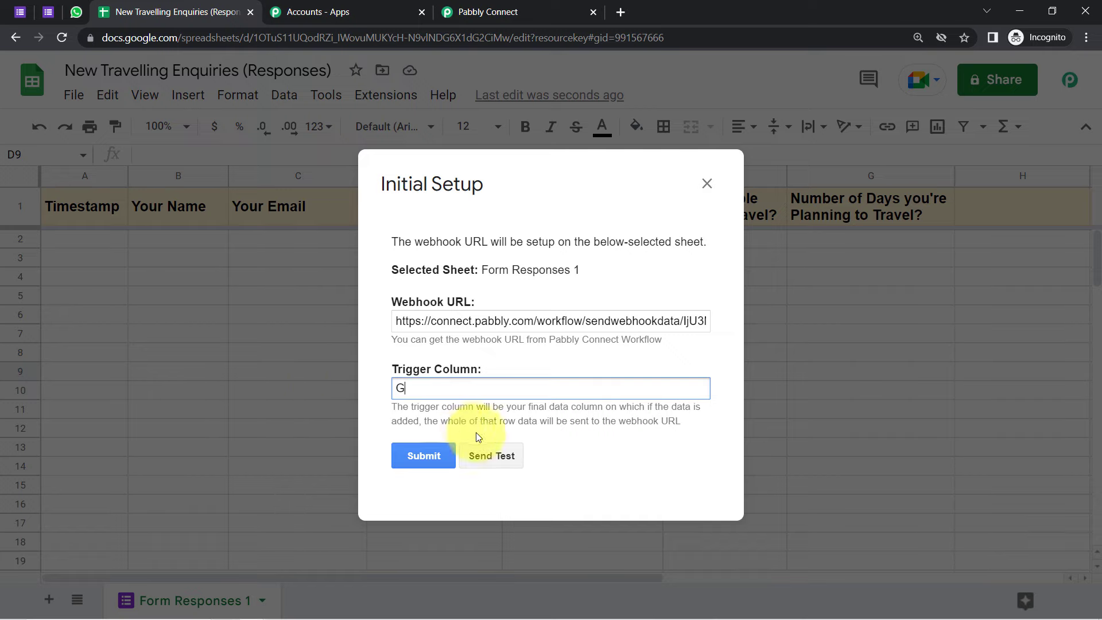
click(487, 460)
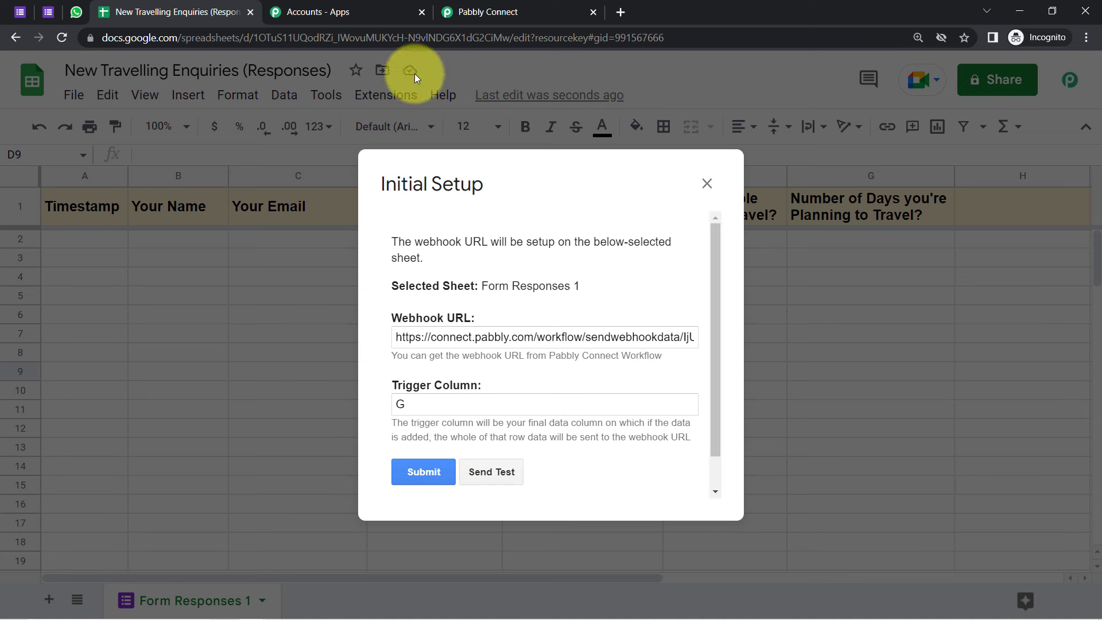
click(467, 12)
drag(1096, 302, 1099, 475)
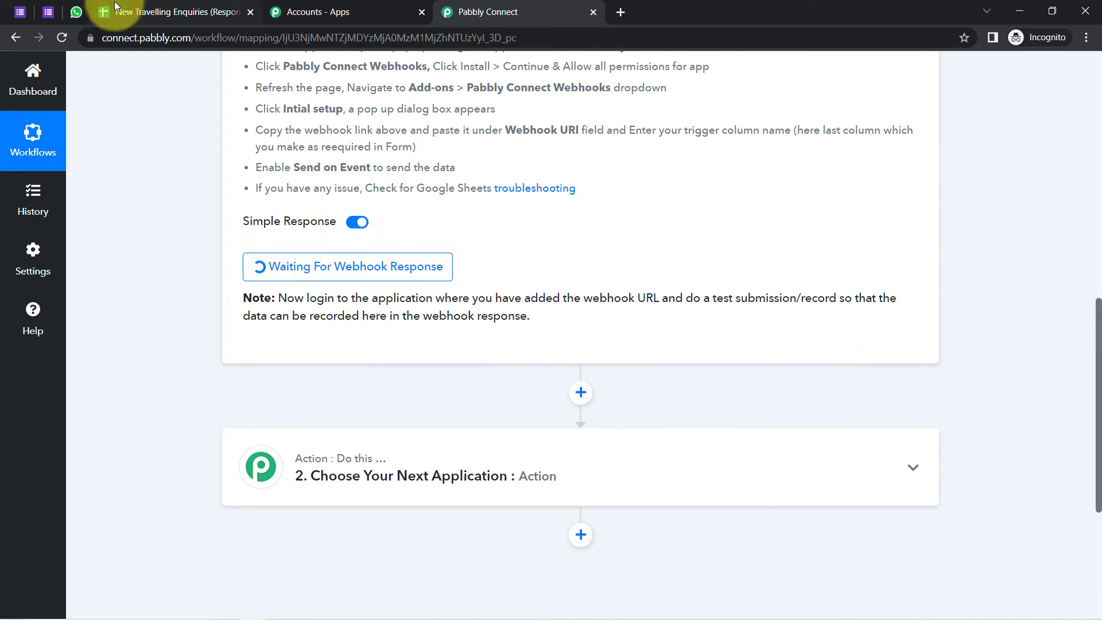
Step: Note the 'No data found in Row 2' test result, close the webhook setup, and recheck Pabbly Connect
click(163, 12)
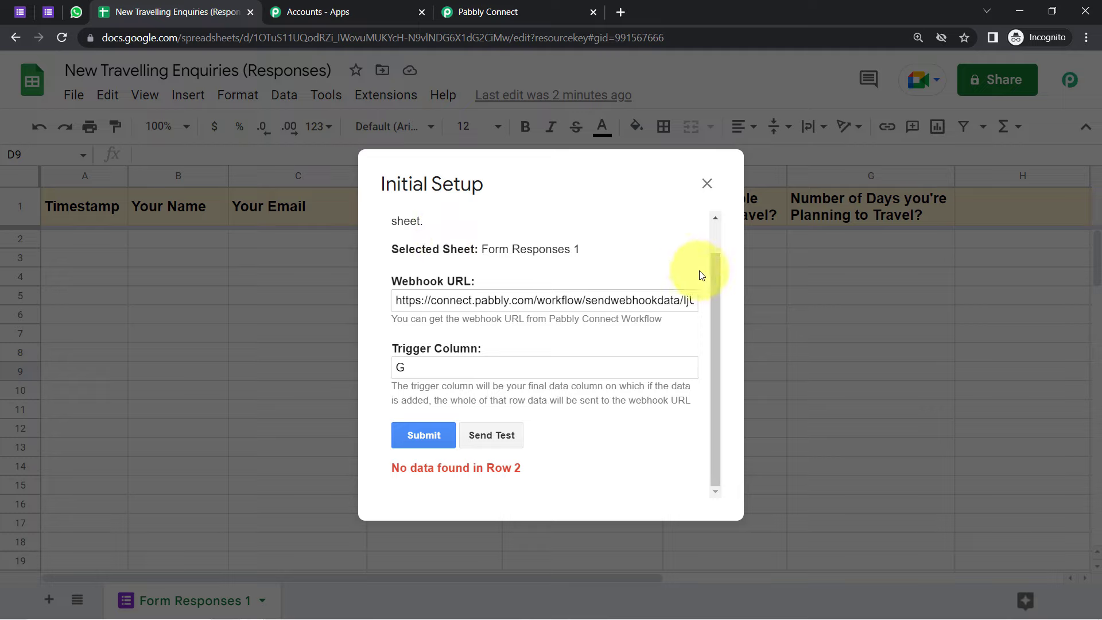
drag(455, 468, 488, 471)
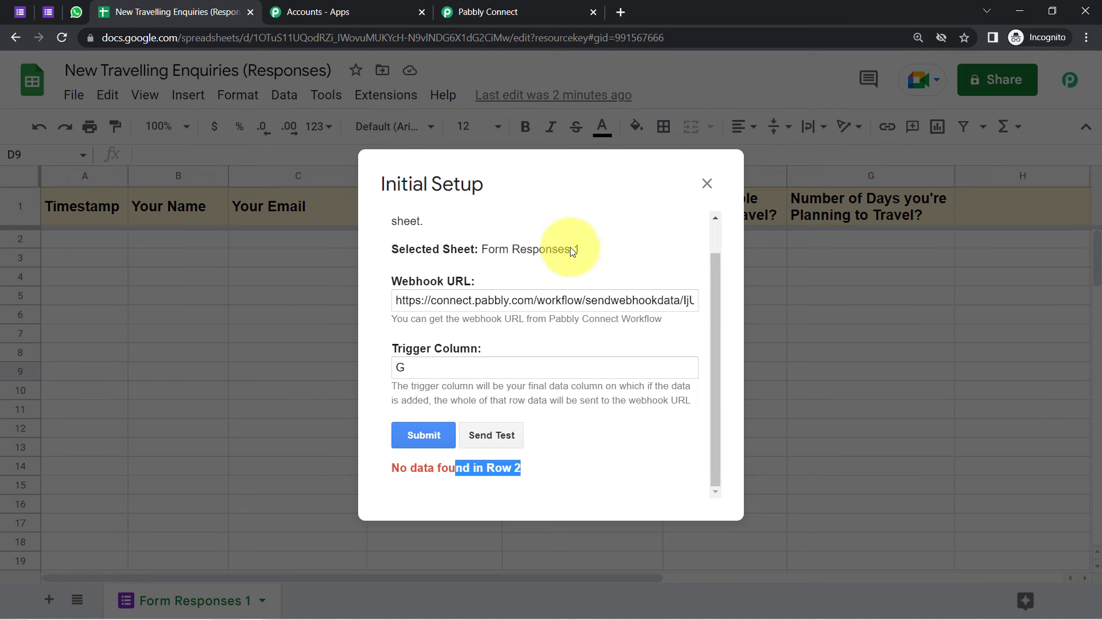
click(707, 183)
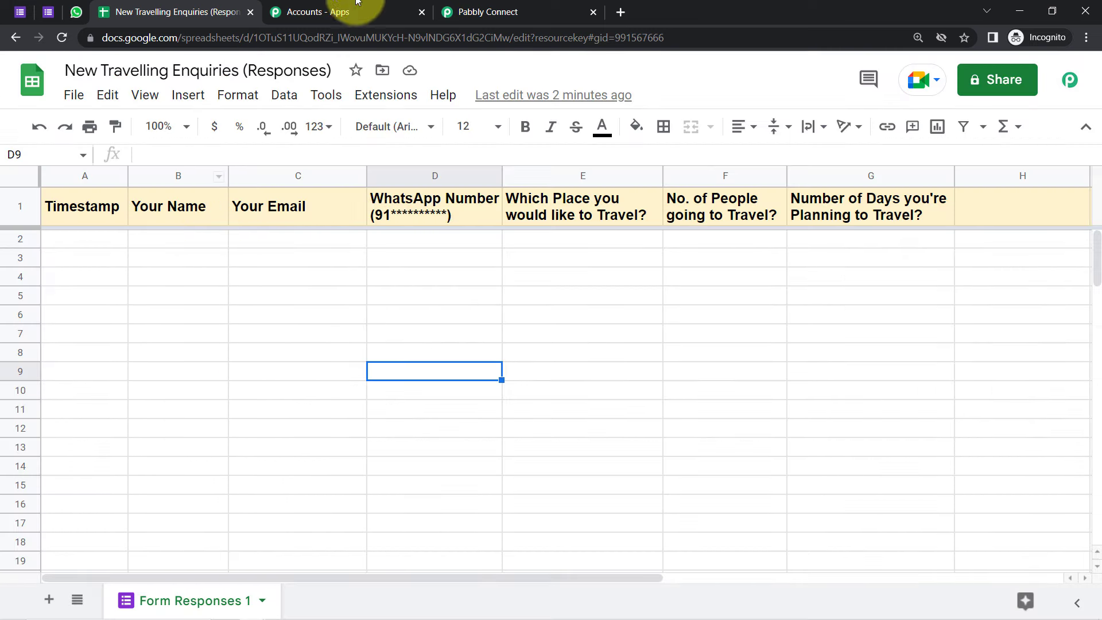
click(454, 11)
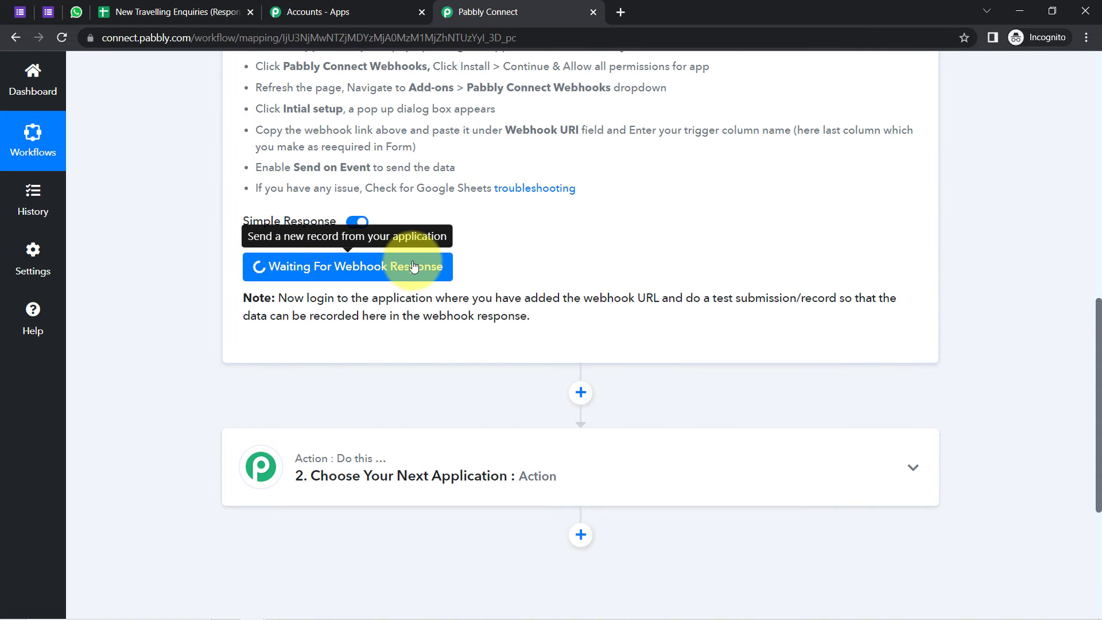
drag(308, 297, 514, 321)
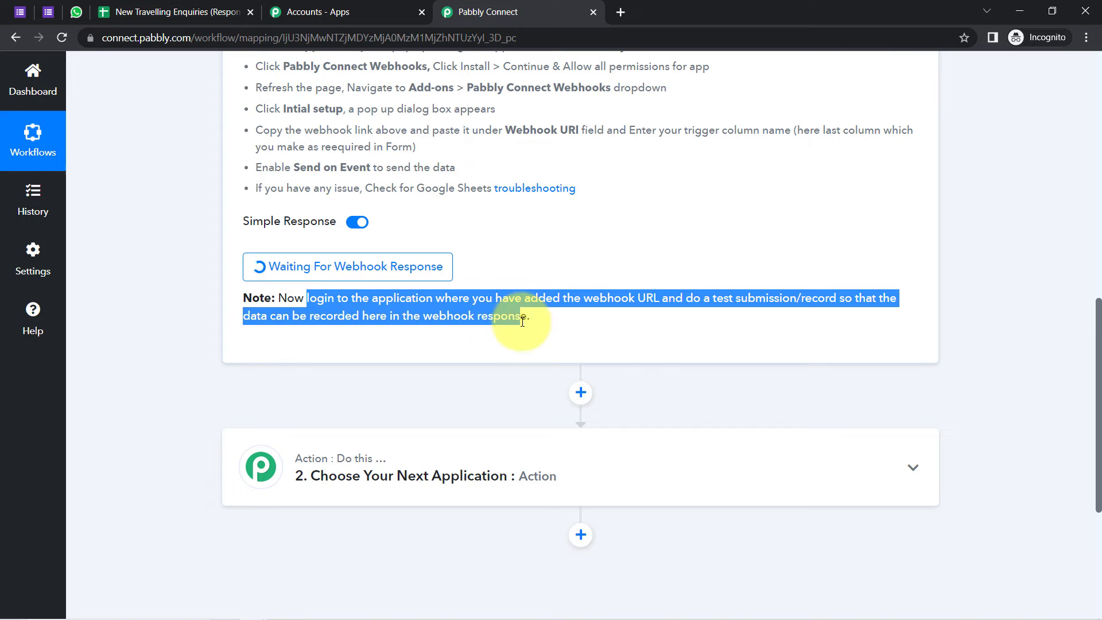
Step: Submit another test enquiry with a WhatsApp number, Jammu & Kashmir as destination and 3 people
click(48, 12)
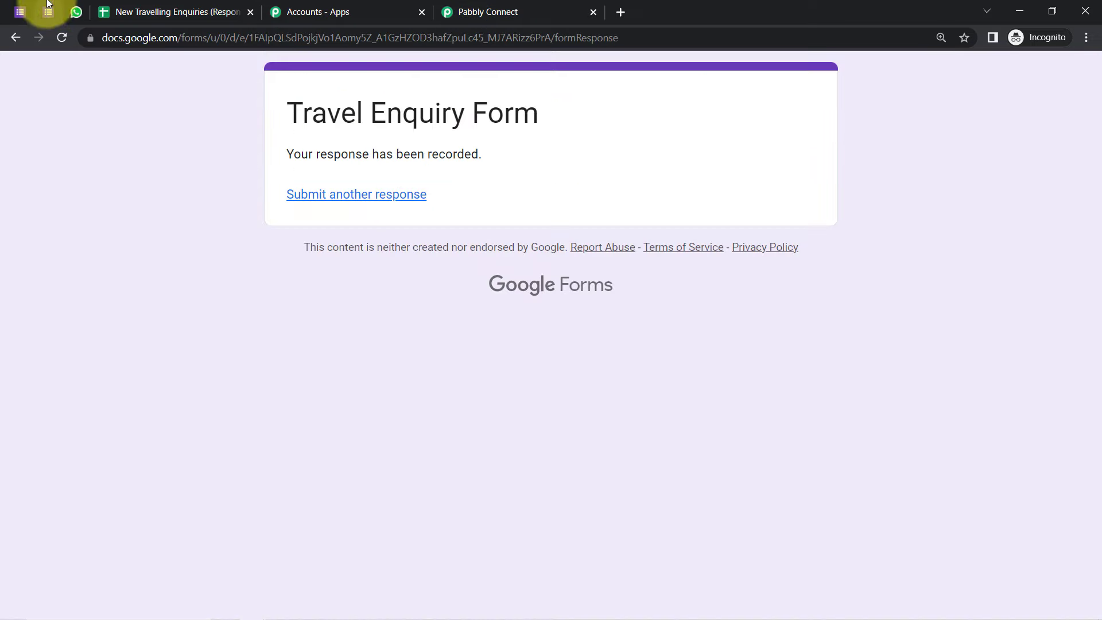
click(341, 195)
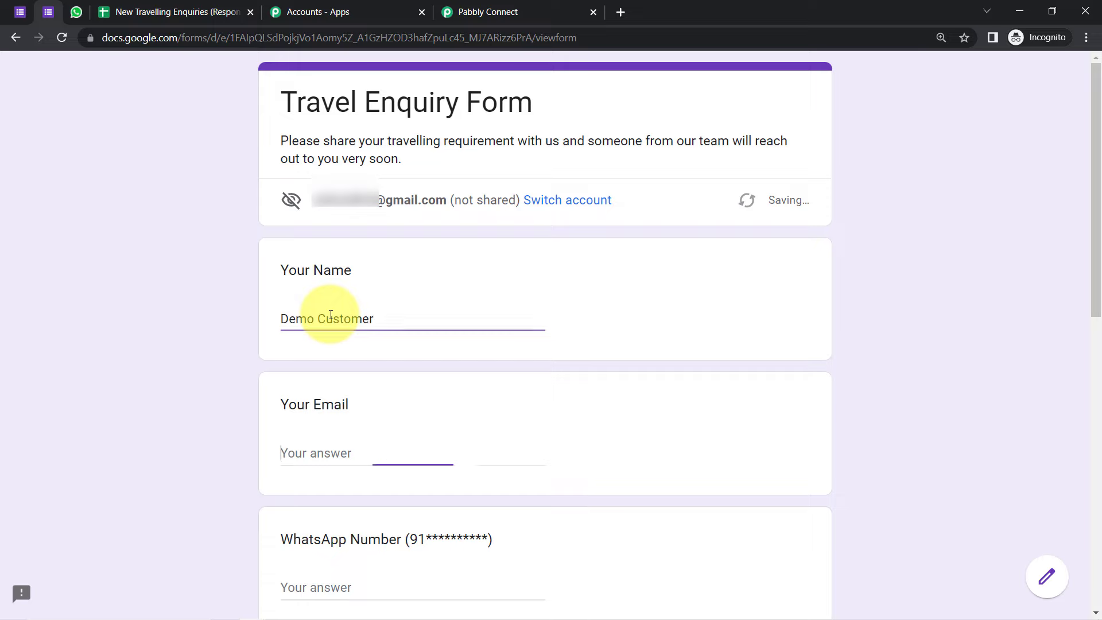
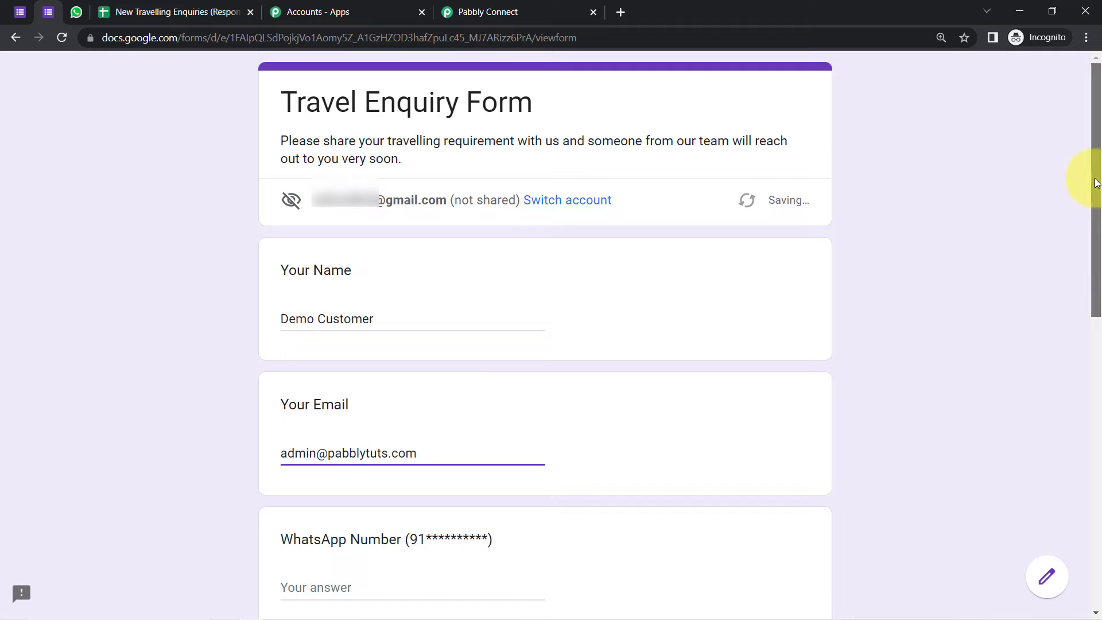
drag(1096, 178, 1097, 317)
click(344, 286)
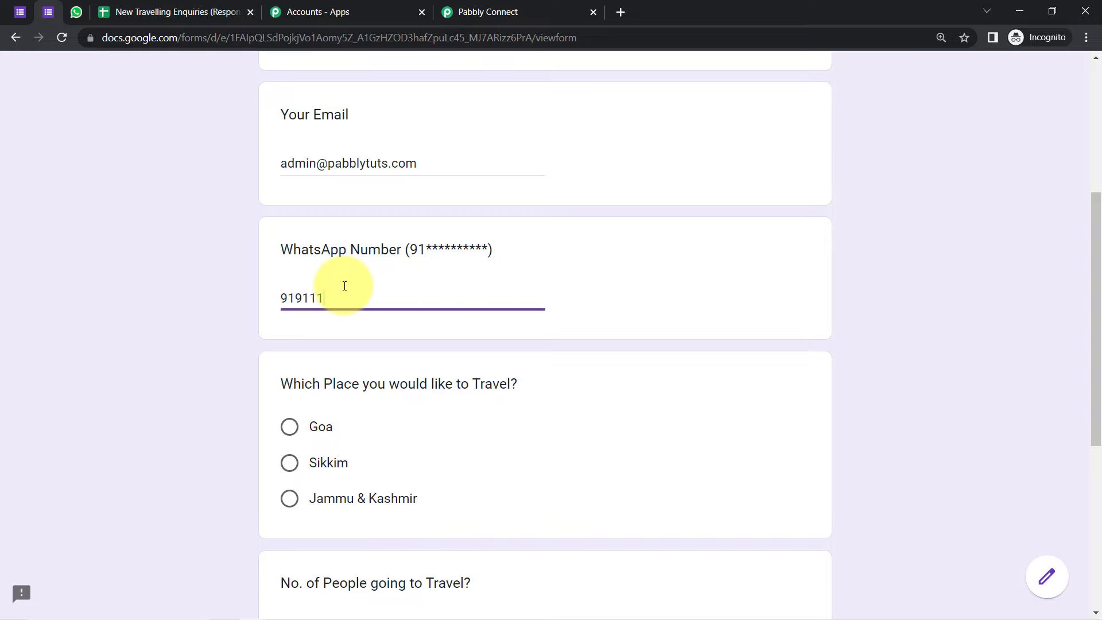
text(919111111111)
drag(1095, 318, 1095, 454)
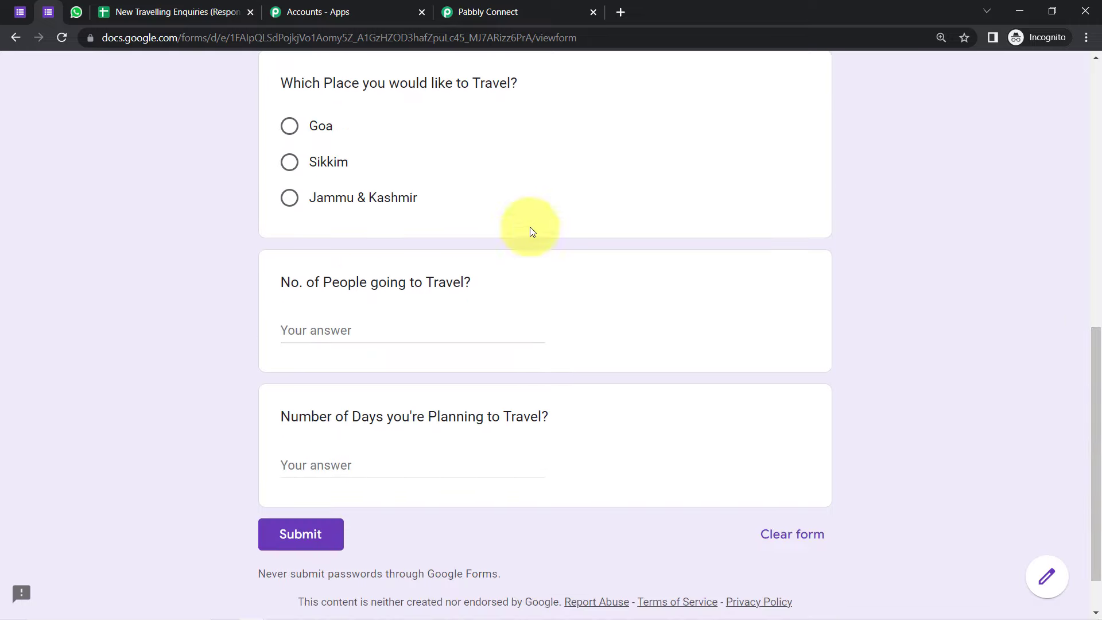
click(397, 200)
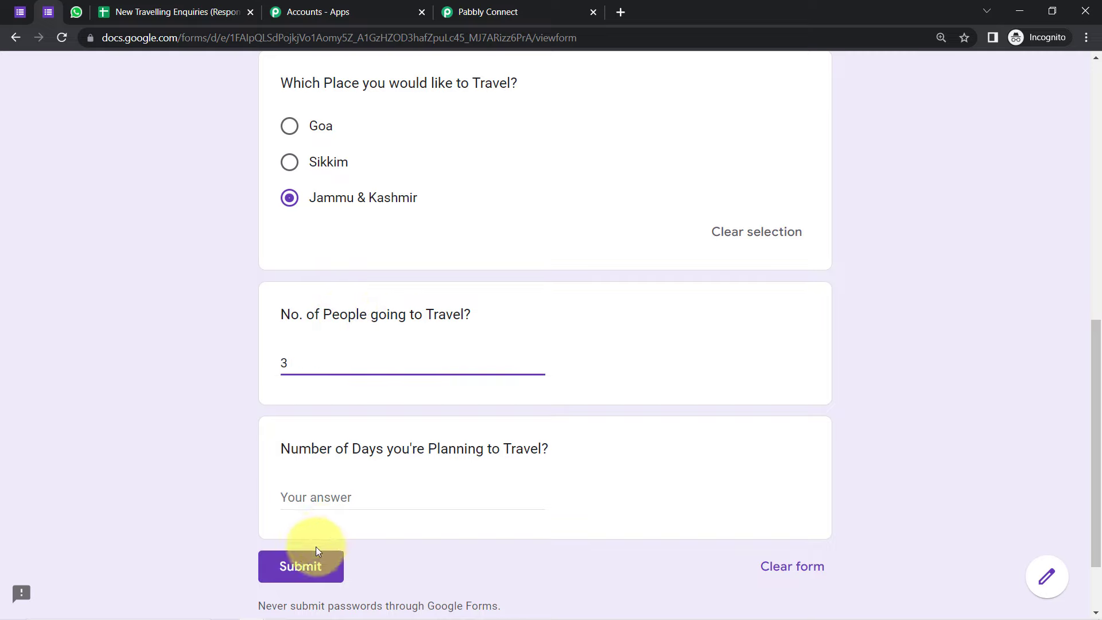
click(299, 571)
click(132, 11)
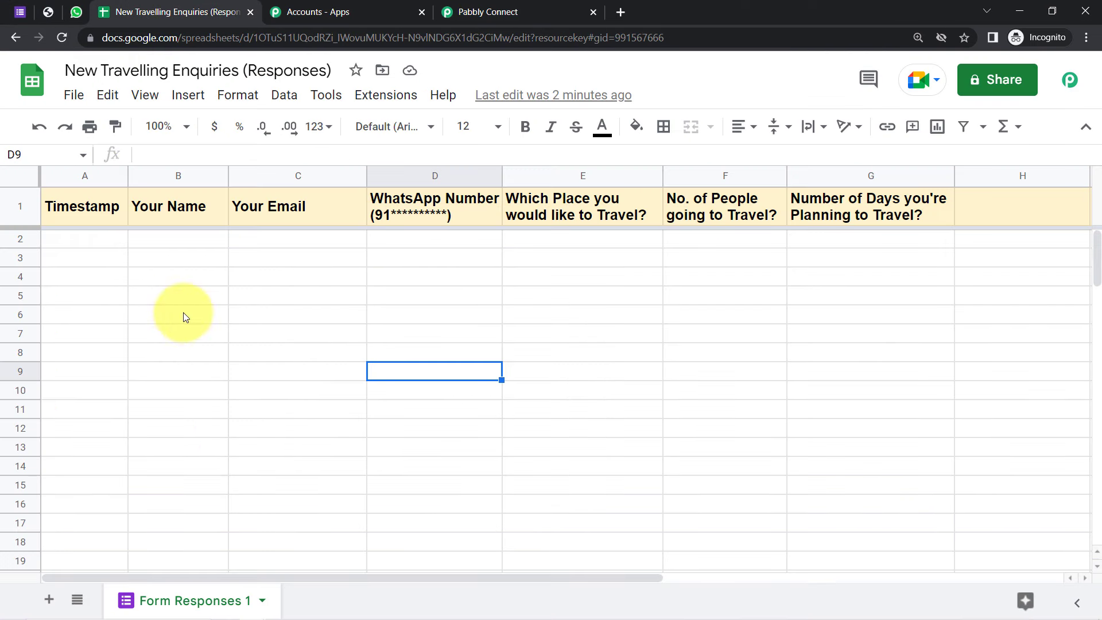
Step: Reopen the Pabbly Connect Webhooks initial setup and copy the workflow's webhook URL
click(393, 101)
mouse_move(408, 332)
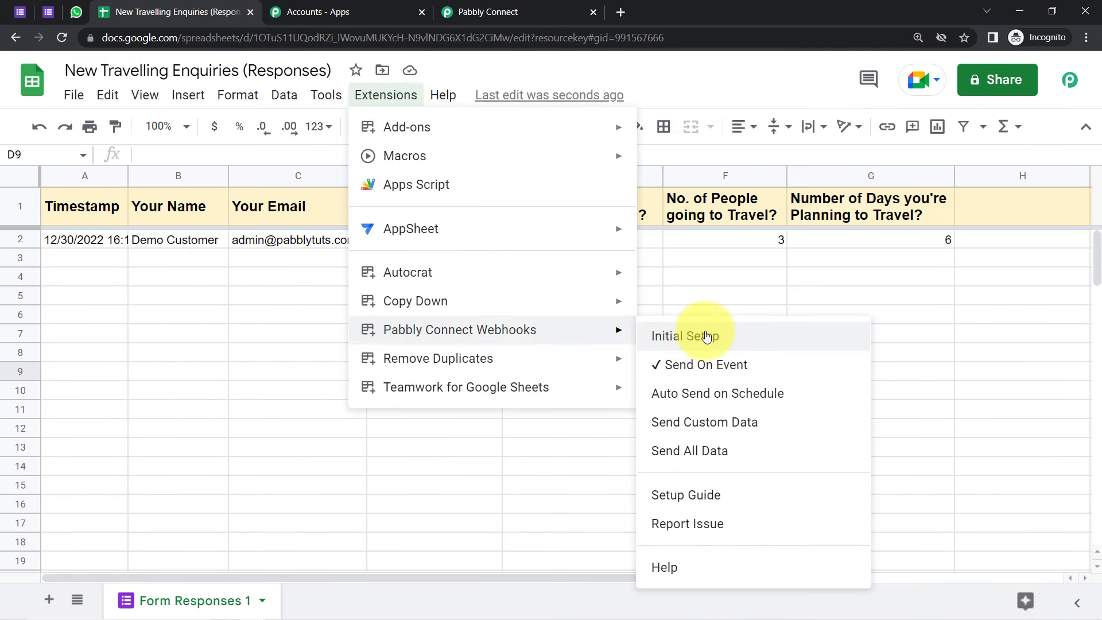
click(701, 335)
click(488, 12)
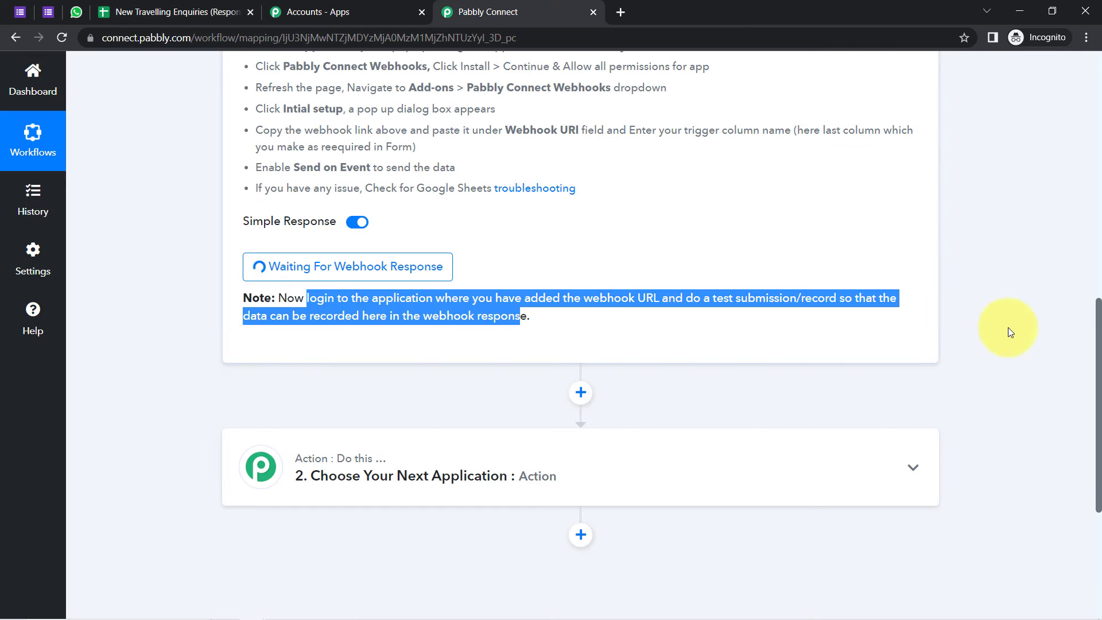
scroll(1090, 402, up, 5)
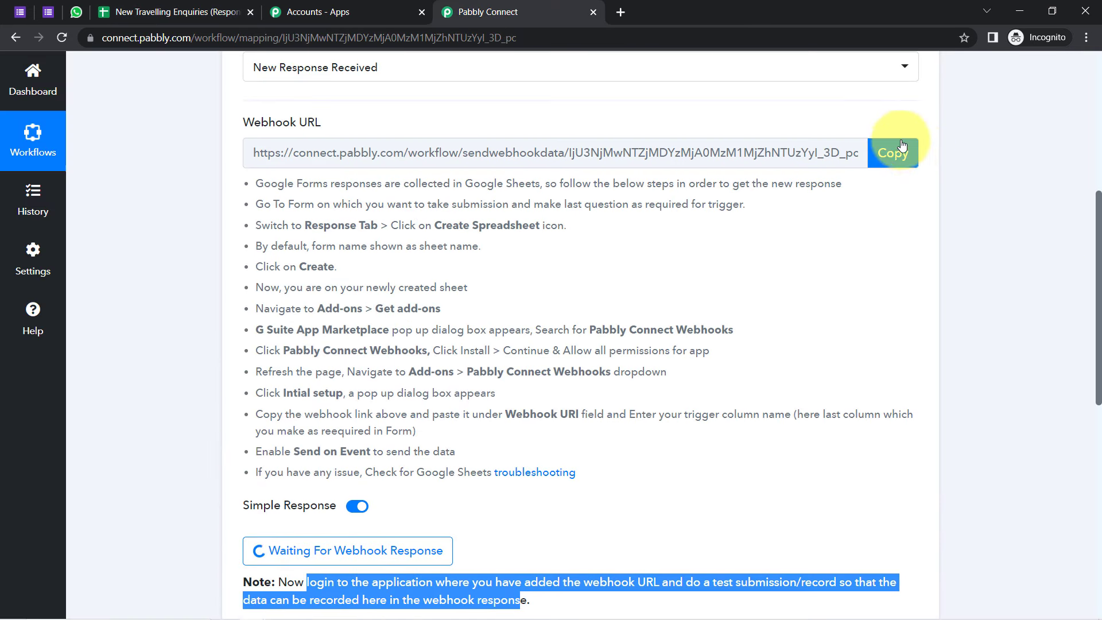
click(897, 158)
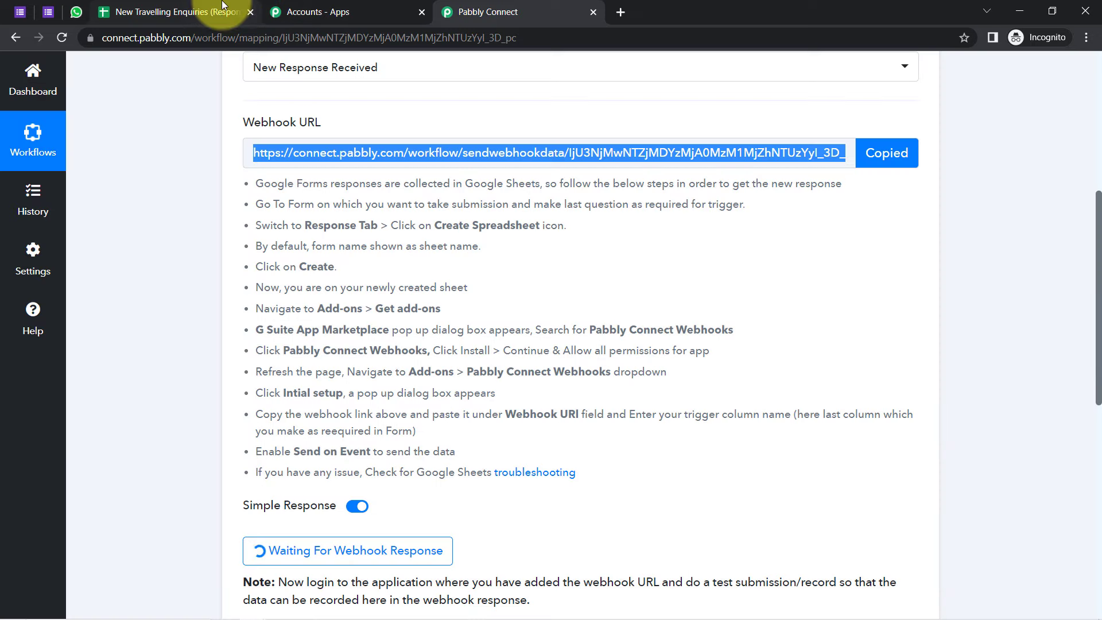
Step: Paste the webhook URL, set the trigger column to G and send the test row
click(222, 7)
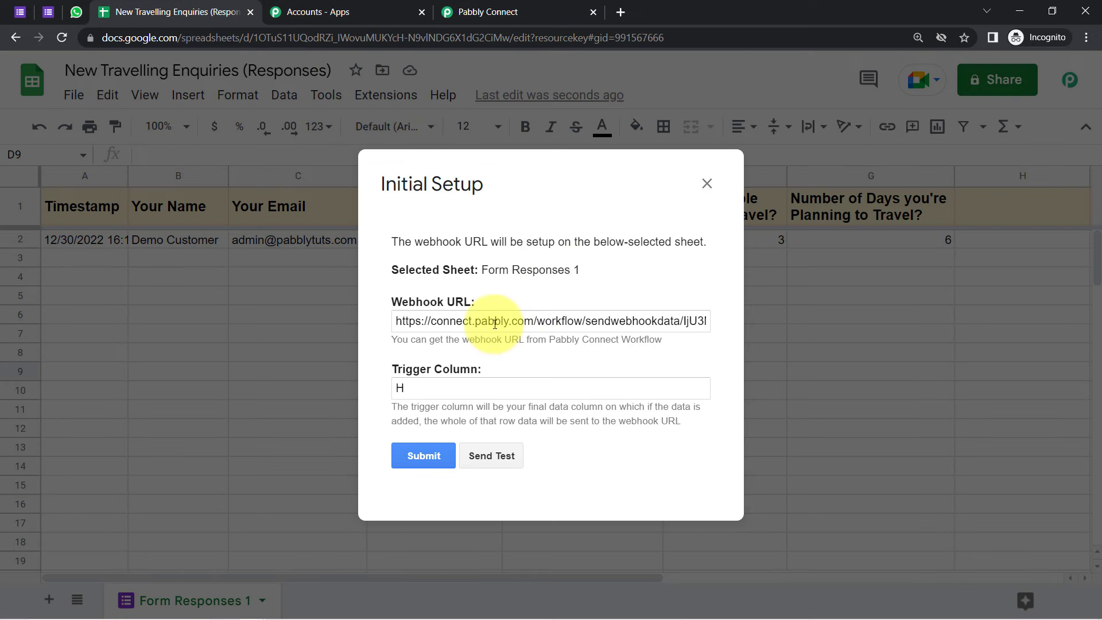
triple_click(494, 324)
key(ctrl+v)
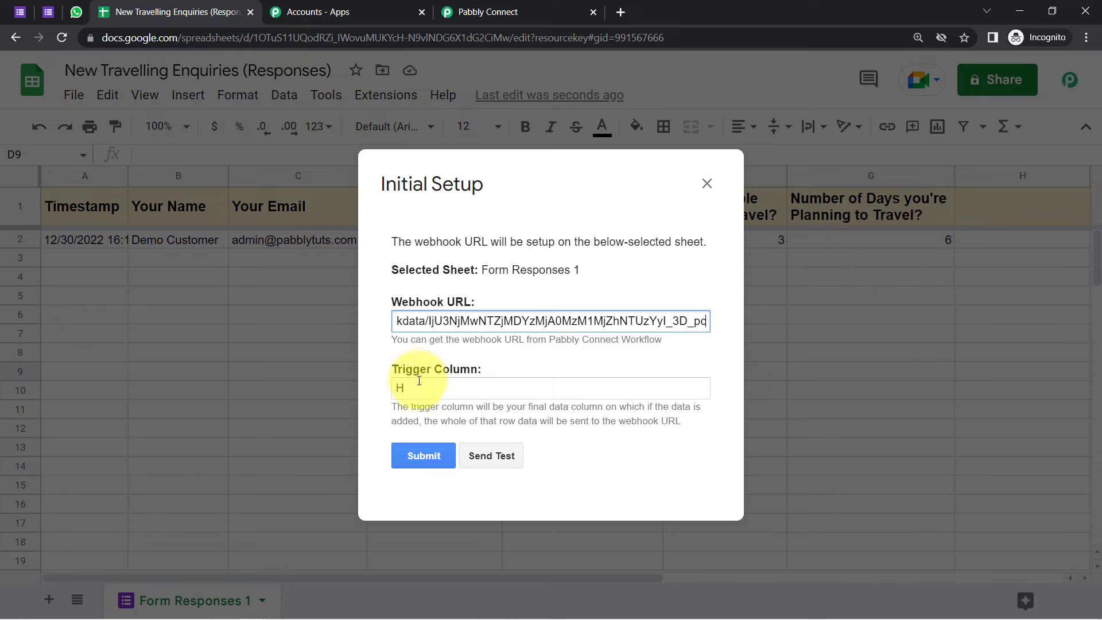
drag(406, 388, 387, 388)
text(G)
click(503, 459)
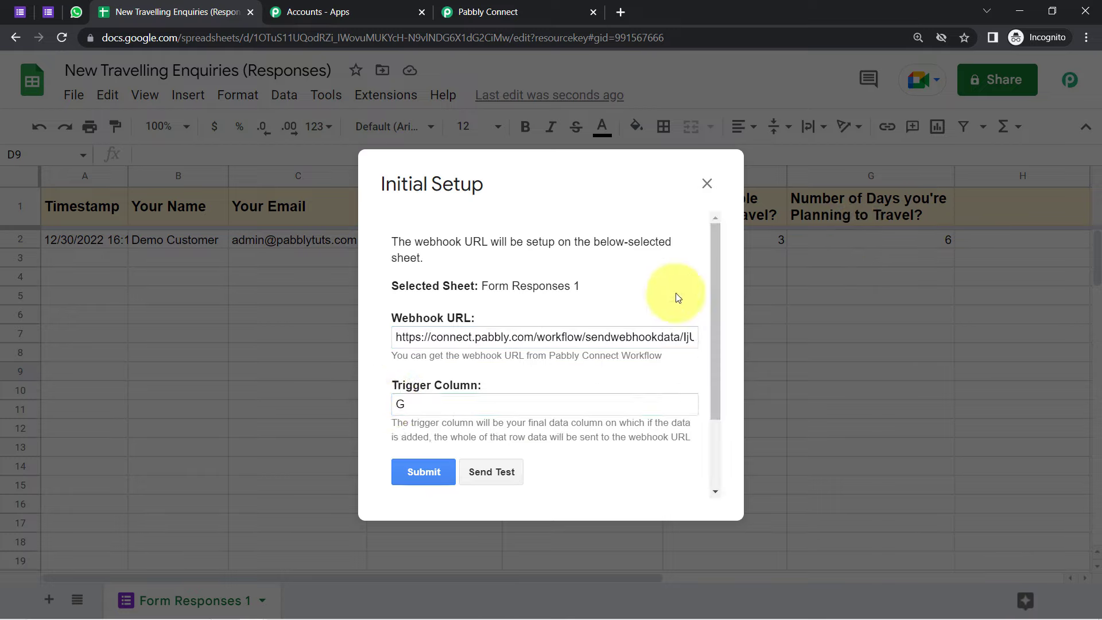
drag(714, 289, 714, 355)
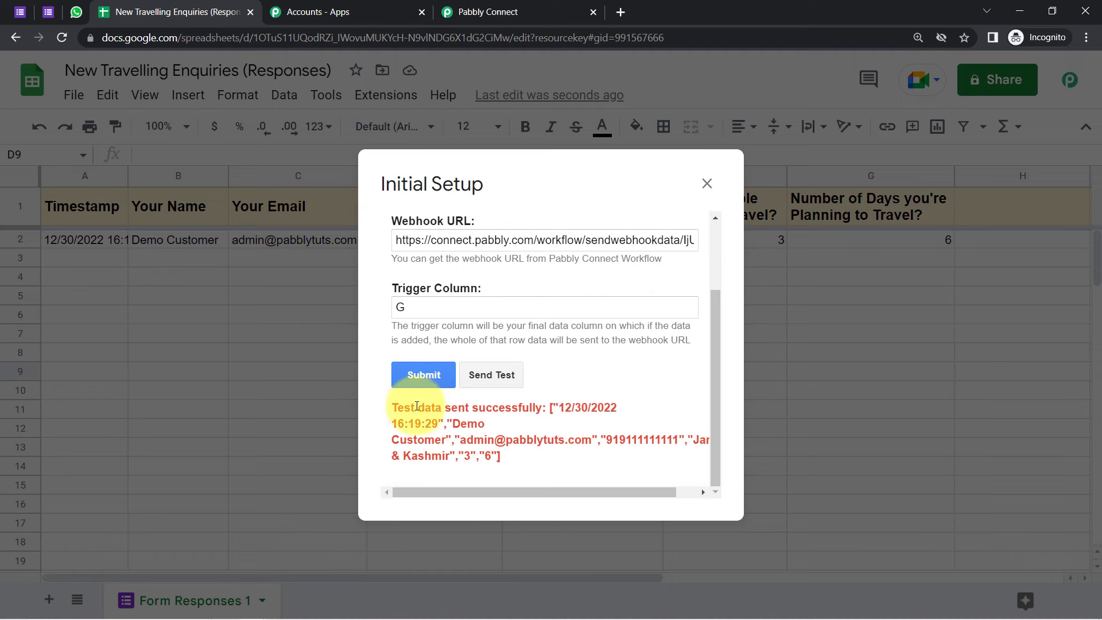
drag(411, 407, 505, 456)
Step: Review the captured response with the Jammu & Kashmir enquiry, 6 days and 3 people
click(488, 11)
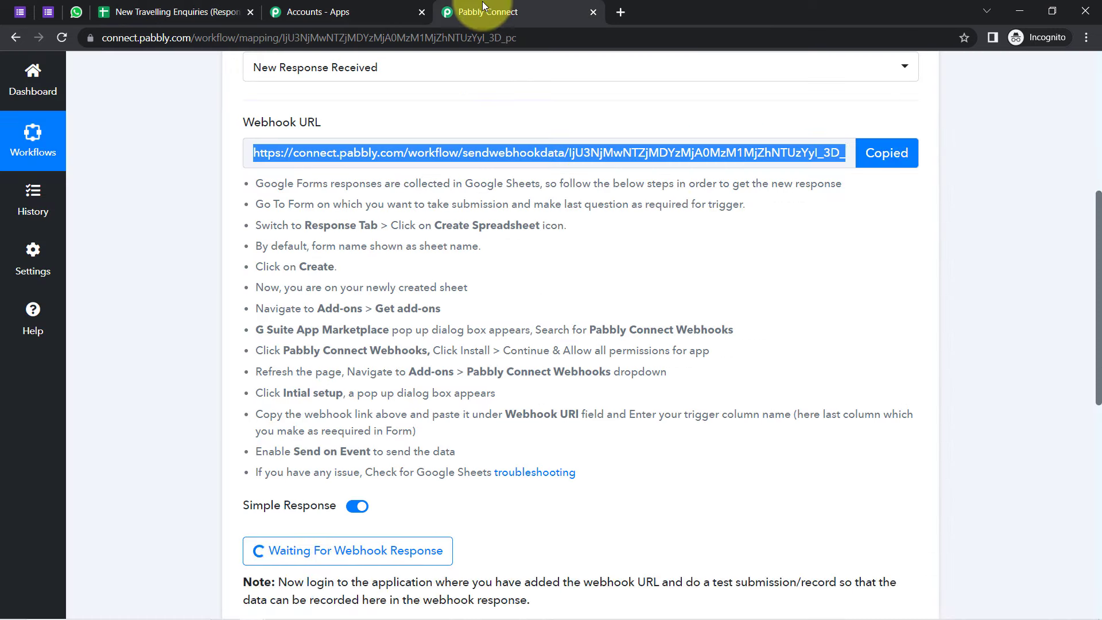
drag(1099, 276, 1094, 329)
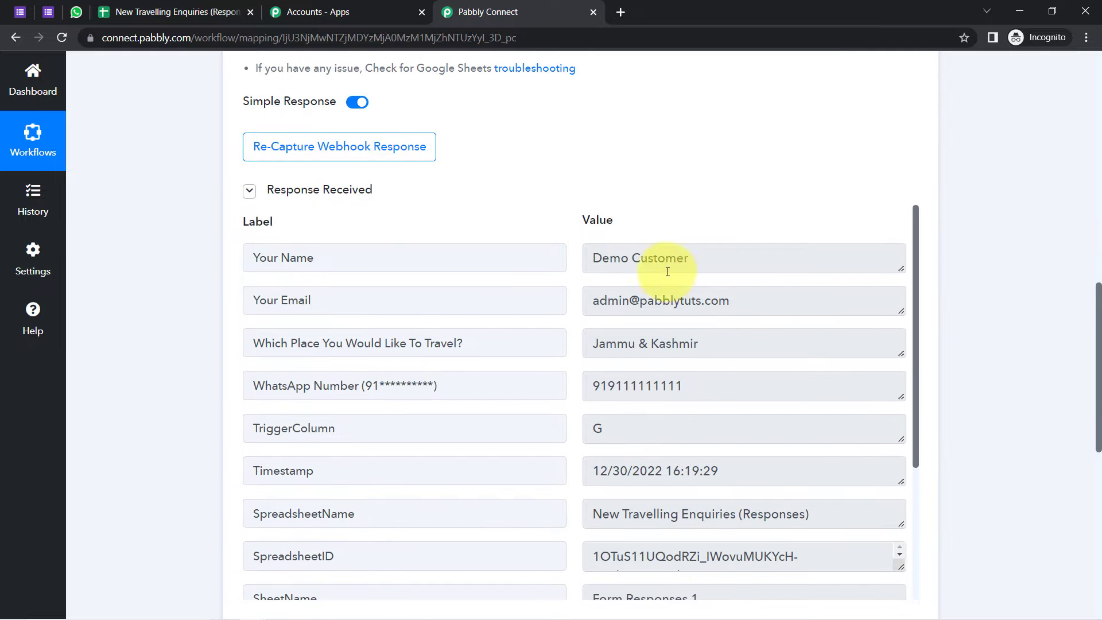
drag(591, 258, 713, 258)
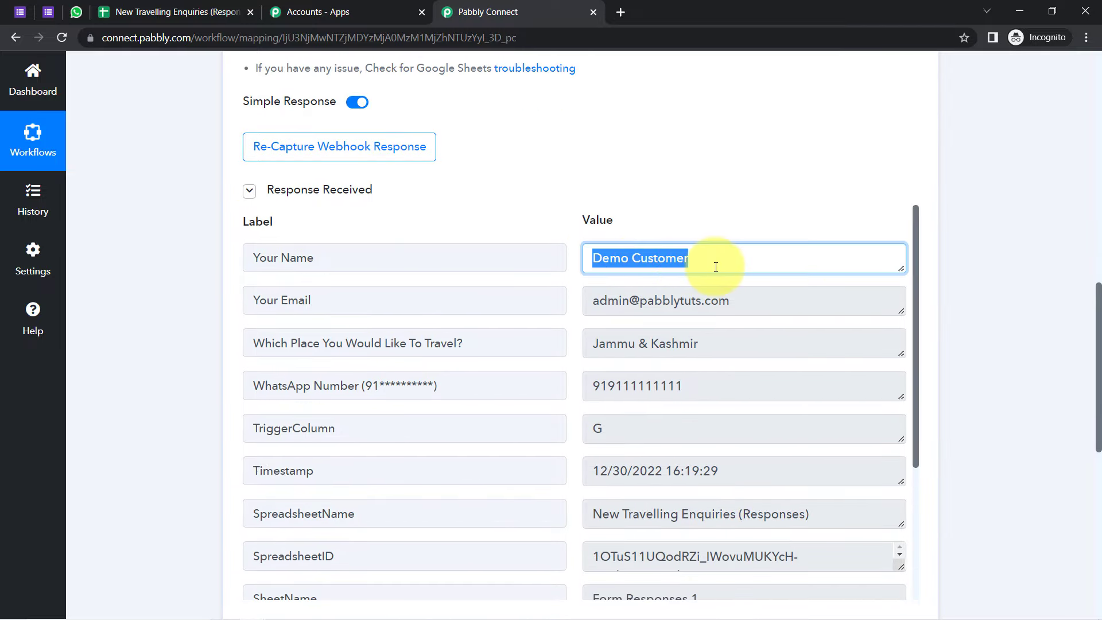
drag(624, 300, 655, 352)
drag(307, 342, 457, 343)
drag(669, 389, 623, 387)
drag(915, 285, 917, 471)
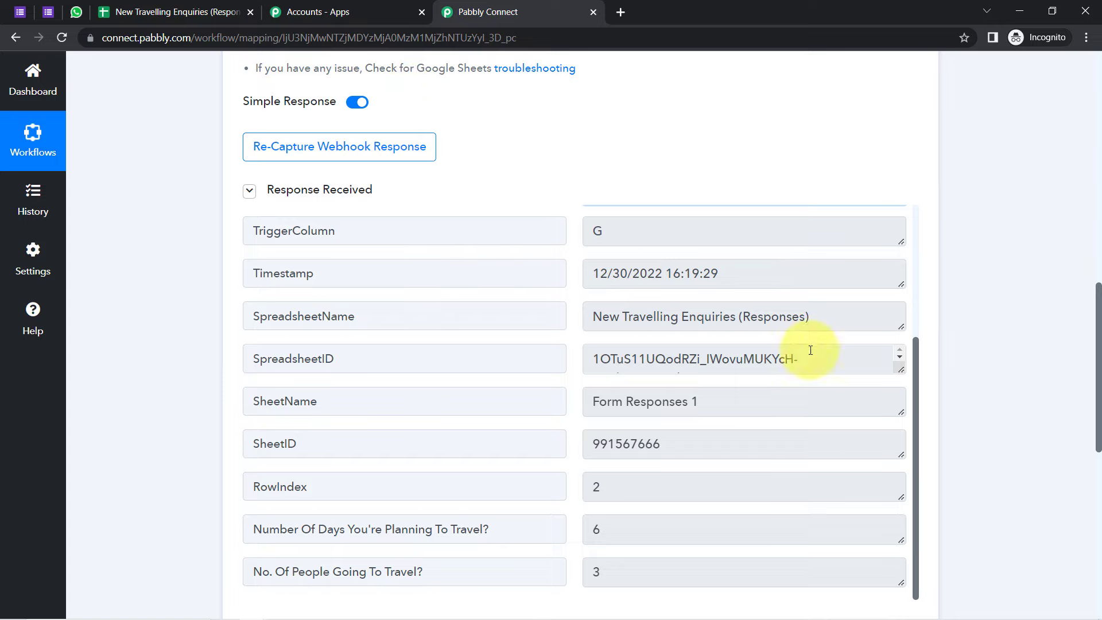
mouse_move(1097, 401)
mouse_down()
mouse_move(1097, 442)
mouse_move(1097, 389)
mouse_move(1097, 417)
mouse_up()
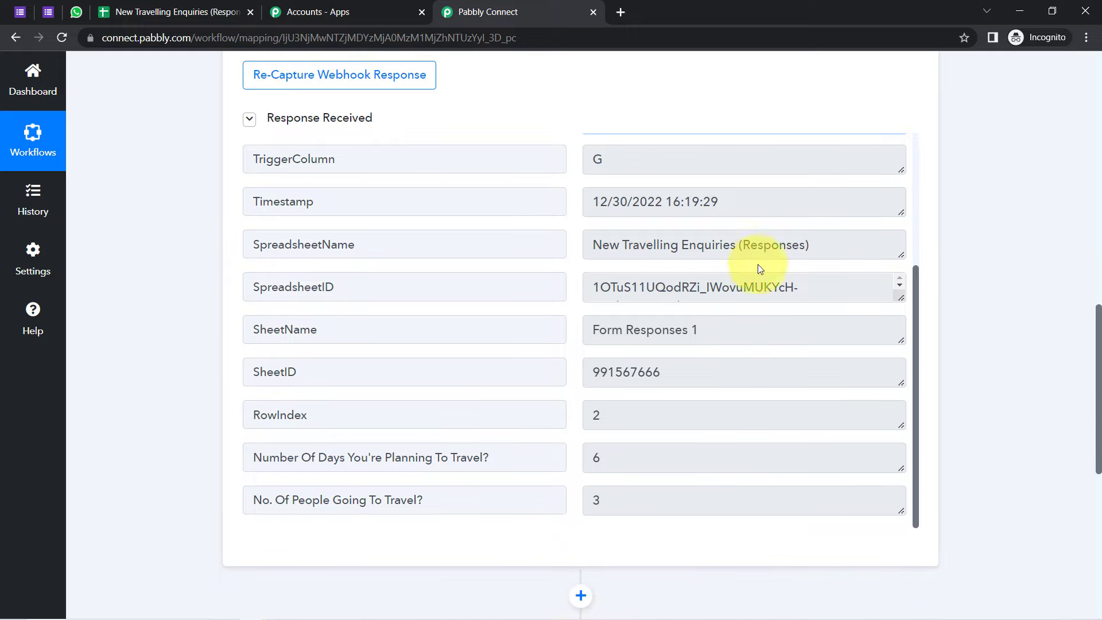
drag(917, 471, 921, 347)
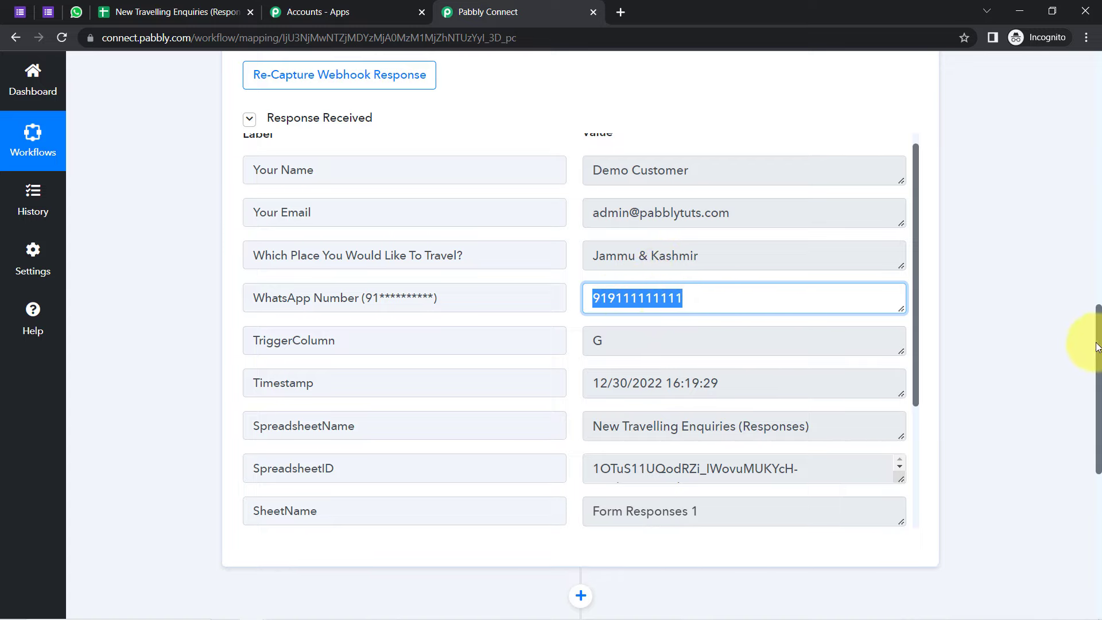
drag(1097, 347, 976, 448)
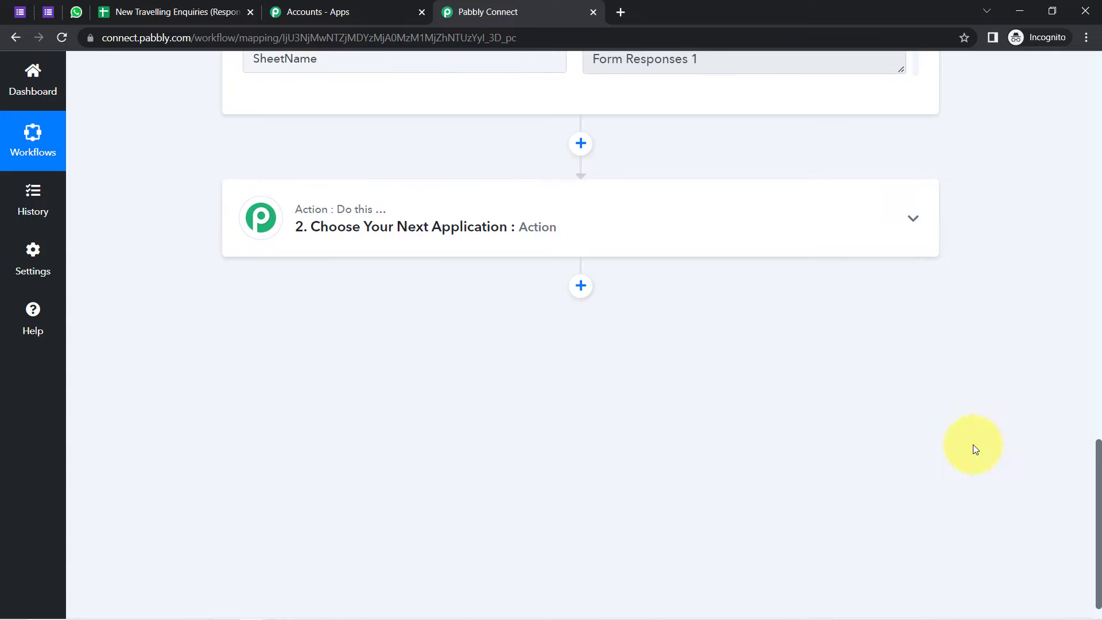
Step: Search 'whatsa', choose WhatsApp Cloud API as the action app, and select Send Template Message
click(441, 255)
click(337, 310)
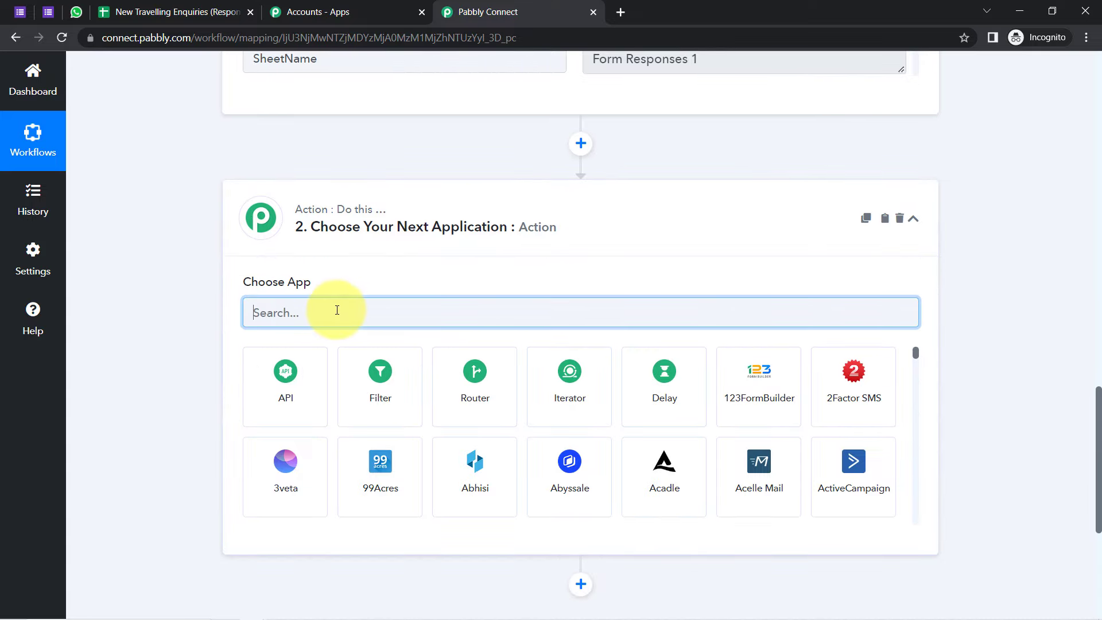
text(whatsap)
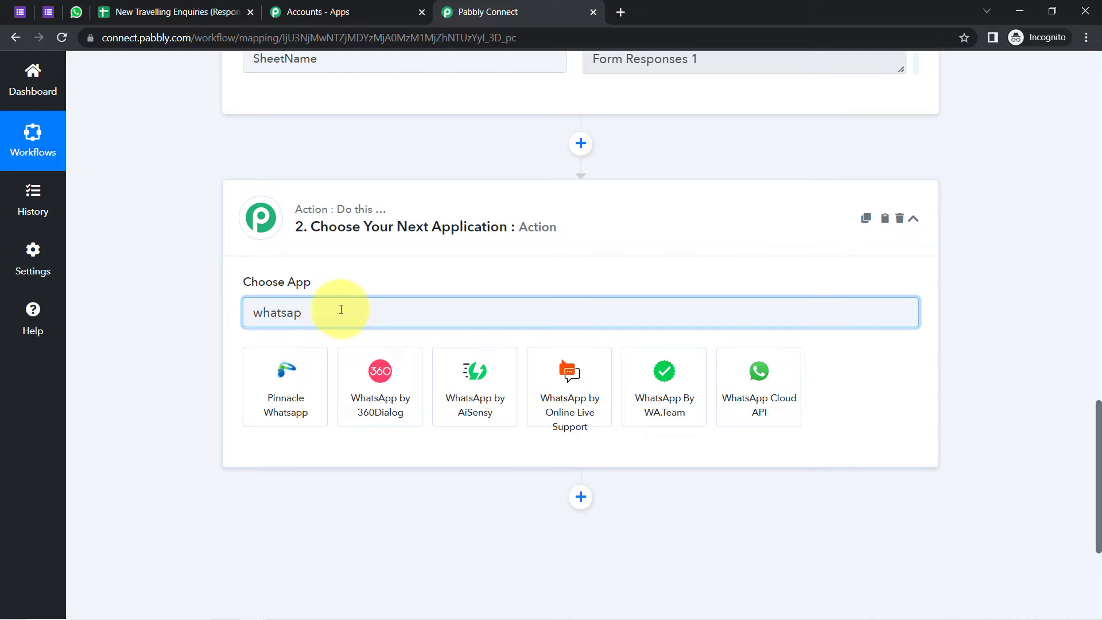
click(765, 381)
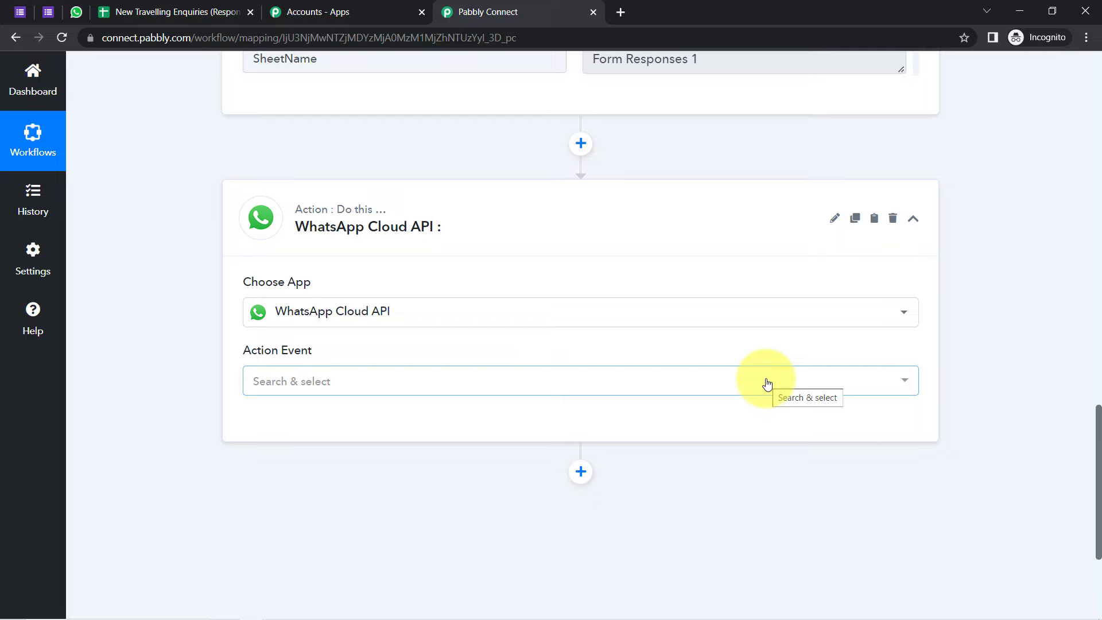
click(322, 381)
click(329, 473)
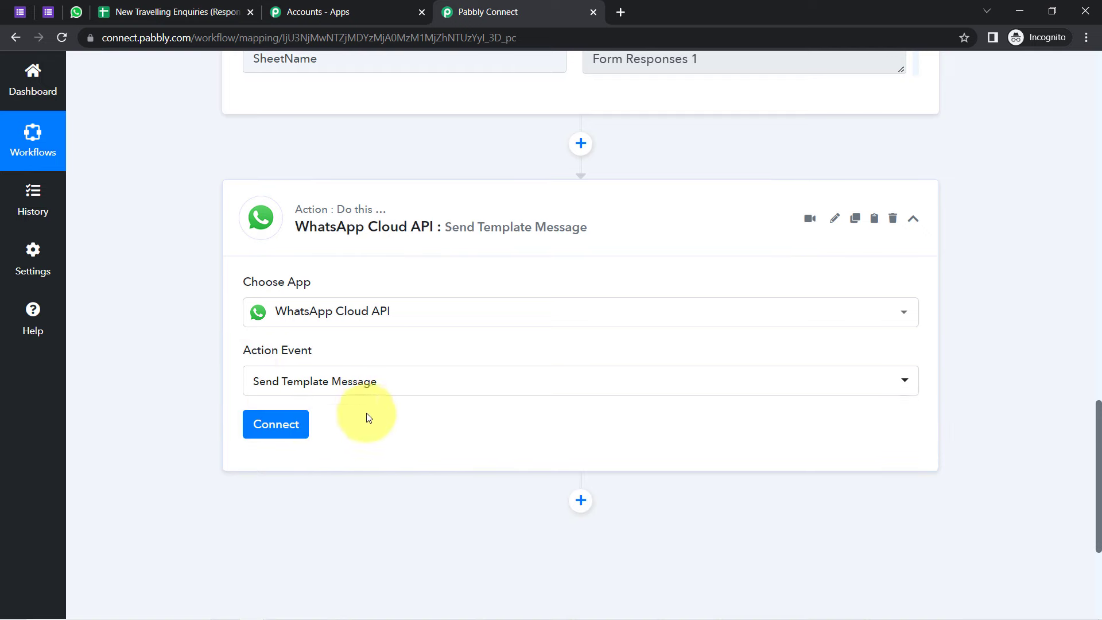
Step: Add a new WhatsApp Cloud API connection and bring its token and ID fields into view
click(276, 432)
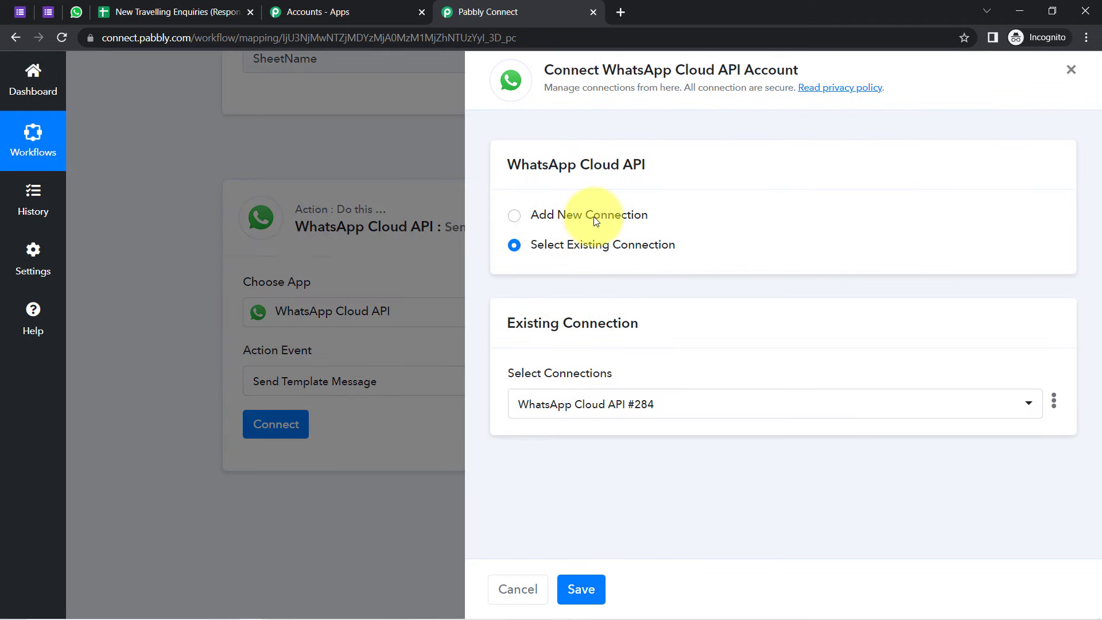
click(595, 221)
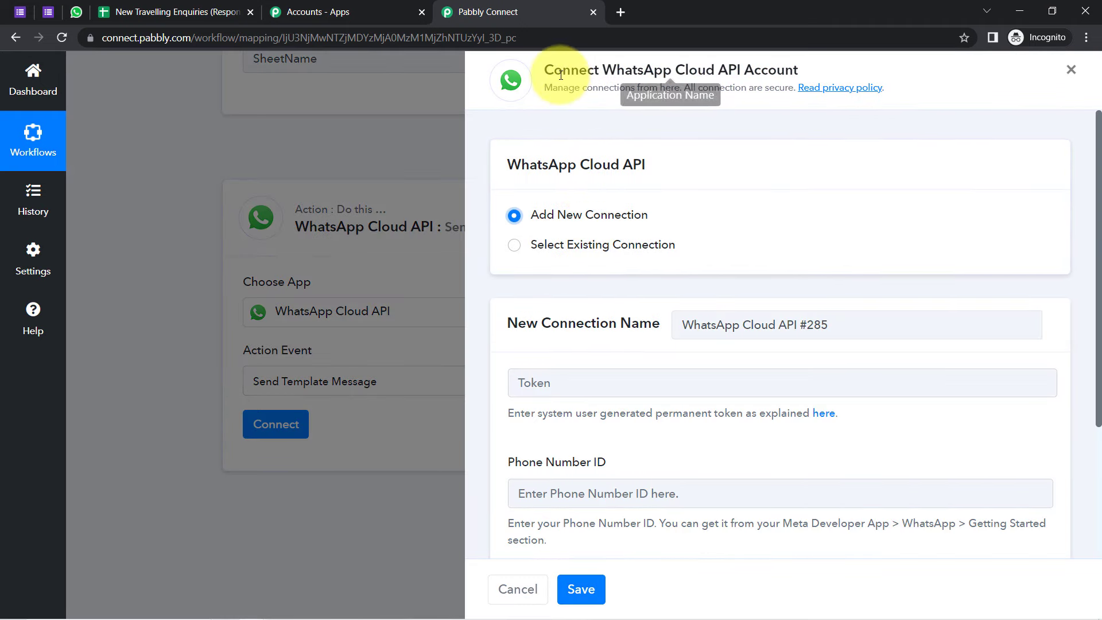
drag(562, 69, 834, 182)
drag(1098, 206, 897, 311)
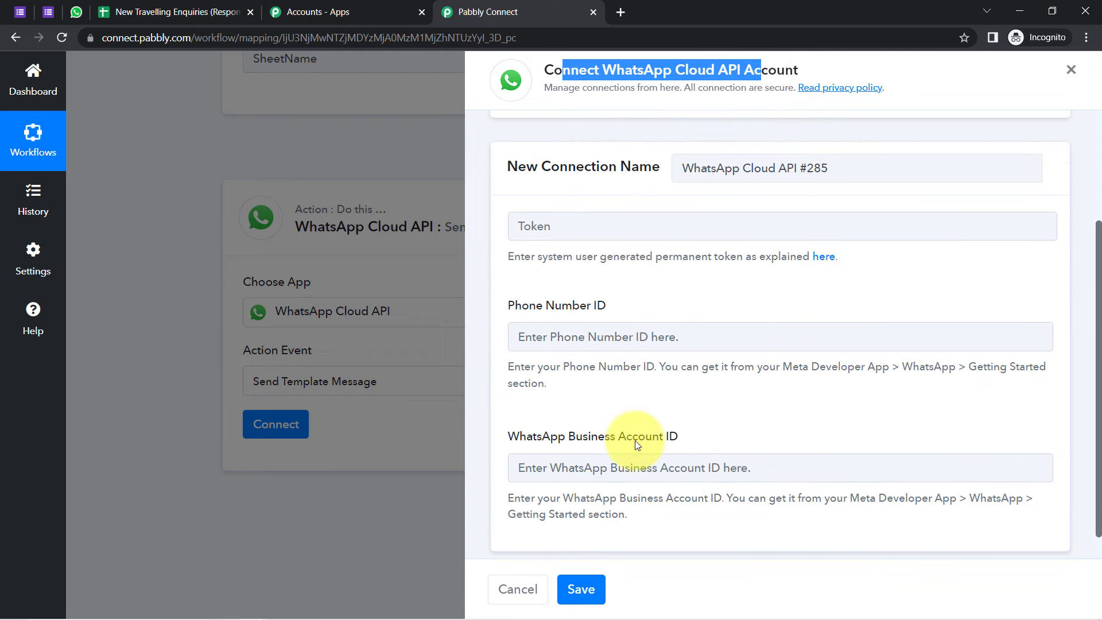
click(625, 13)
Step: Go to developers.facebook.com, log in and open the My Apps list
text(develop)
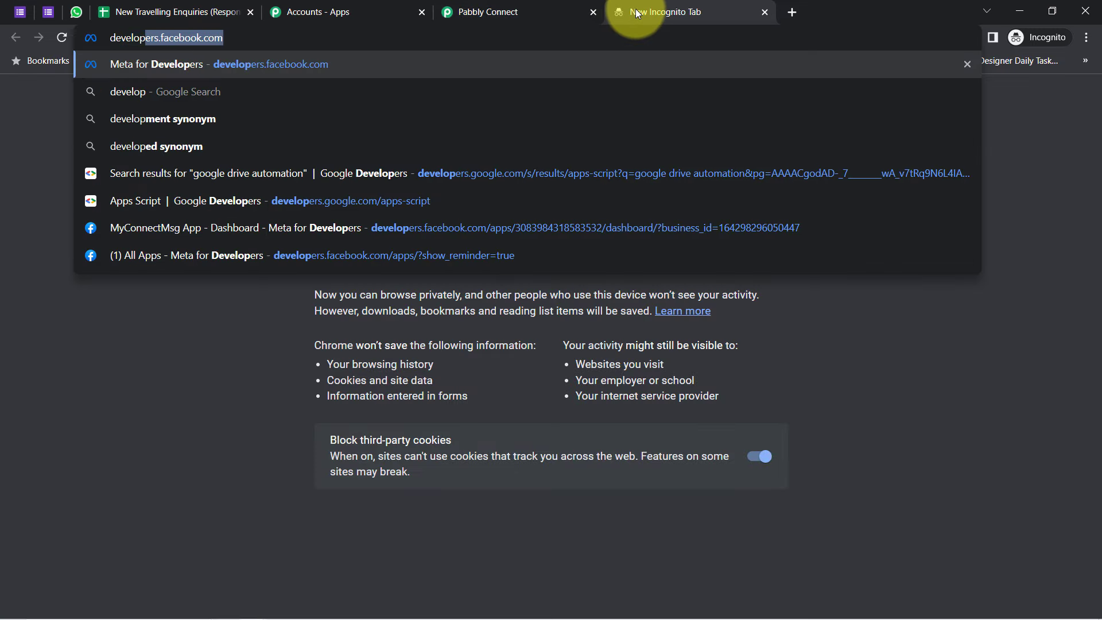
key(Return)
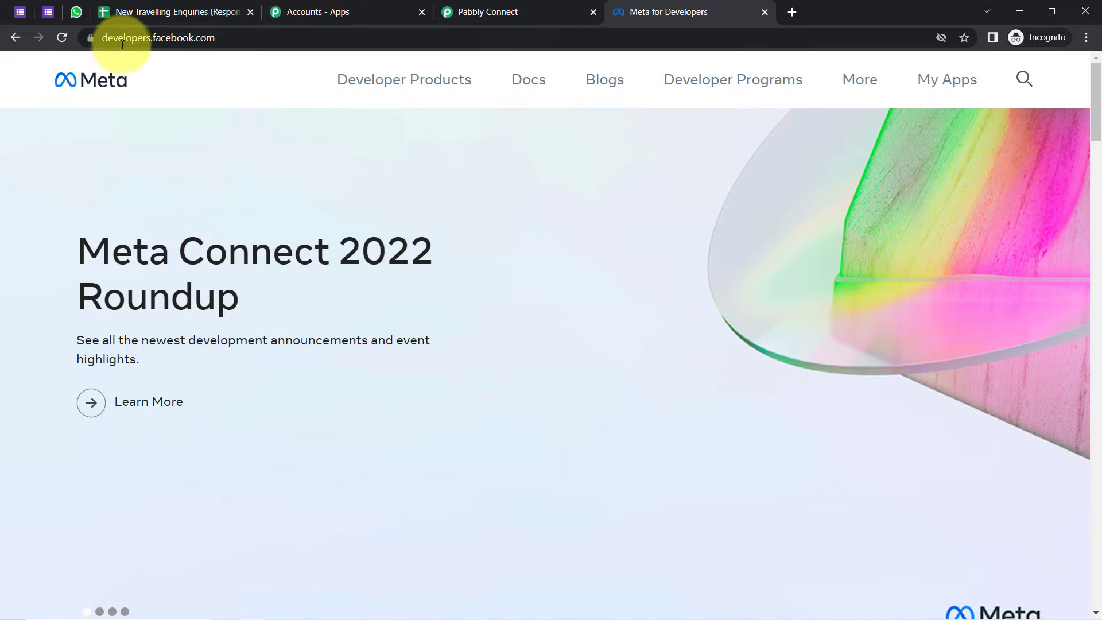
click(113, 40)
drag(113, 40, 244, 40)
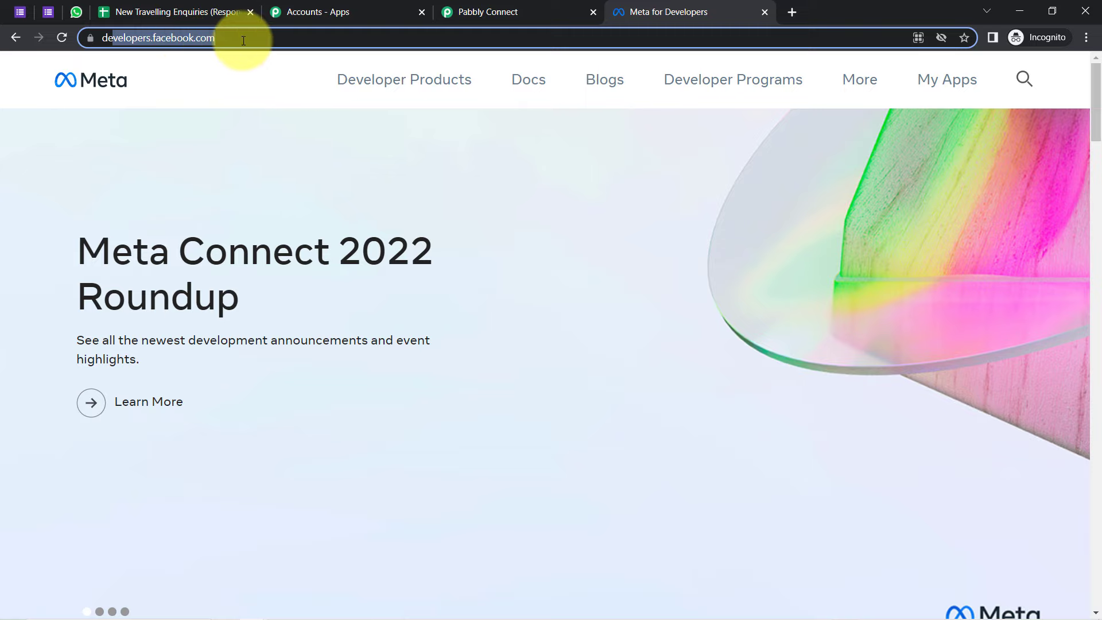
click(964, 81)
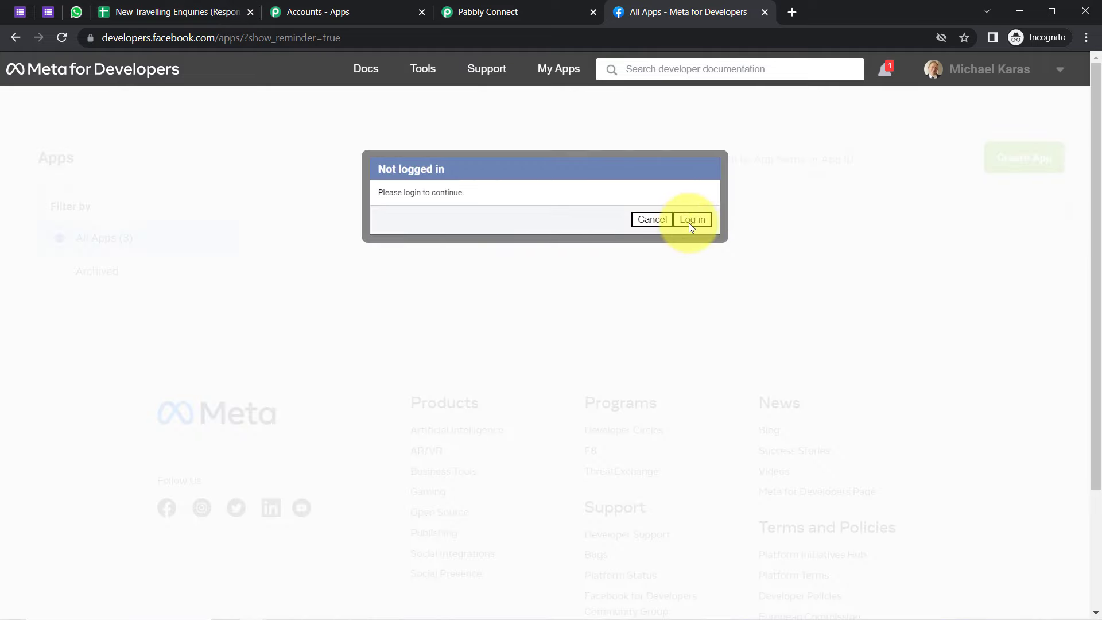
click(689, 223)
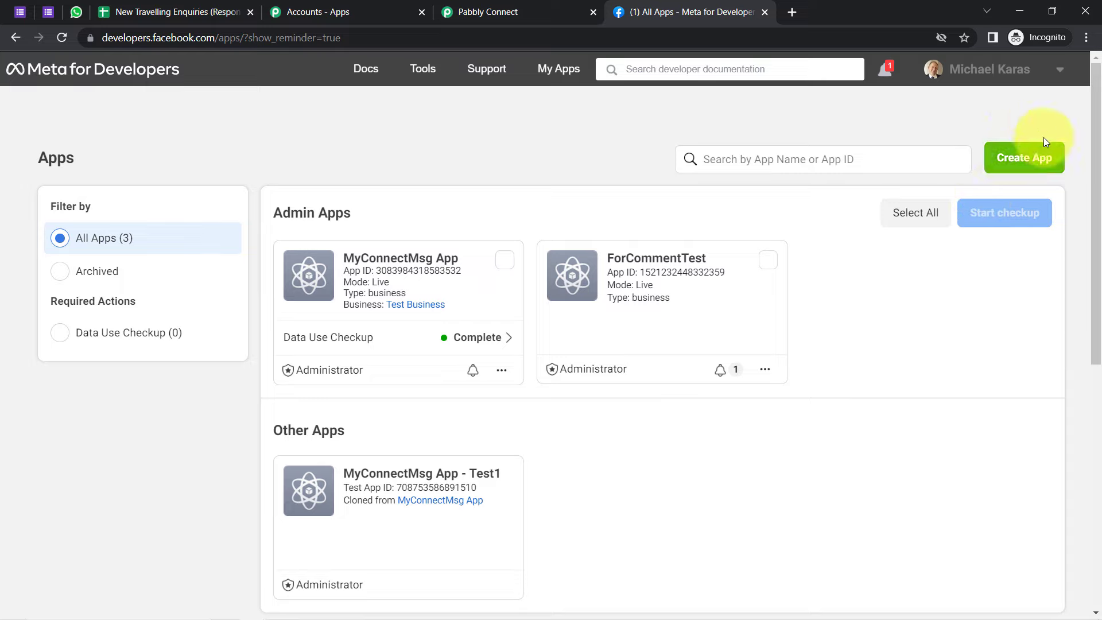
click(1004, 167)
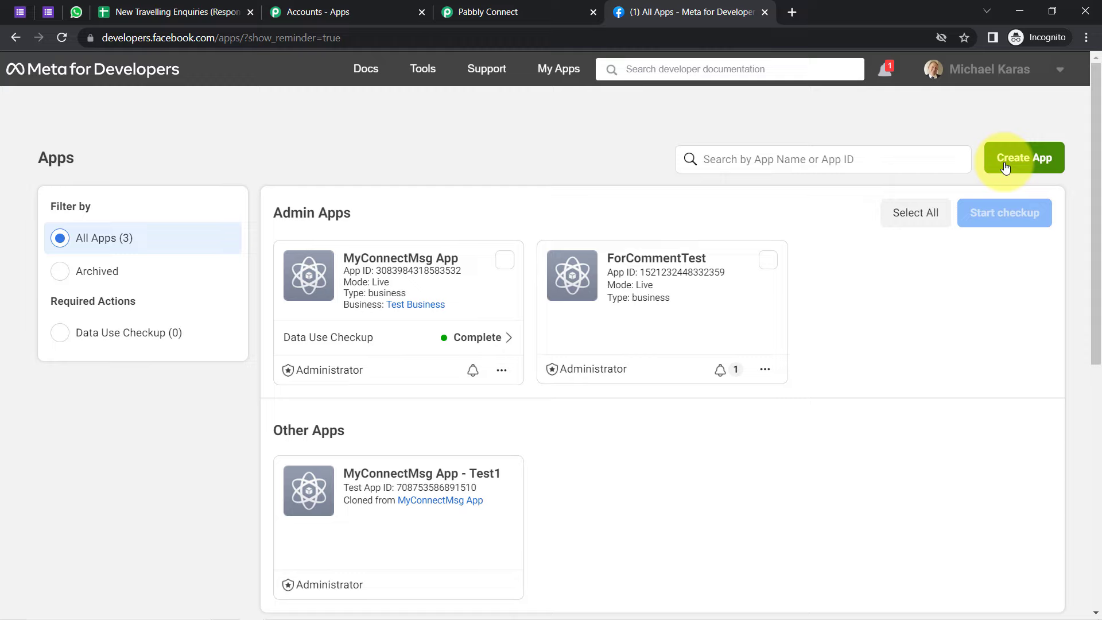
click(462, 12)
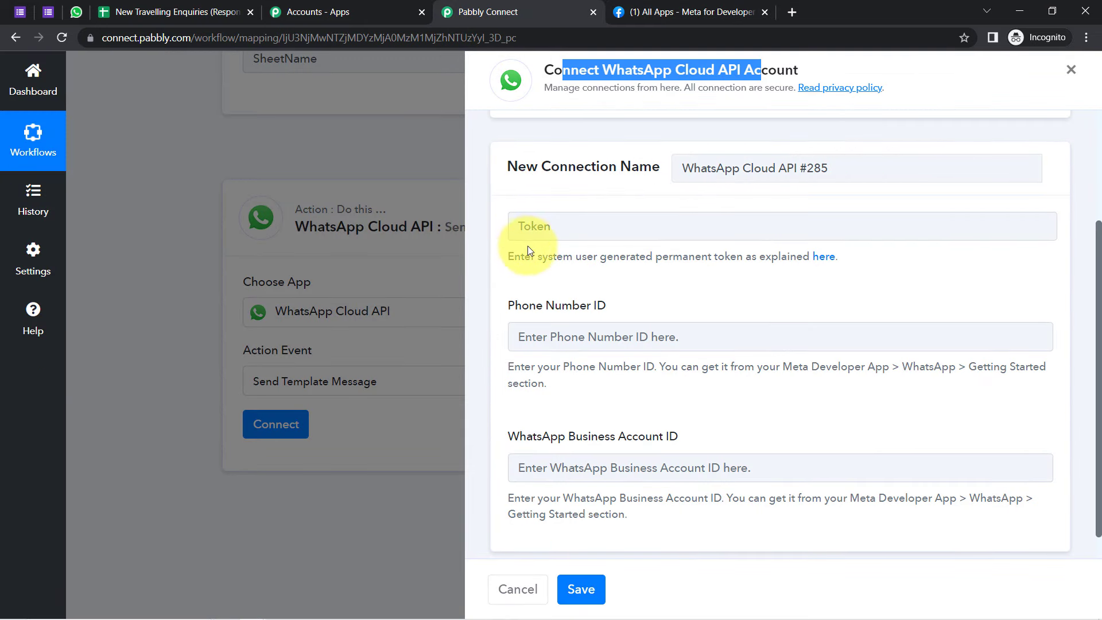
Step: Open MyConnectMsg App's WhatsApp Getting started page and copy the temporary access token
drag(536, 256, 767, 253)
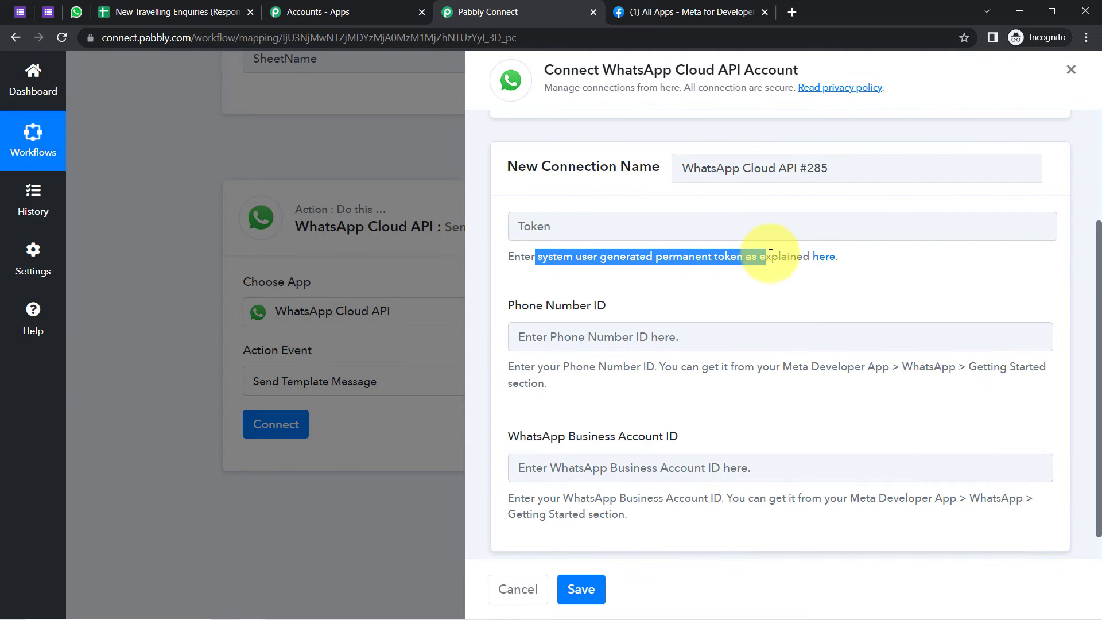
drag(557, 256, 742, 256)
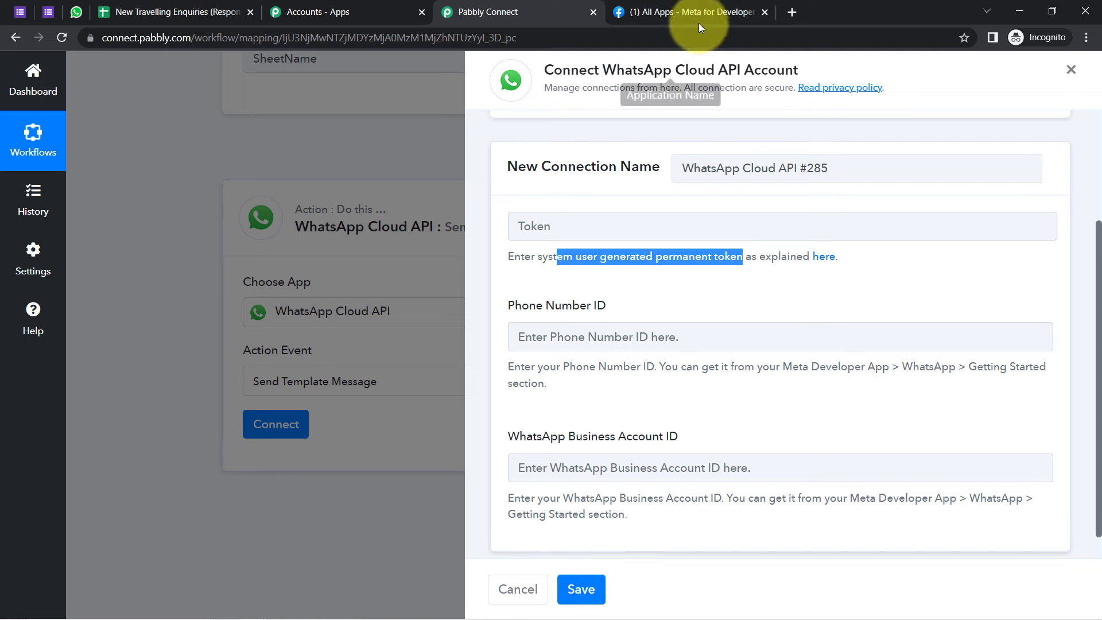
click(670, 5)
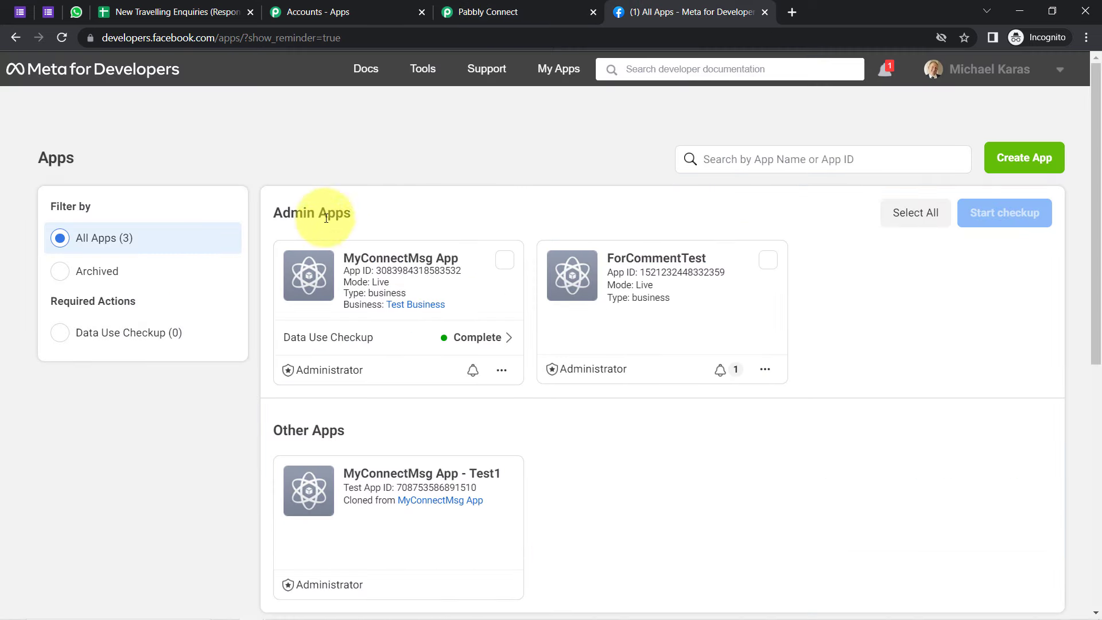
click(386, 263)
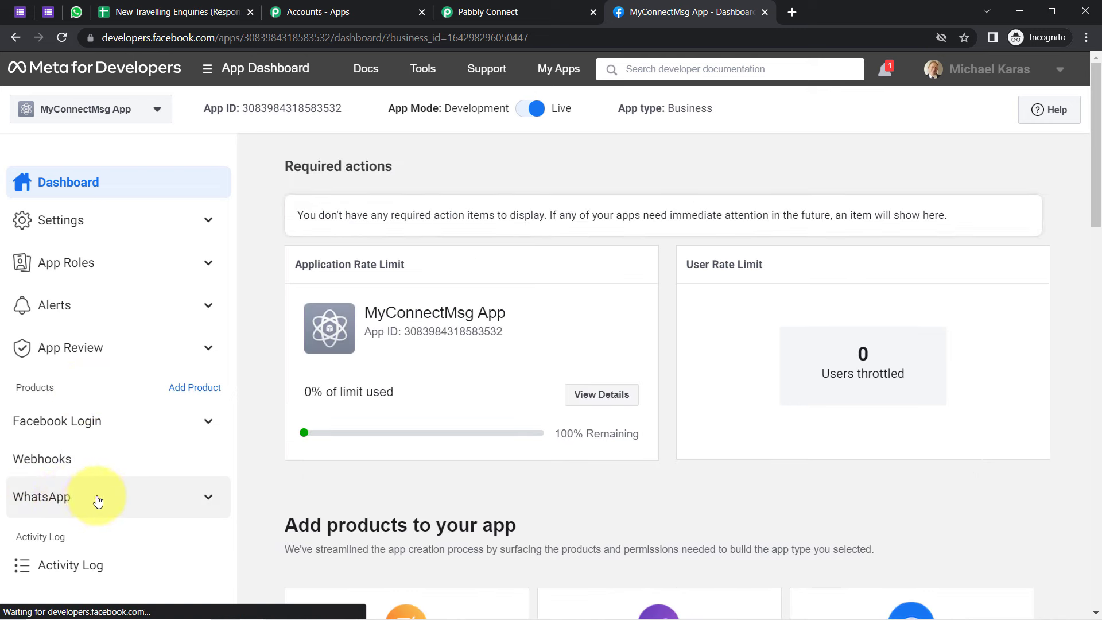
click(49, 499)
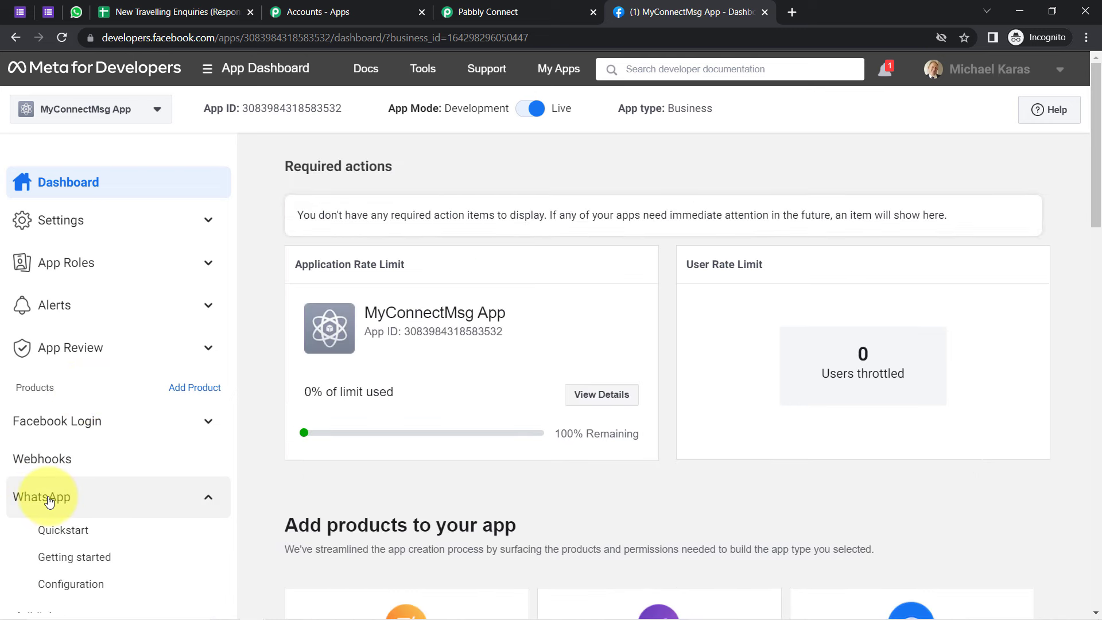
click(61, 559)
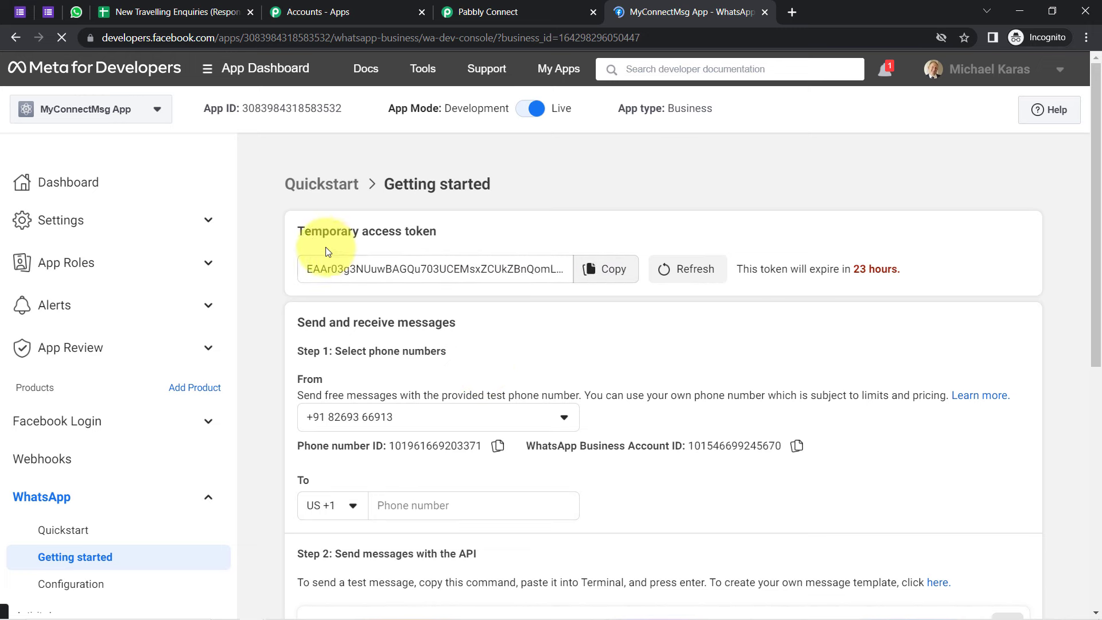
drag(306, 232, 518, 246)
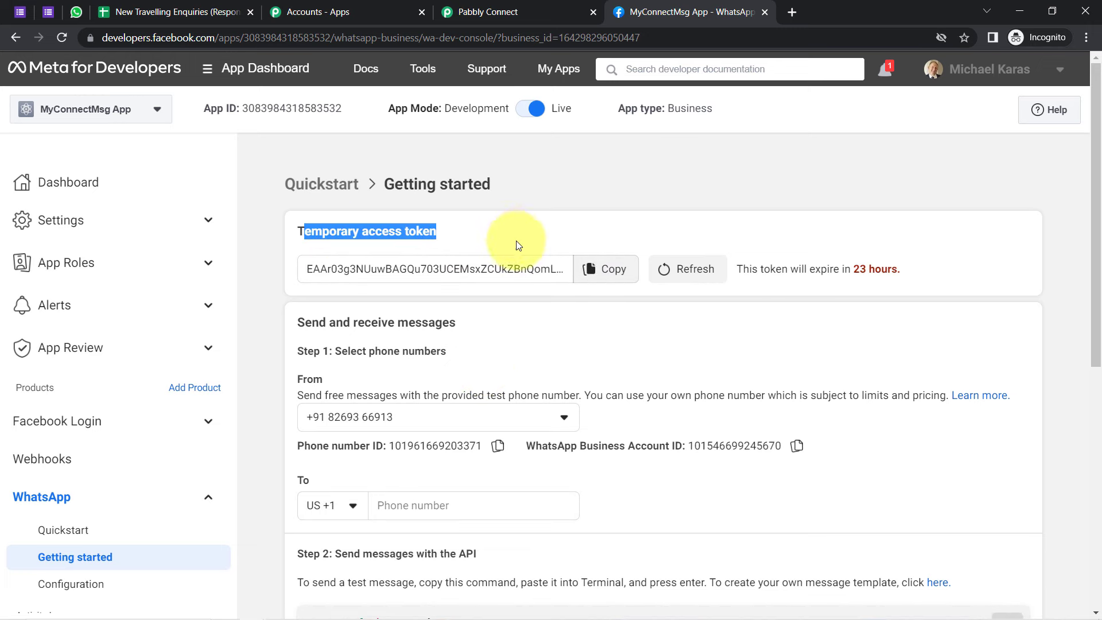
click(613, 270)
Step: Paste the temporary access token into the connection and open the permanent-token guide in a new tab
click(488, 11)
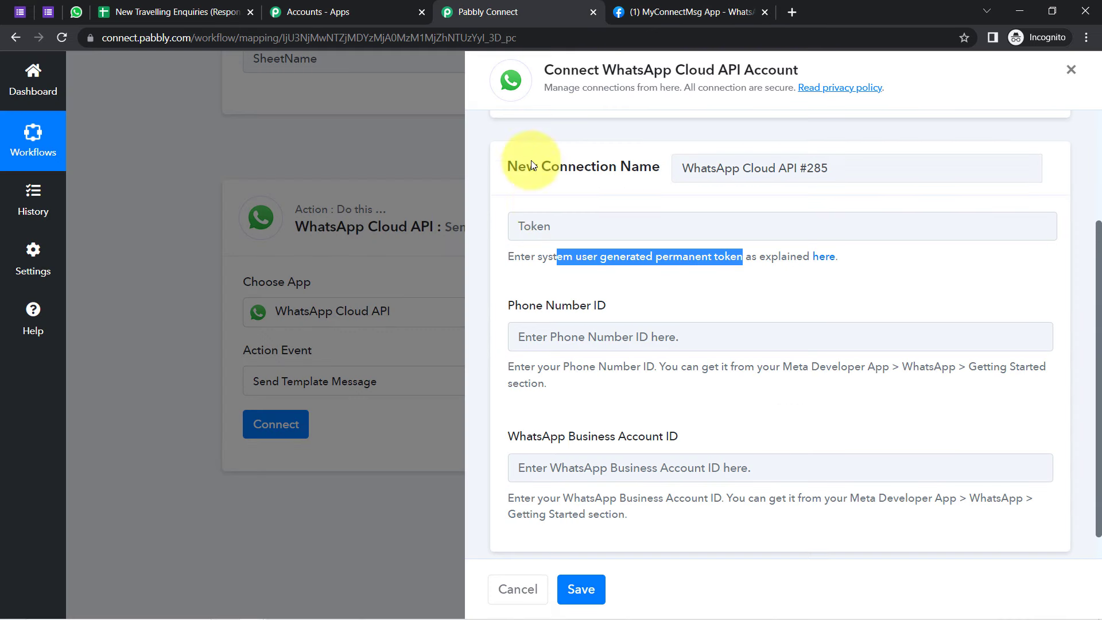
click(562, 229)
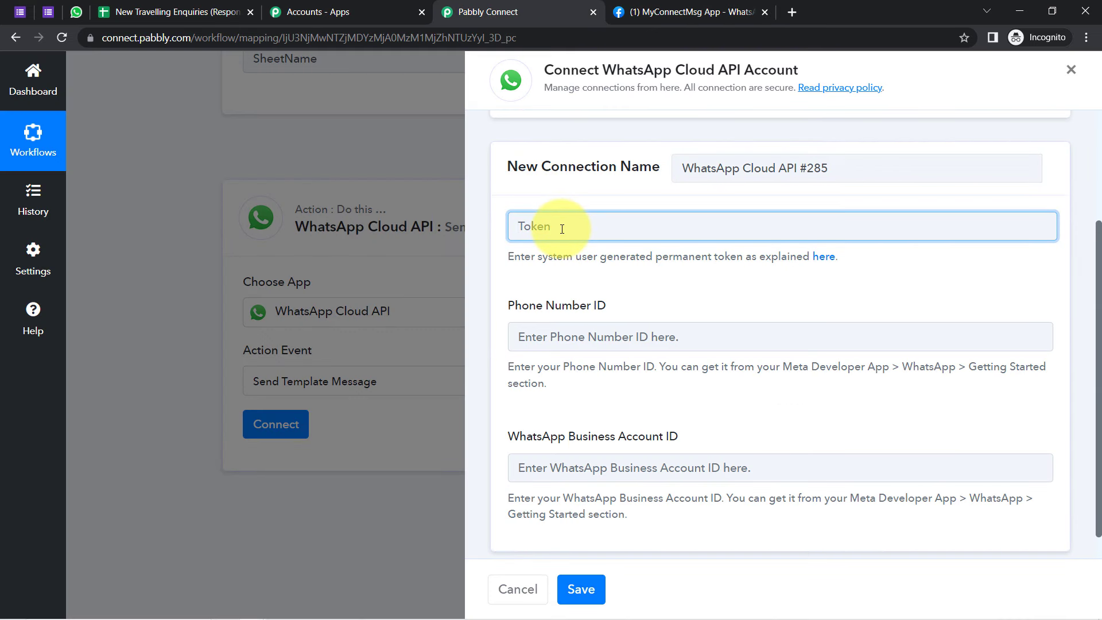
key(ctrl+v)
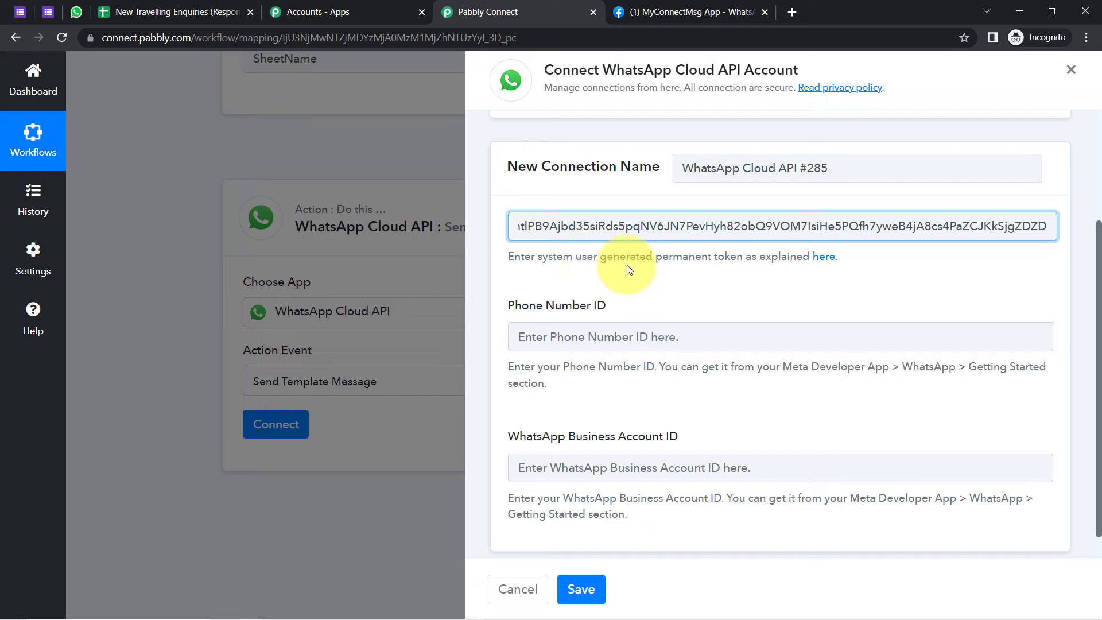
drag(606, 256, 756, 260)
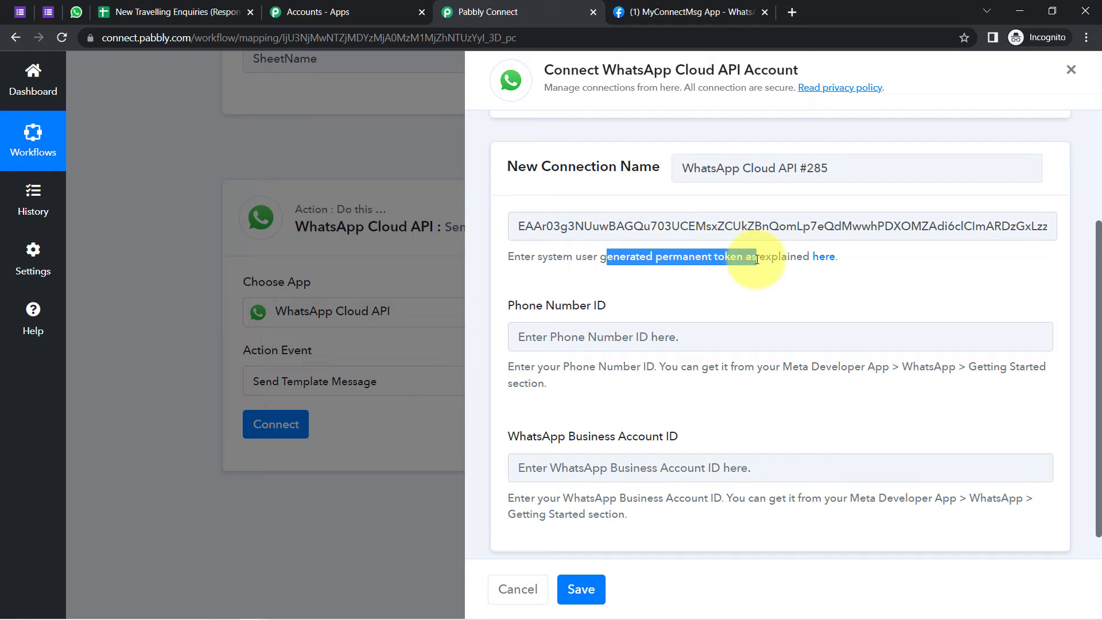
right_click(824, 258)
click(838, 270)
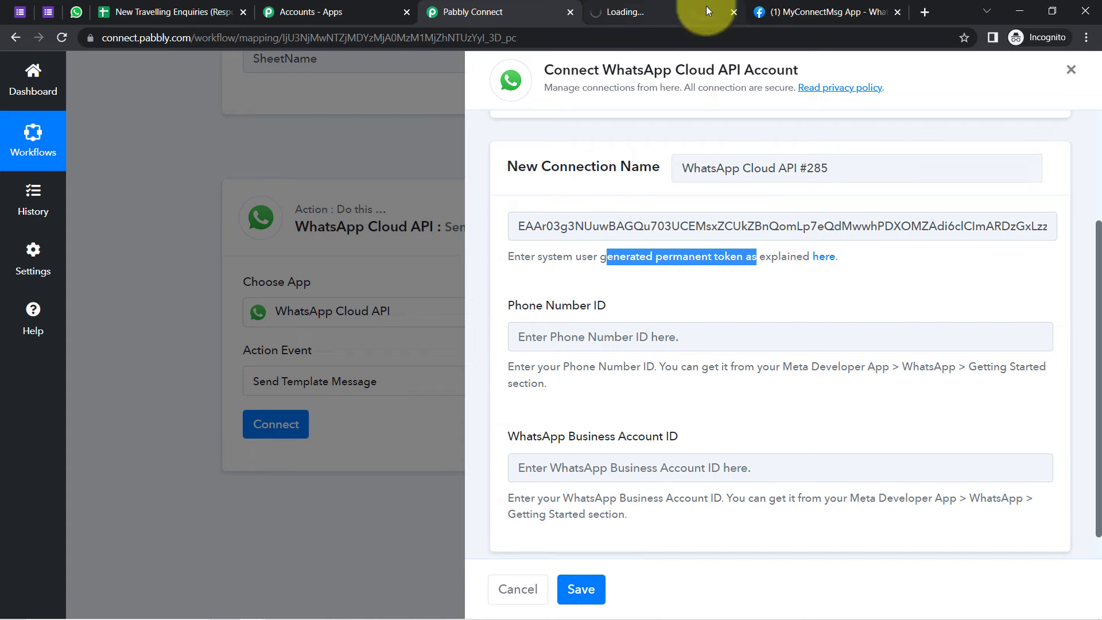
click(680, 6)
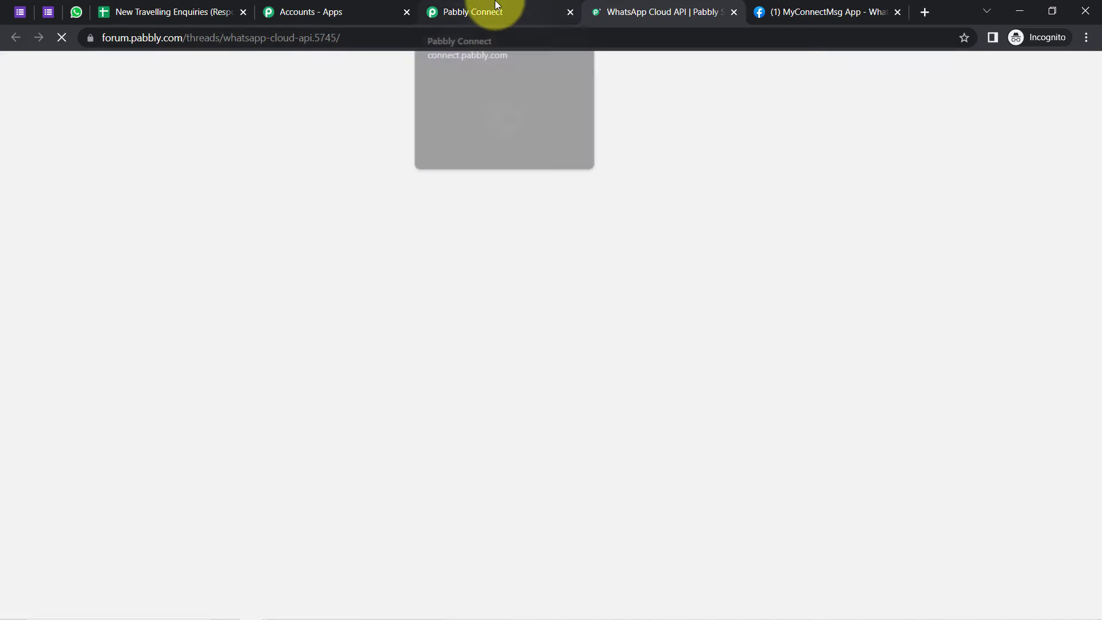
click(496, 7)
Step: Review the Meta temporary access token, noting that it expires in 23 hours
drag(844, 4, 677, 11)
drag(336, 231, 454, 225)
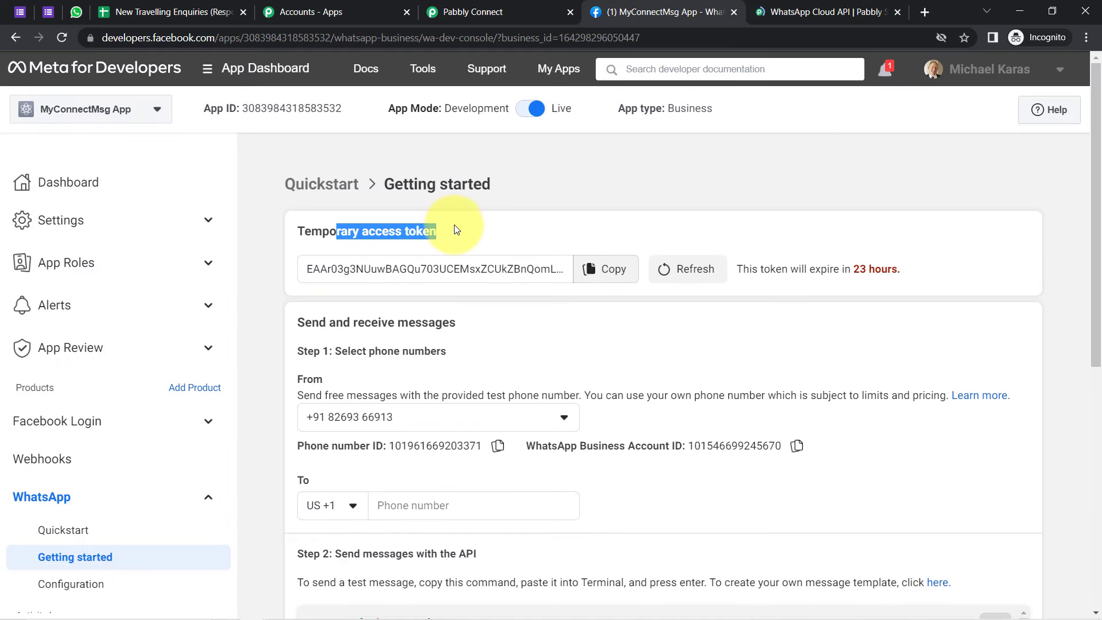
drag(758, 268, 865, 269)
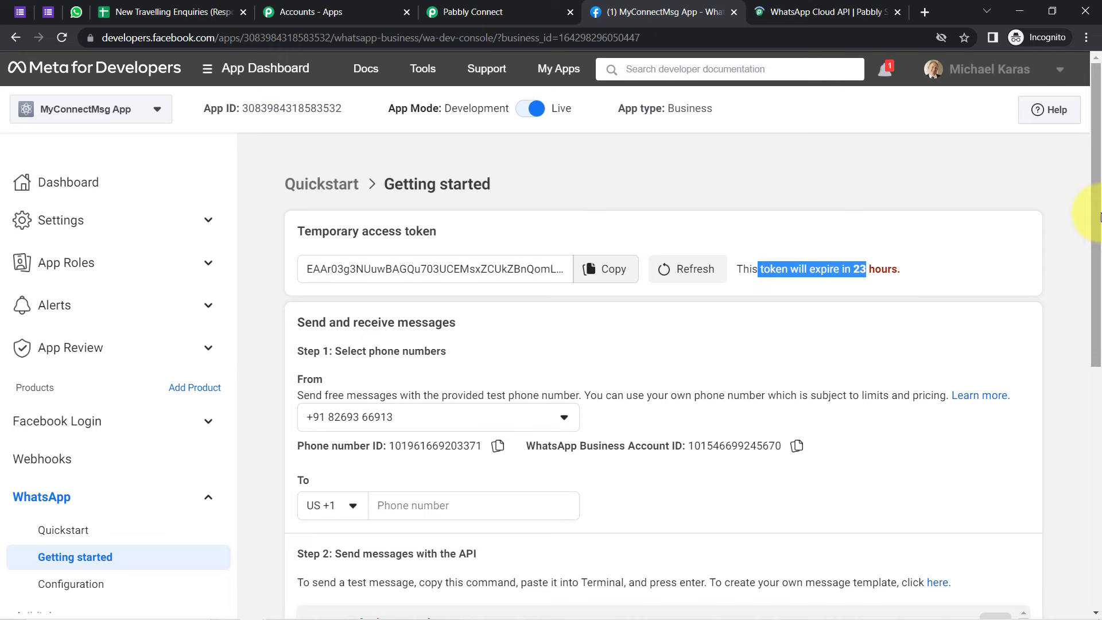
drag(1098, 217, 1095, 308)
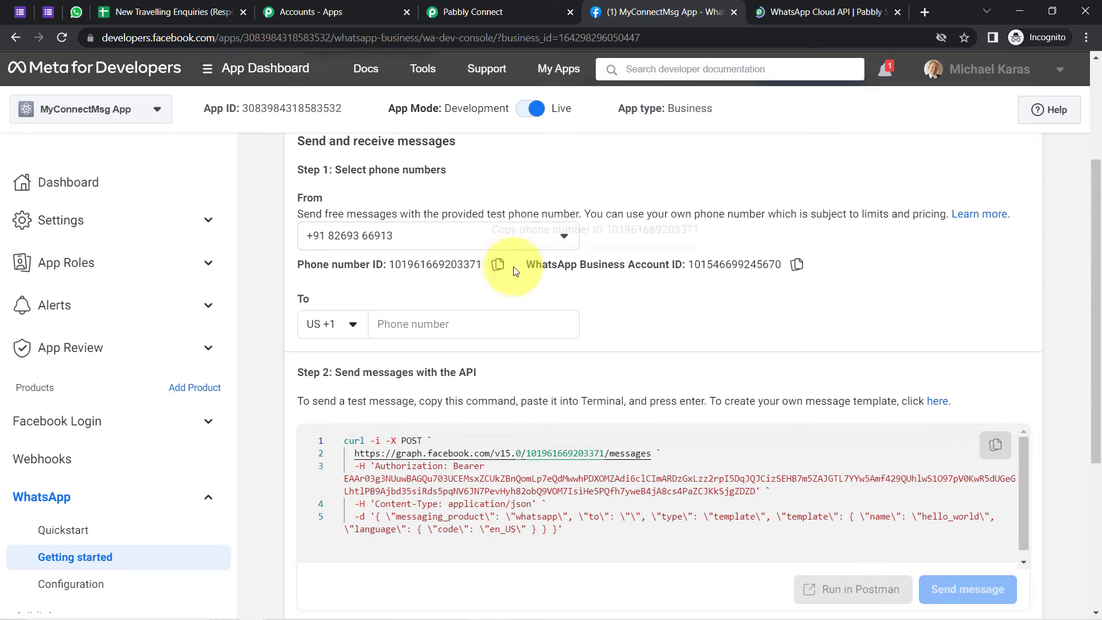
Step: Copy the Phone Number ID and WhatsApp Business Account ID from Meta into Pabbly's fields
click(497, 264)
click(479, 8)
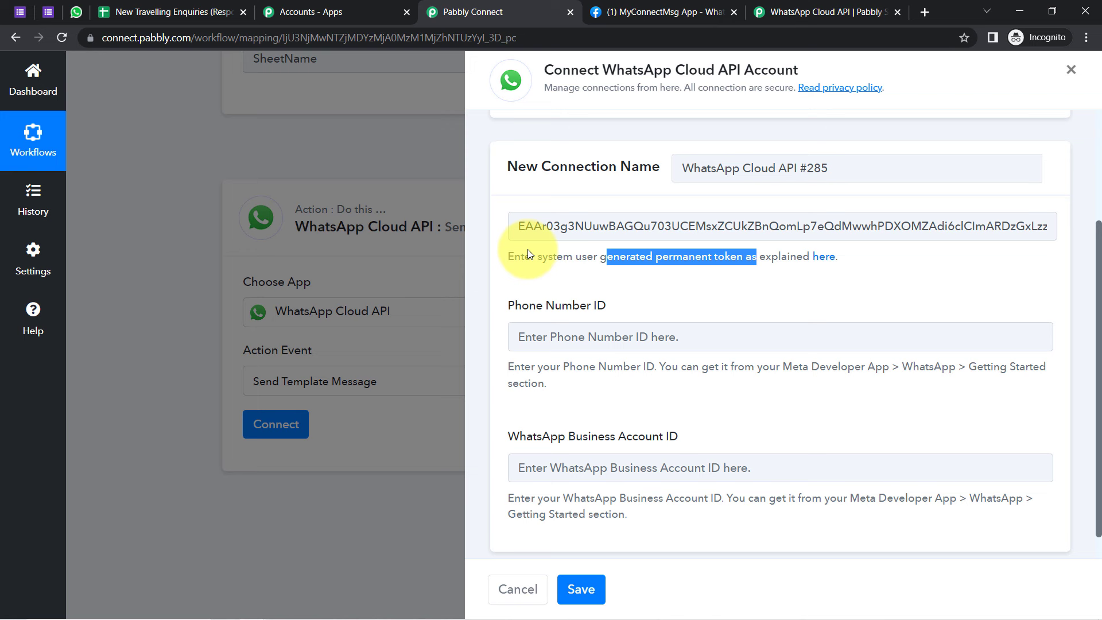
click(540, 330)
key(ctrl+v)
click(815, 12)
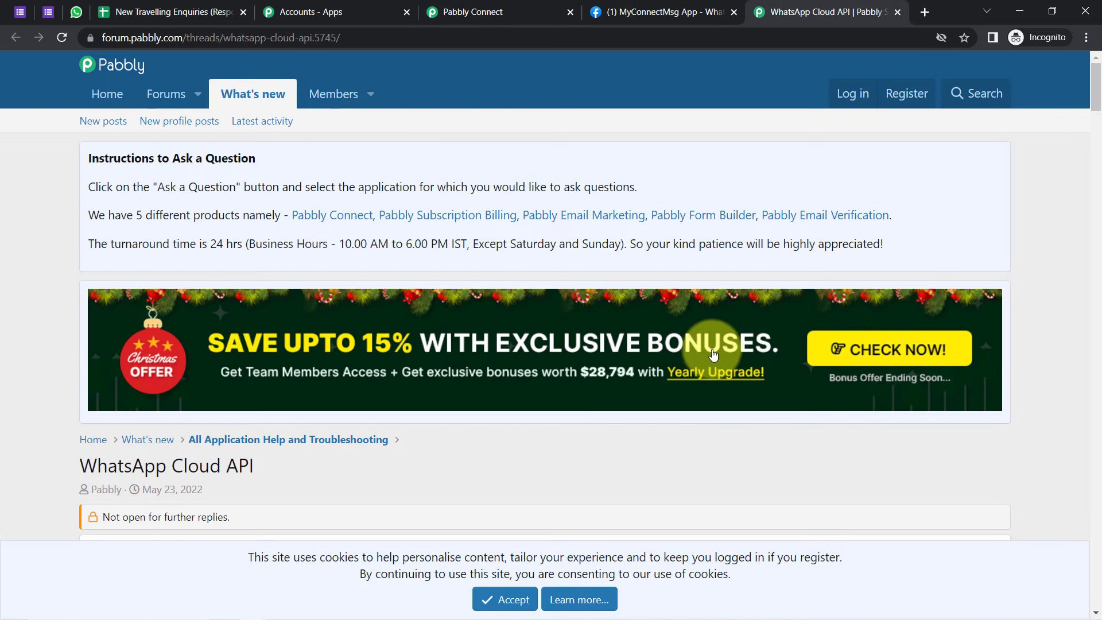
click(631, 12)
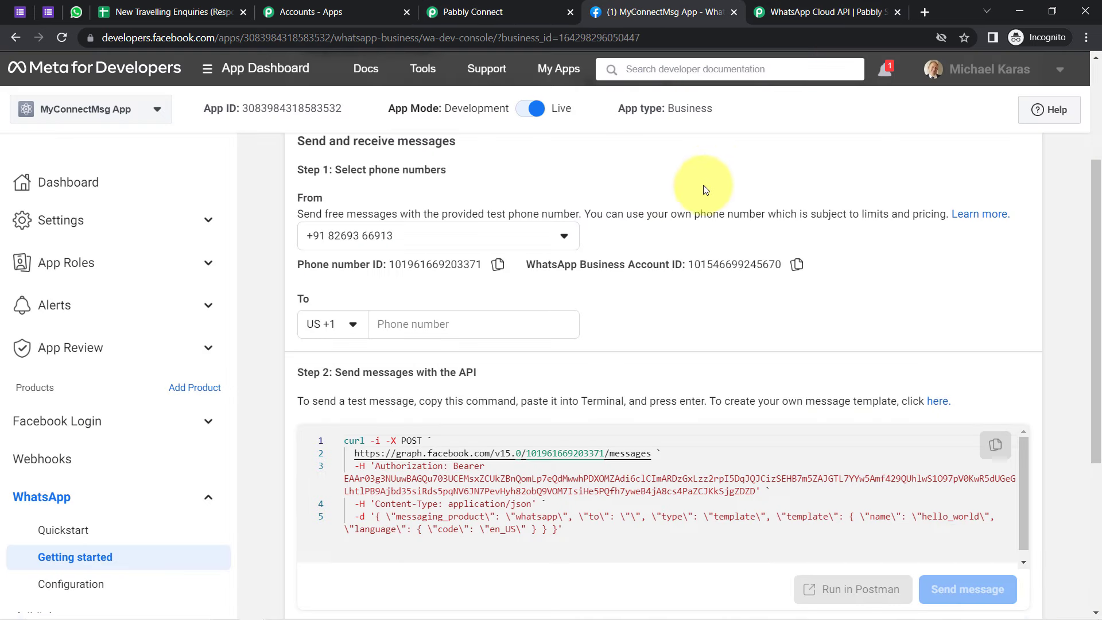
click(796, 265)
click(479, 11)
click(535, 462)
key(ctrl+v)
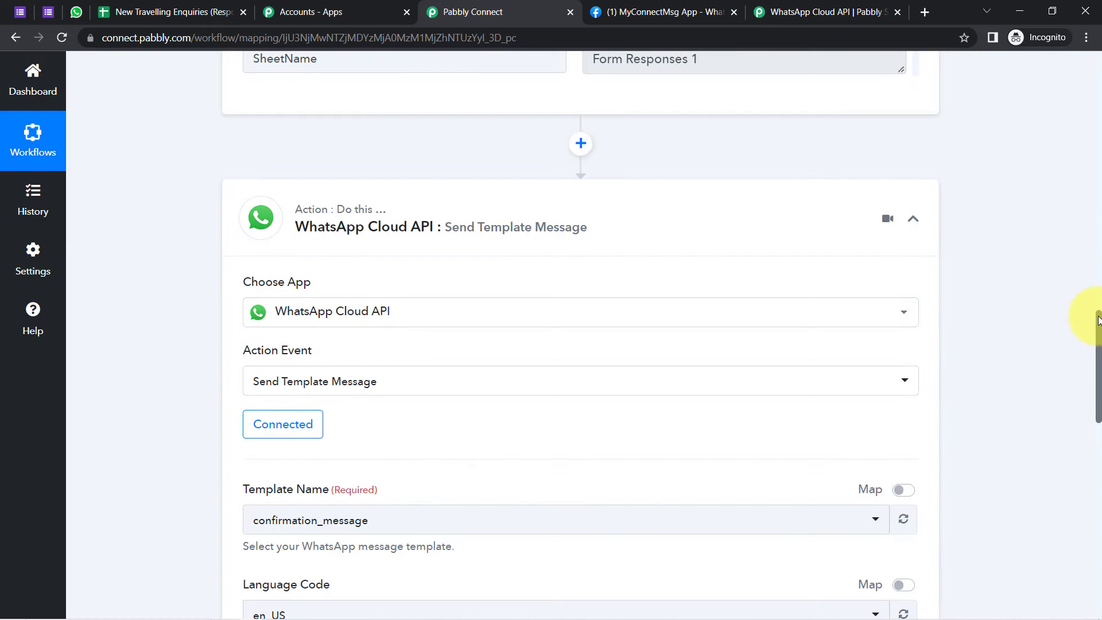
Step: Open the Template Name dropdown to browse the available WhatsApp message templates
drag(1098, 320, 1097, 382)
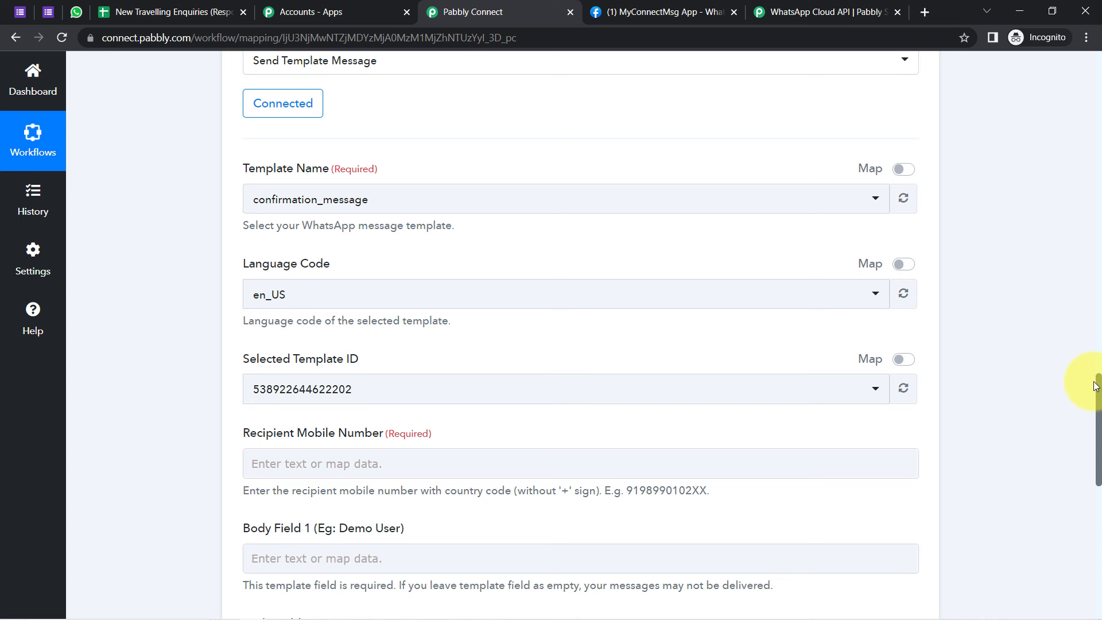
click(367, 207)
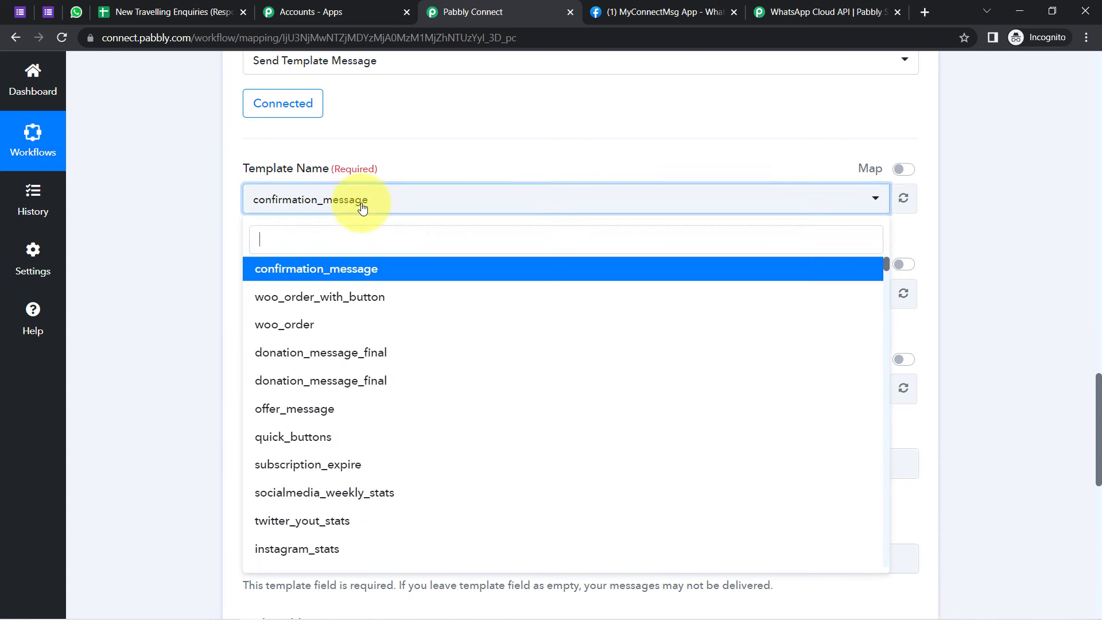
click(615, 6)
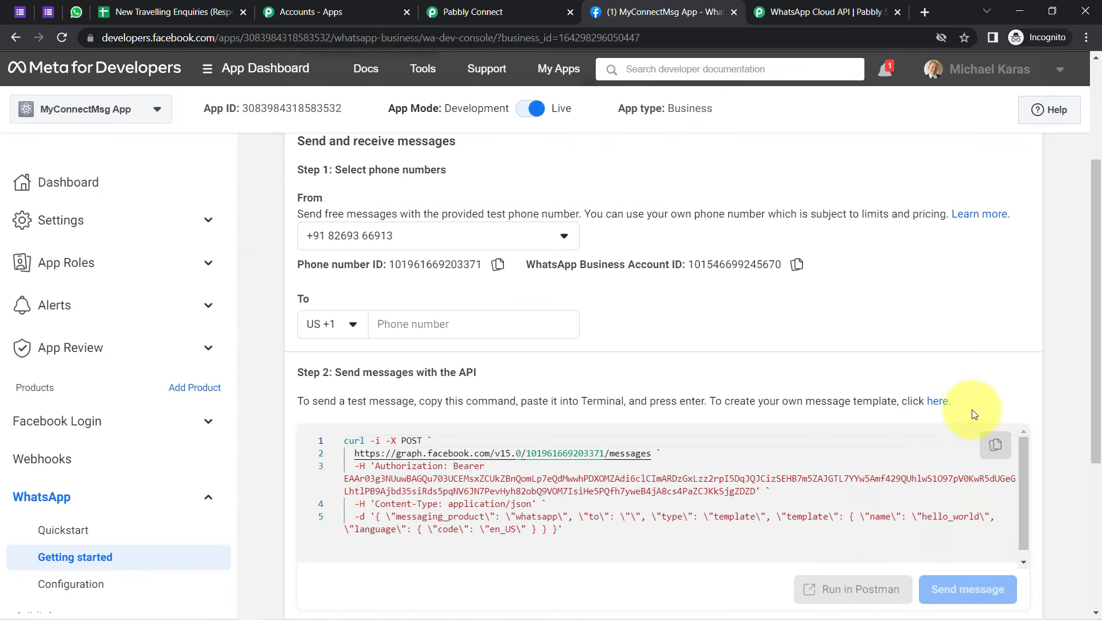
Step: Open Step 2's message-template link in a new tab to view WhatsApp Manager's templates
click(1087, 40)
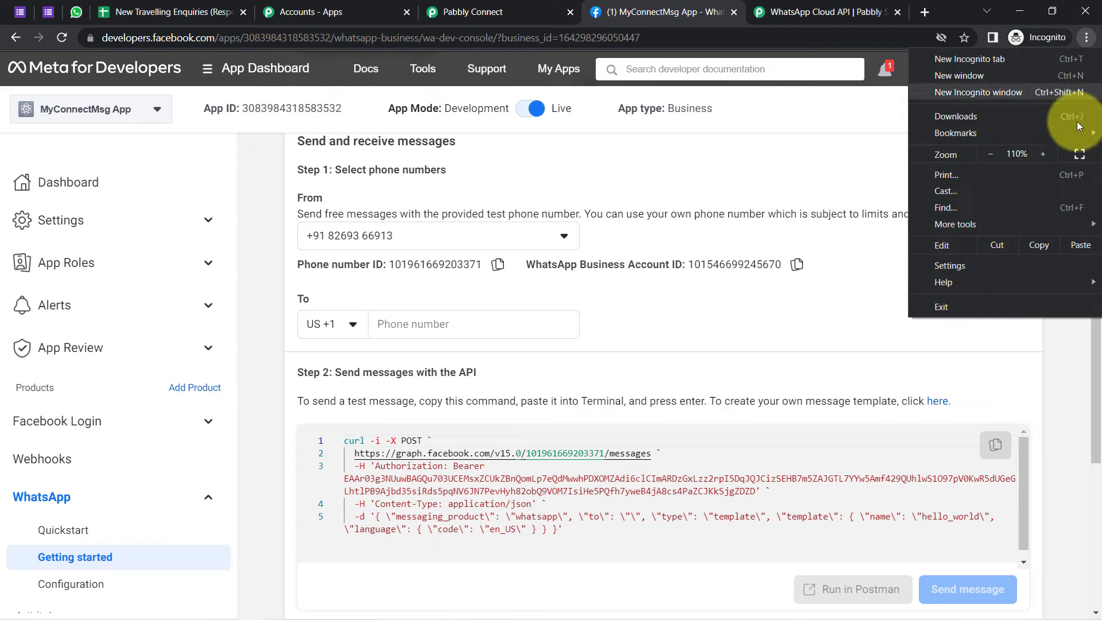
click(578, 397)
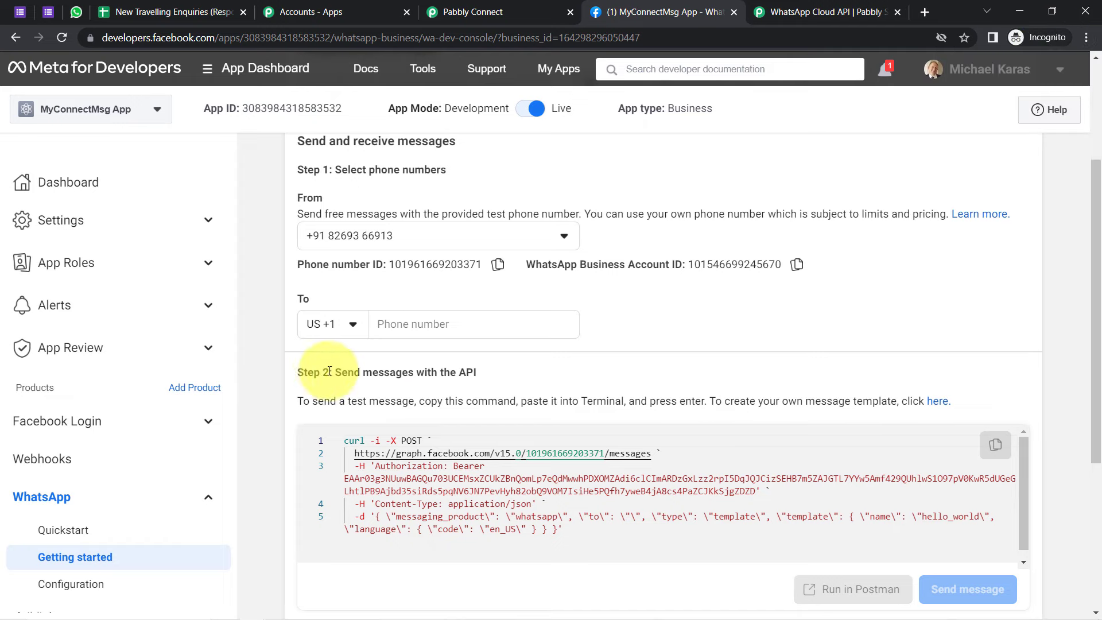
drag(313, 372, 466, 372)
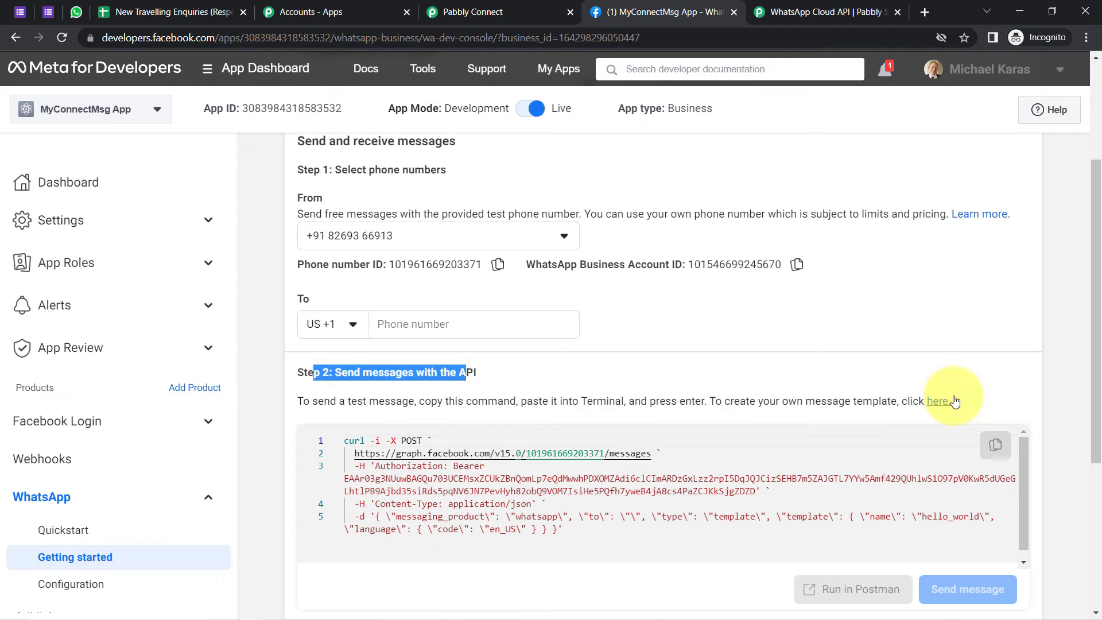
right_click(934, 401)
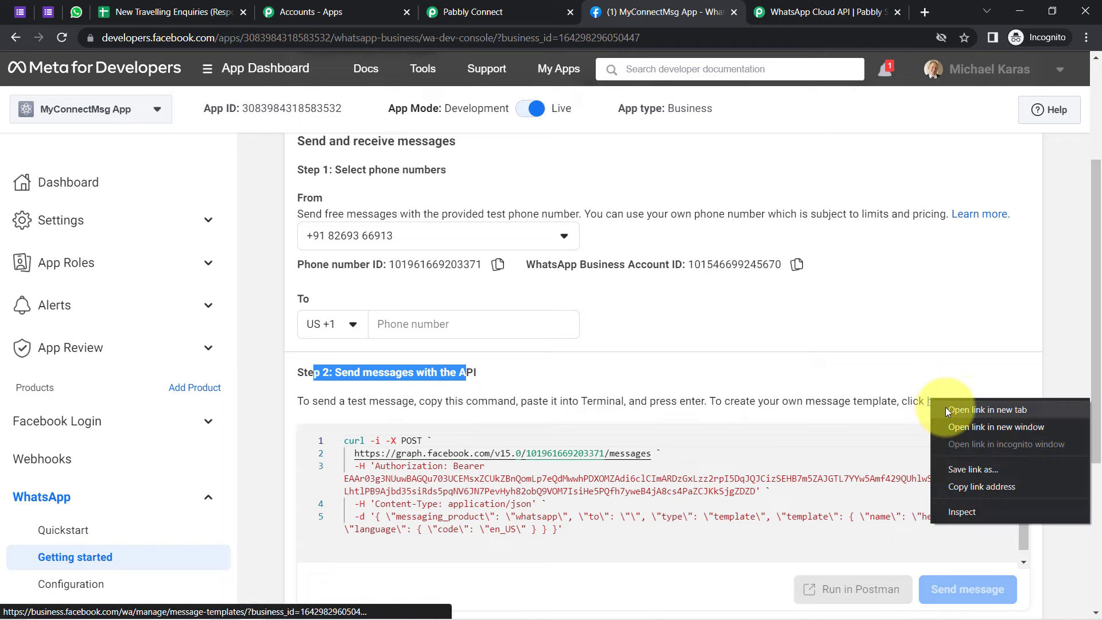
click(947, 411)
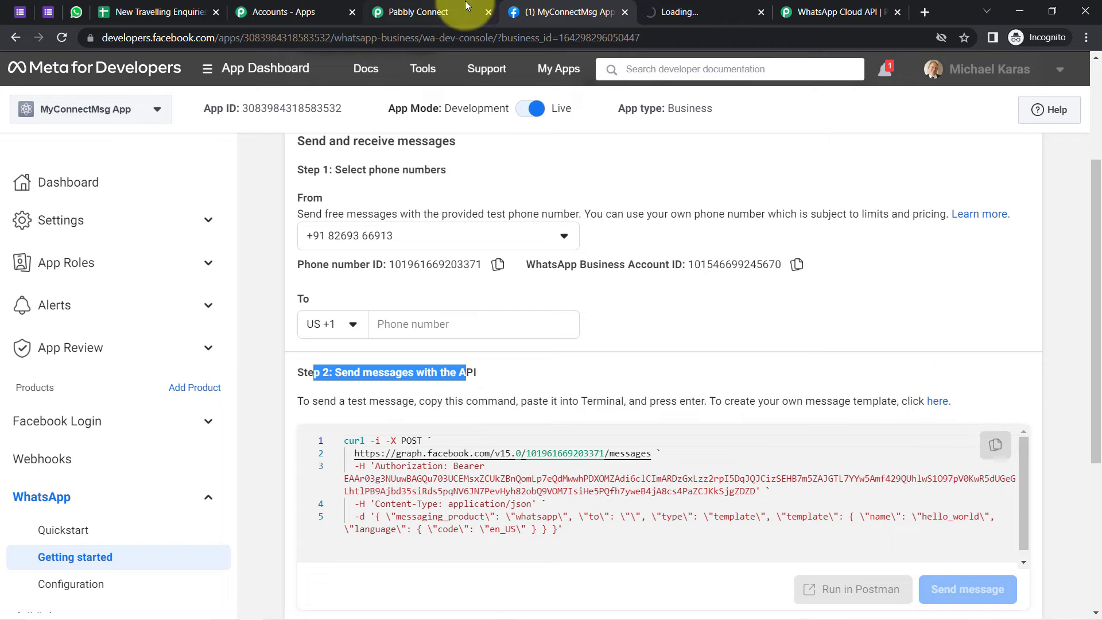
click(666, 13)
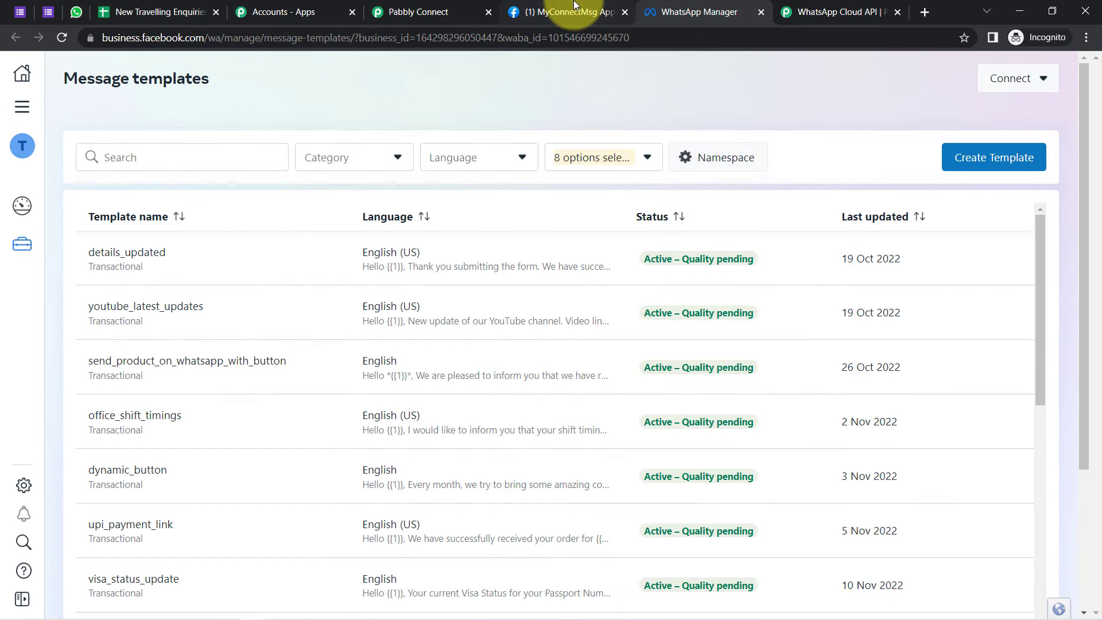
Step: Arrange the browser tabs and bring up the WhatsApp Manager message templates list
click(563, 12)
drag(433, 13, 504, 22)
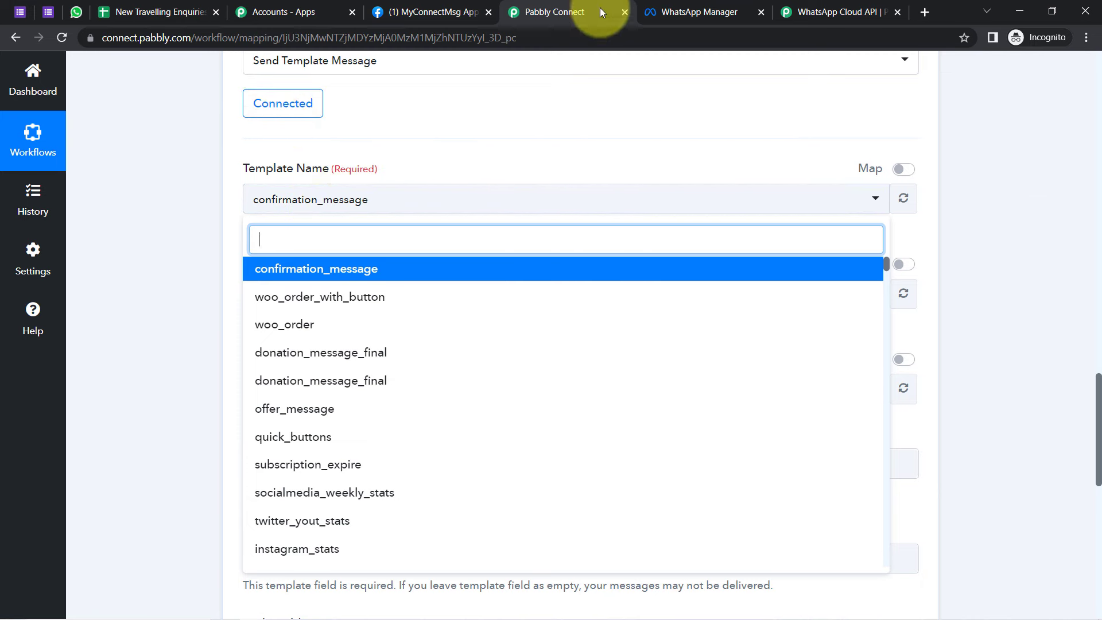
click(660, 7)
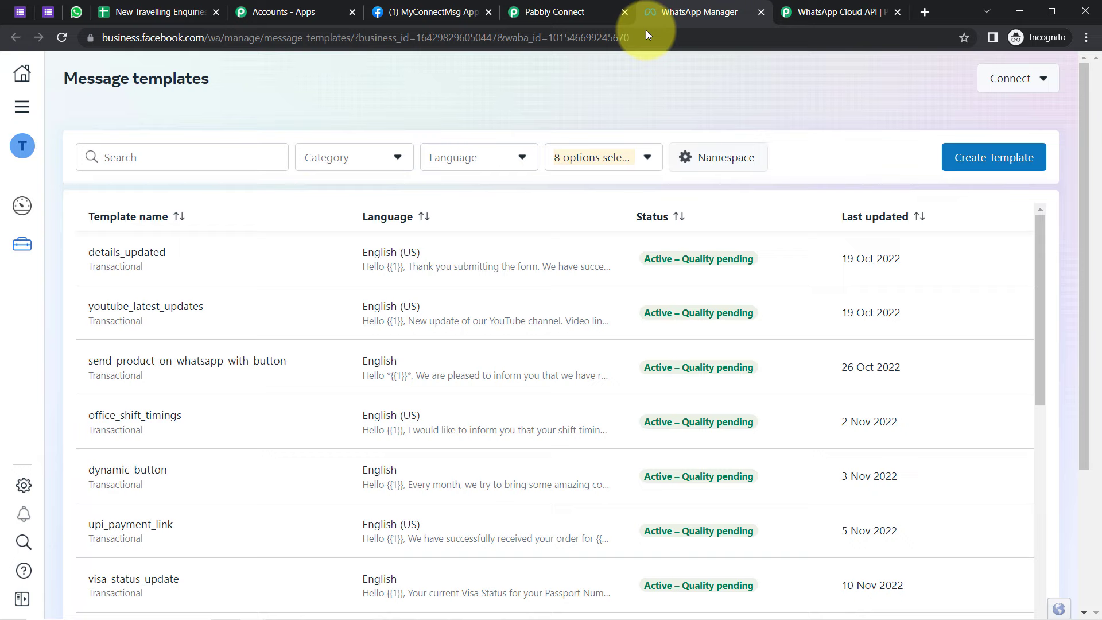
click(1036, 159)
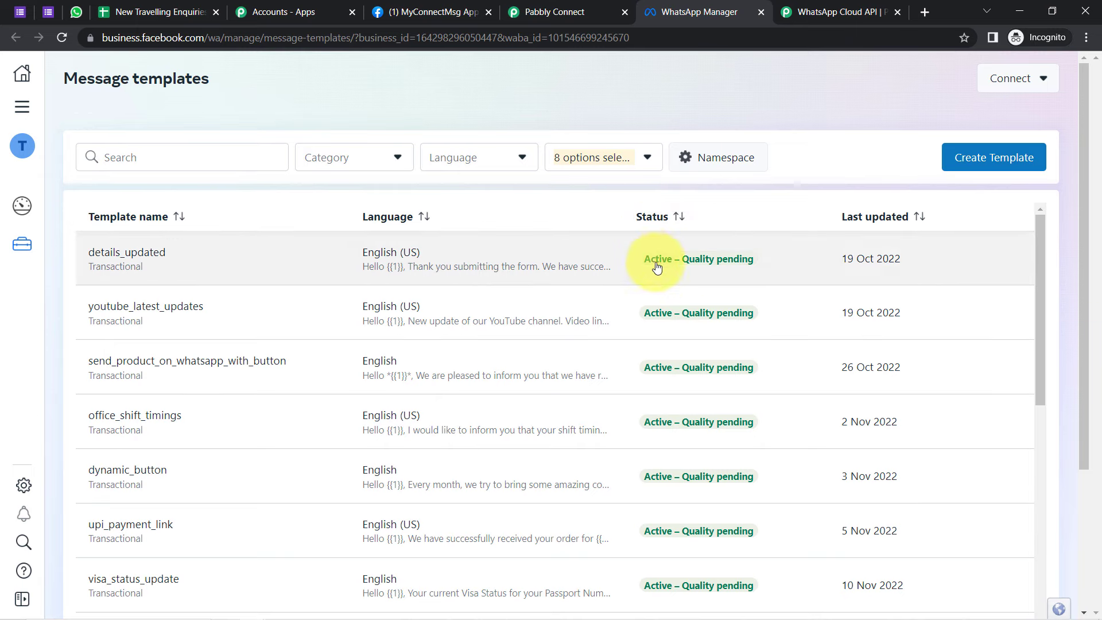
mouse_move(648, 319)
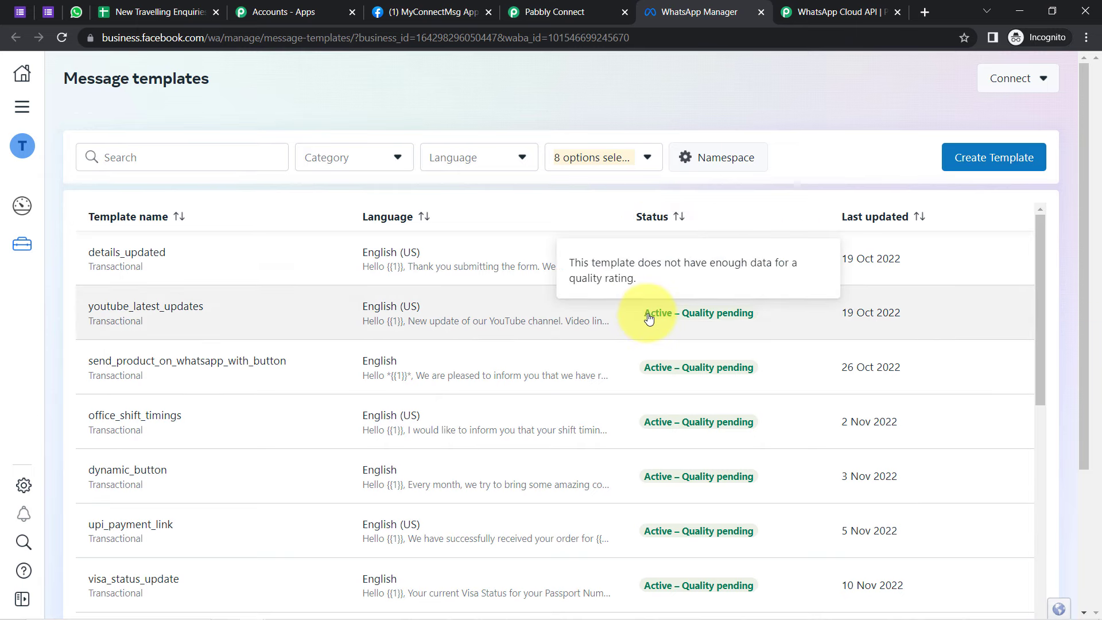
drag(1042, 256, 1038, 593)
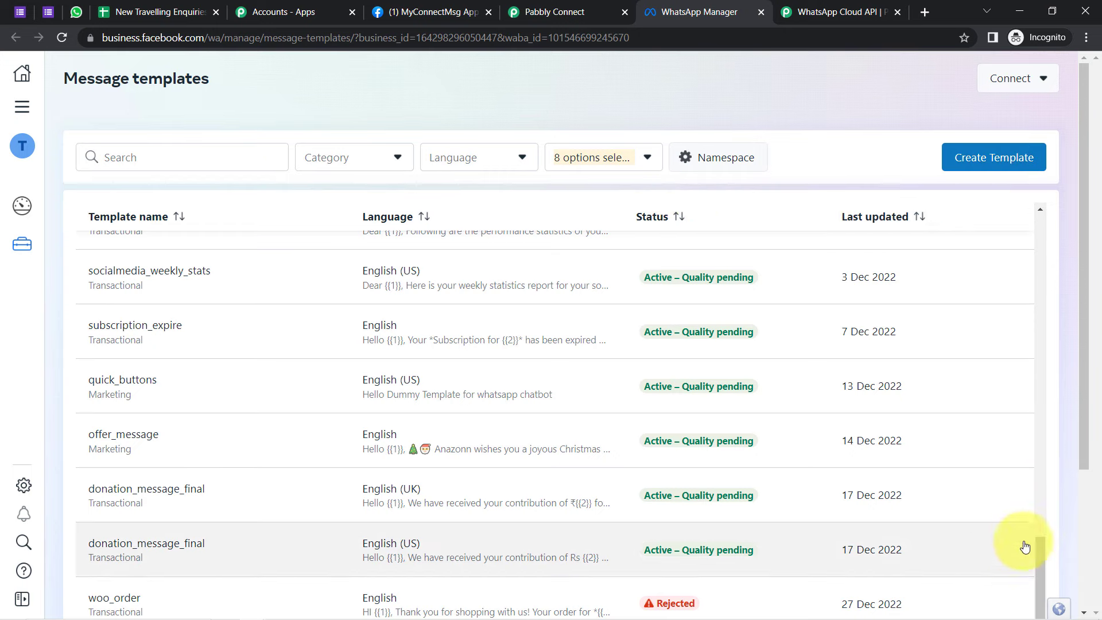
drag(1041, 561, 1051, 215)
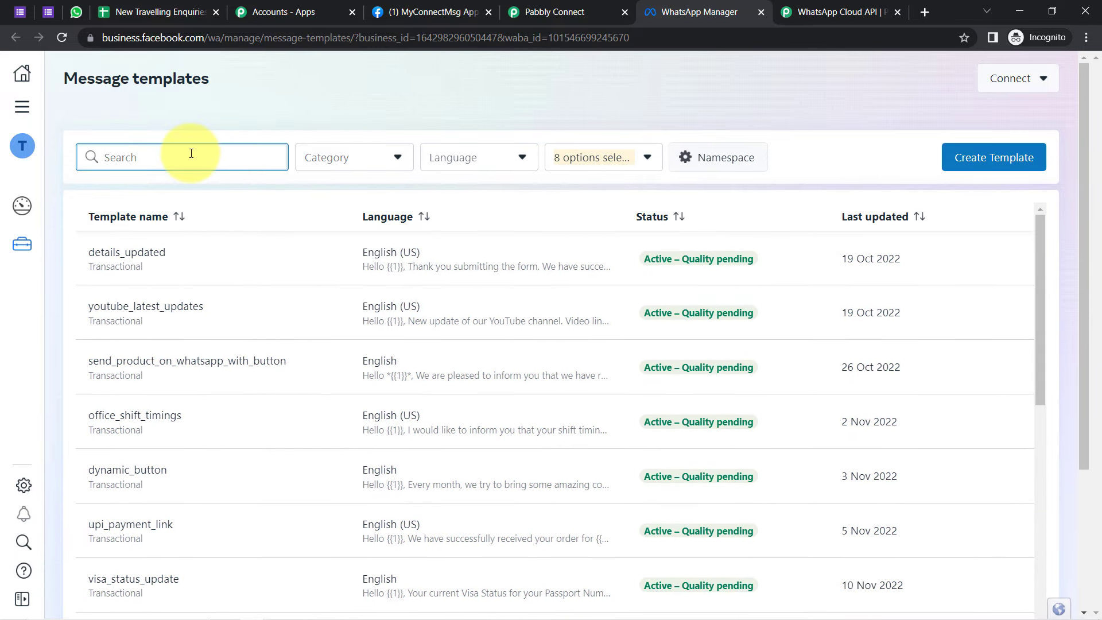
Step: Search the templates for 'send_b' and open the send_brochure_pdf template
text(s)
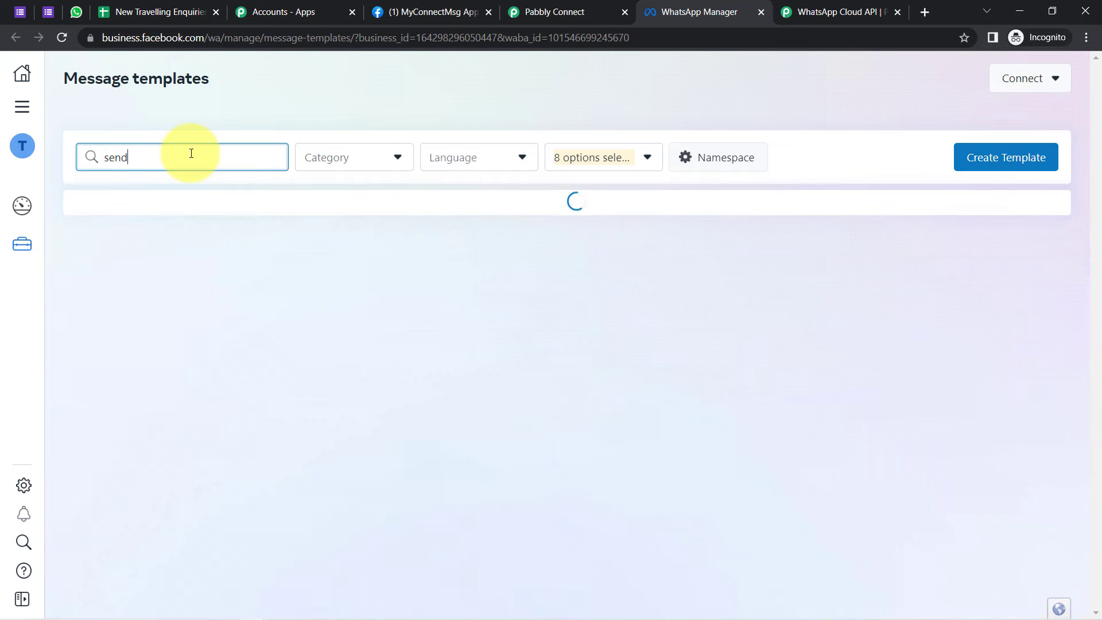
text(end)
key(BackSpace)
key(BackSpace)
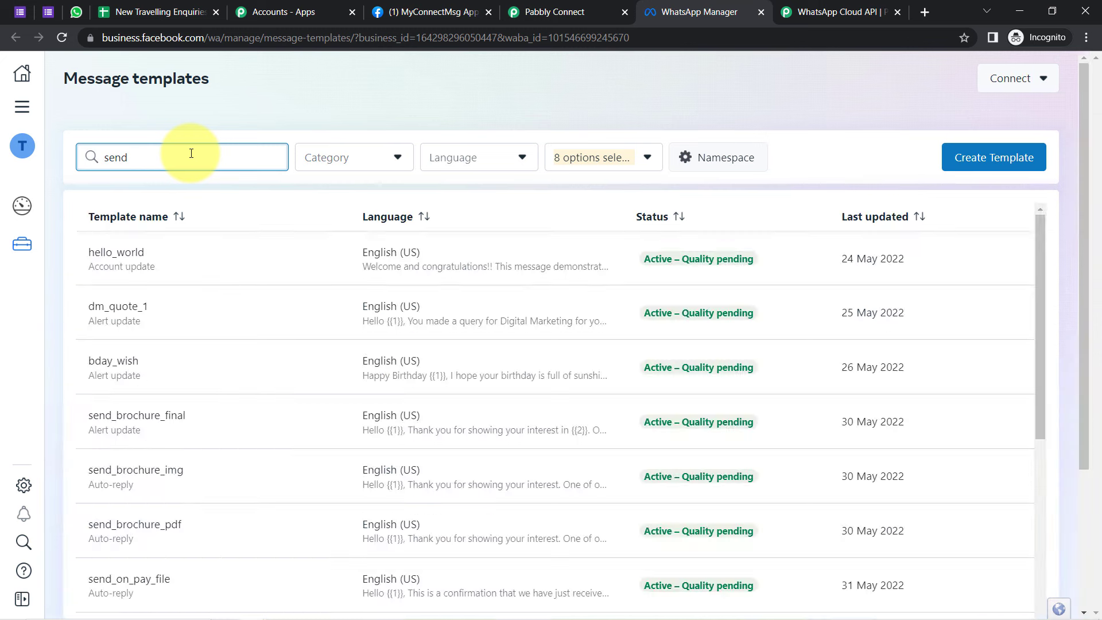
text(_b)
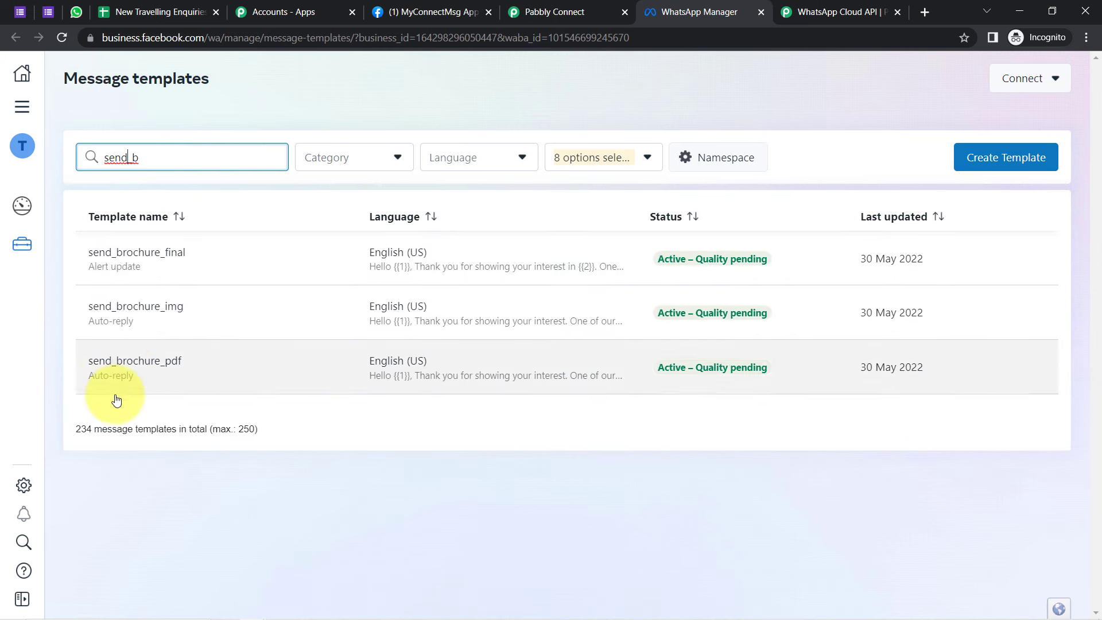
click(683, 371)
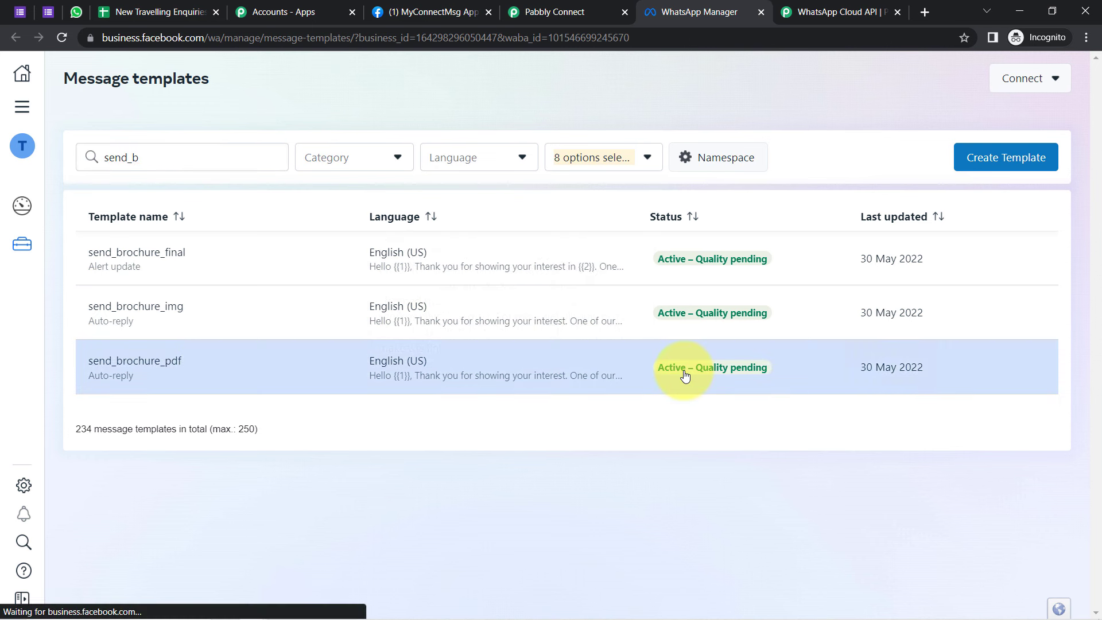
drag(78, 150, 228, 151)
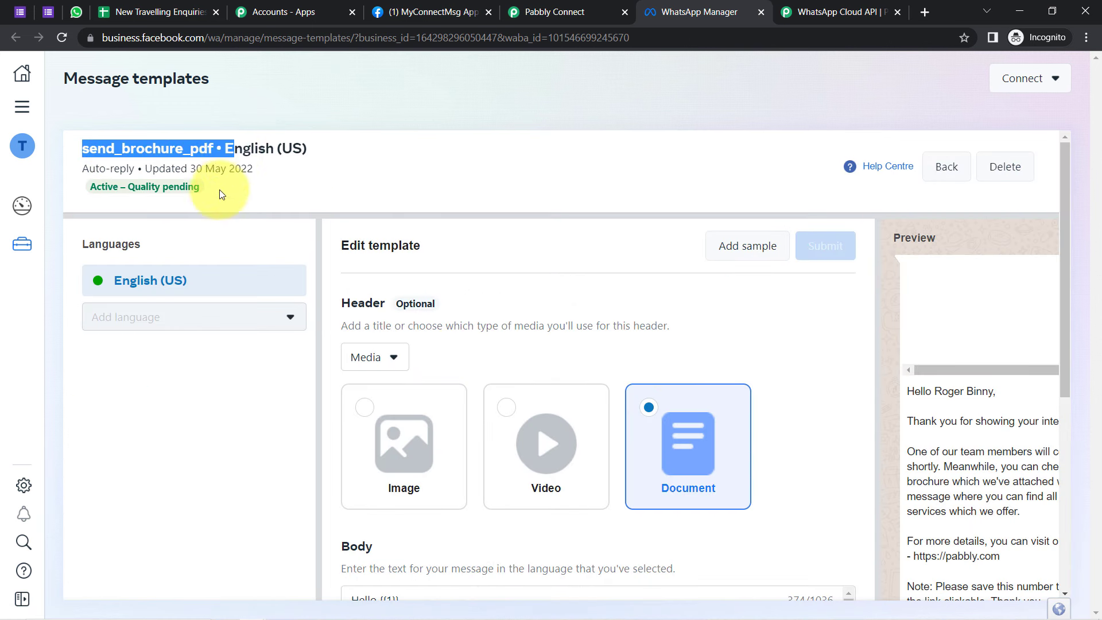
Step: Review the English (US) language and keep the optional header as Document media
click(245, 150)
drag(245, 149, 290, 150)
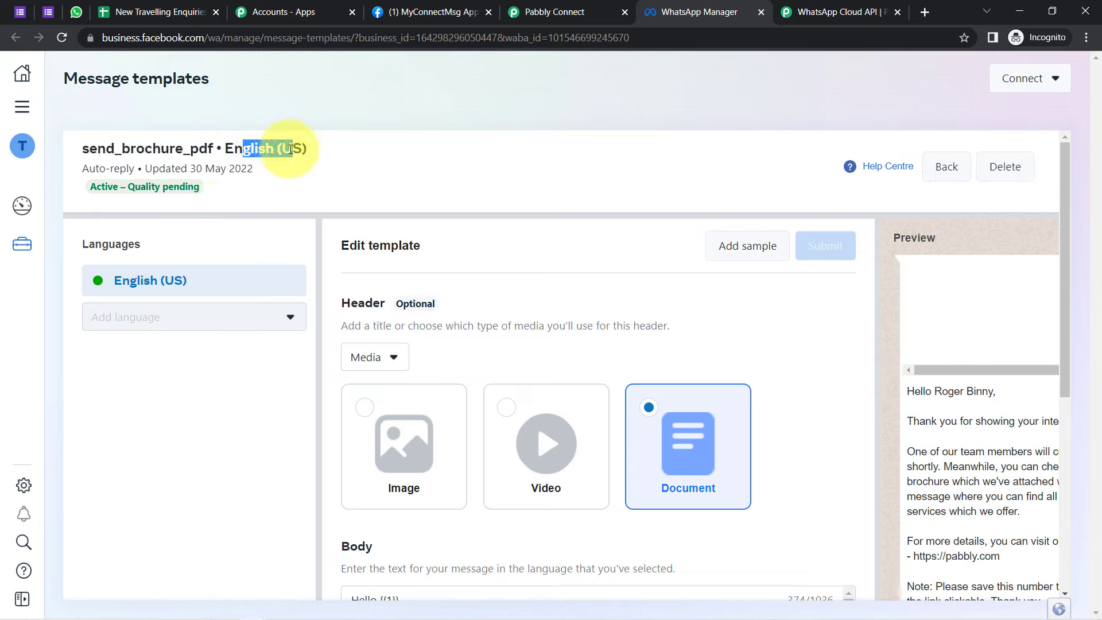
drag(351, 305, 450, 312)
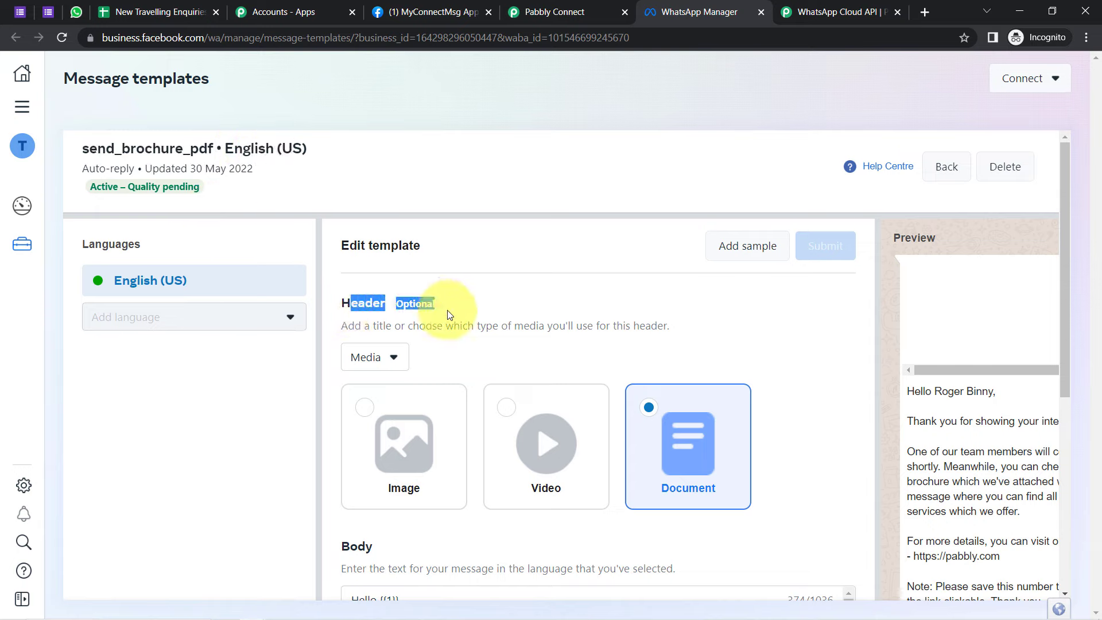
click(368, 368)
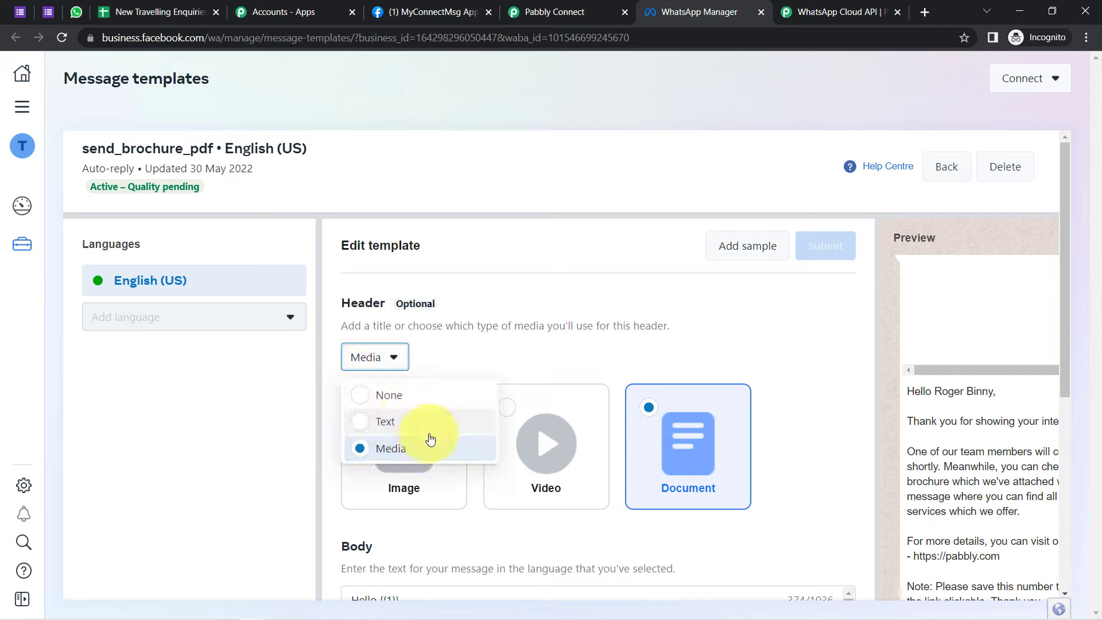
click(492, 350)
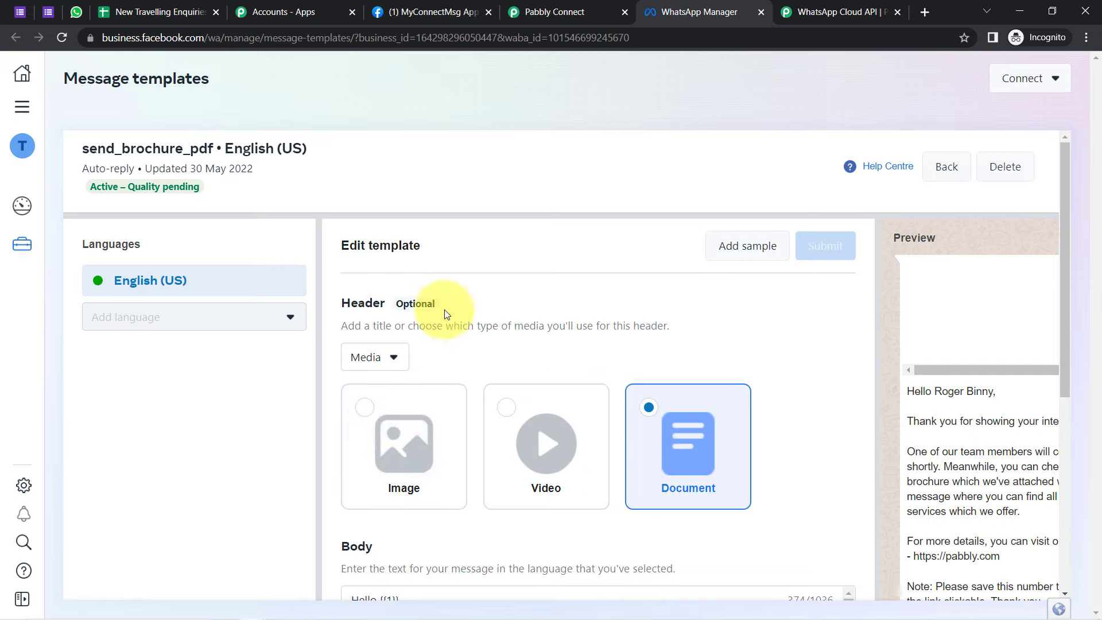
drag(458, 298, 400, 302)
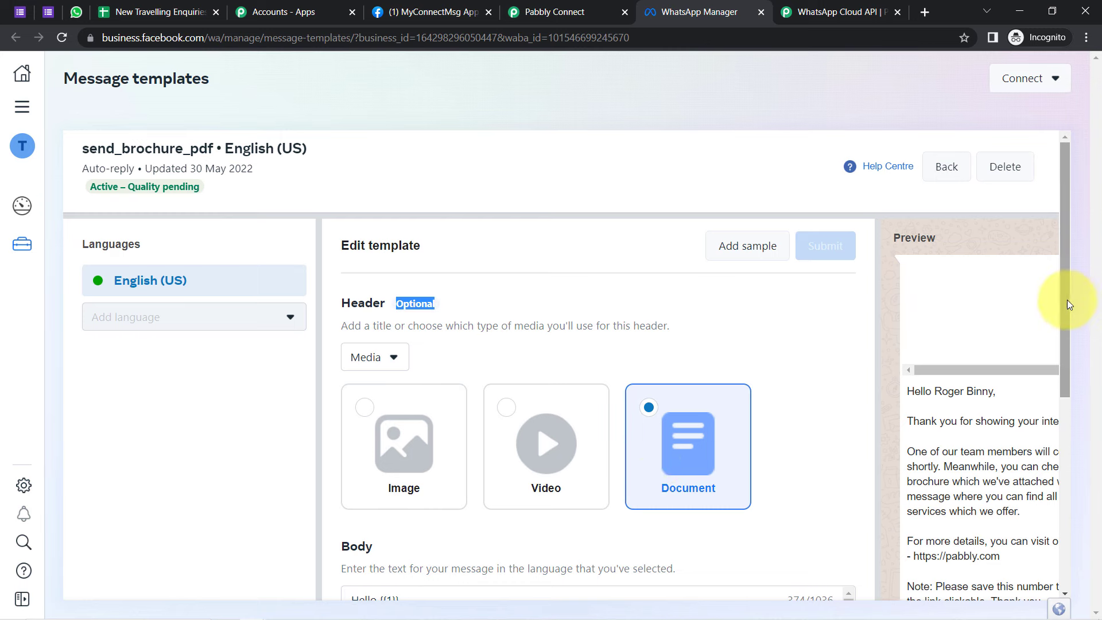
Step: Scroll through the template preview and enlarge the Body box to show the full message
drag(1065, 300, 1054, 591)
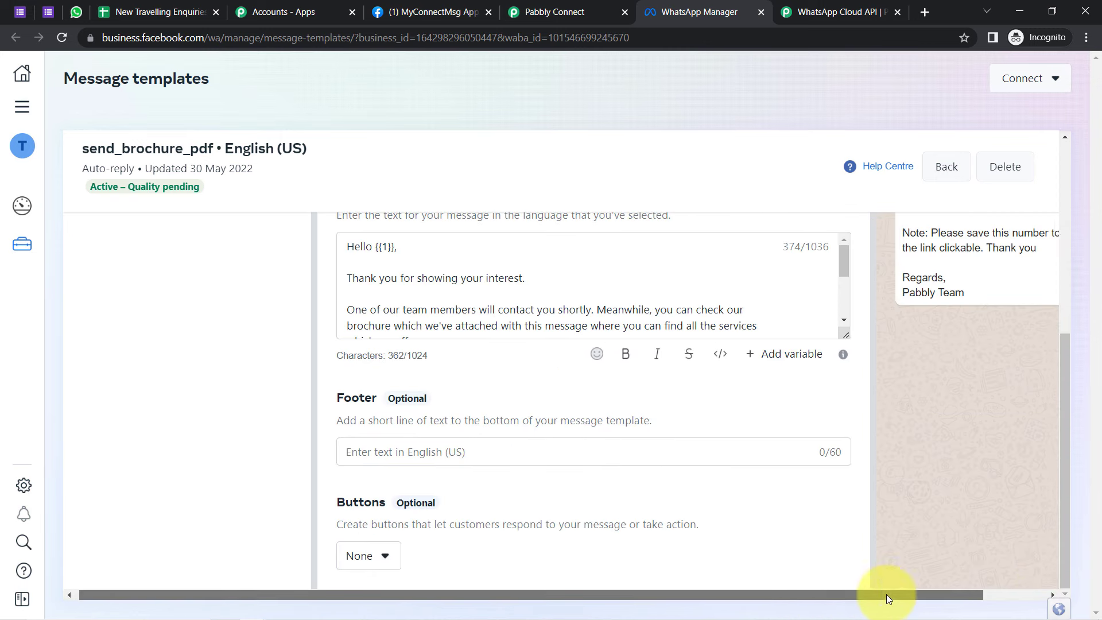
drag(886, 594, 1059, 316)
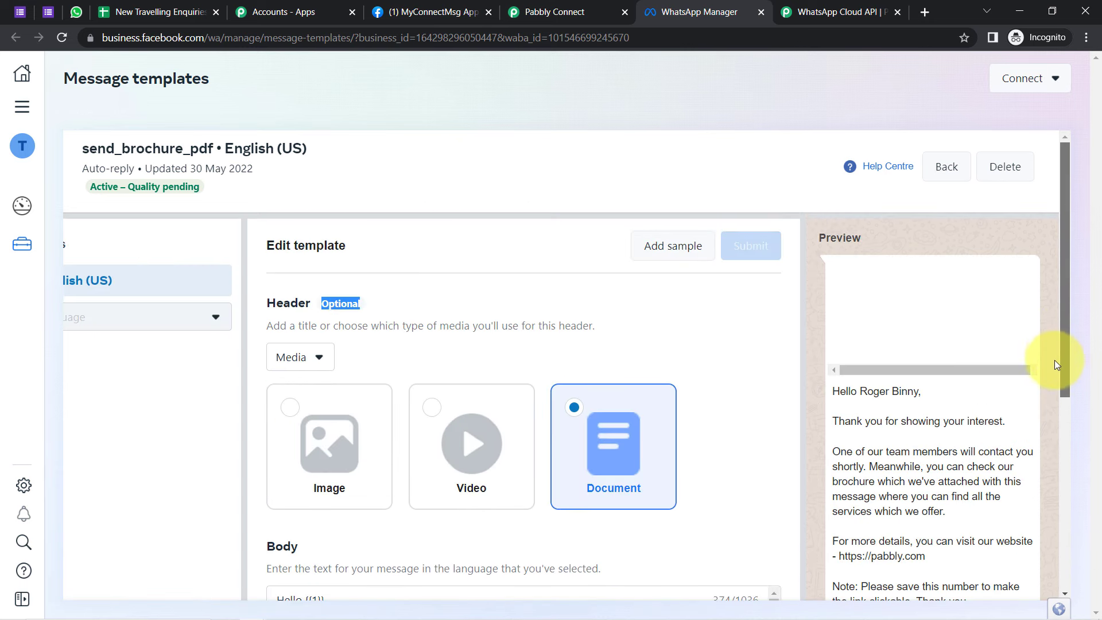
drag(839, 391, 983, 548)
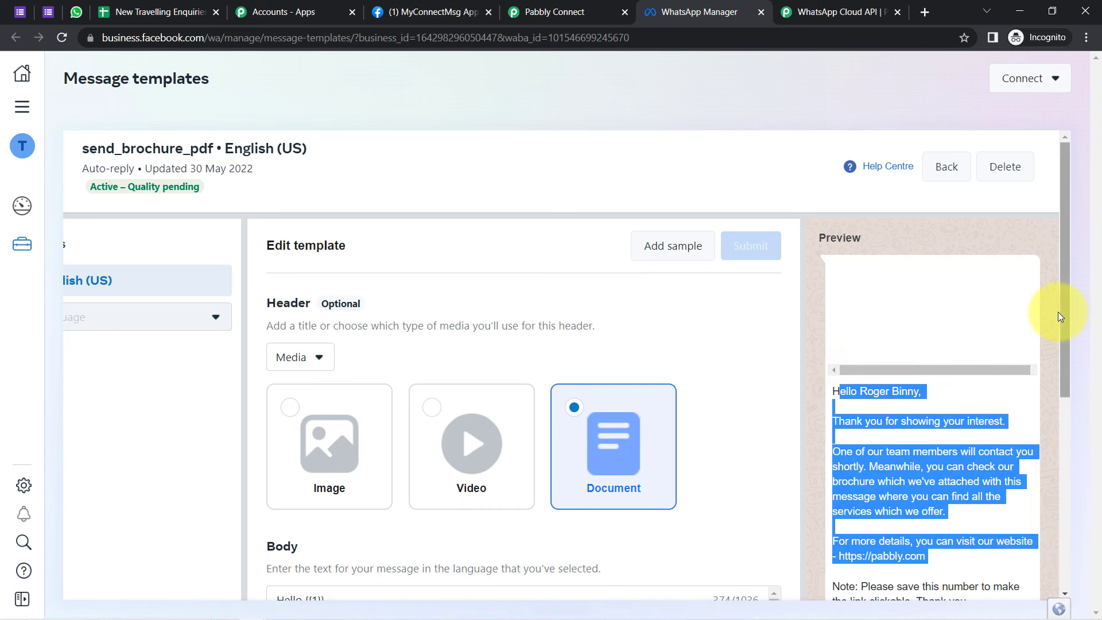
drag(1066, 314, 1058, 470)
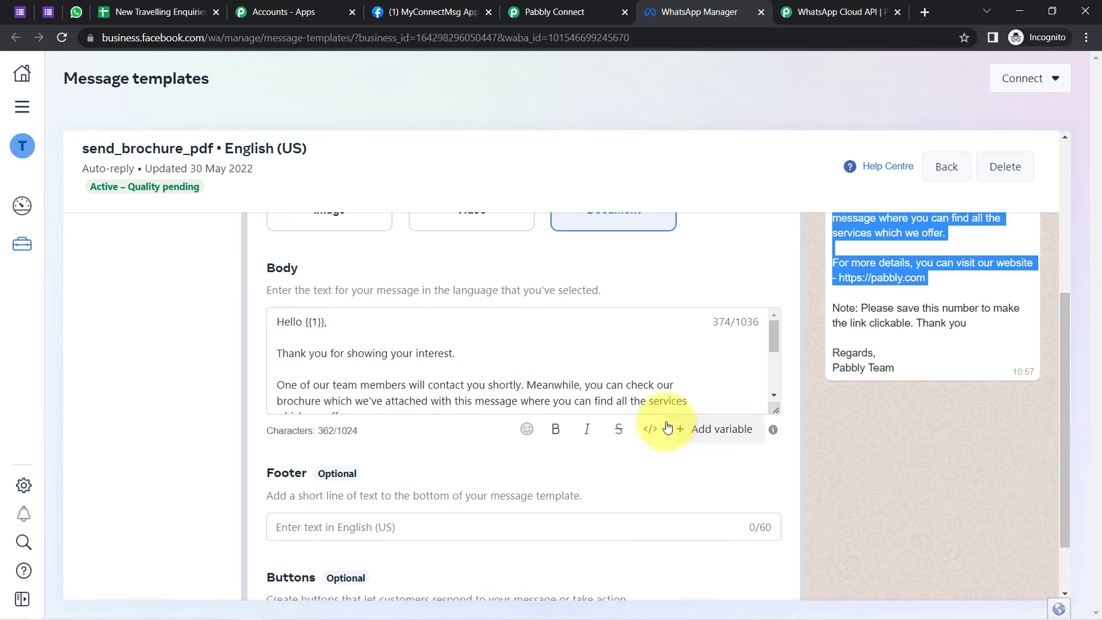
drag(774, 411, 775, 501)
click(288, 324)
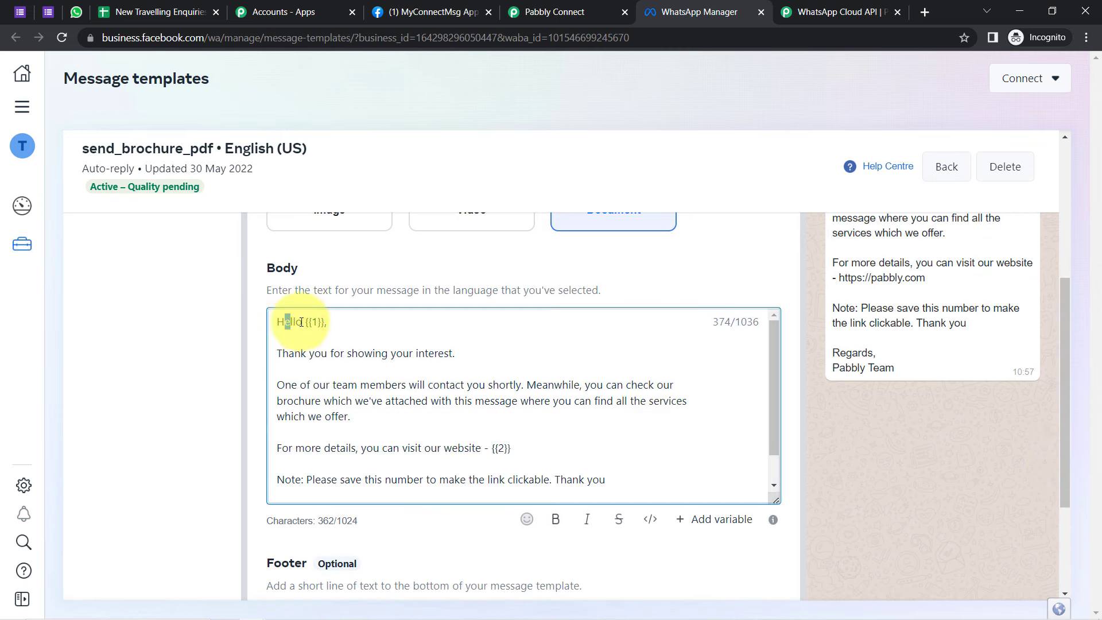
drag(301, 322, 457, 359)
click(458, 359)
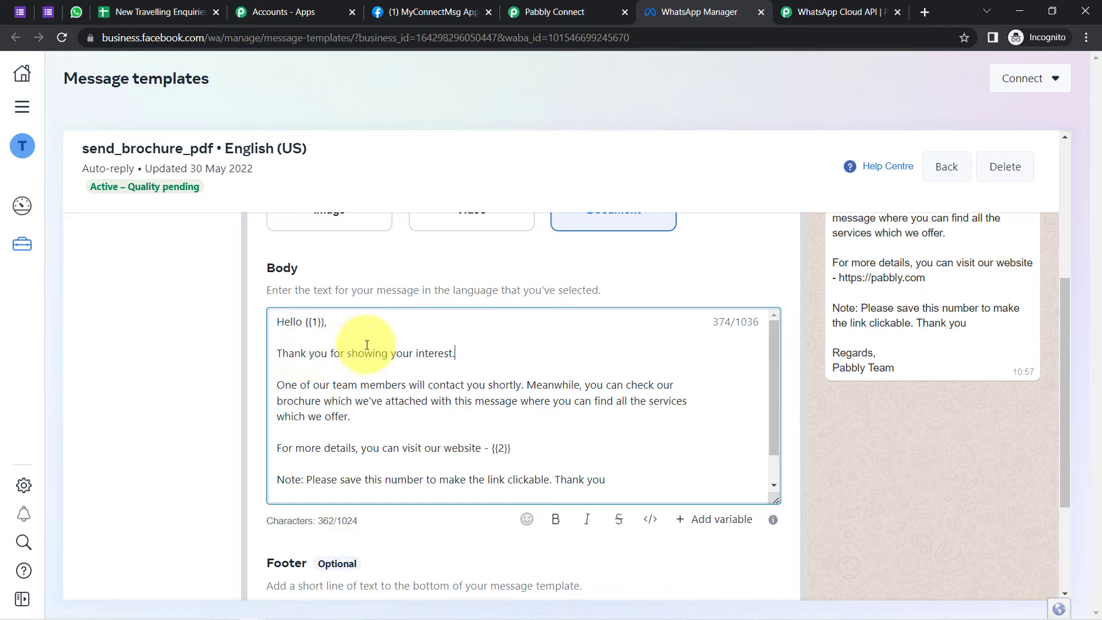
drag(330, 323, 312, 326)
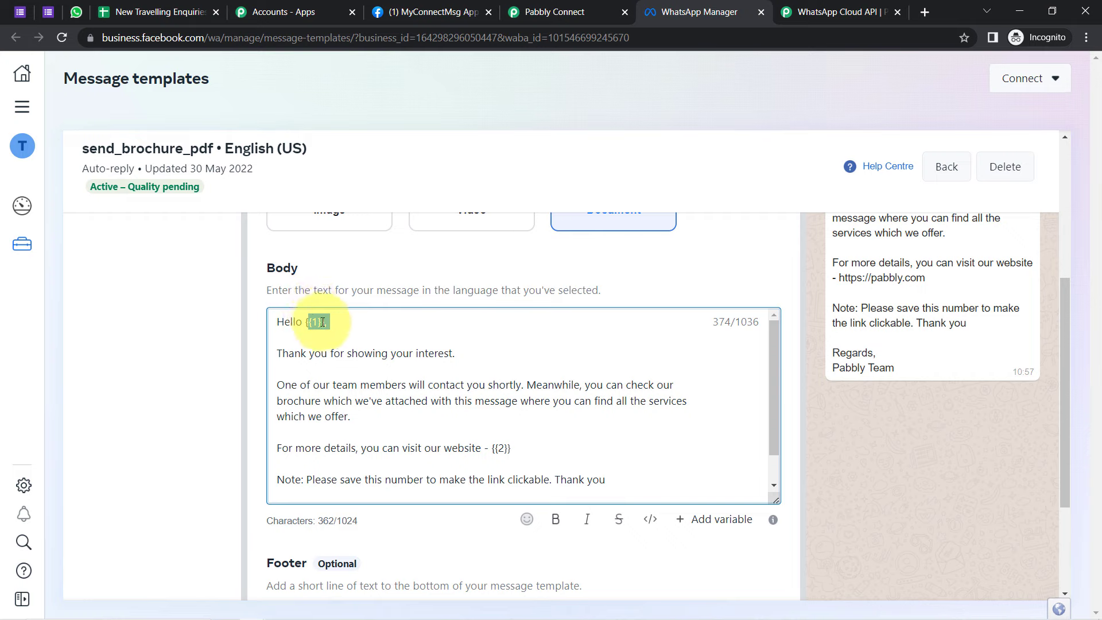
click(334, 331)
drag(330, 323, 315, 323)
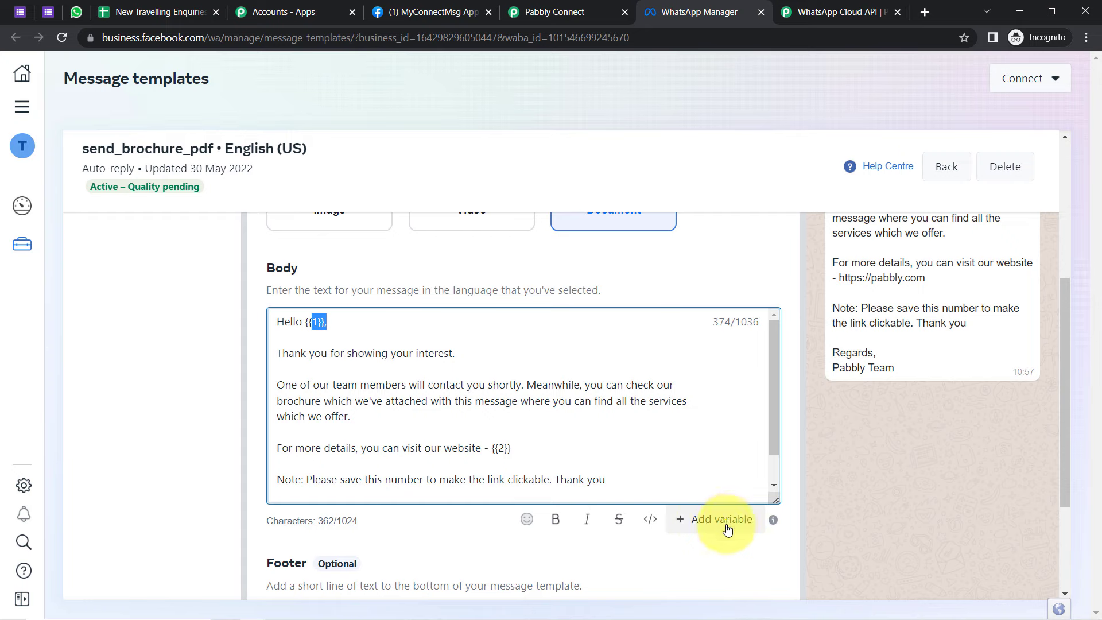
click(503, 448)
drag(490, 452, 483, 453)
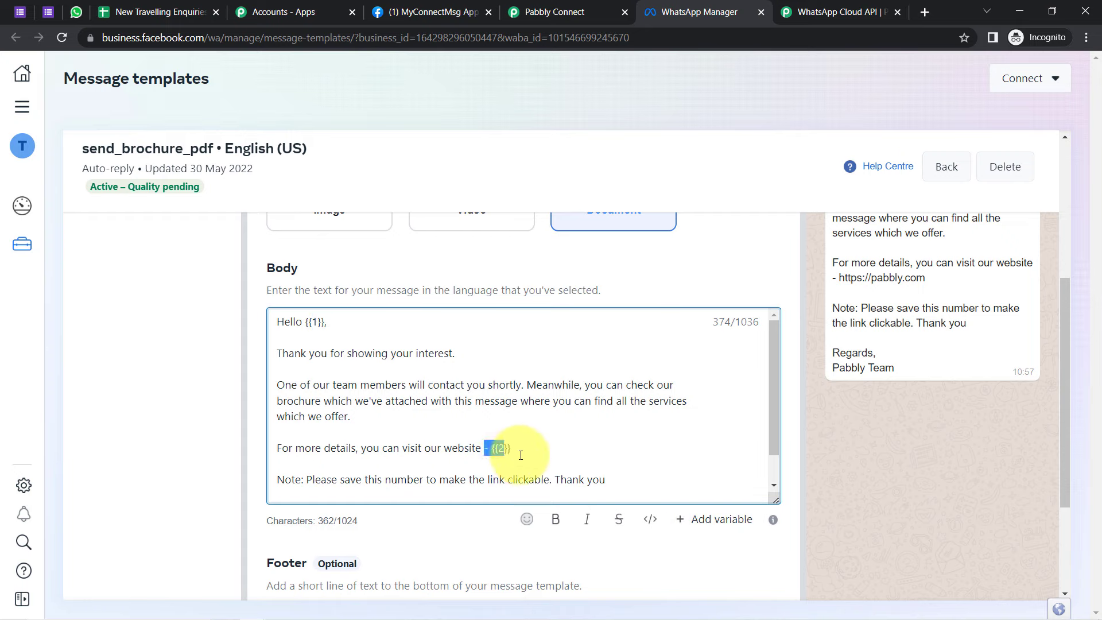
click(520, 455)
click(334, 329)
drag(329, 322, 310, 322)
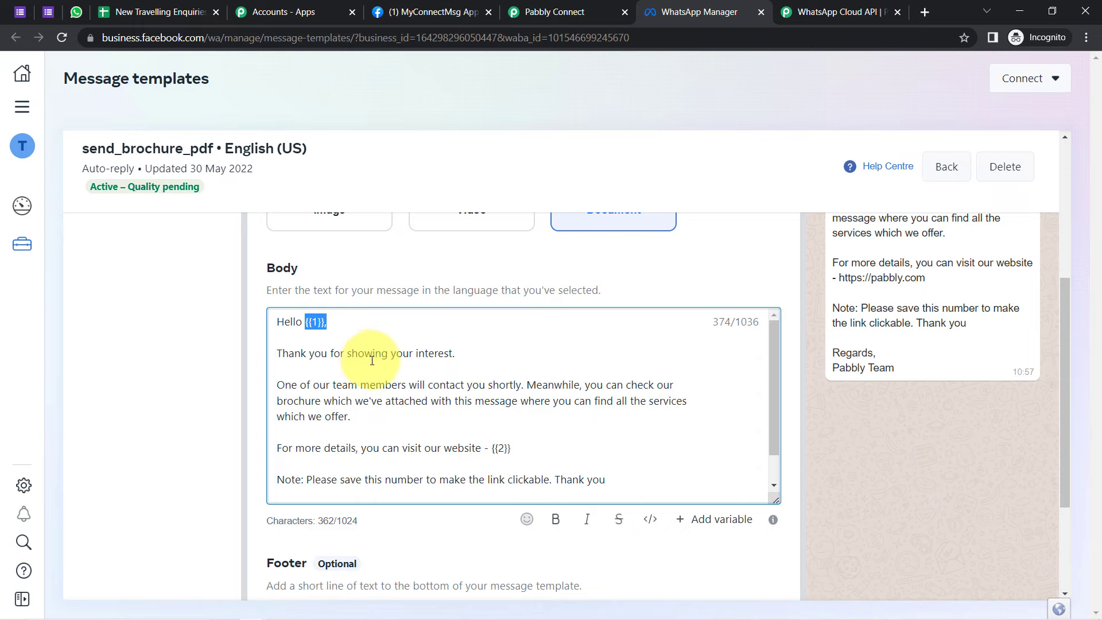
click(375, 360)
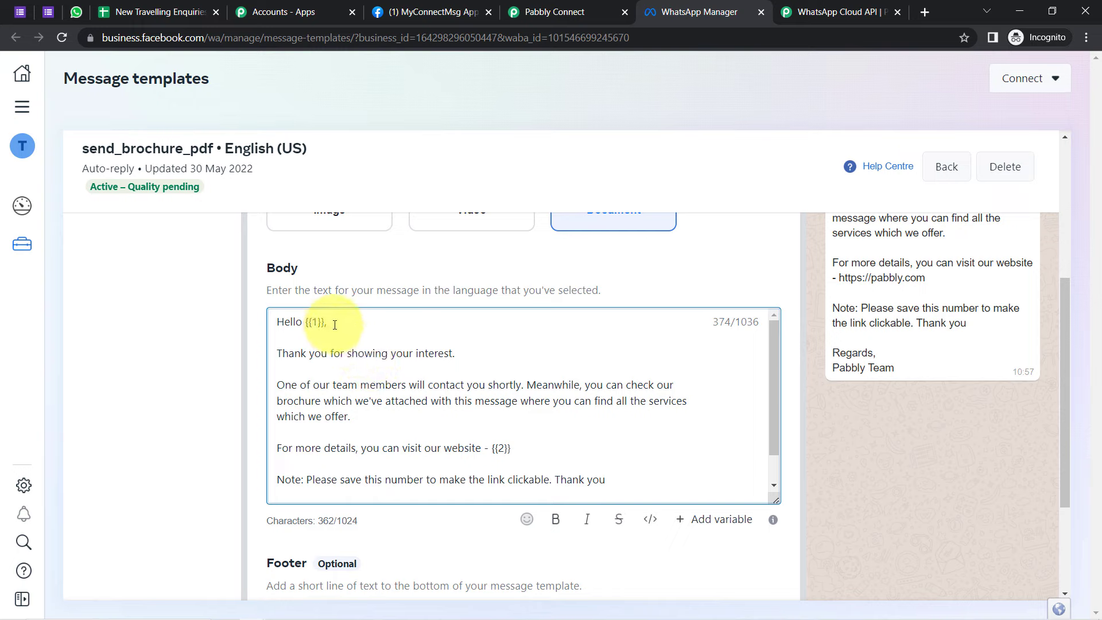
drag(335, 325, 305, 326)
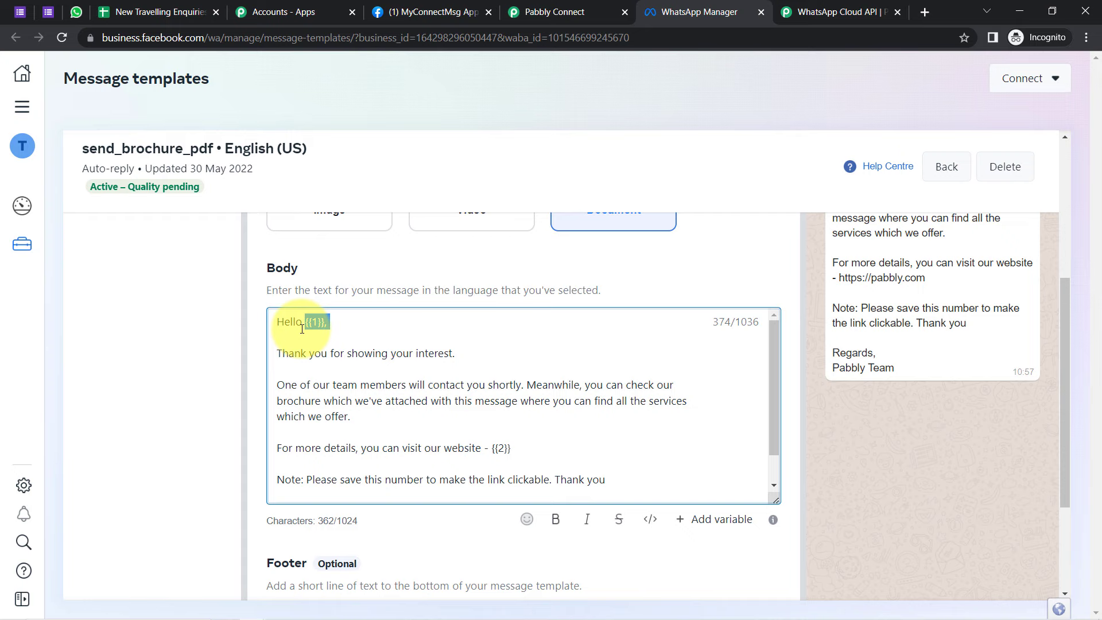
drag(403, 356, 396, 359)
drag(296, 323, 328, 330)
drag(505, 448, 568, 444)
drag(773, 400, 772, 464)
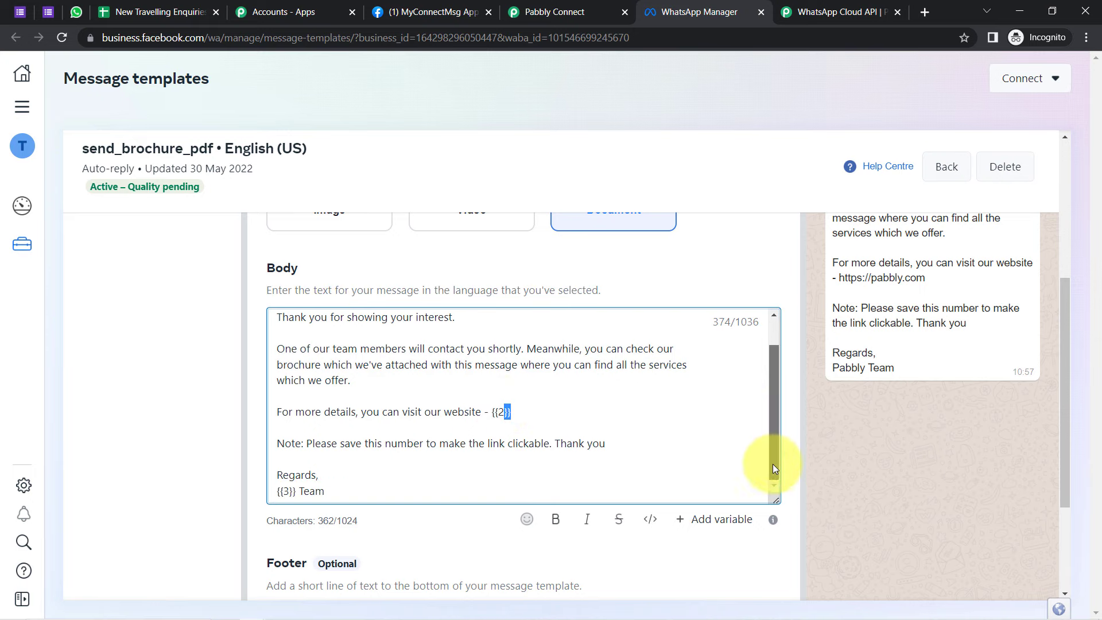
drag(302, 493, 267, 494)
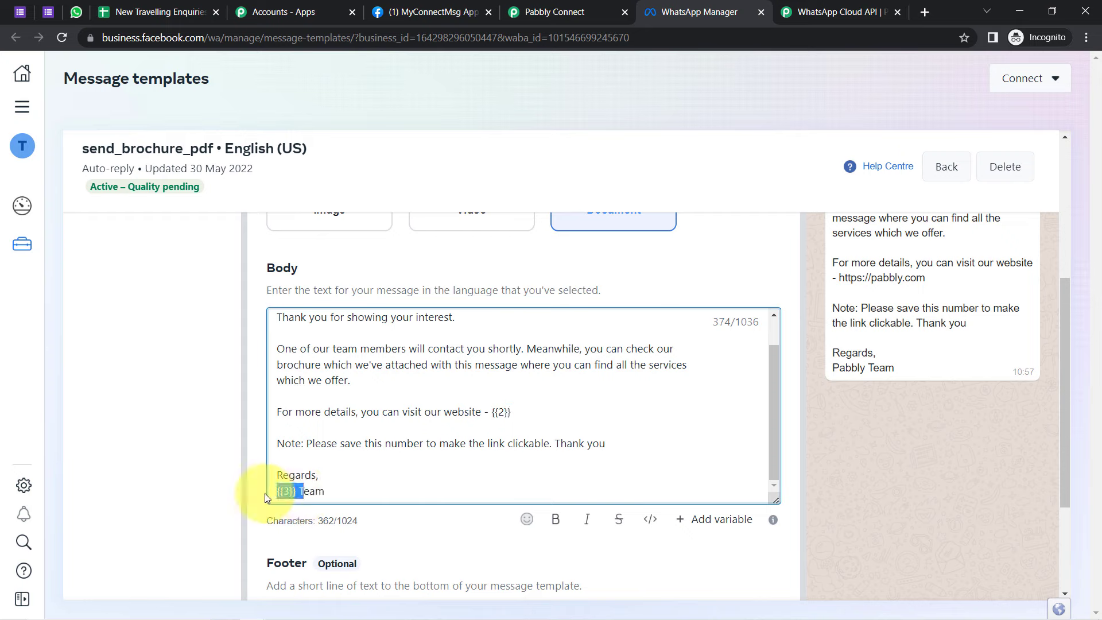
click(376, 432)
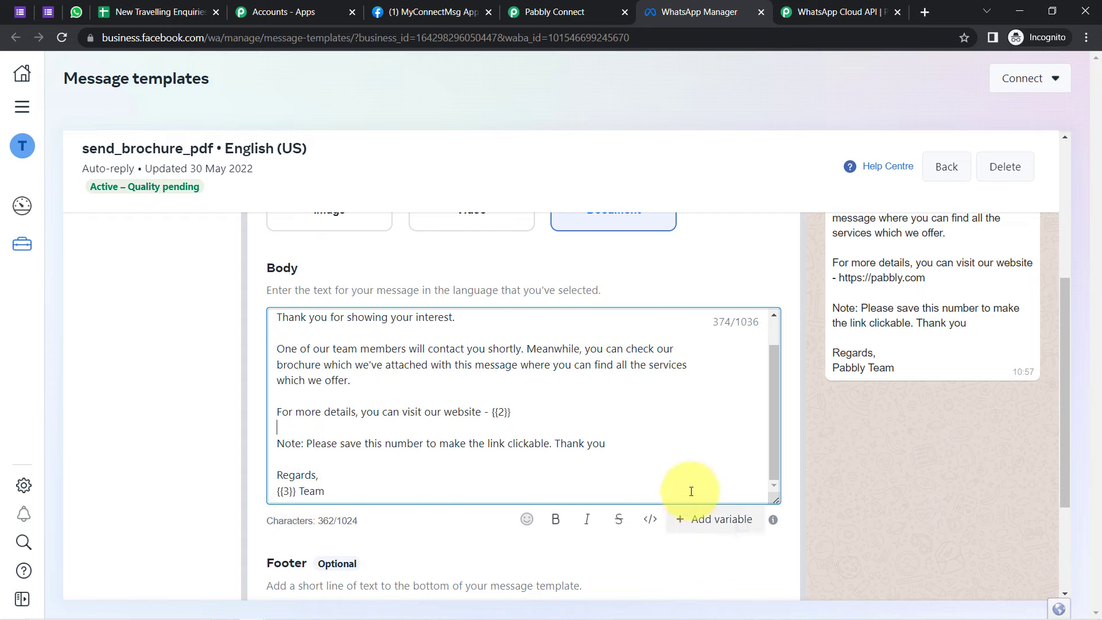
drag(1067, 339, 1072, 449)
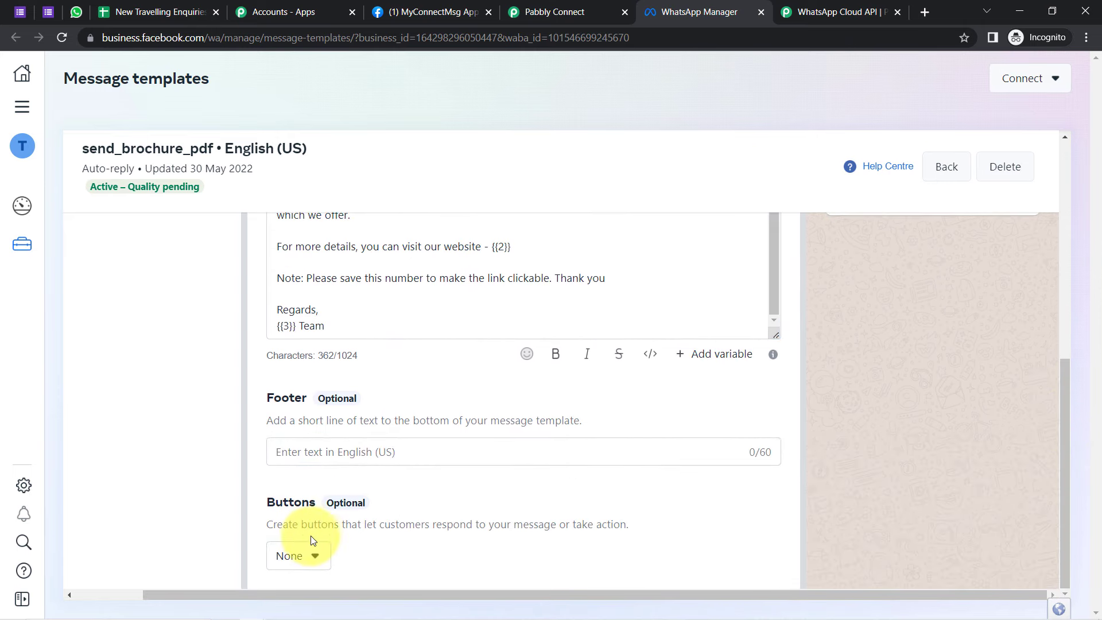
drag(276, 398, 359, 402)
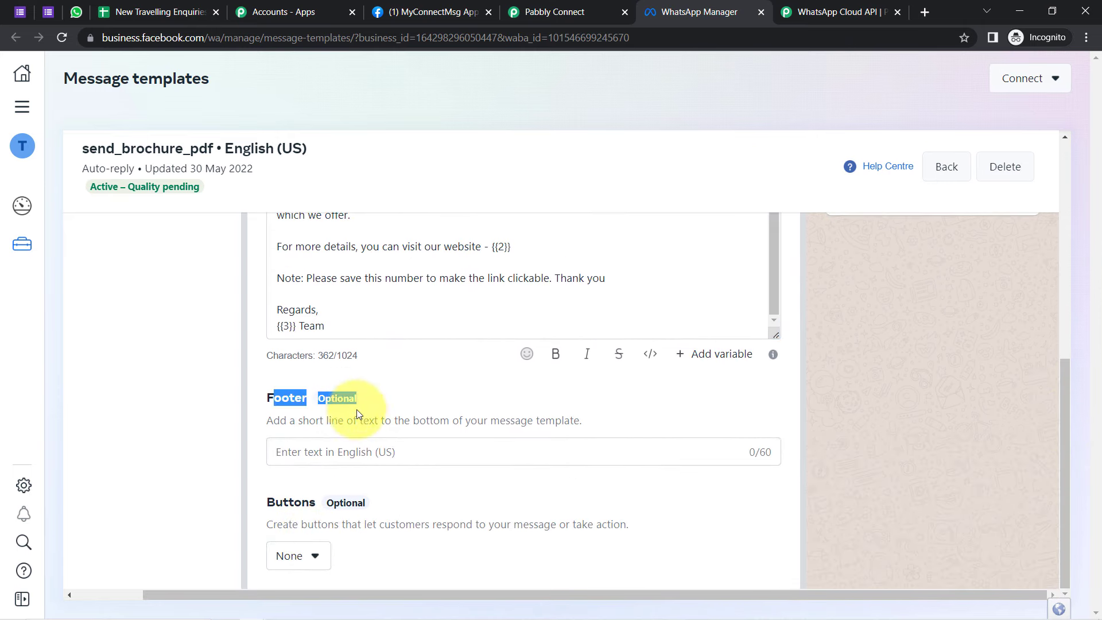
drag(289, 501, 339, 502)
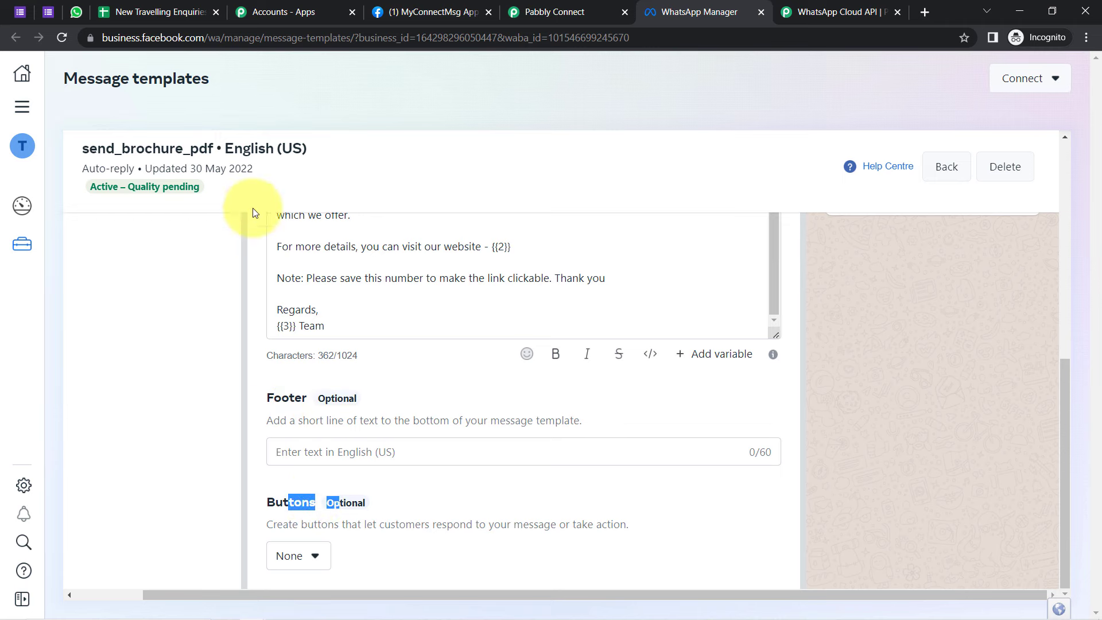
drag(1065, 423, 1075, 148)
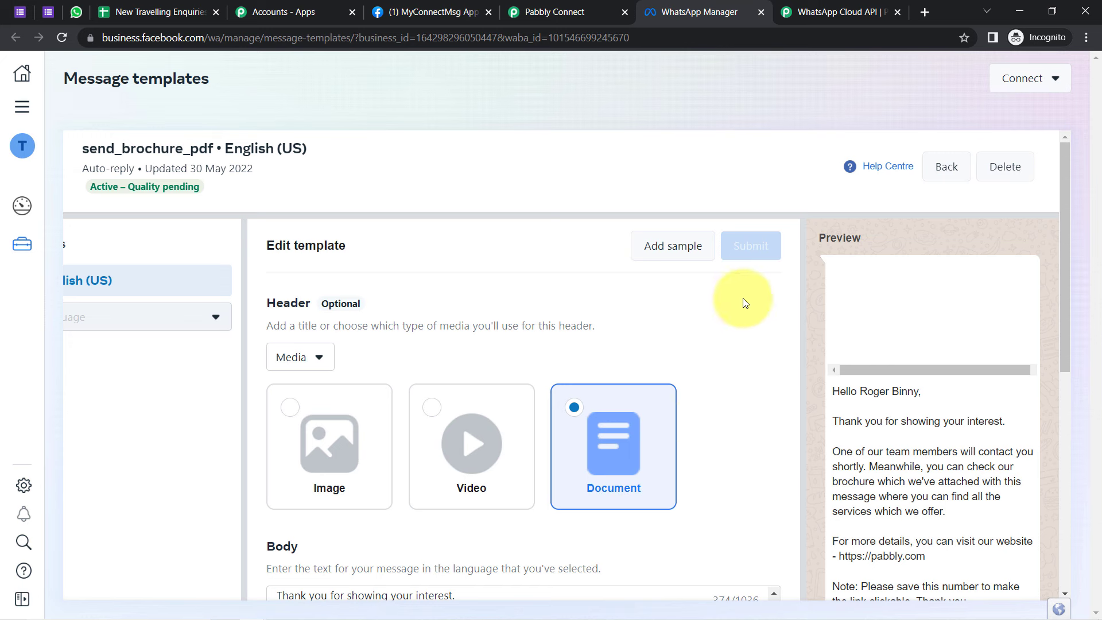
Step: Review the sample content form, checking the {{1}} variable against the preview's recipient name
click(668, 261)
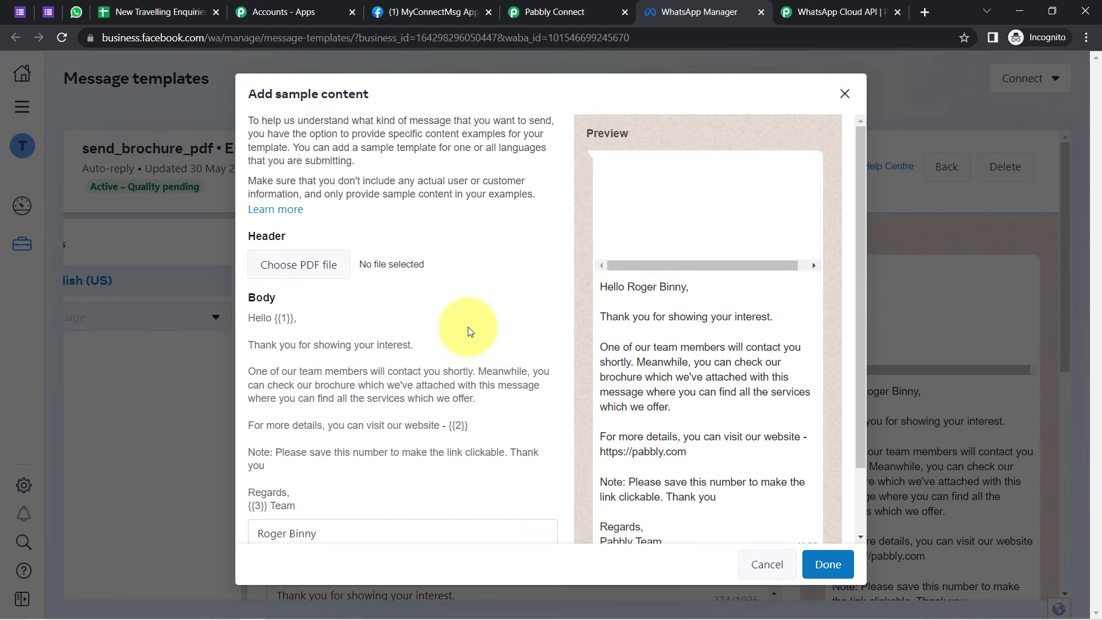
drag(635, 287, 681, 287)
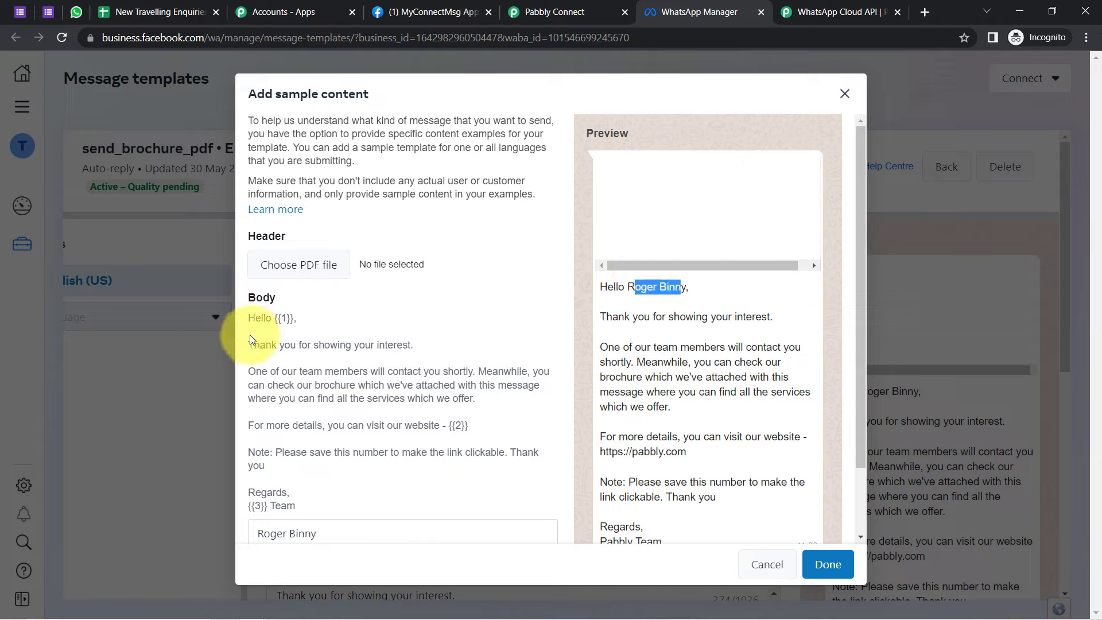
drag(278, 319, 296, 319)
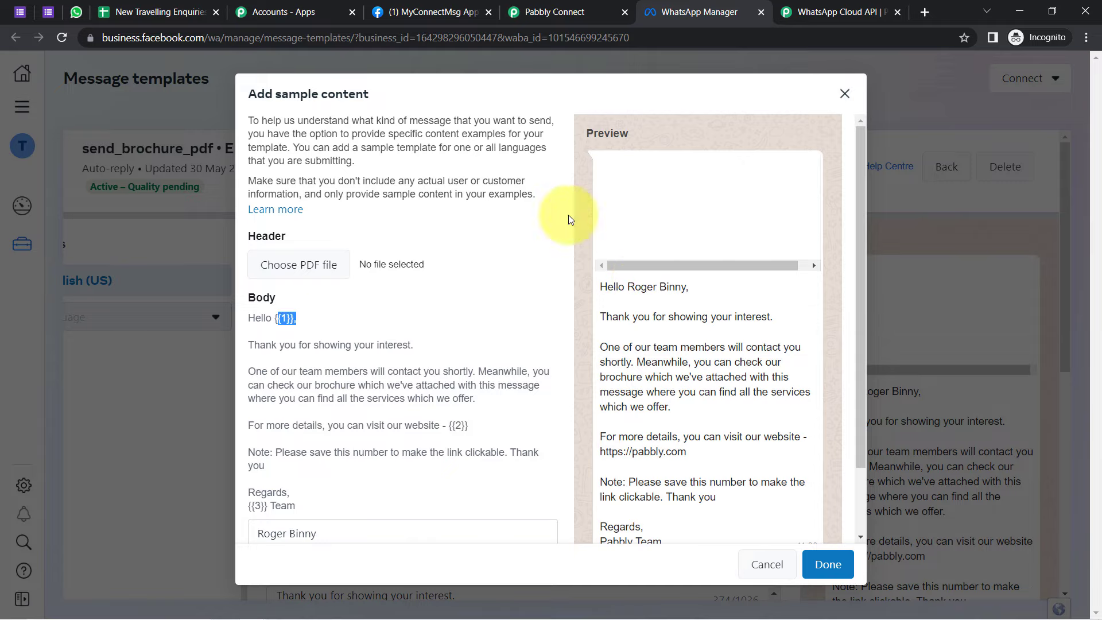
click(298, 329)
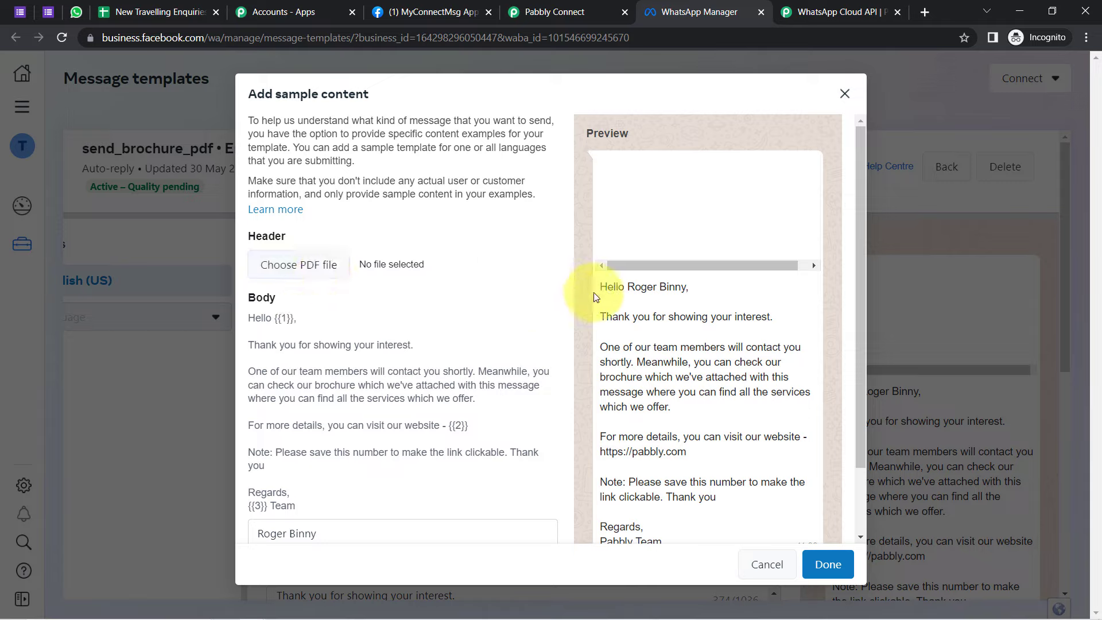
drag(636, 287, 689, 298)
click(617, 394)
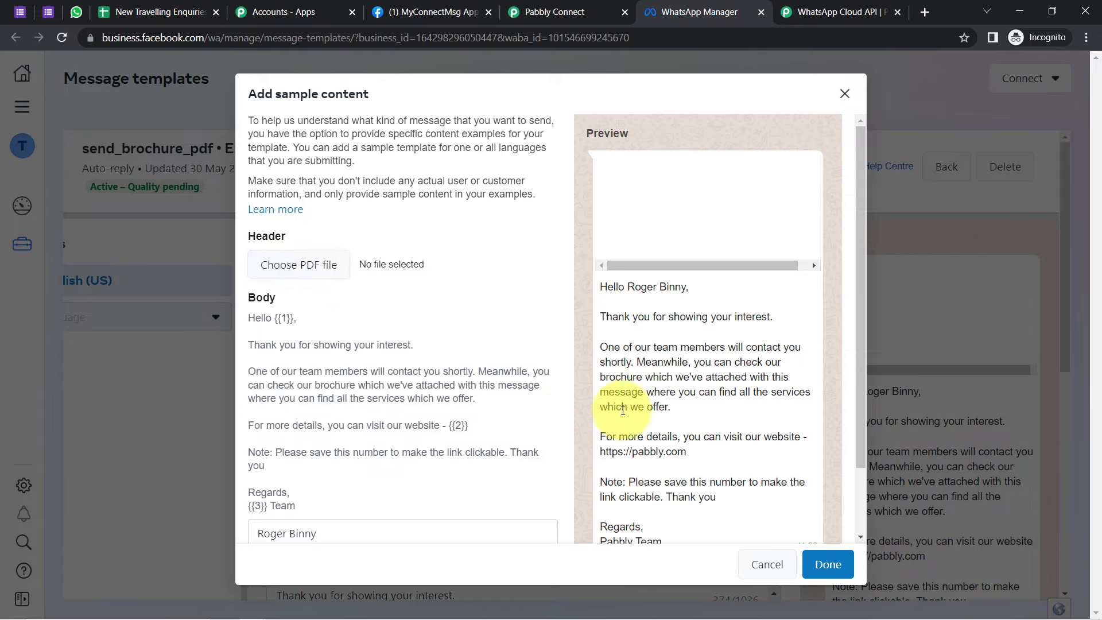
Step: Accept the sample content, note the send_brochure_pdf name, and return to Pabbly Connect
drag(281, 94, 347, 108)
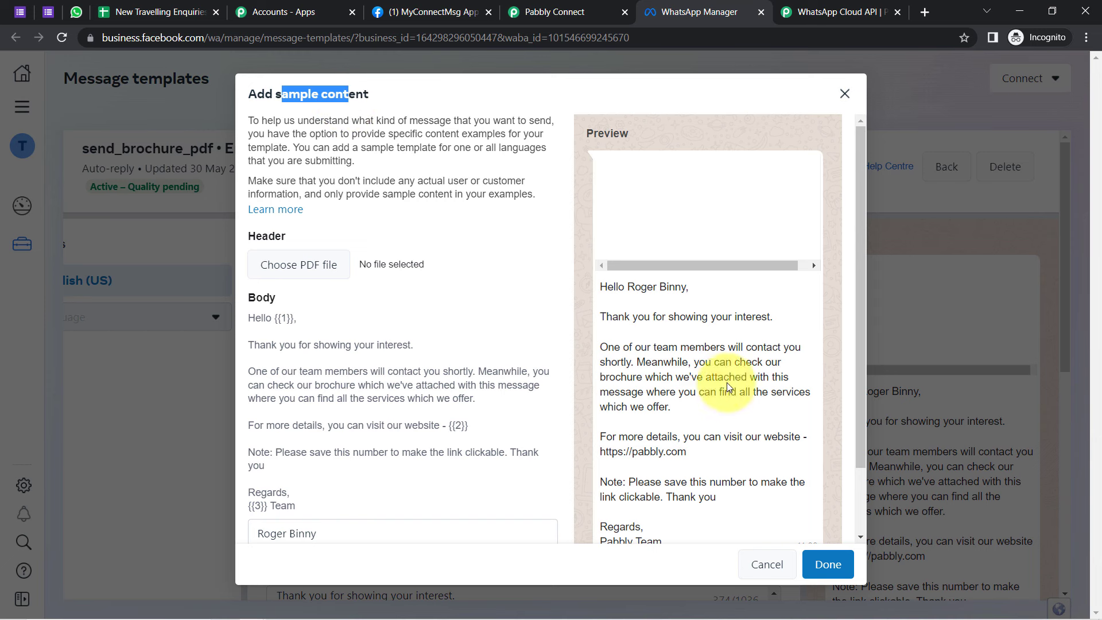
click(814, 559)
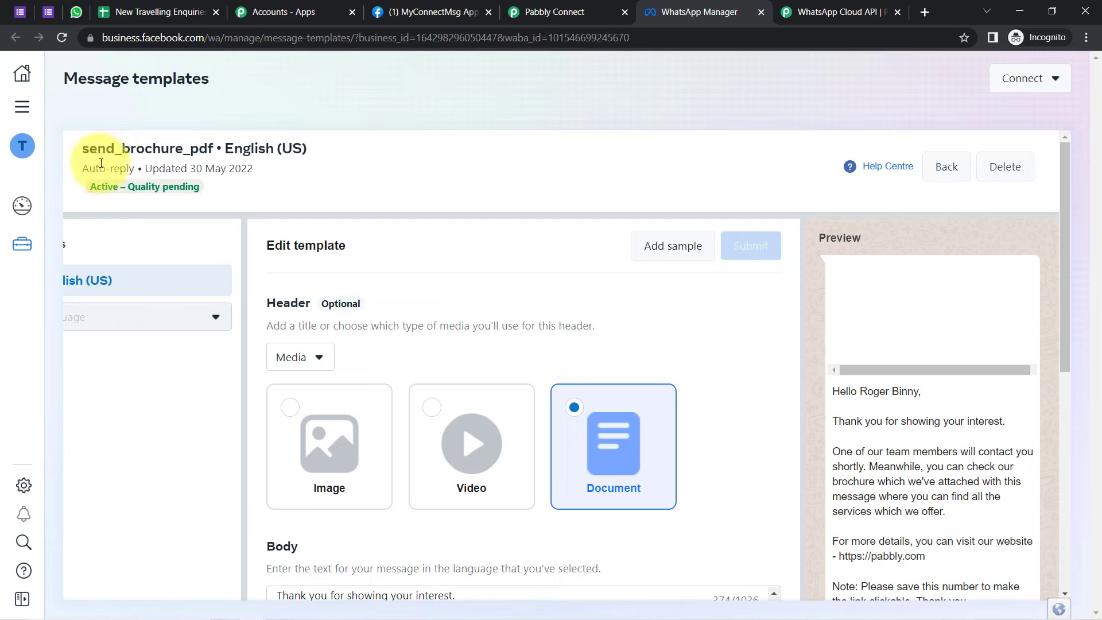
drag(84, 153, 208, 156)
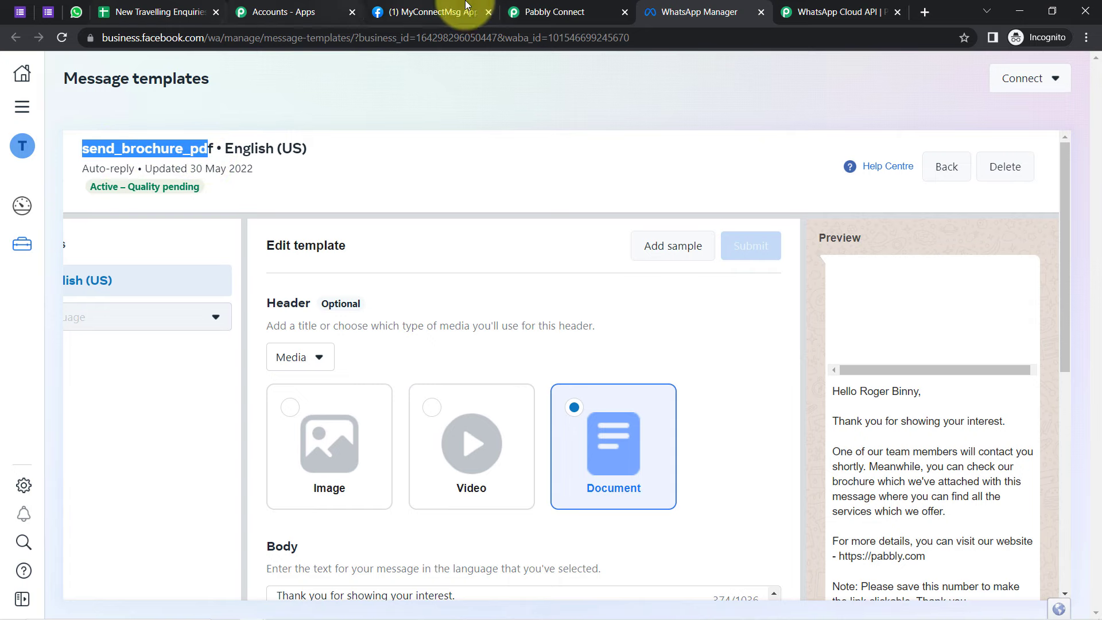
click(551, 6)
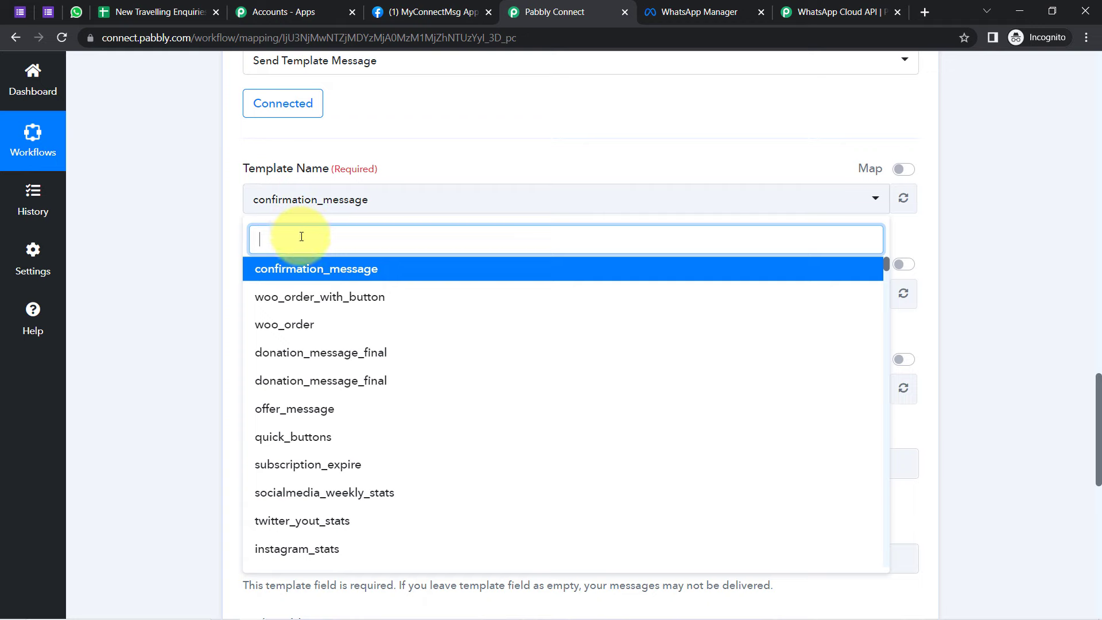
Step: Choose send_brochure_pdf as the Template Name and review the Header Document URL and Filename fields
text(send_brochure_pdf)
click(287, 272)
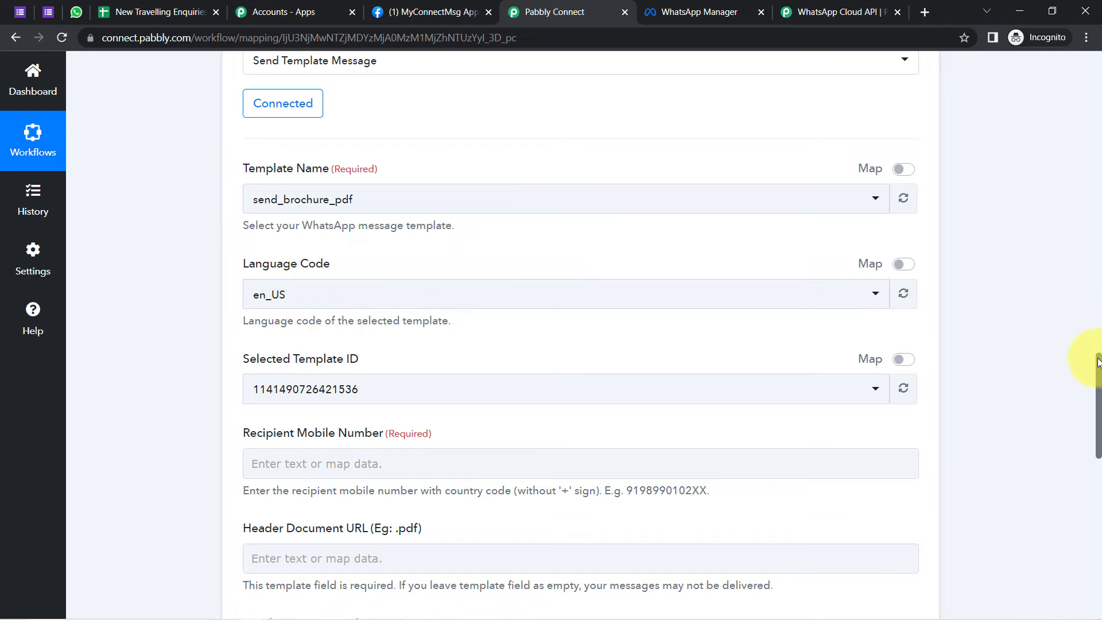
drag(1097, 364, 1098, 423)
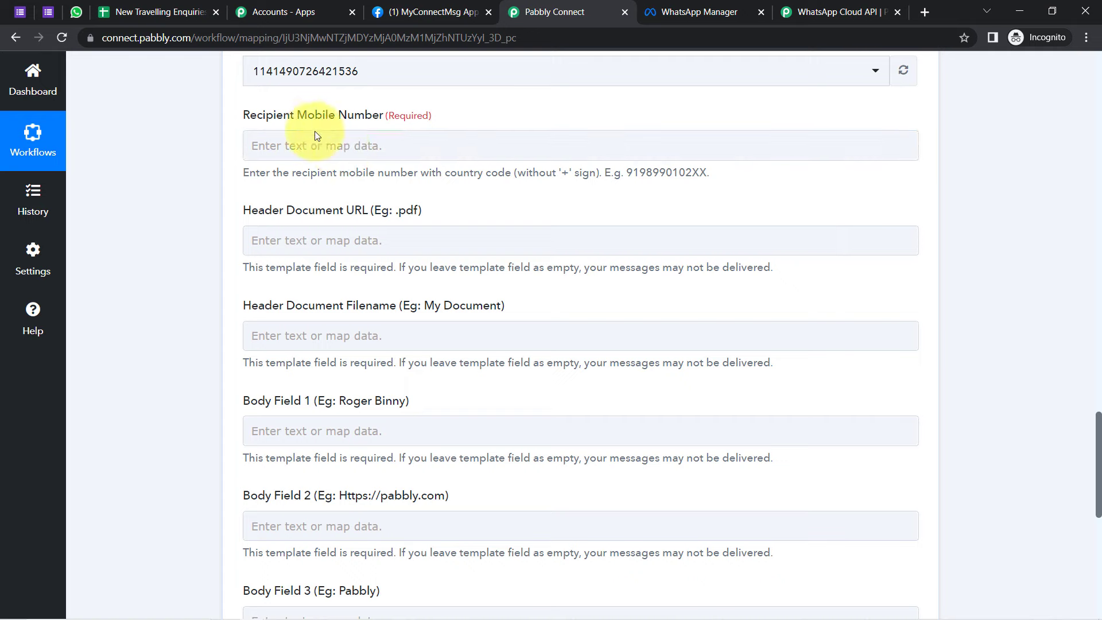
drag(303, 210, 362, 210)
drag(316, 304, 403, 305)
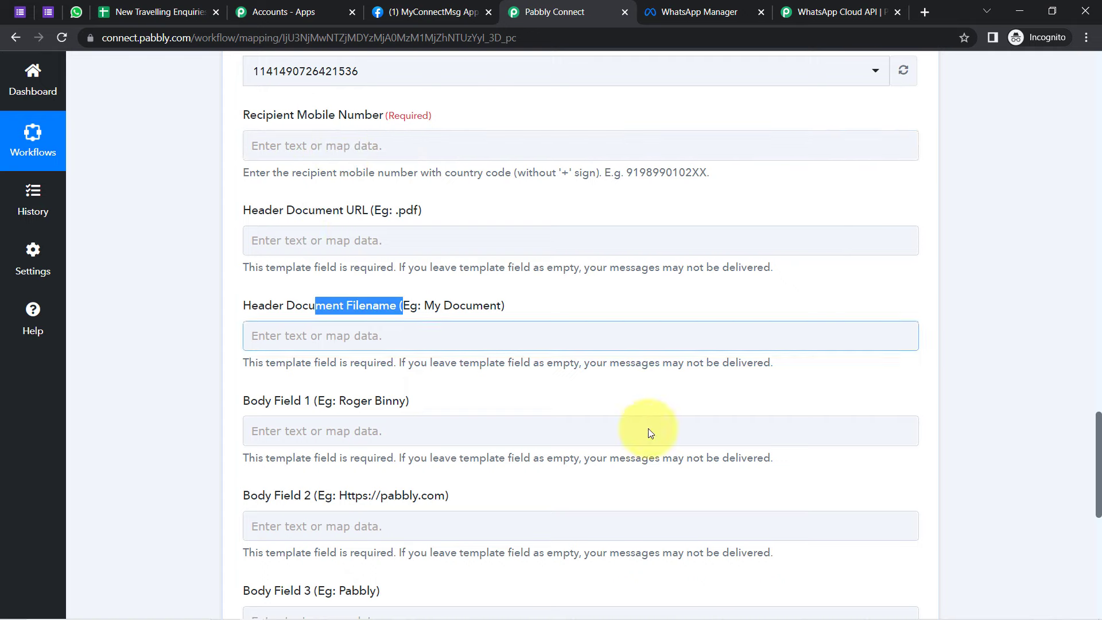
drag(1099, 505, 1085, 294)
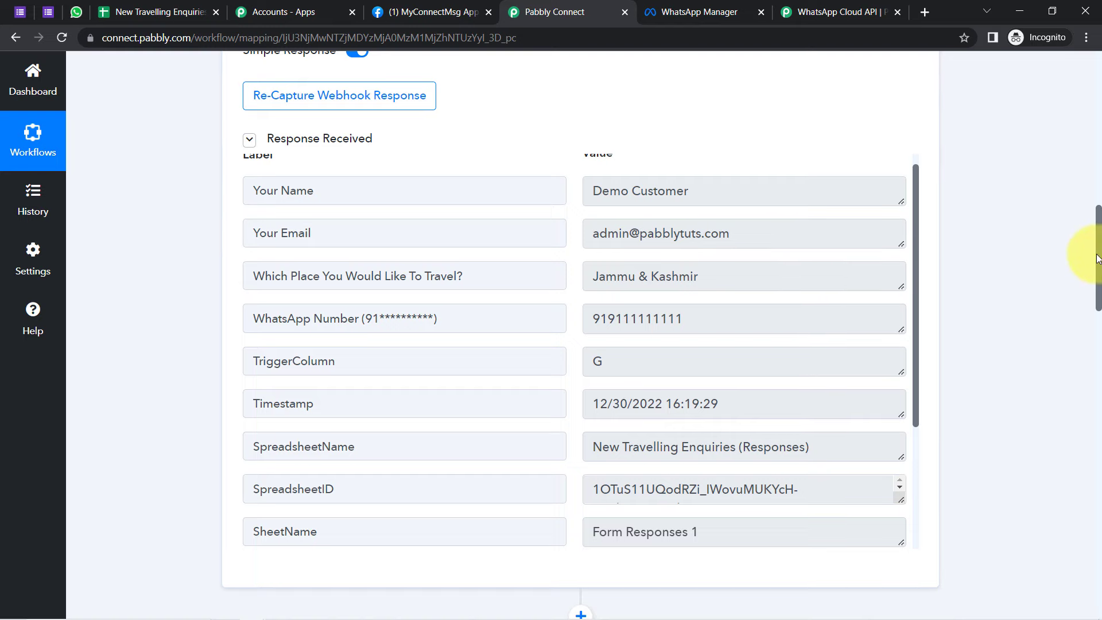
drag(1097, 258, 1097, 459)
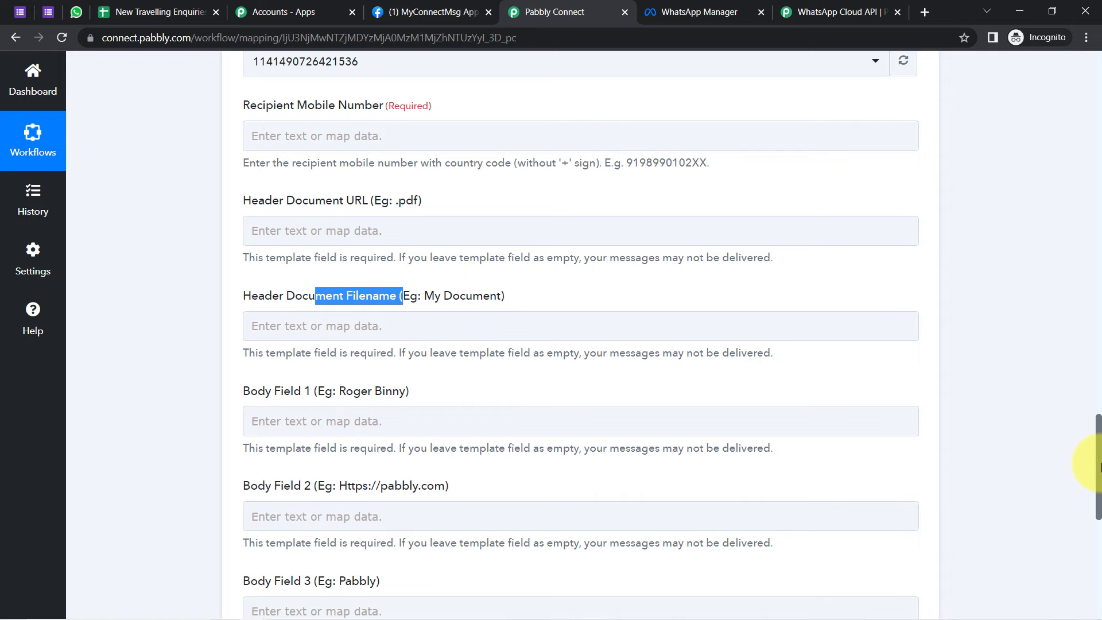
click(434, 138)
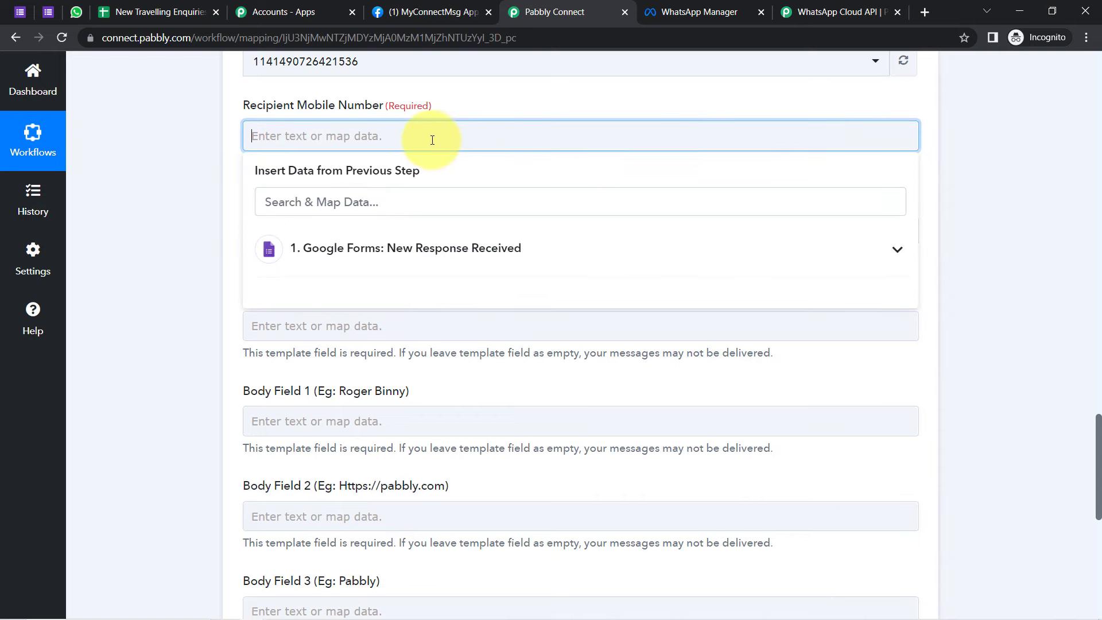
Step: Map the Google Forms response's WhatsApp Number answer into Recipient Mobile Number
click(338, 259)
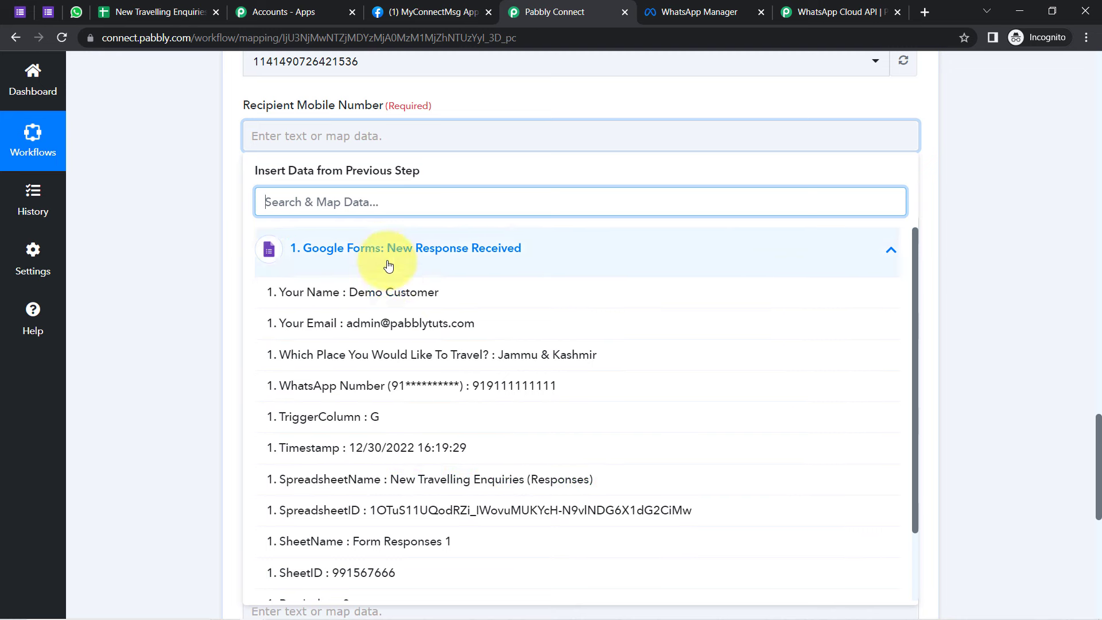
click(460, 387)
click(206, 239)
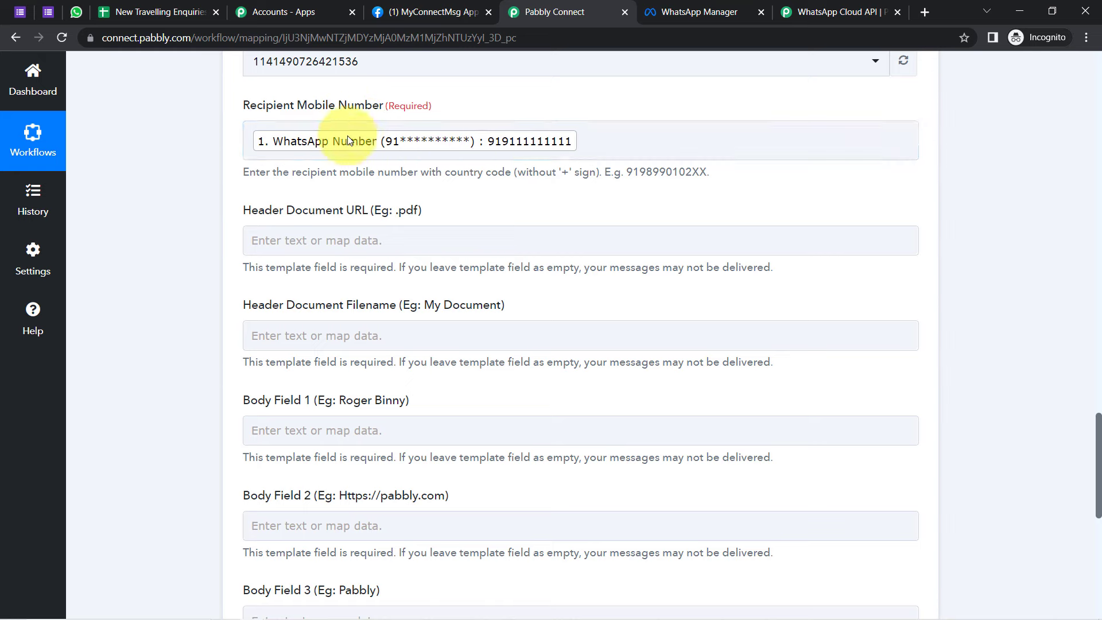
Step: Review the recipient number format instructions and example phone number
drag(340, 176, 516, 174)
click(378, 175)
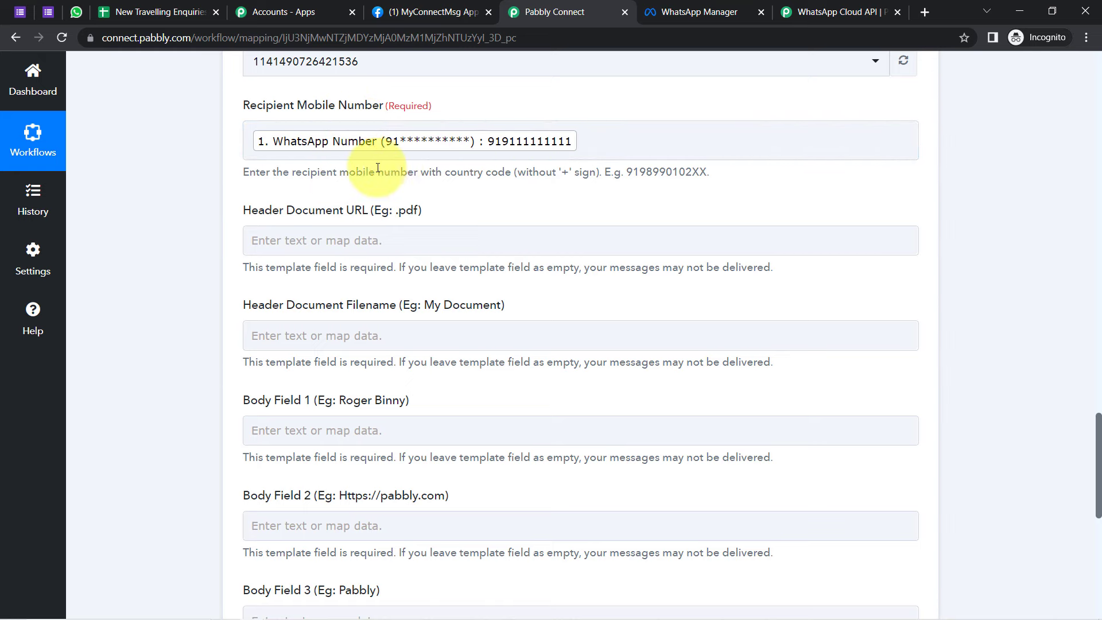
drag(326, 173, 574, 176)
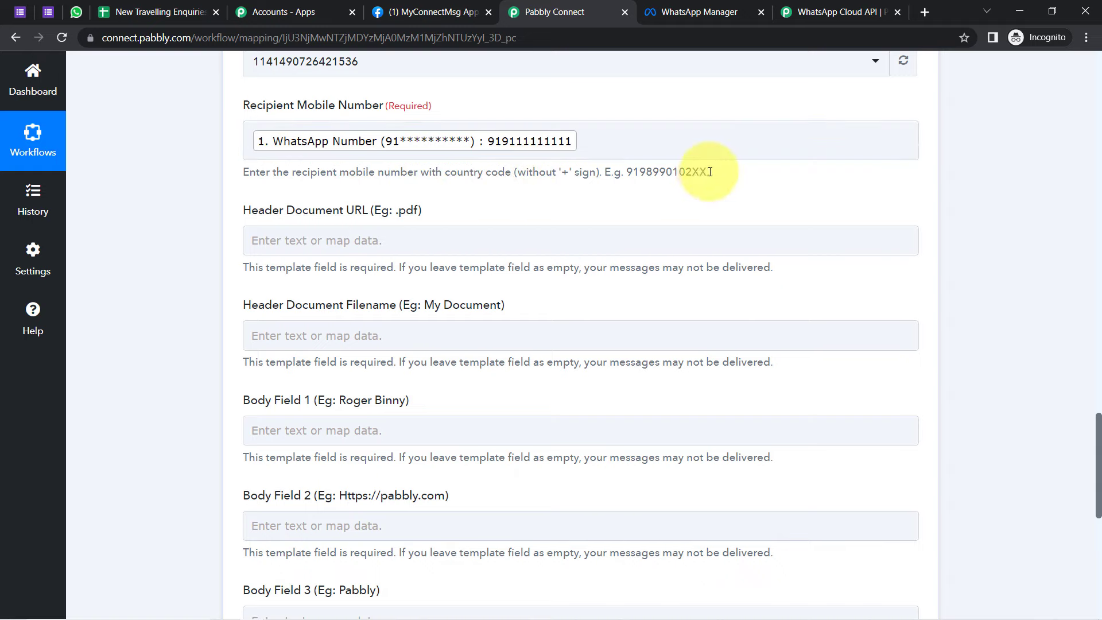
drag(710, 172, 655, 167)
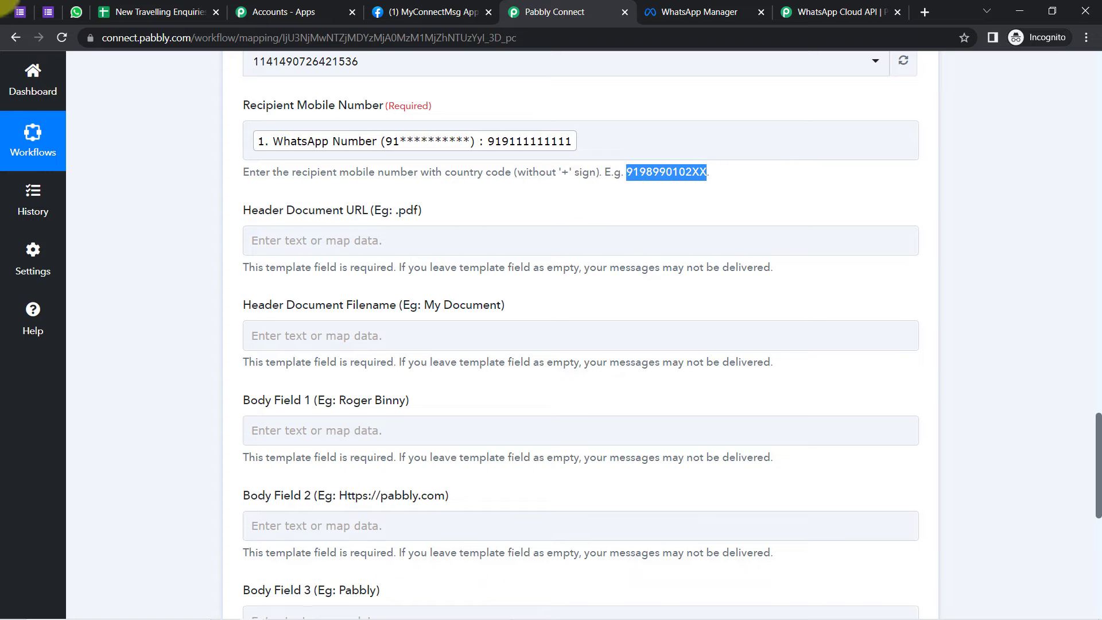
click(23, 12)
Step: Open a blank Travel Enquiry Form and check the WhatsApp Number question's 91 country-code hint
click(59, 15)
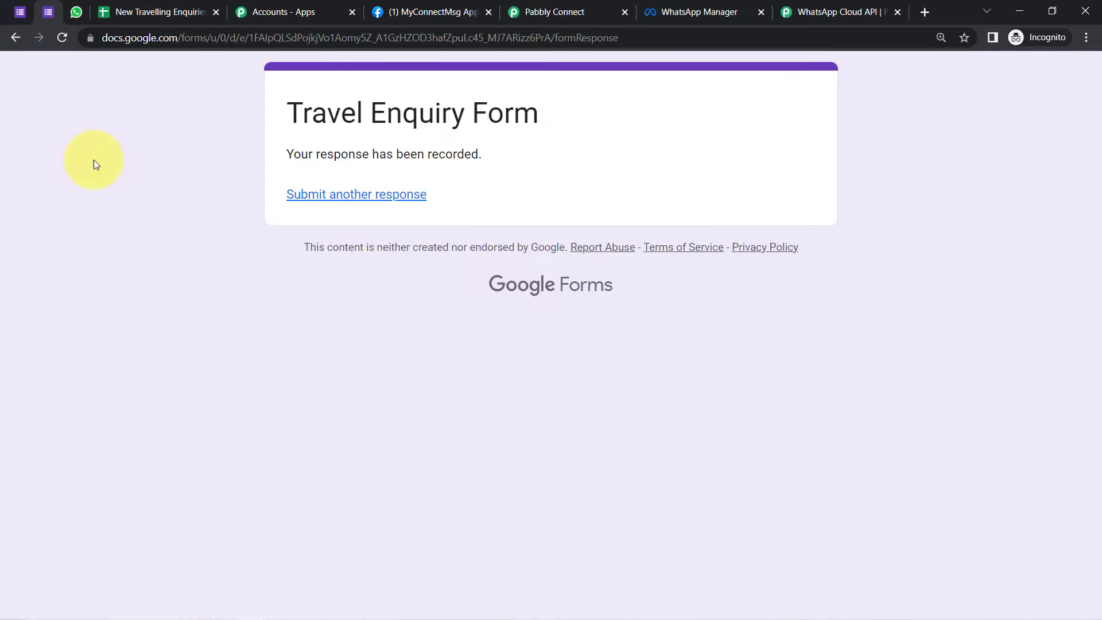
click(322, 195)
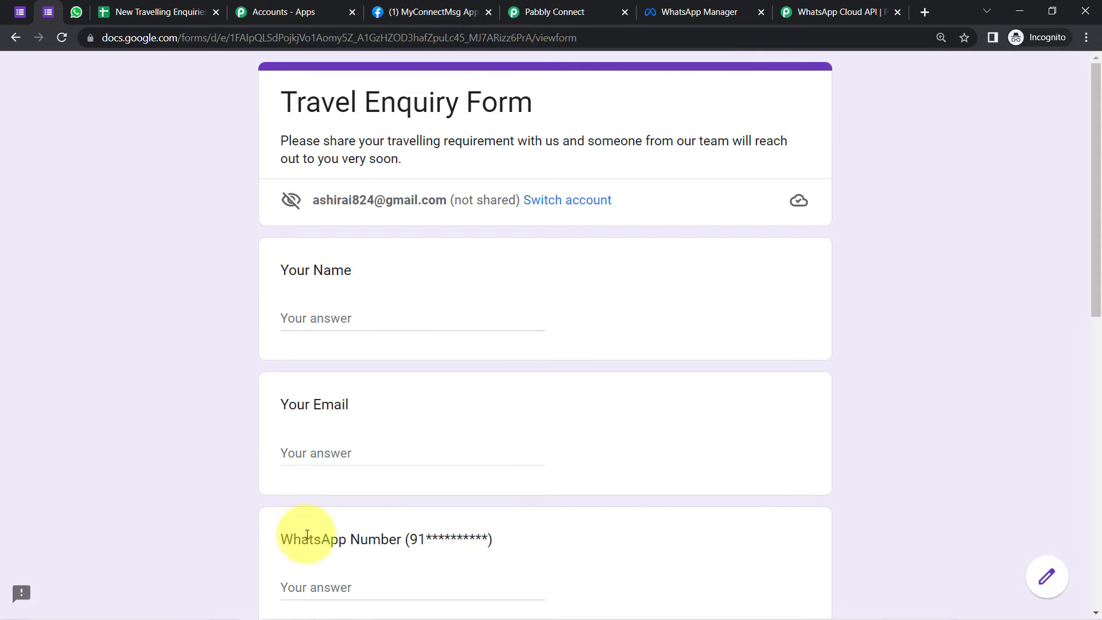
drag(293, 539, 484, 542)
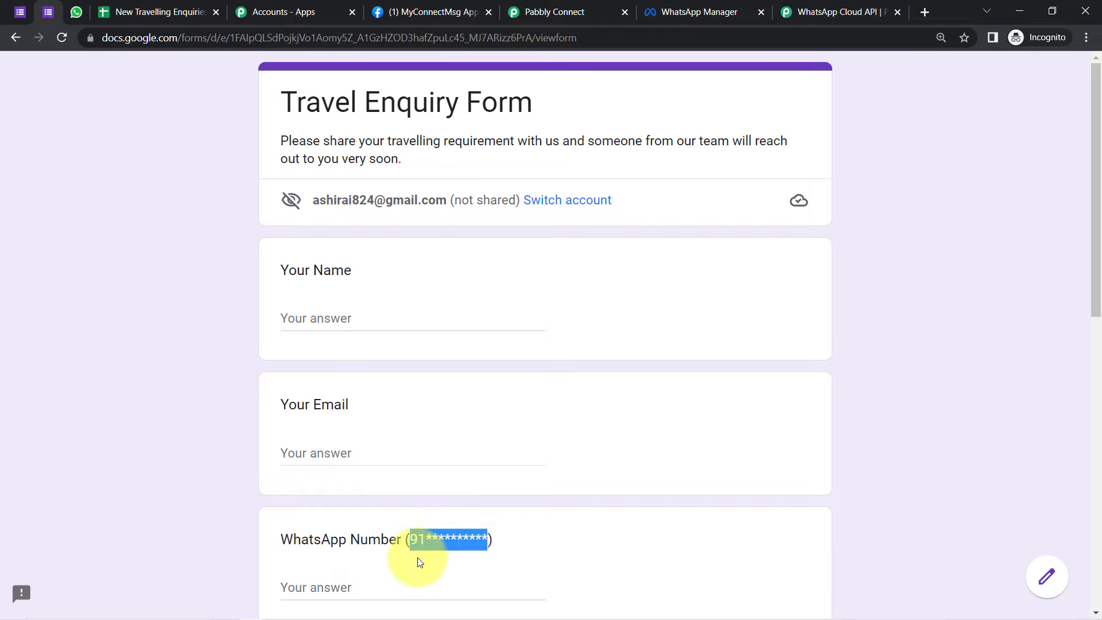
drag(402, 540, 483, 541)
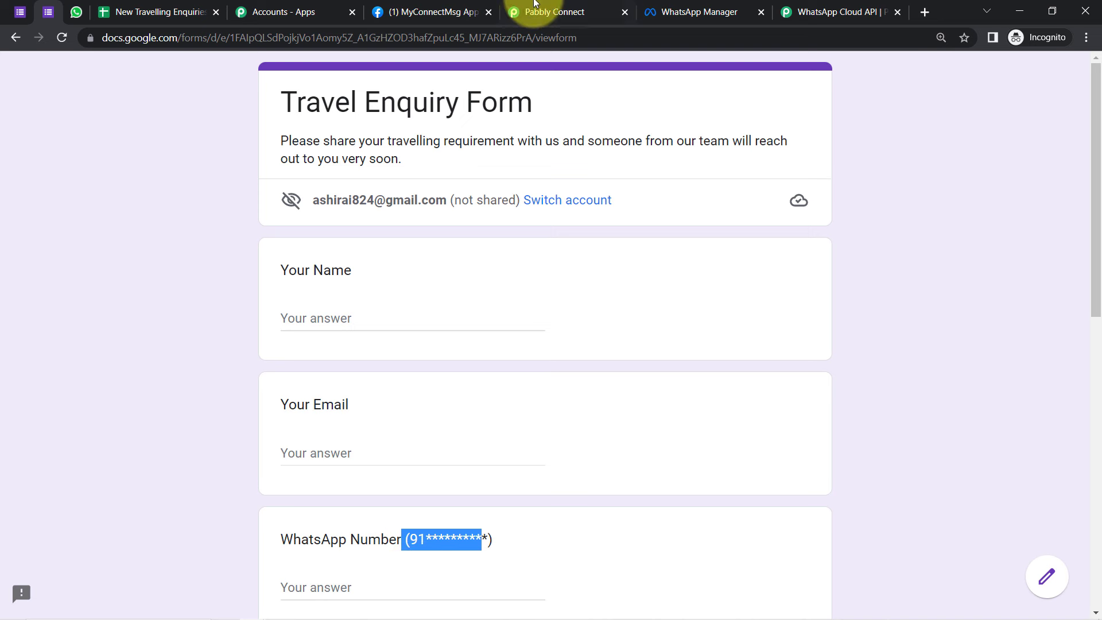
click(551, 11)
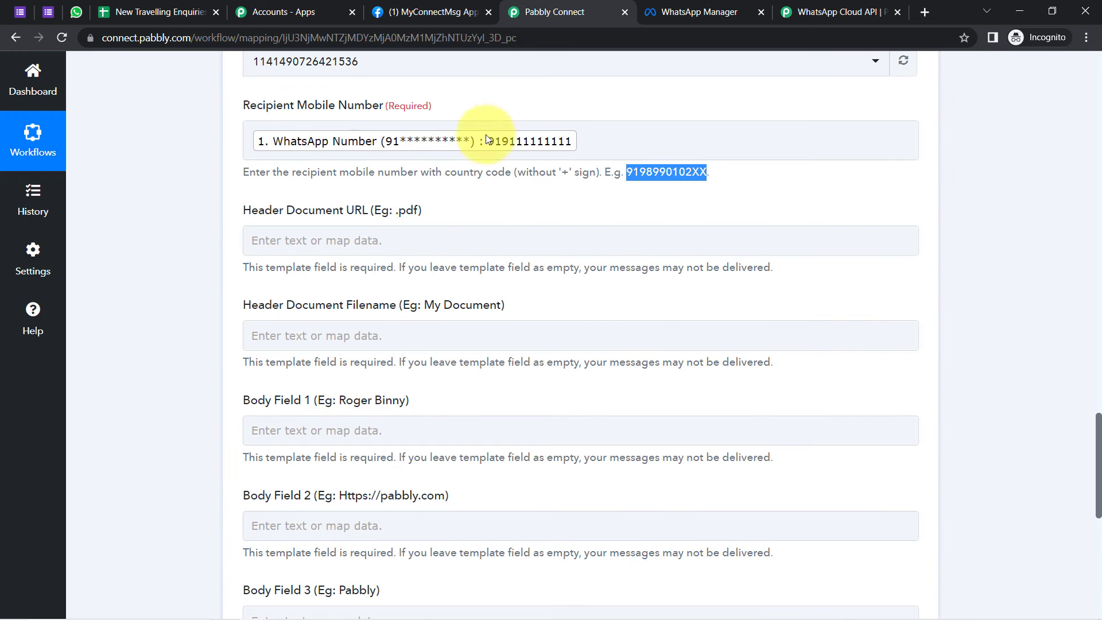
Step: Check the example phone number and Header Document URL field, then return to the send_brochure_pdf template
drag(609, 176, 675, 173)
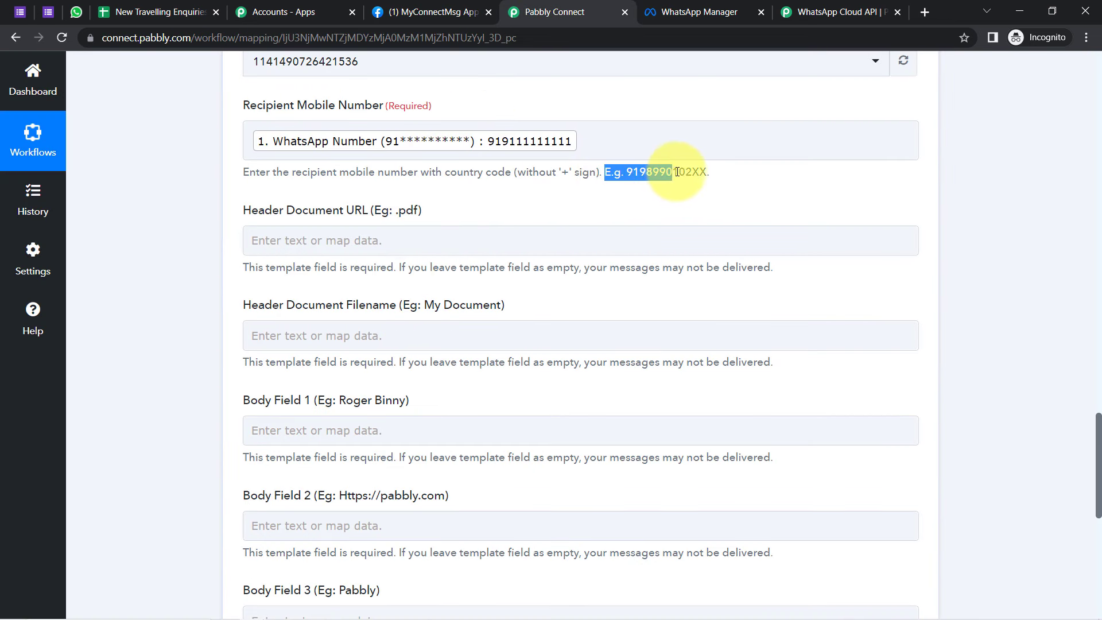
drag(274, 221, 400, 222)
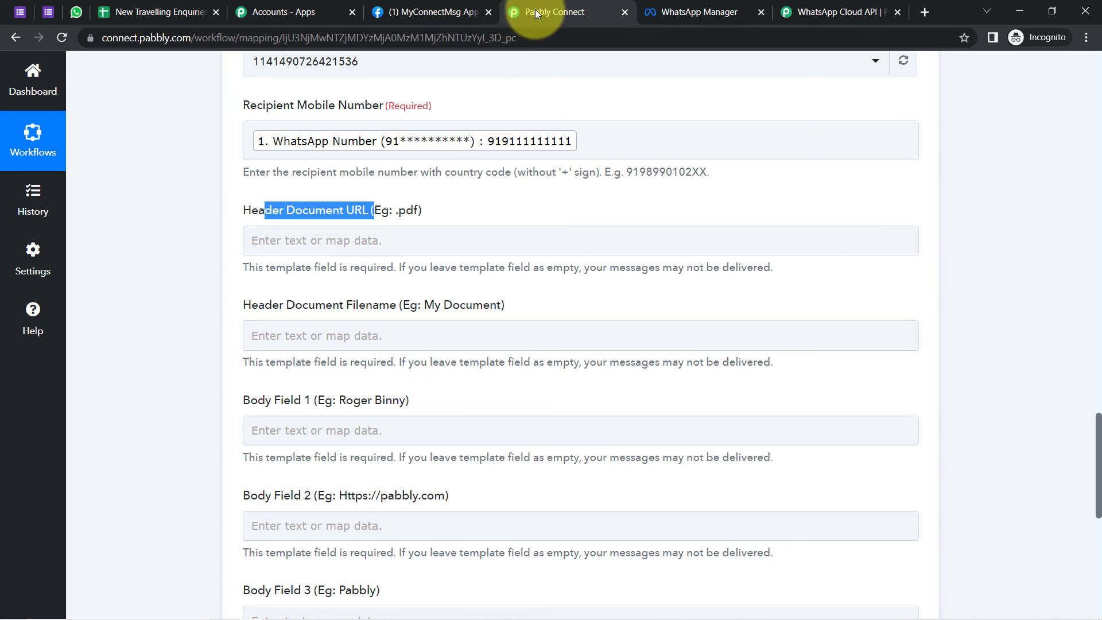
click(654, 12)
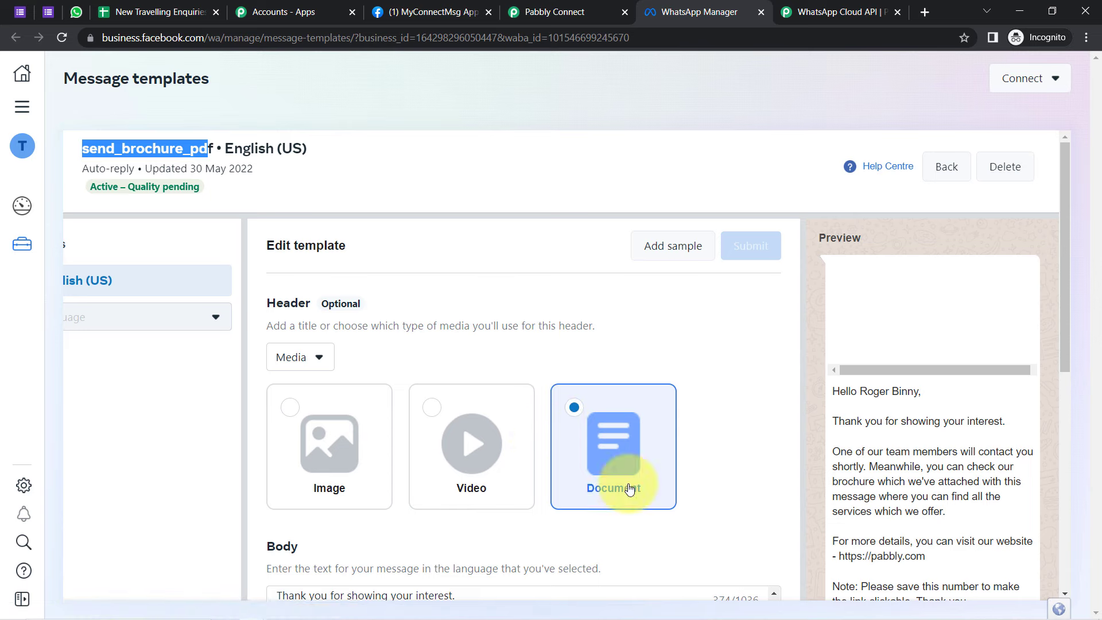
Step: Copy the Kerala-Travel-Brochure.pdf link from the Notepad brochure notes and start a new browser tab
mouse_move(281, 612)
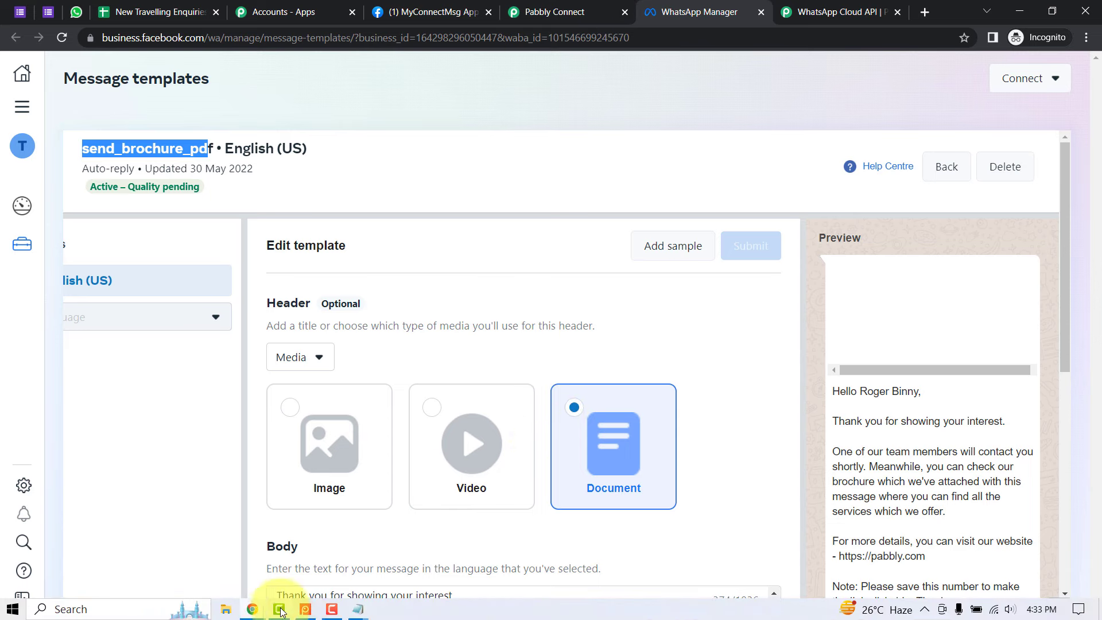
mouse_move(358, 611)
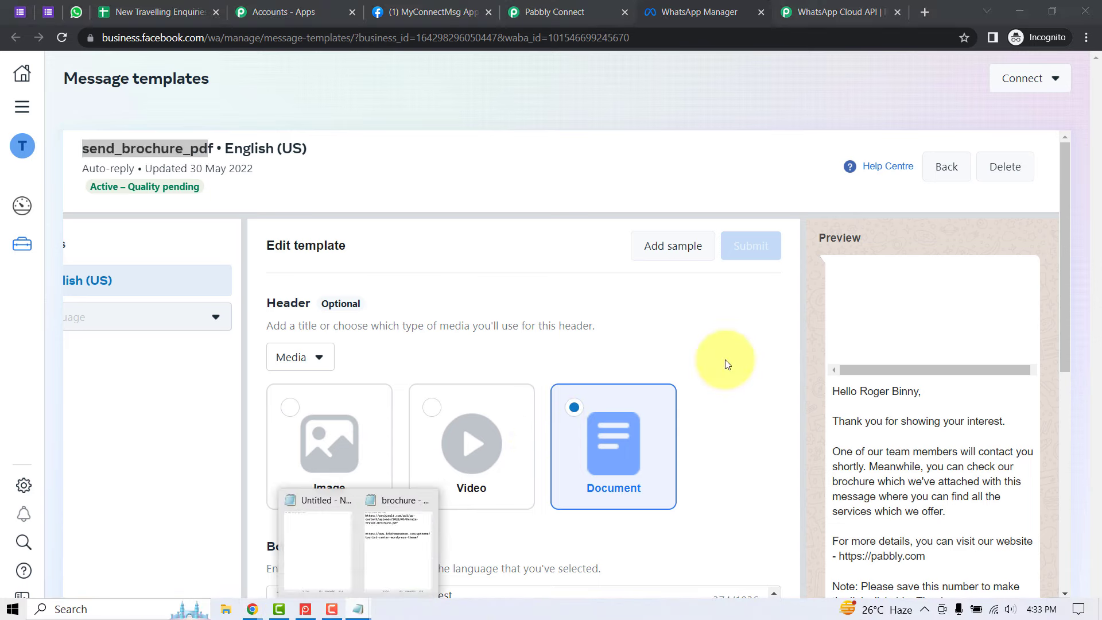
click(397, 538)
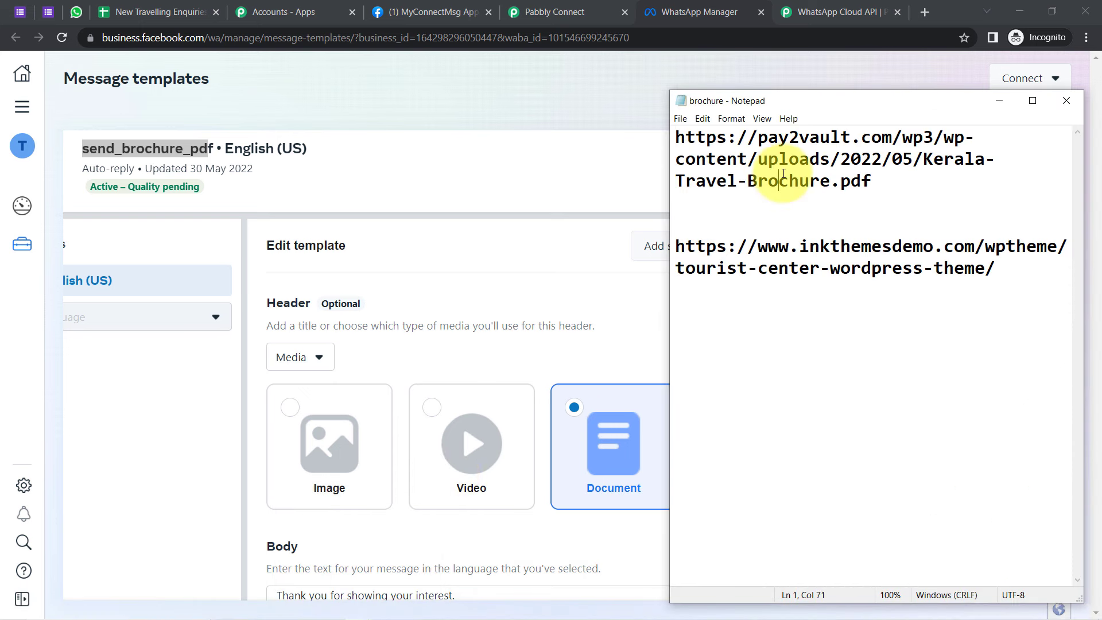
drag(943, 180, 669, 118)
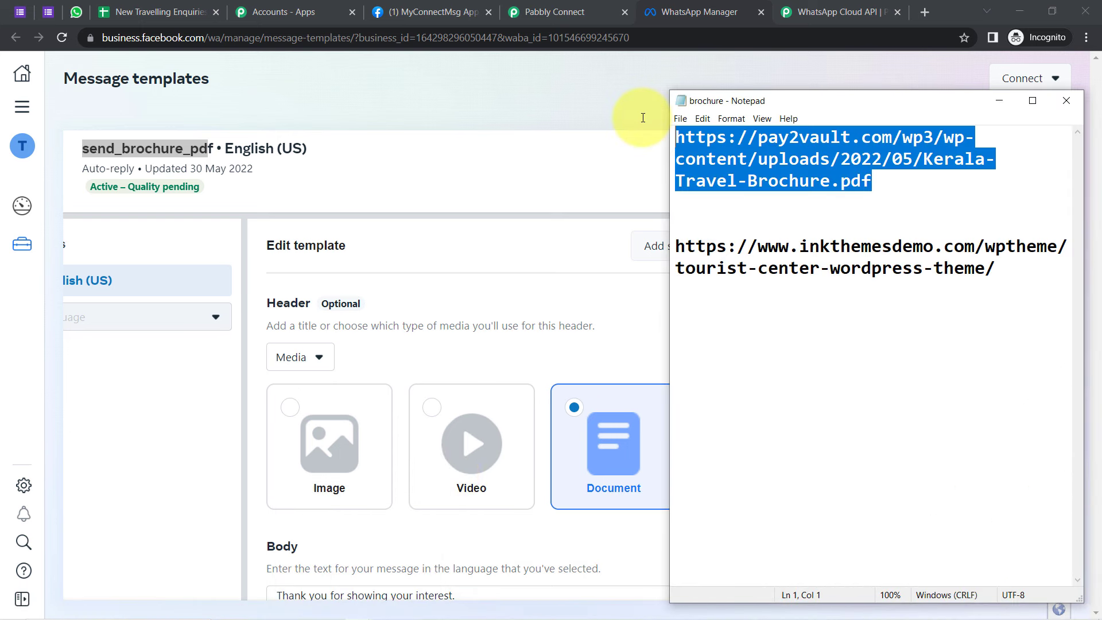
key(ctrl+c)
click(922, 13)
Step: Load the brochure link and confirm the Mesmerizing Kerala PDF opens, then return to Pabbly Connect
key(ctrl+v)
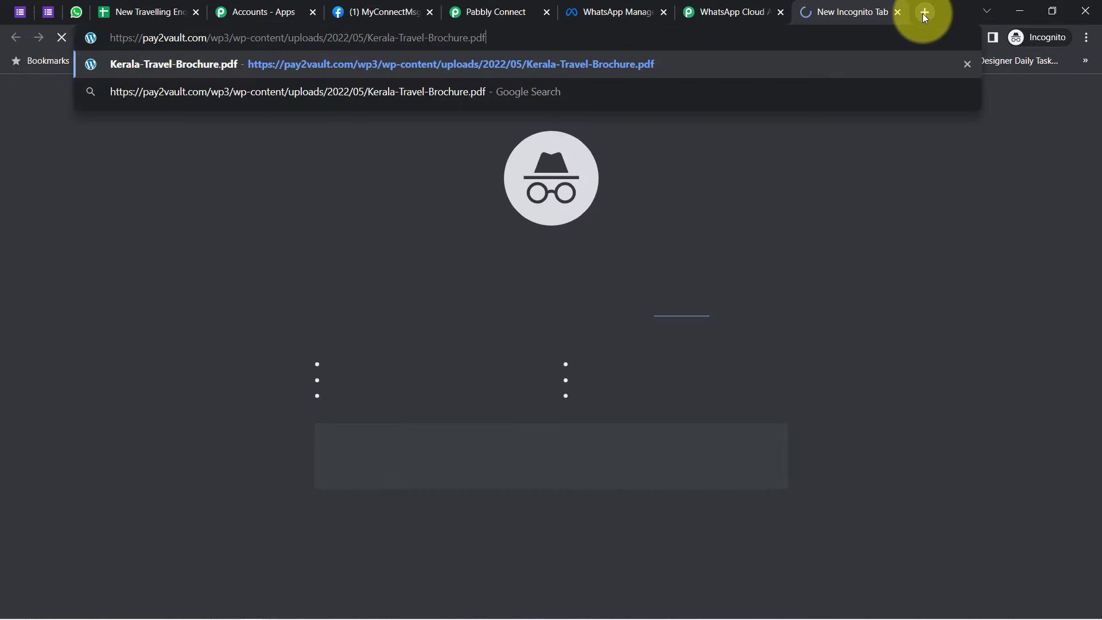
key(Return)
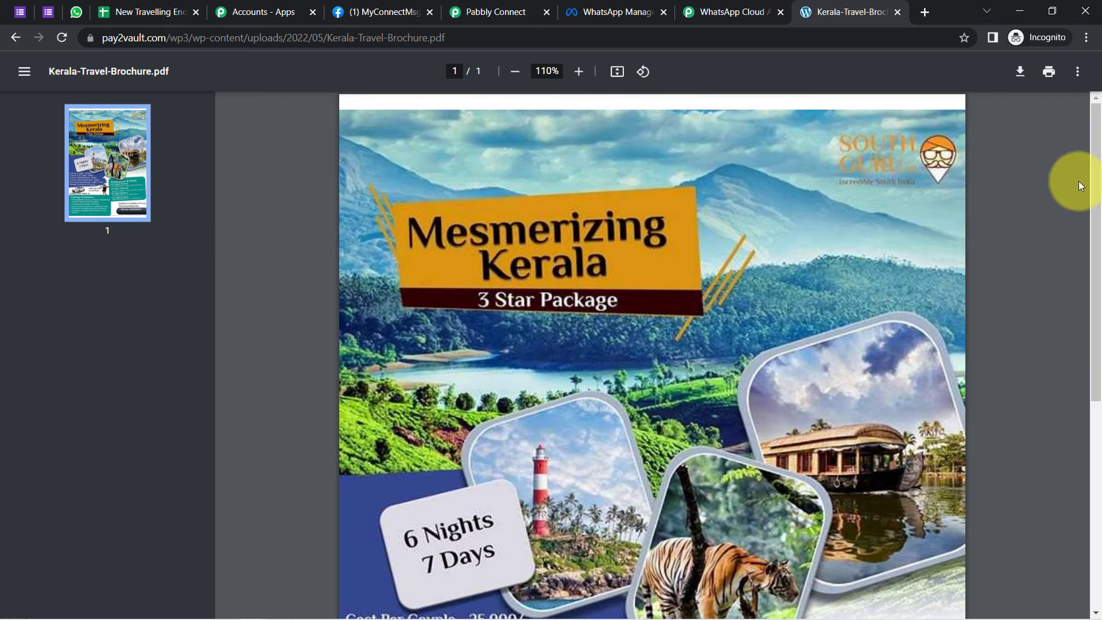
mouse_move(1090, 175)
mouse_down()
mouse_move(1086, 455)
mouse_move(1085, 222)
mouse_move(1096, 161)
mouse_up()
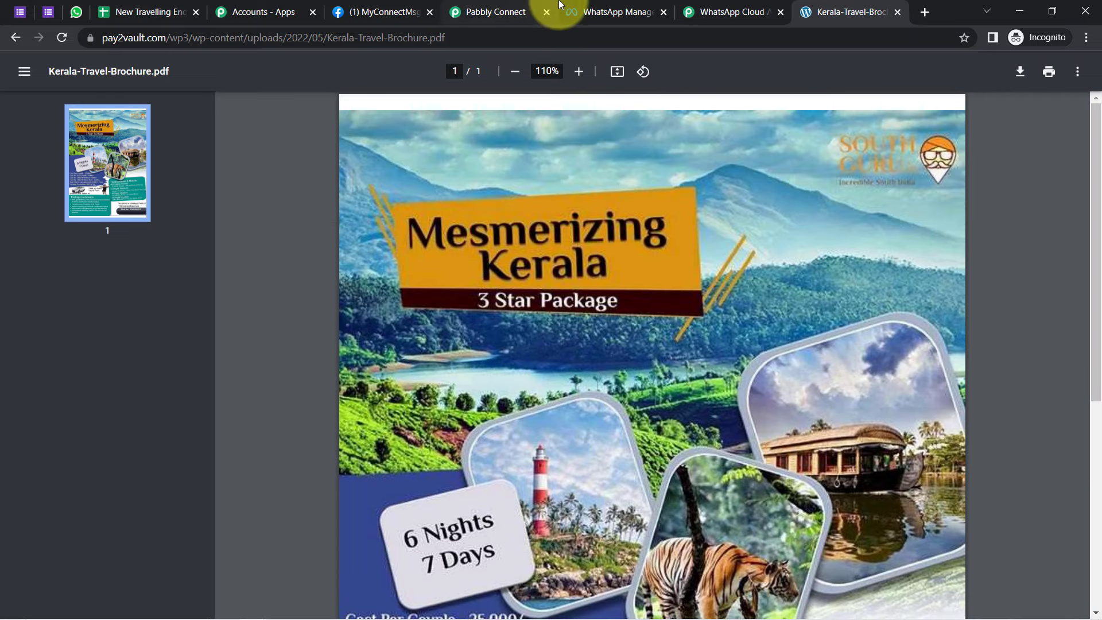
click(475, 8)
Step: Paste the Kerala-Travel-Brochure.pdf link into the Header Document URL field
click(263, 243)
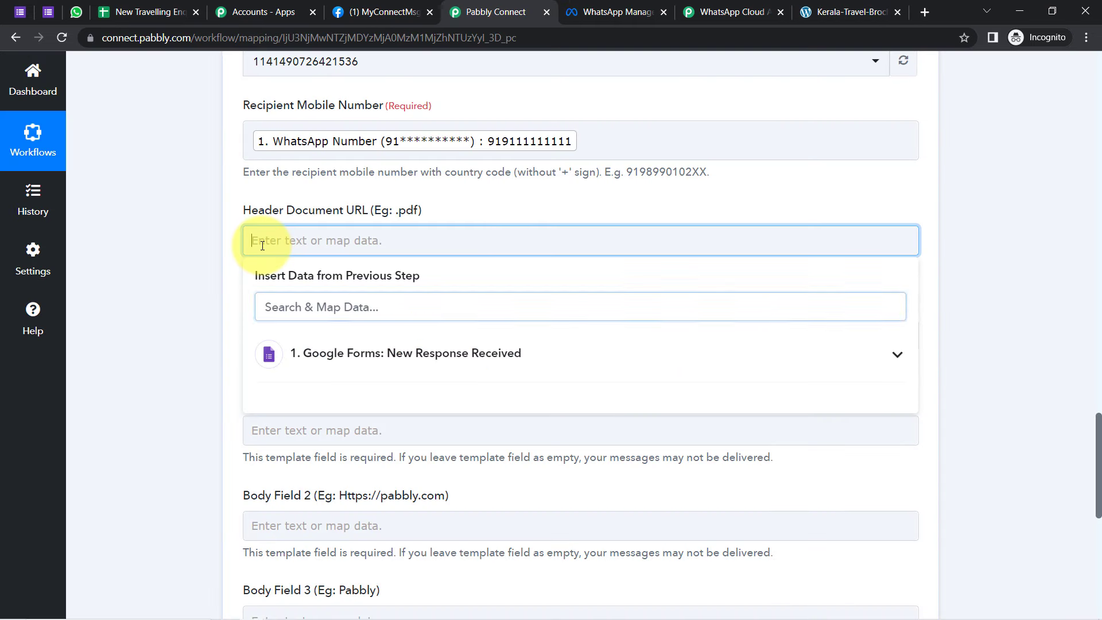
key(ctrl+v)
click(239, 277)
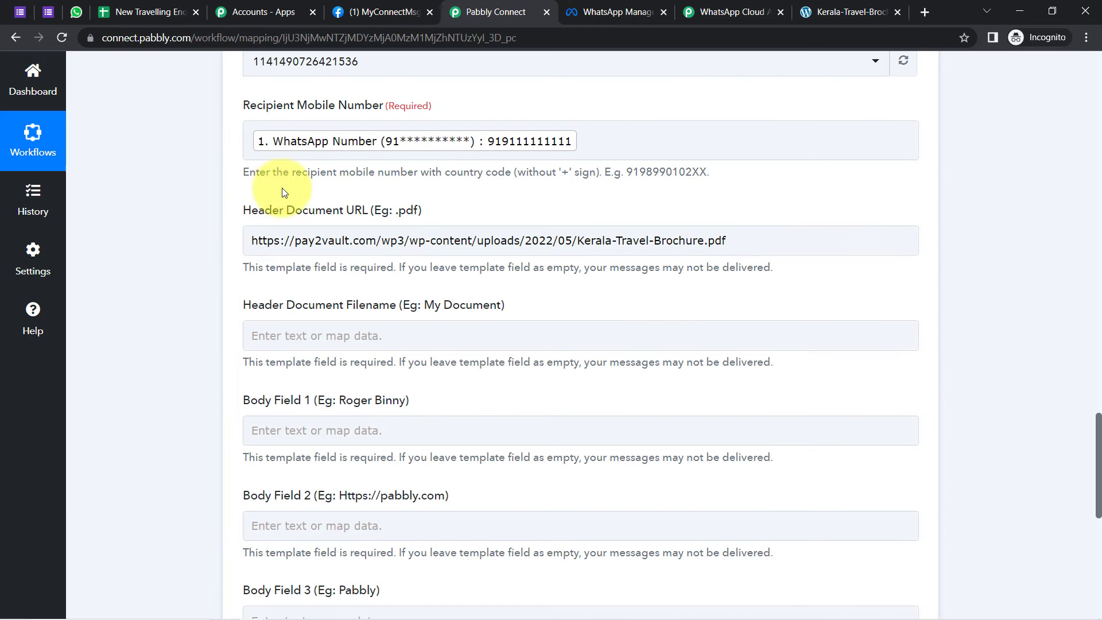
drag(280, 245, 372, 253)
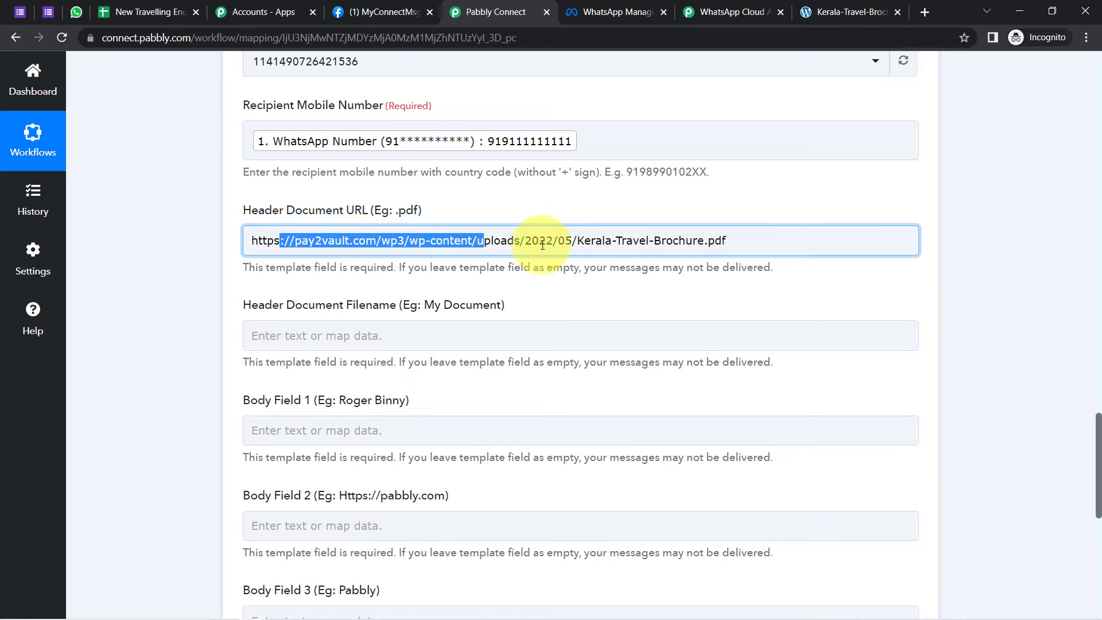
drag(542, 246, 606, 245)
click(160, 359)
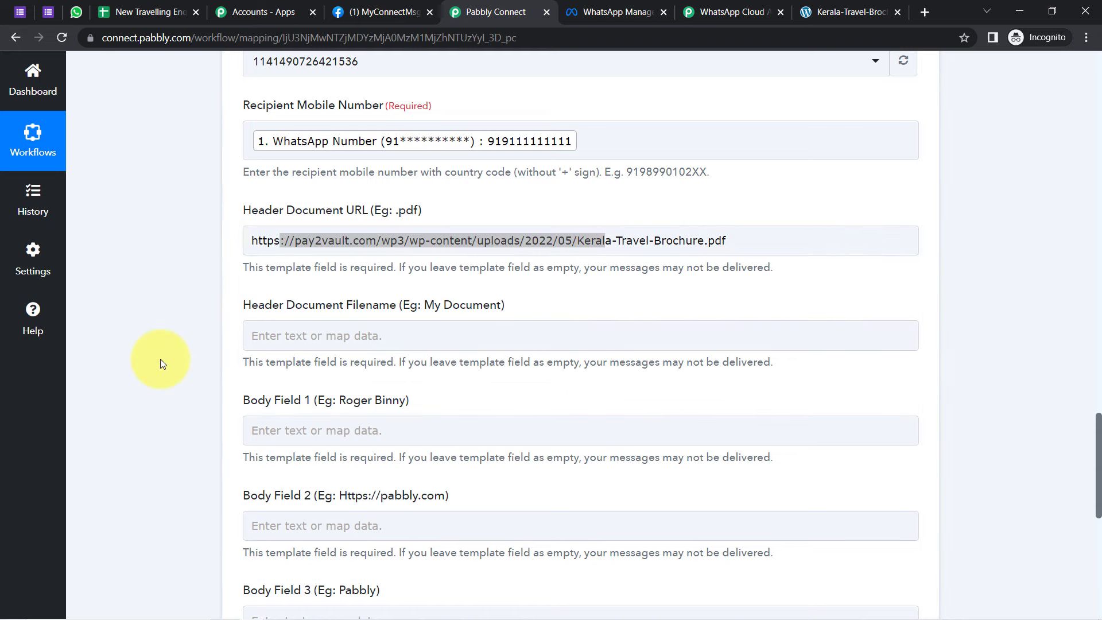
triple_click(328, 243)
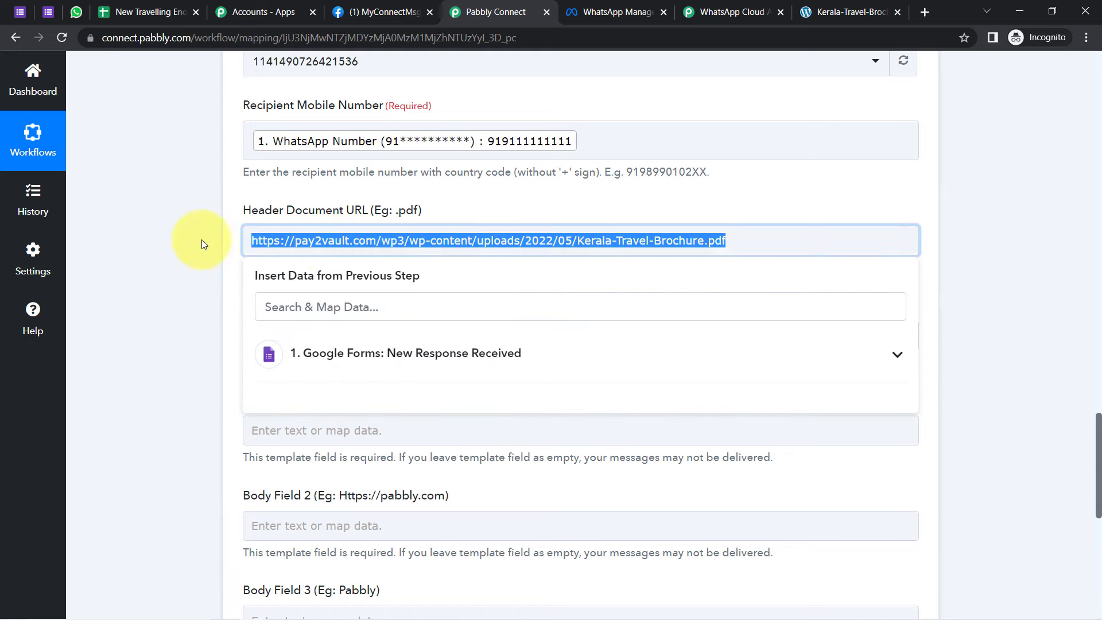
click(175, 240)
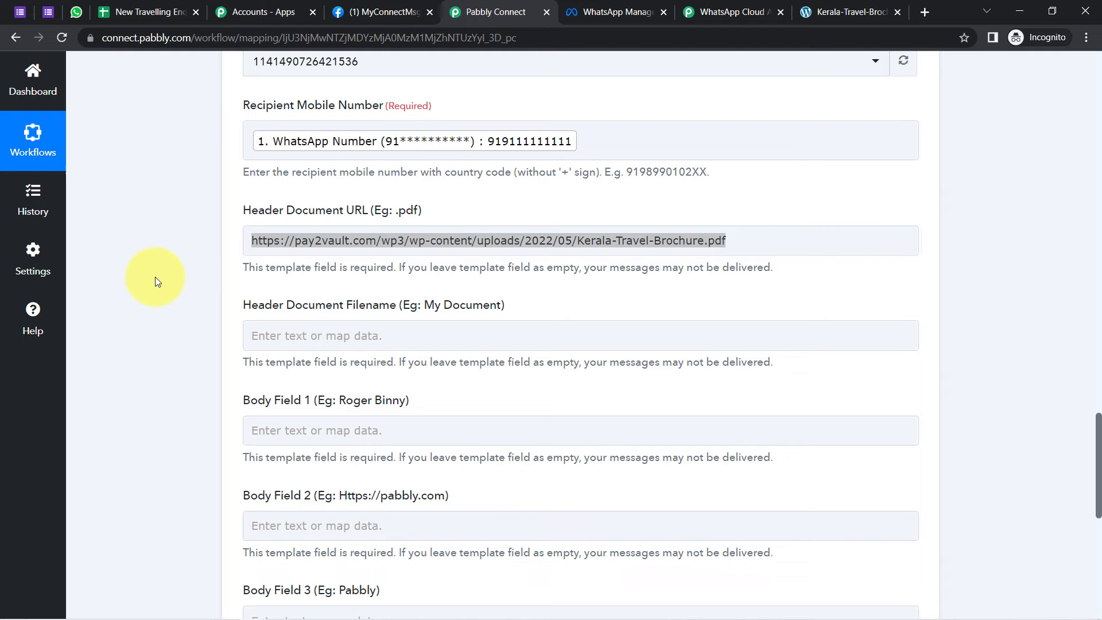
scroll(1097, 451, down, 2)
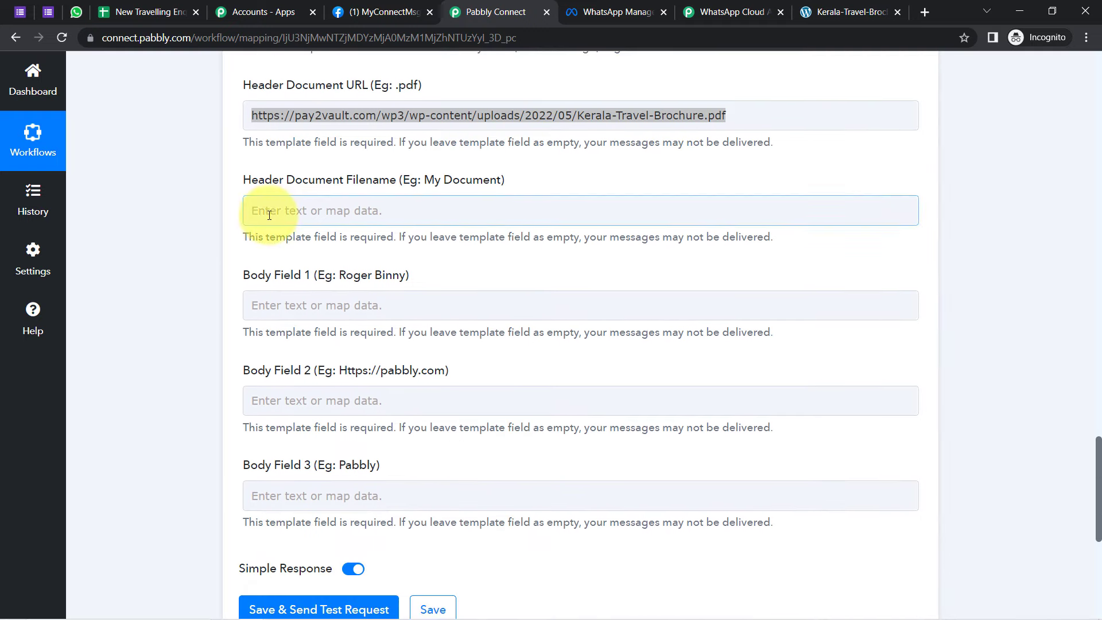
click(603, 114)
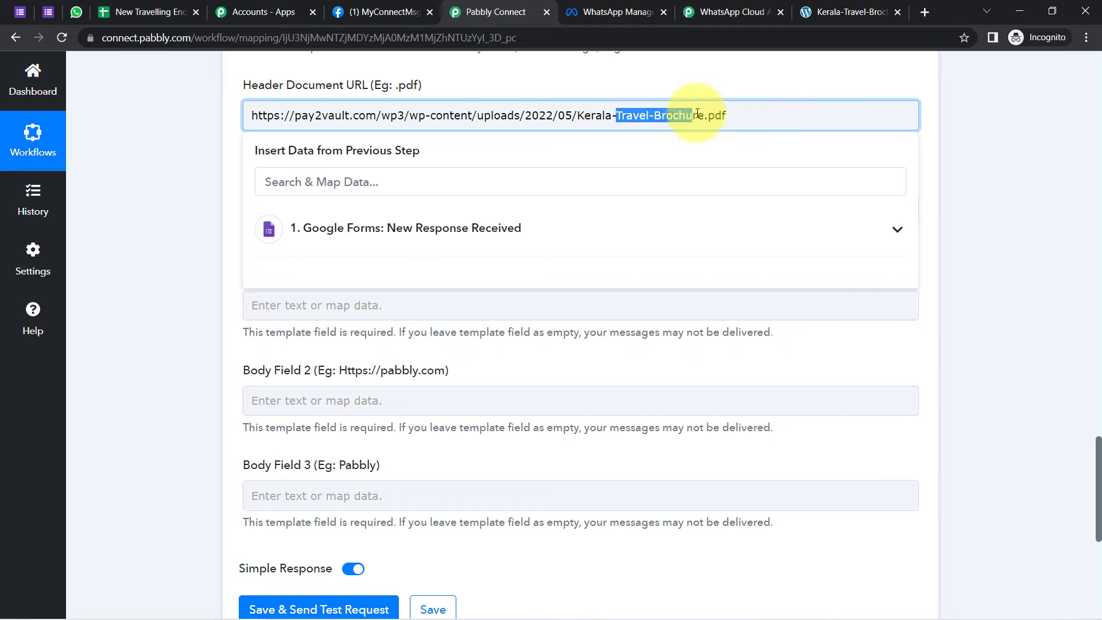
click(177, 198)
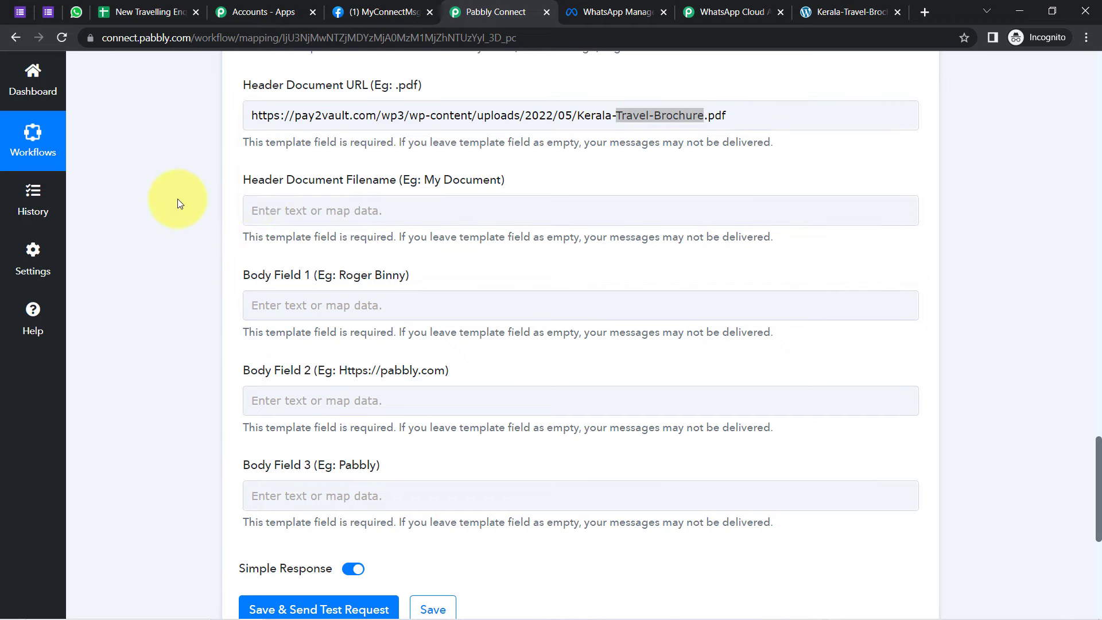
Step: Enter Travel-Brochure as the Header Document Filename and inspect the Body Field labels
click(281, 208)
key(ctrl+v)
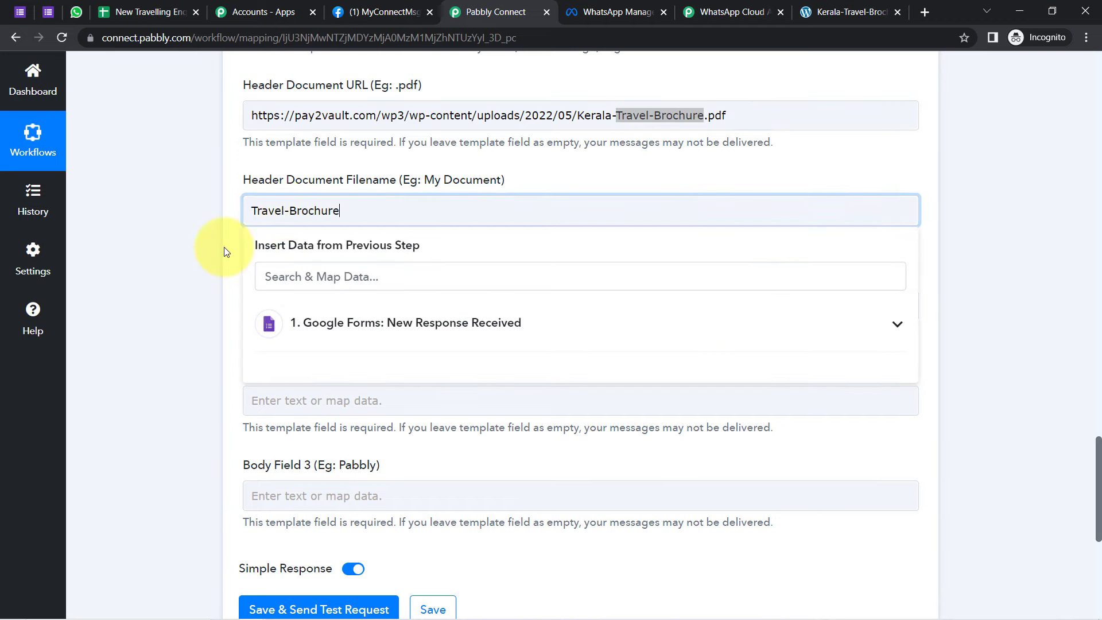
click(261, 247)
drag(253, 269, 323, 273)
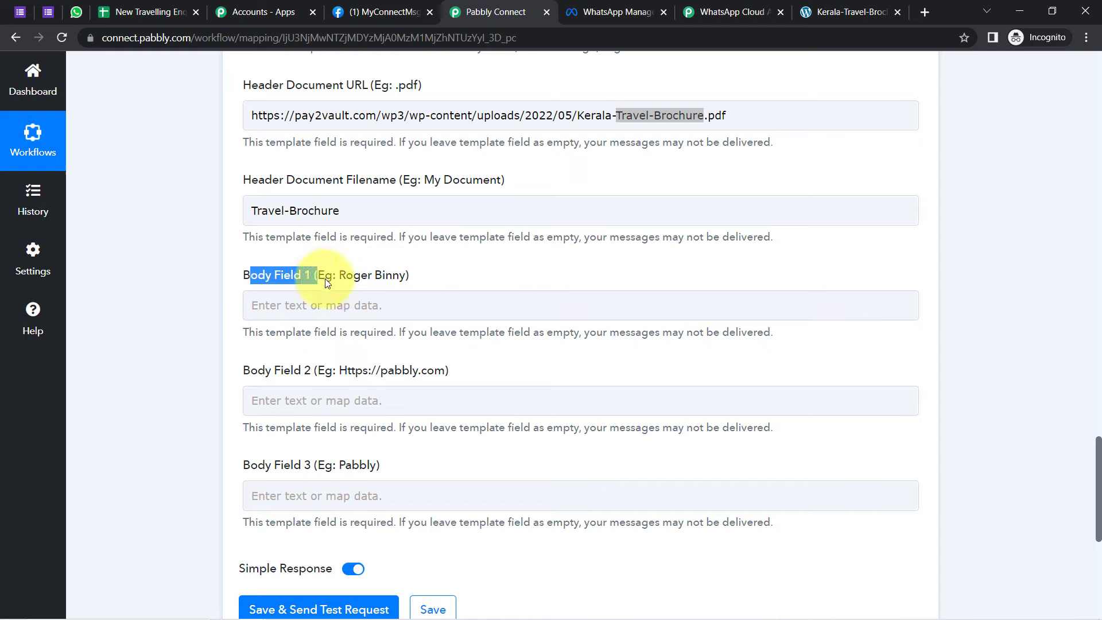
click(322, 379)
click(263, 471)
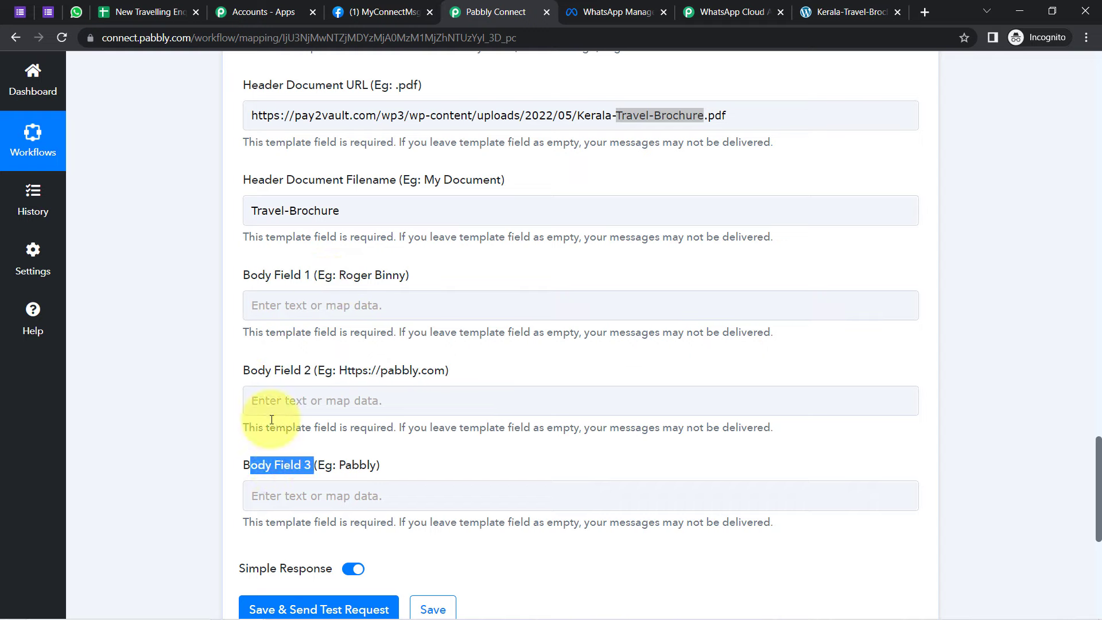
drag(243, 276, 282, 276)
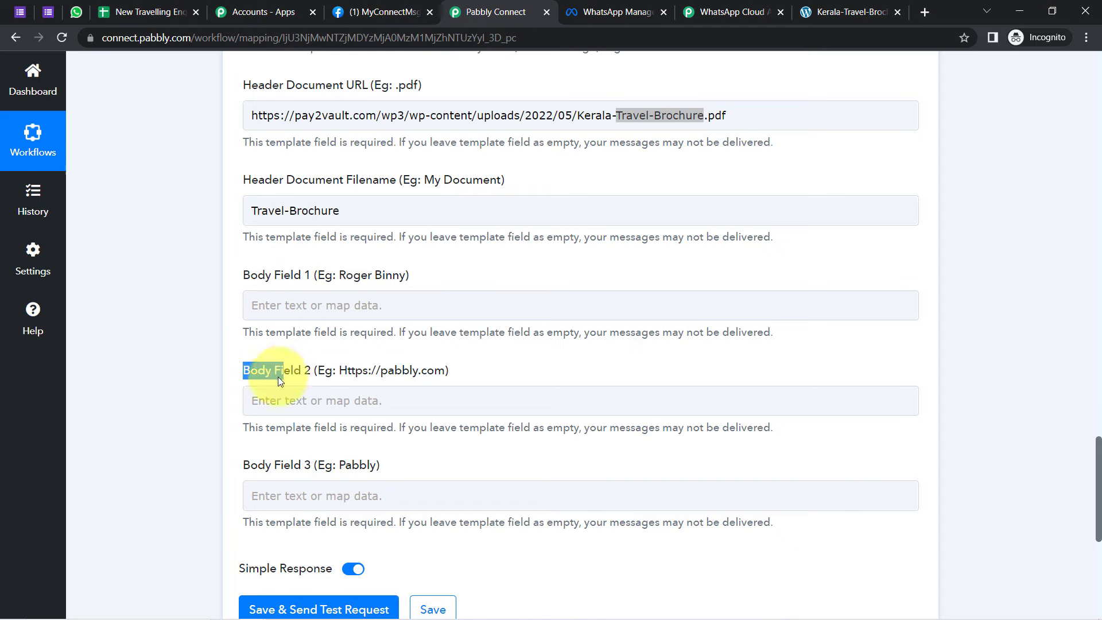
click(329, 300)
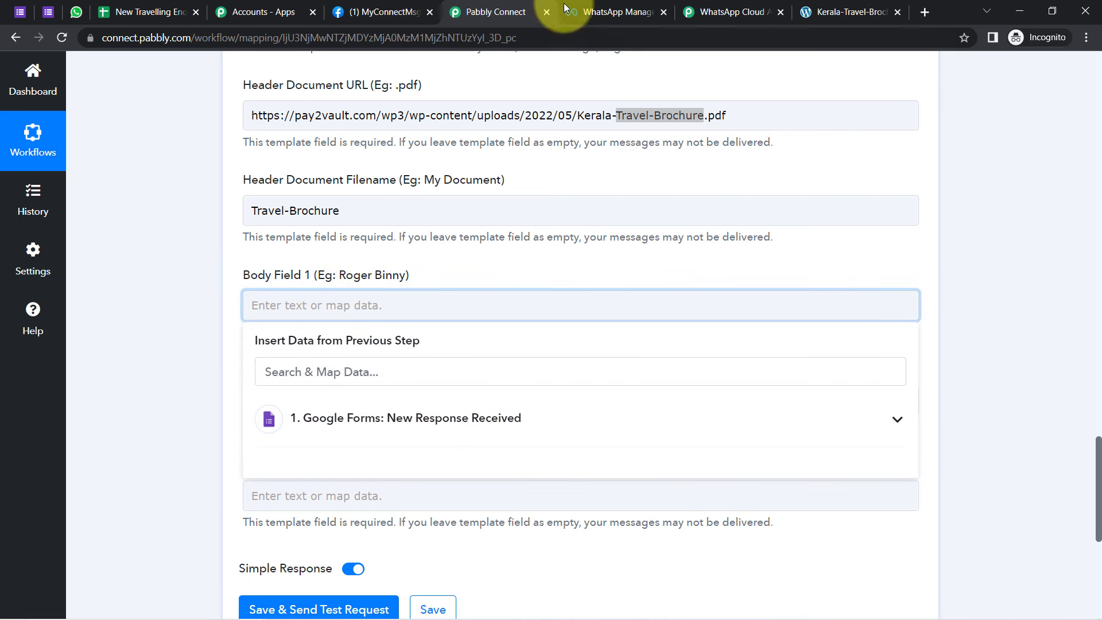
click(603, 12)
Step: Check the template body's Hello {{1}} greeting placeholder, then go back to Pabbly Connect
drag(873, 392, 892, 392)
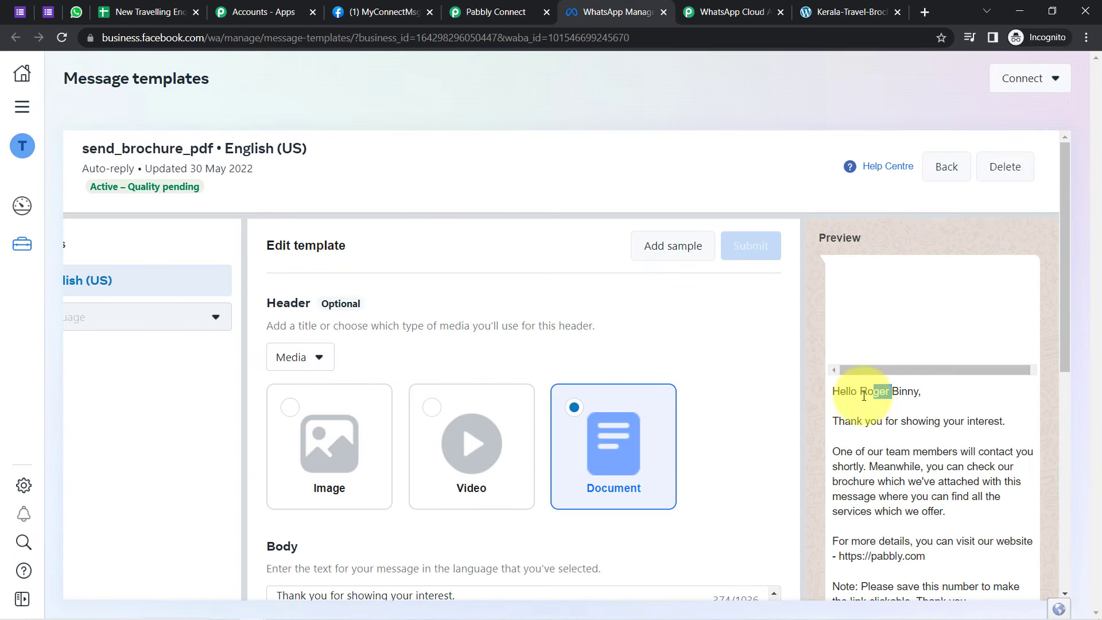
drag(1062, 297, 1066, 415)
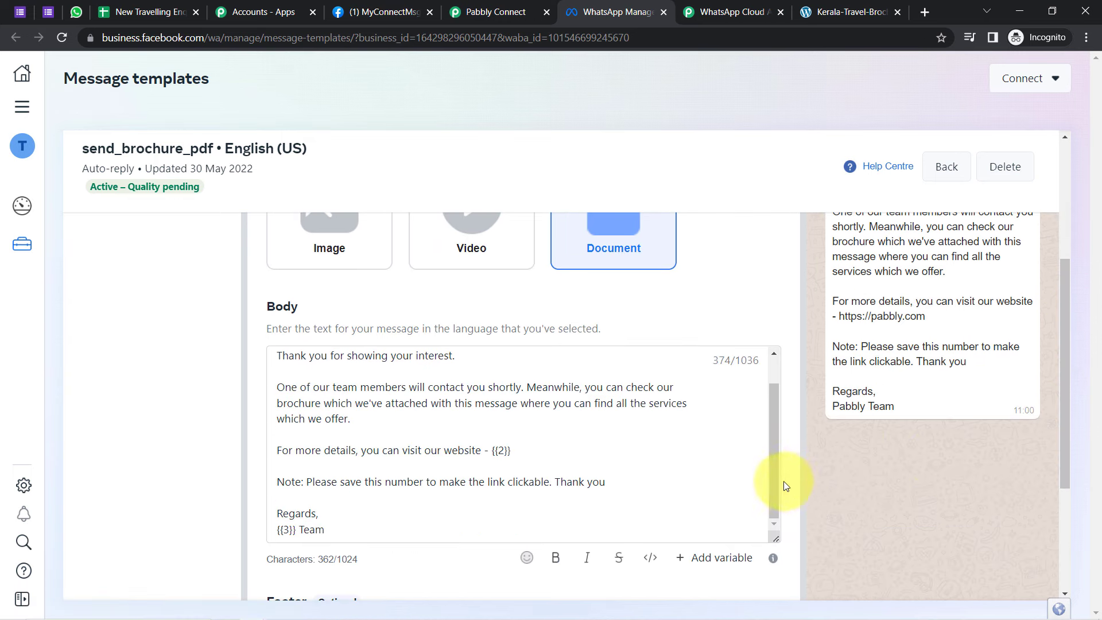
drag(775, 477, 313, 387)
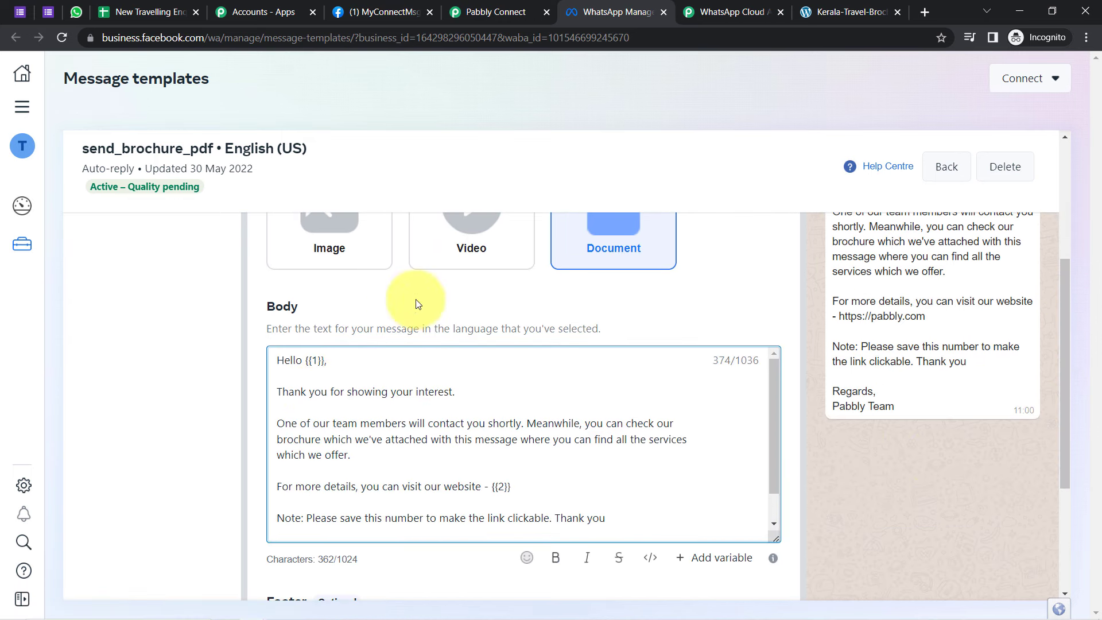
click(370, 12)
Step: Map the form's Your Name answer into Body Field 1, then review the template's {{2}} website placeholder
click(468, 7)
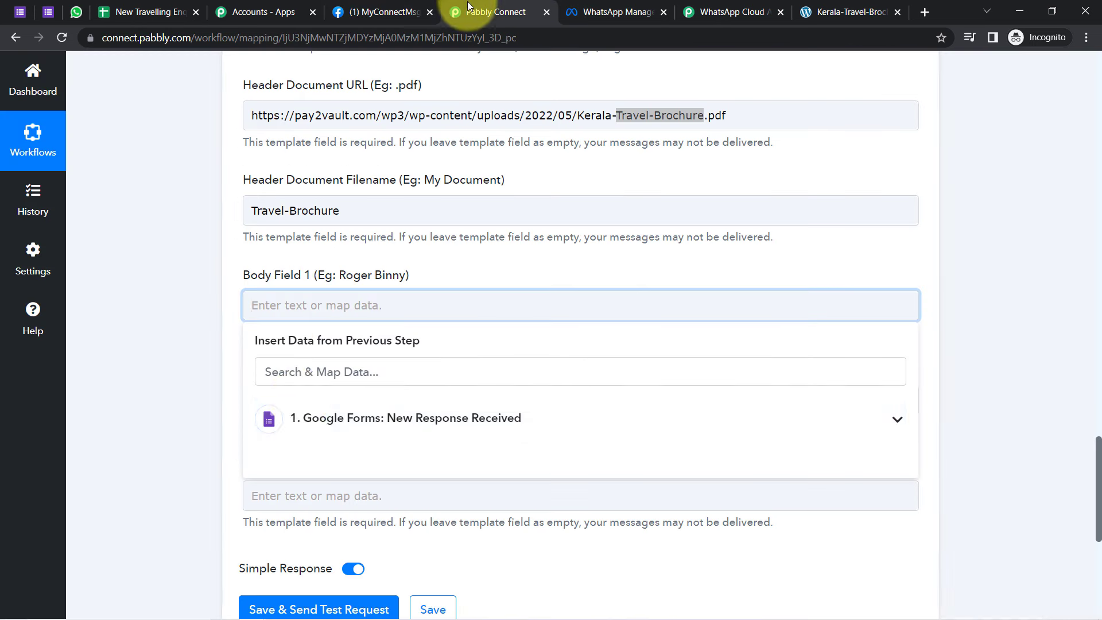
click(307, 418)
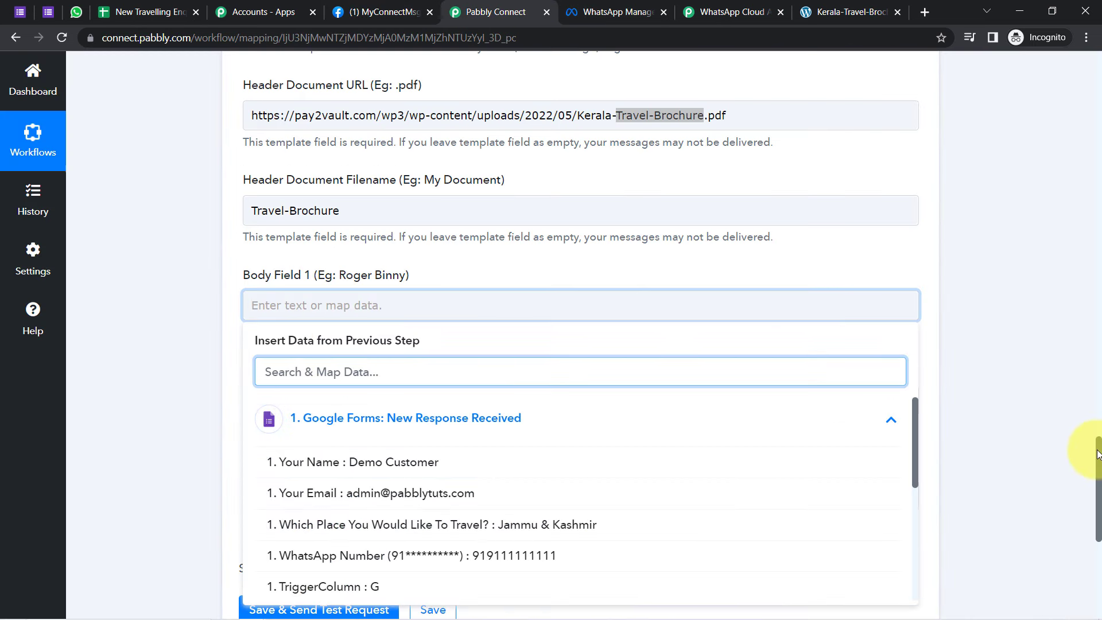
scroll(1097, 453, down, 2)
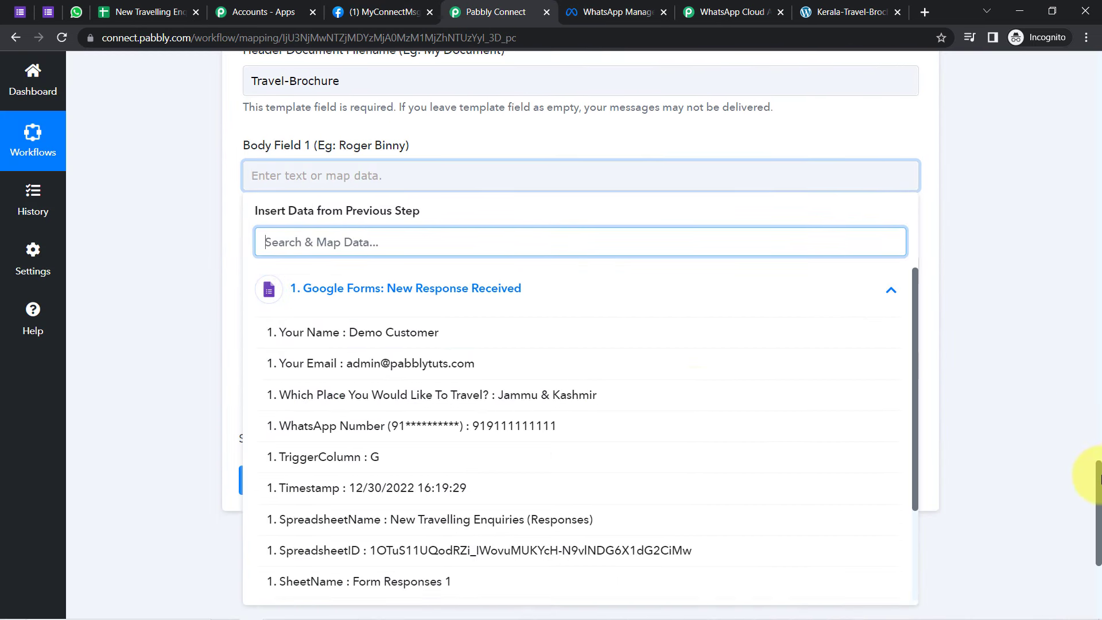
click(346, 342)
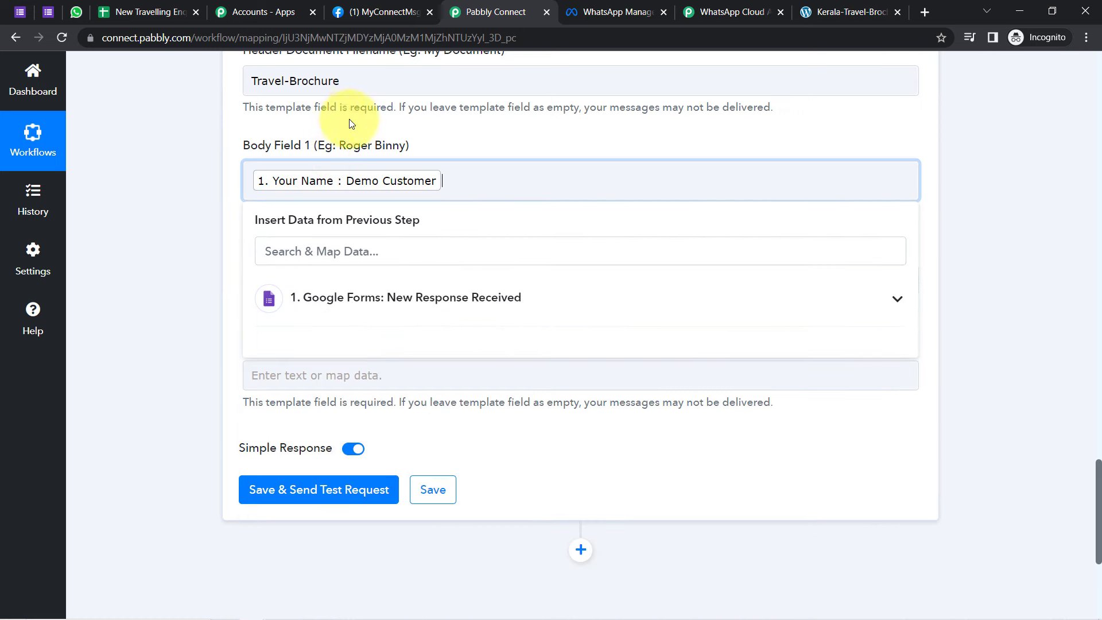
click(187, 242)
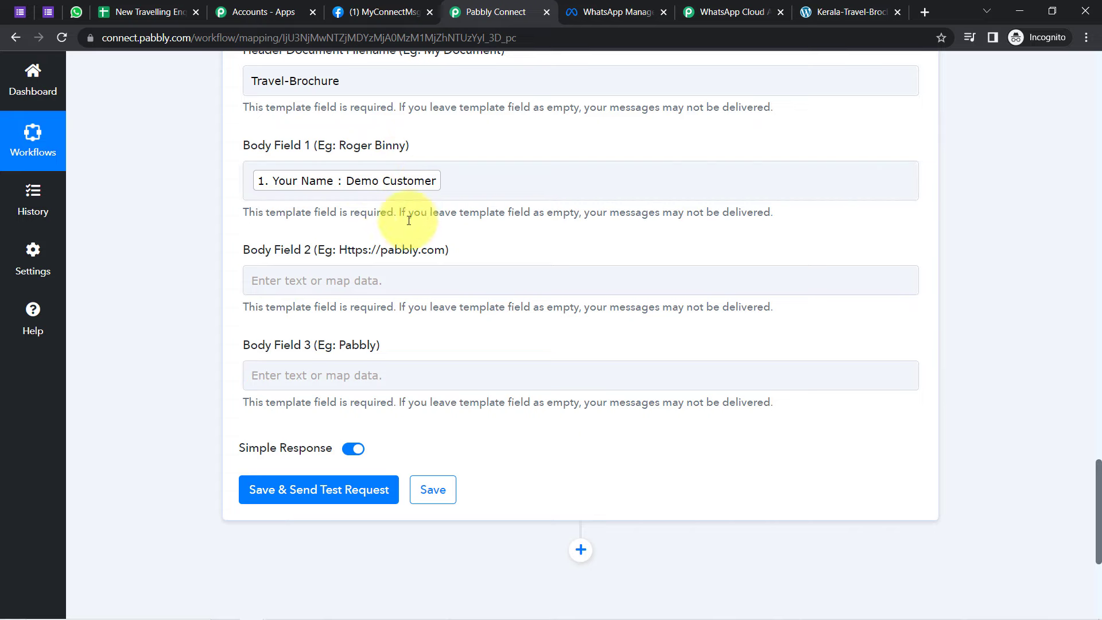
drag(251, 249, 395, 240)
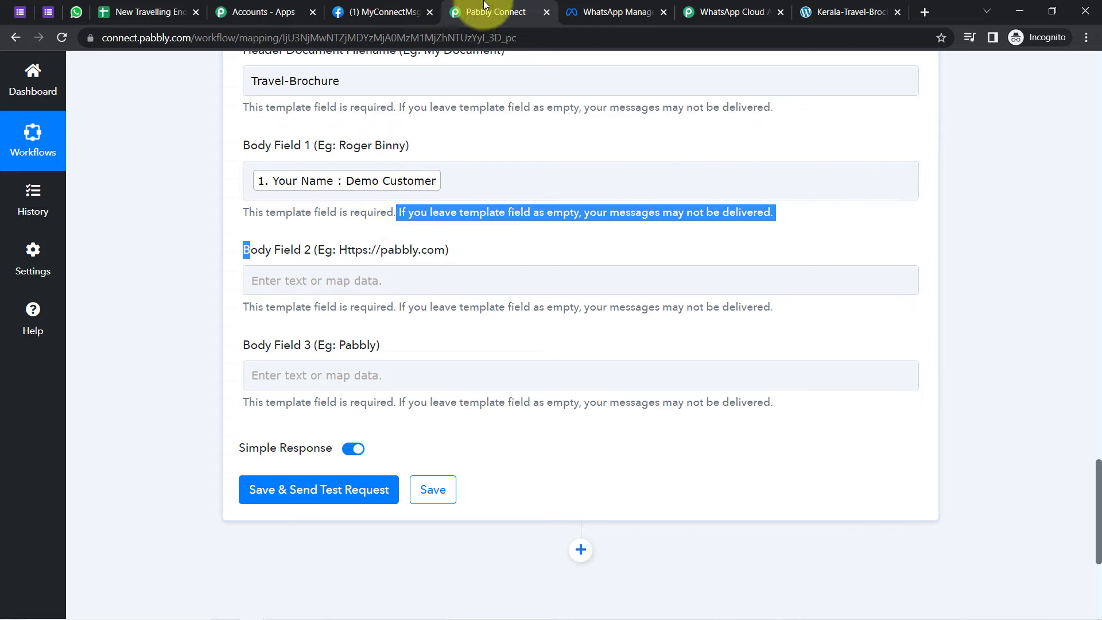
click(619, 12)
drag(513, 486, 491, 486)
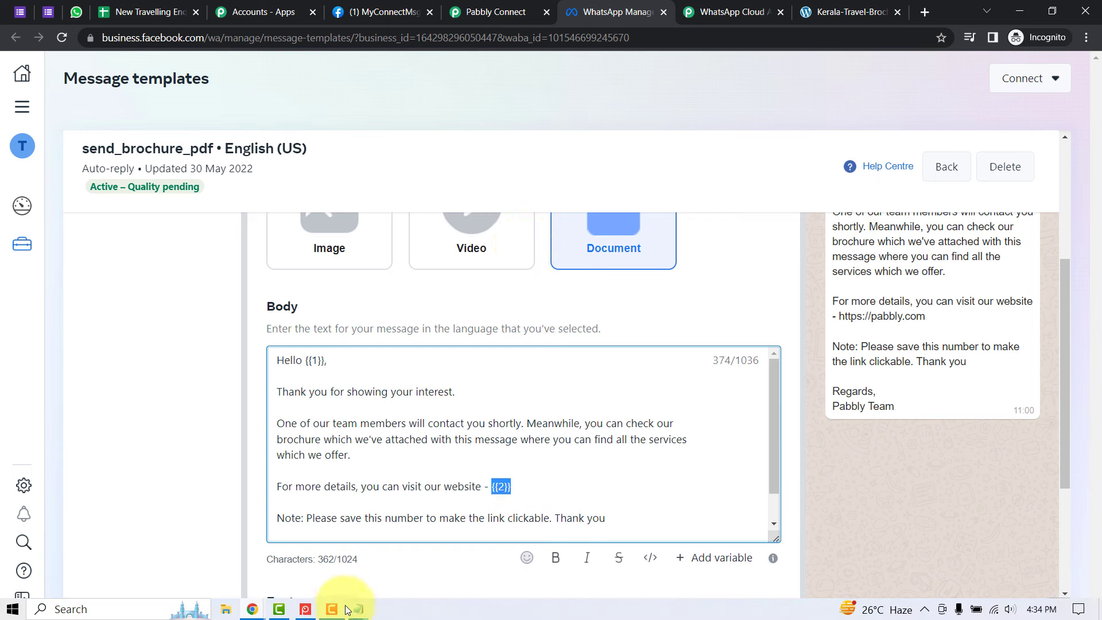
Step: Copy the website link from the brochure notes in Notepad and paste it into Body Field 2
mouse_move(357, 611)
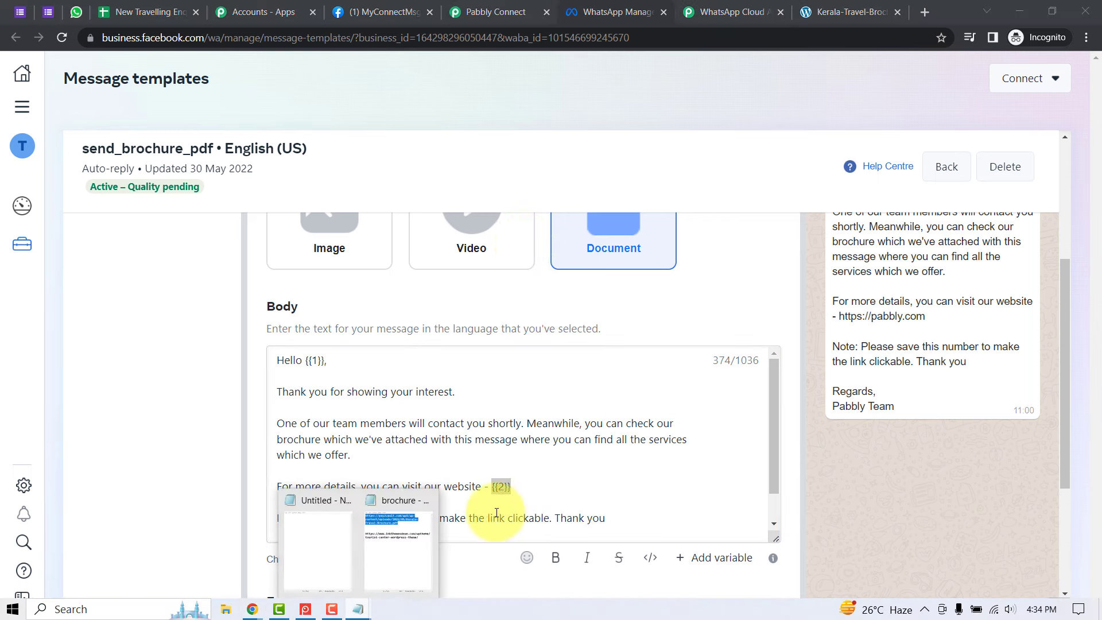
click(414, 551)
drag(996, 268, 676, 247)
click(497, 12)
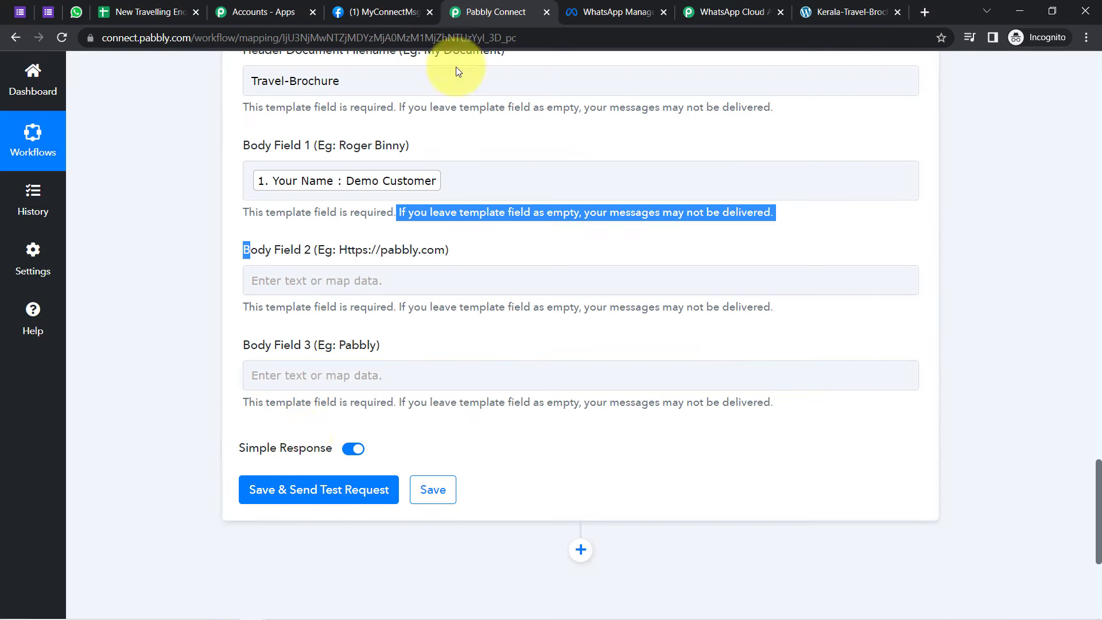
click(305, 279)
text(https://www.mithemesdemo.com/wptheme/tourist-center-wordpress-theme/)
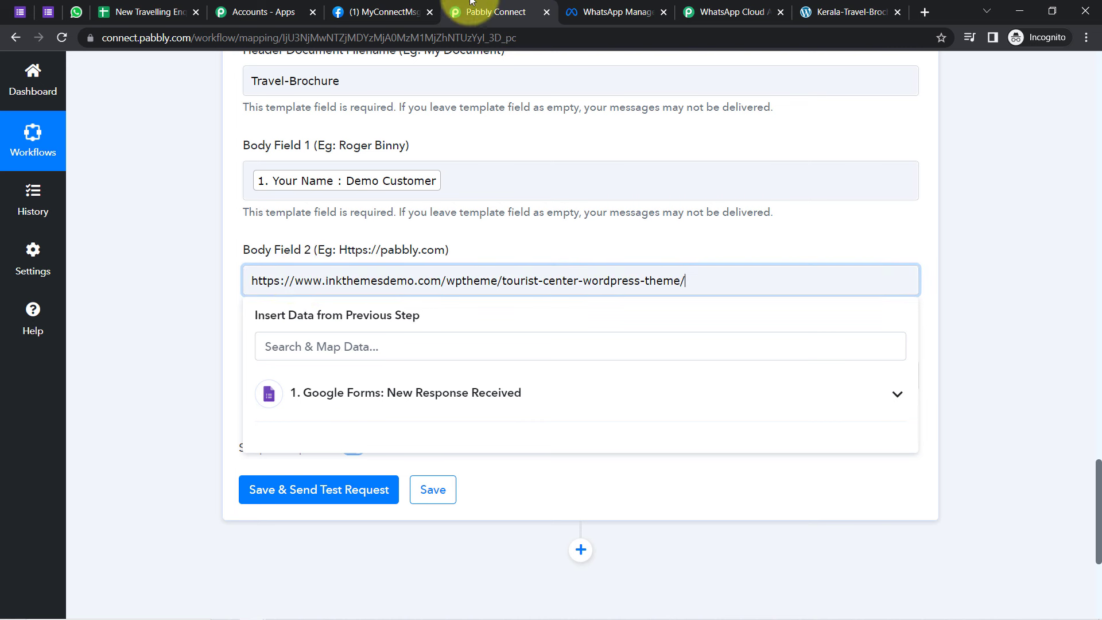
Step: Check the {{3}} signature placeholder and fill Body Field 3 with 'A&B Tour & Travellign Agency'
click(609, 11)
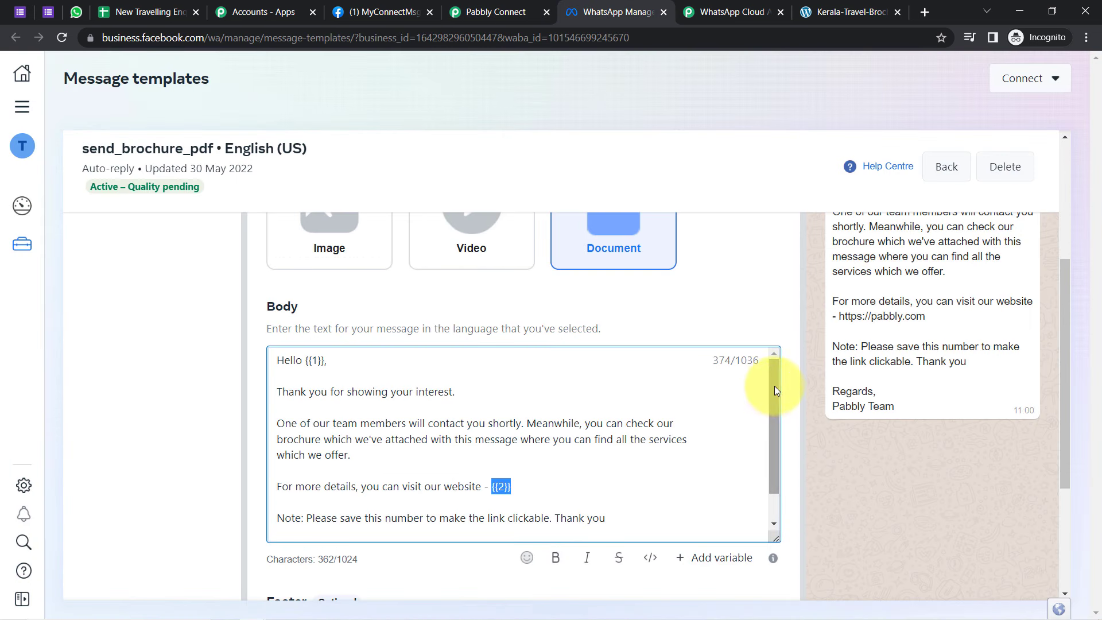
drag(774, 381, 774, 448)
drag(288, 513, 315, 529)
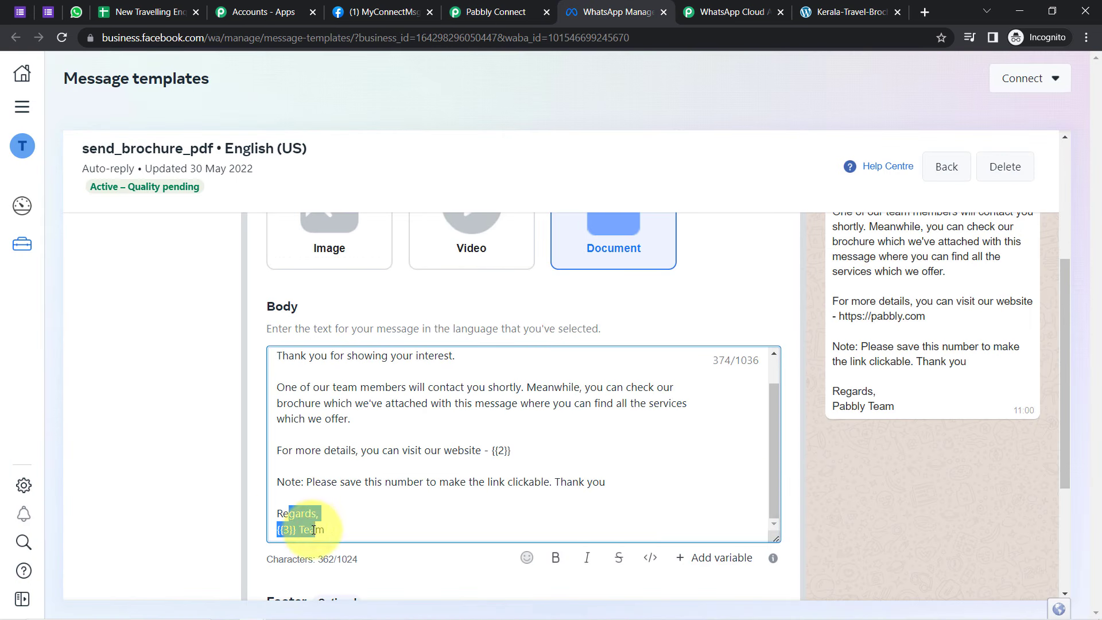
click(455, 11)
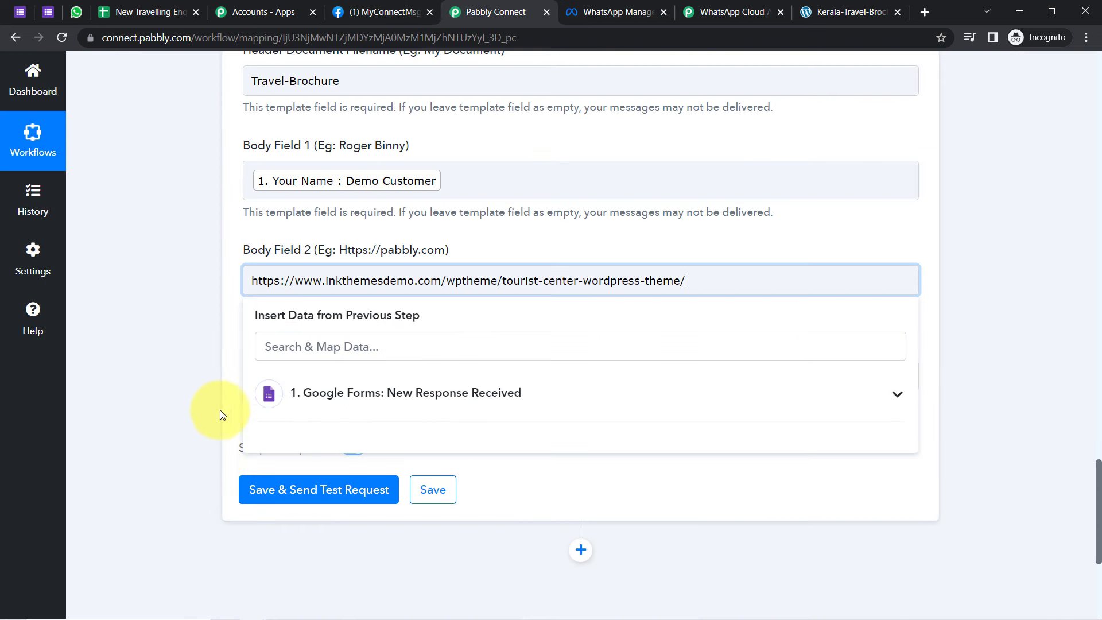
click(235, 317)
click(268, 375)
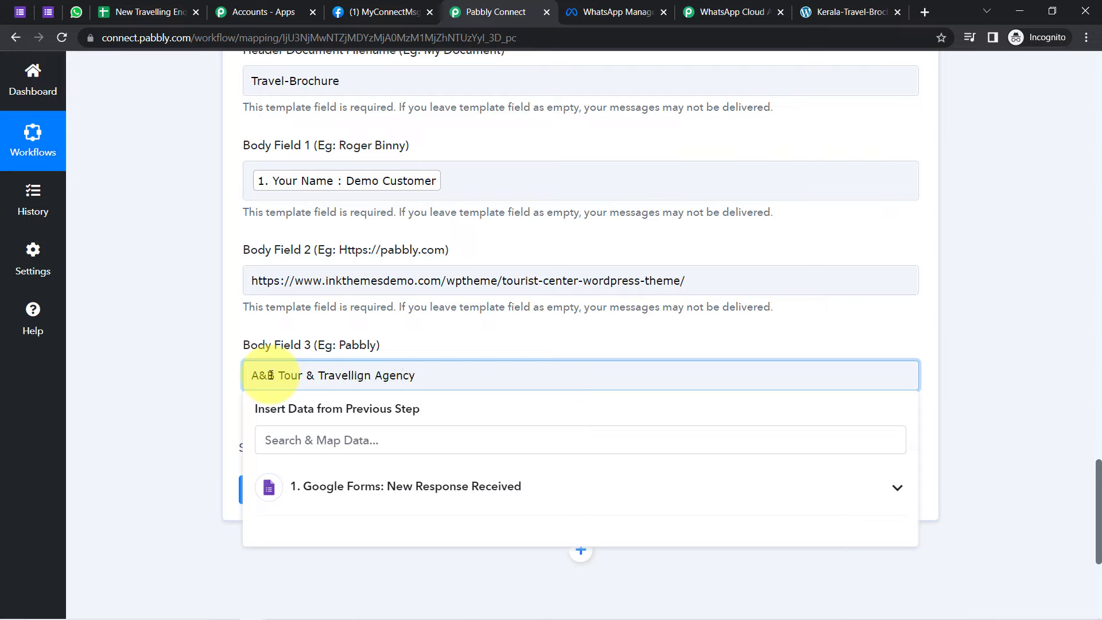
click(1062, 508)
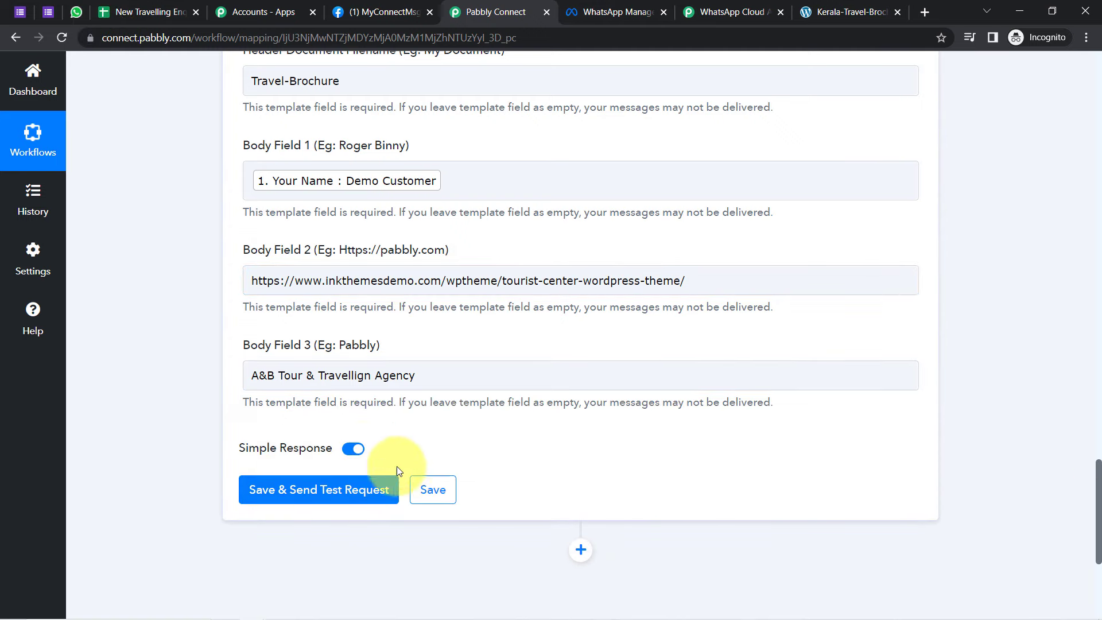
drag(1099, 522, 1095, 445)
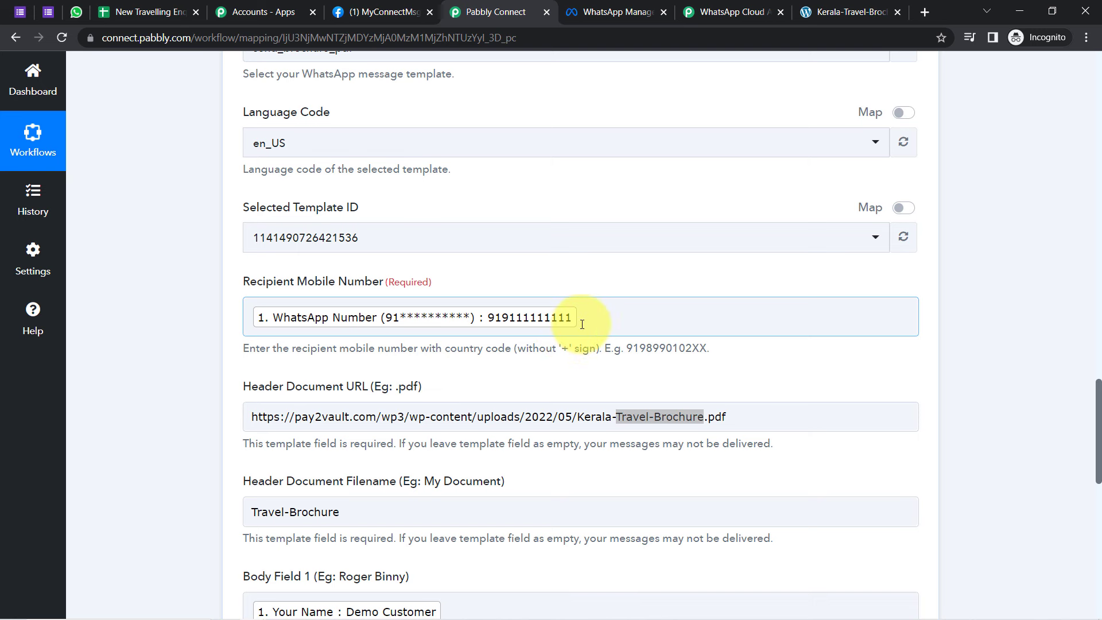
click(76, 12)
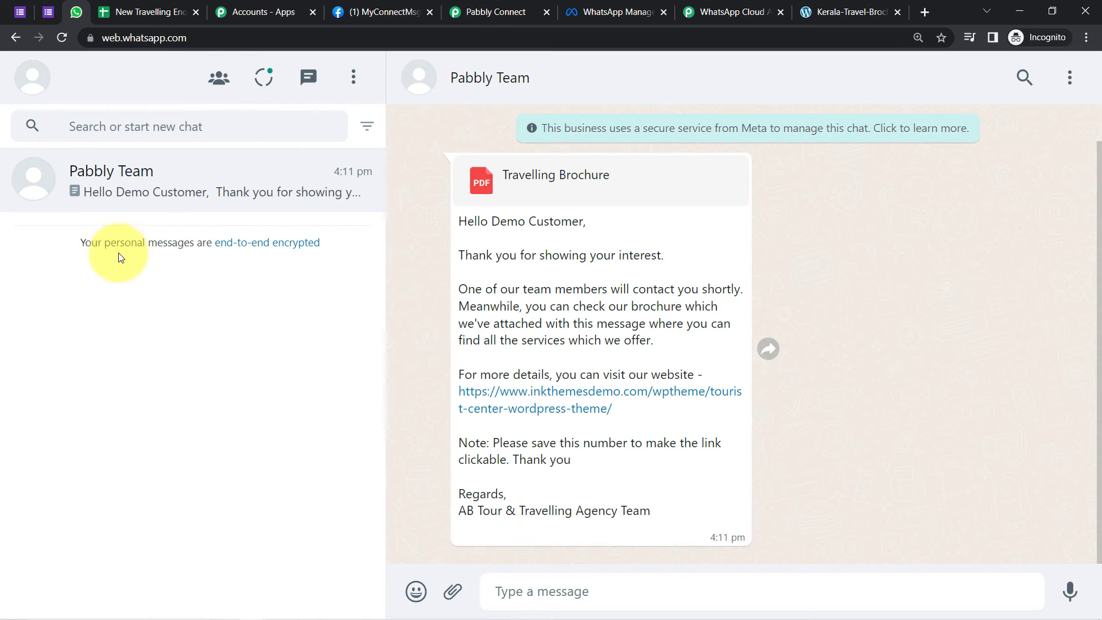
Step: Delete the Pabbly Team chat in WhatsApp Web, then return to the Pabbly Connect workflow
click(1071, 86)
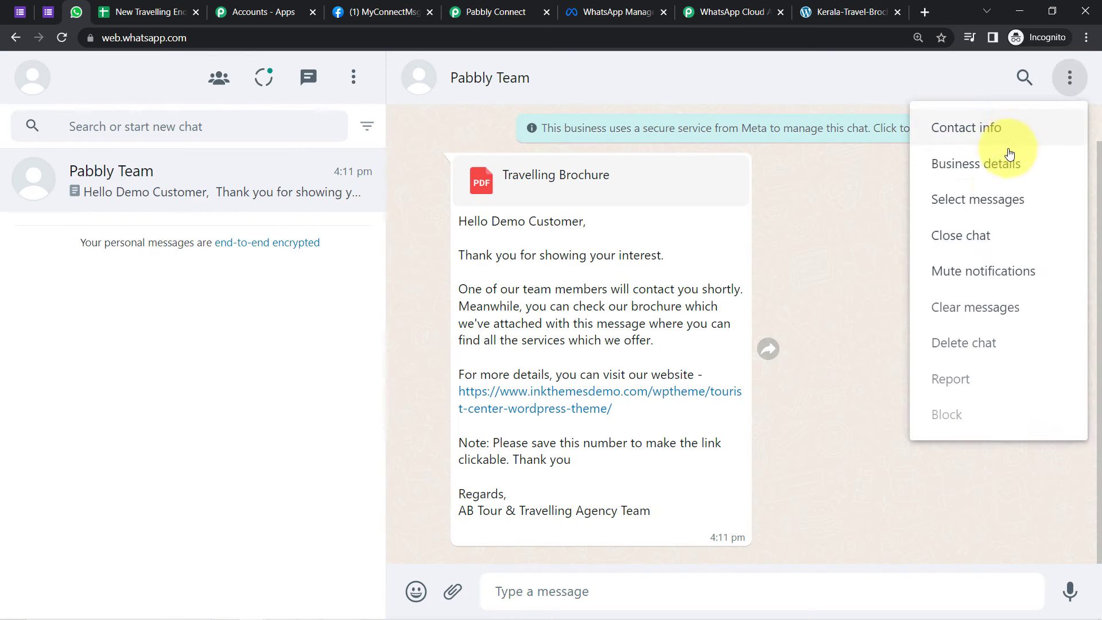
click(976, 352)
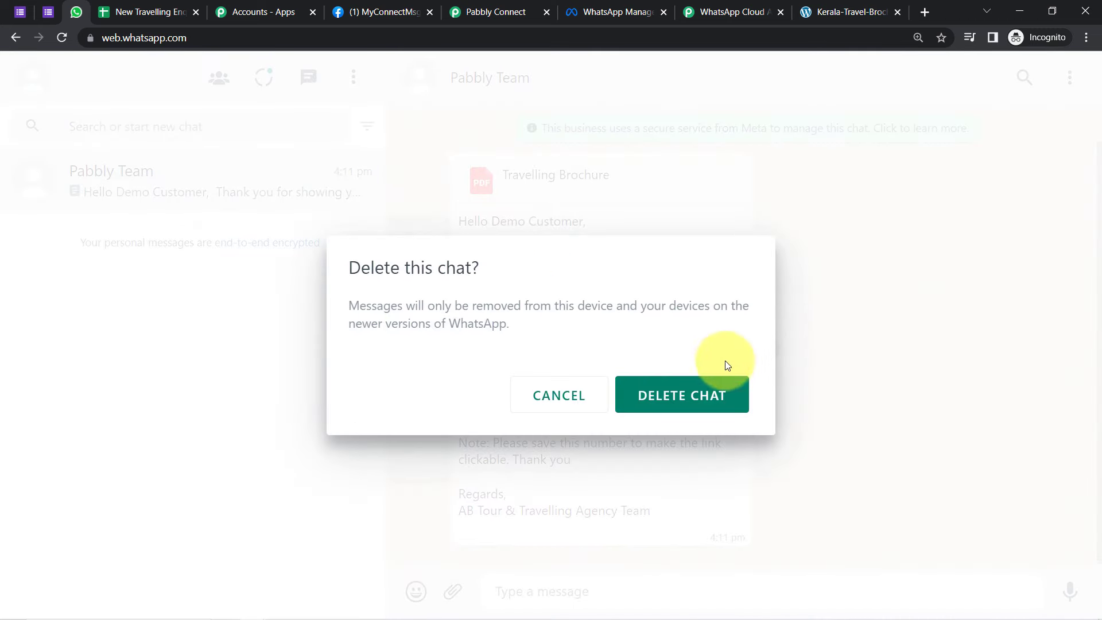
click(695, 390)
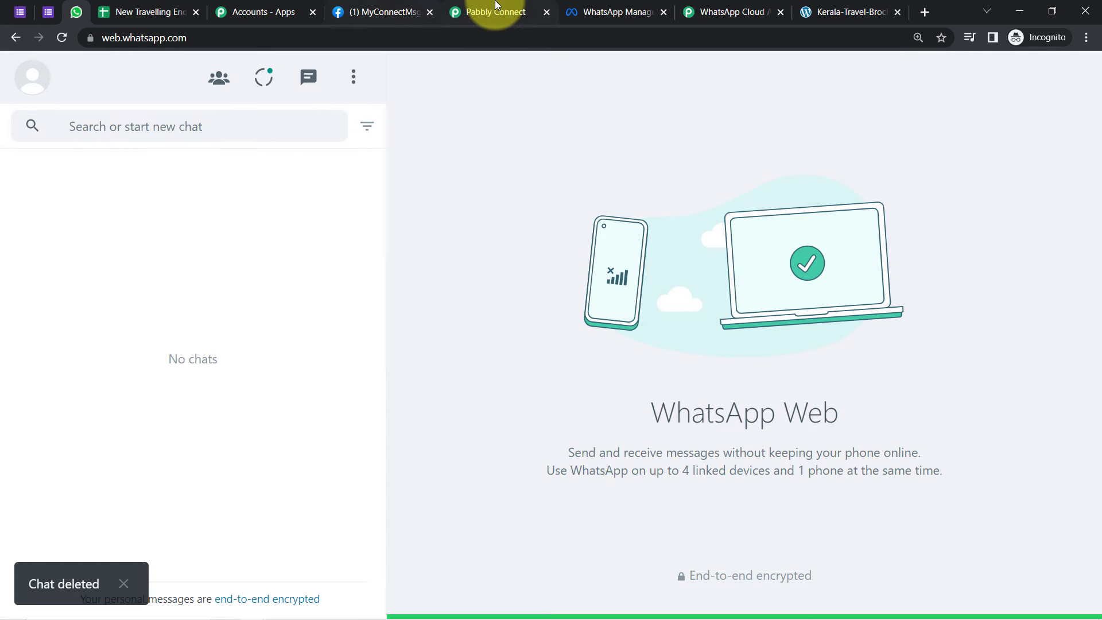
click(496, 7)
Step: Replace the mapped recipient with a test phone number, save, and send a test WhatsApp message
click(605, 326)
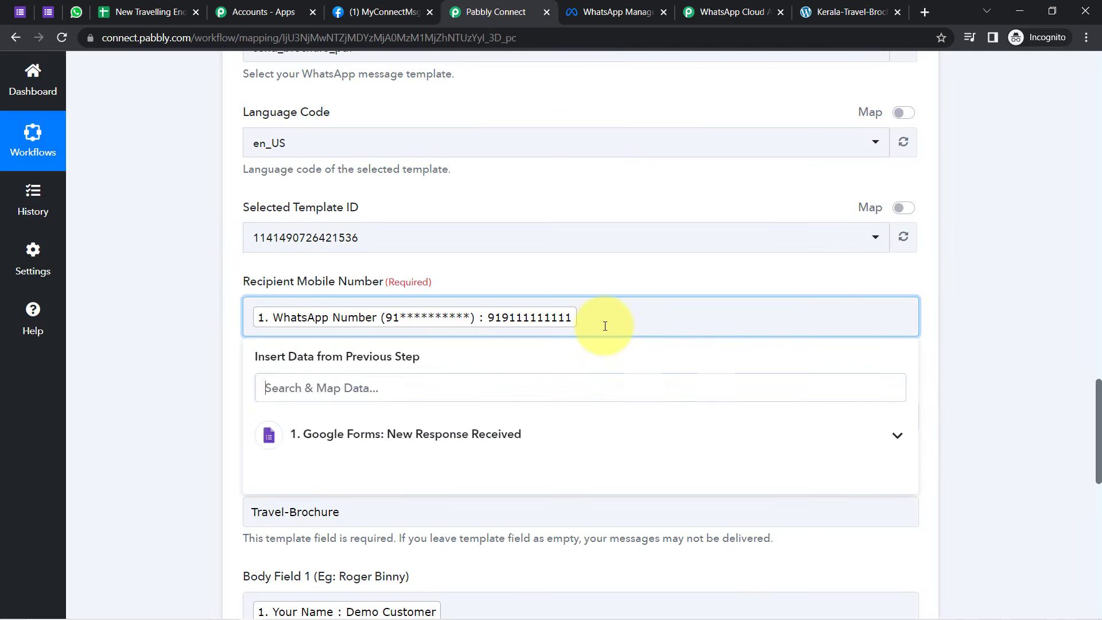
key(BackSpace)
text(91)
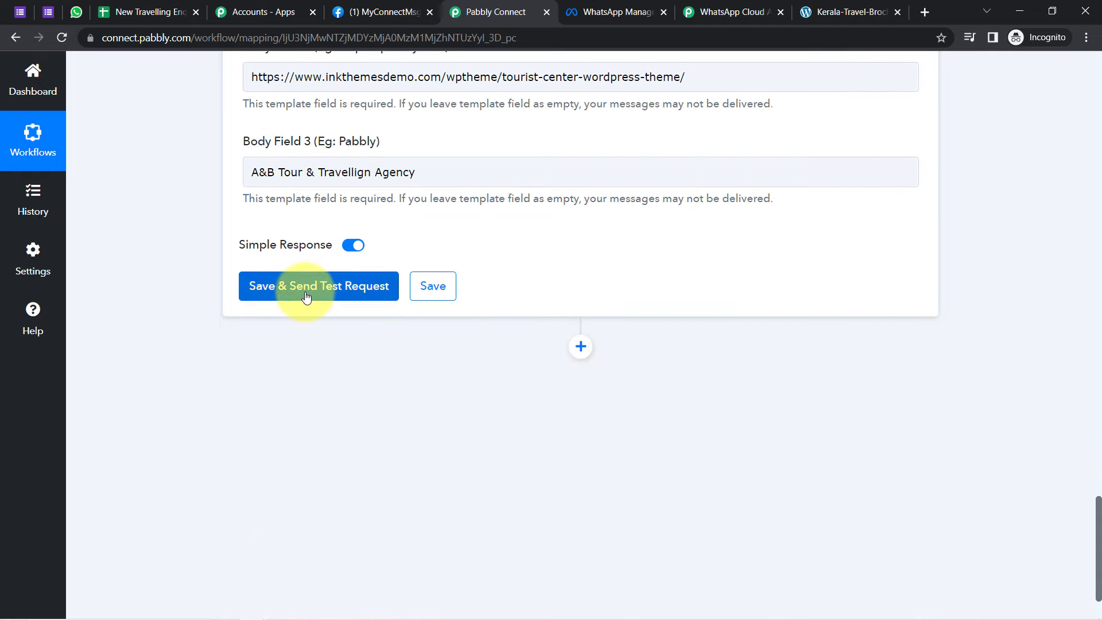
click(306, 295)
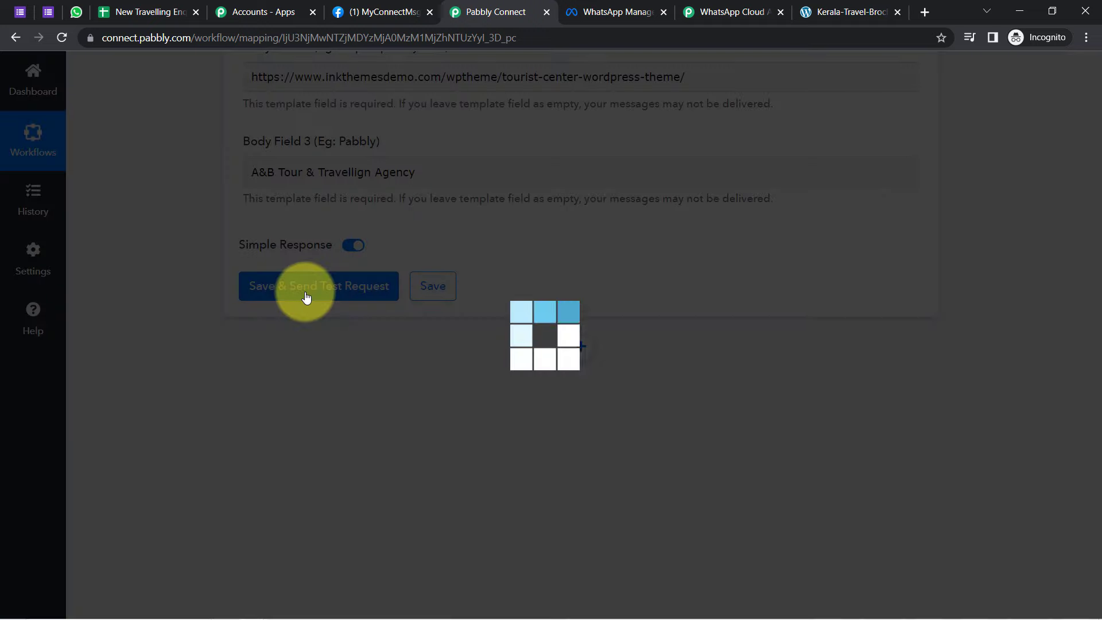
click(76, 11)
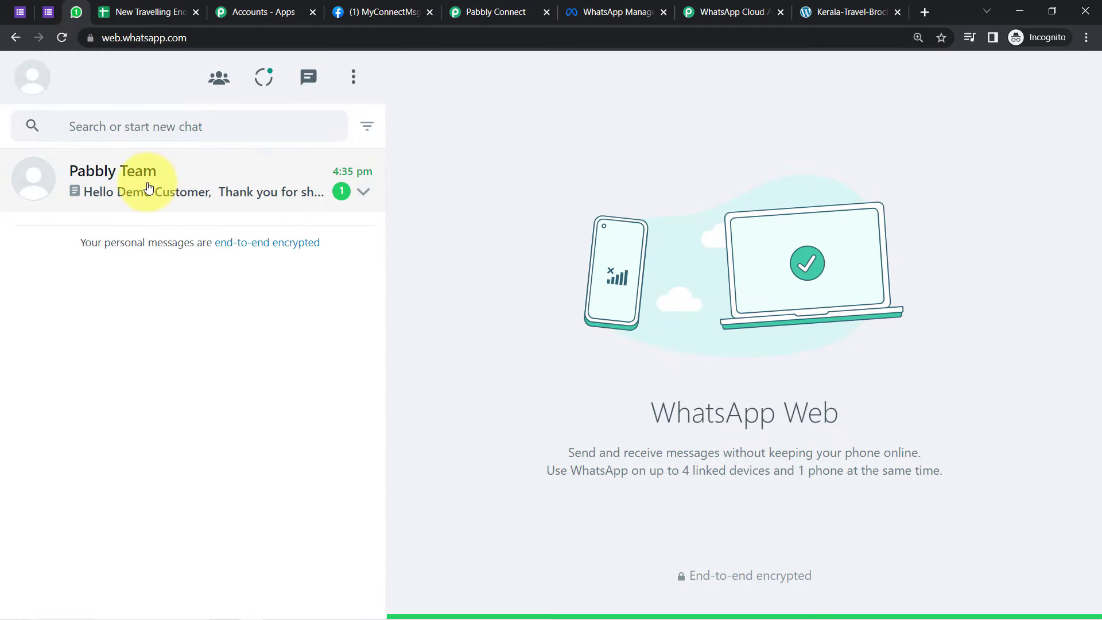
Step: Open the new Pabbly Team message and visit the website link it contains
click(148, 187)
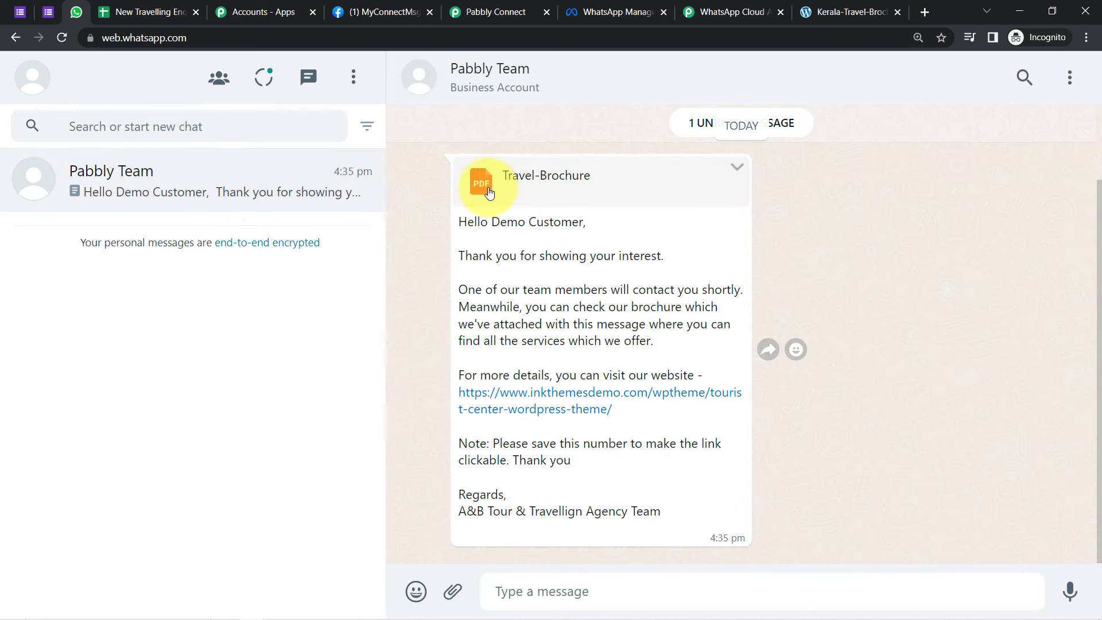
drag(460, 222, 578, 499)
click(526, 344)
click(551, 410)
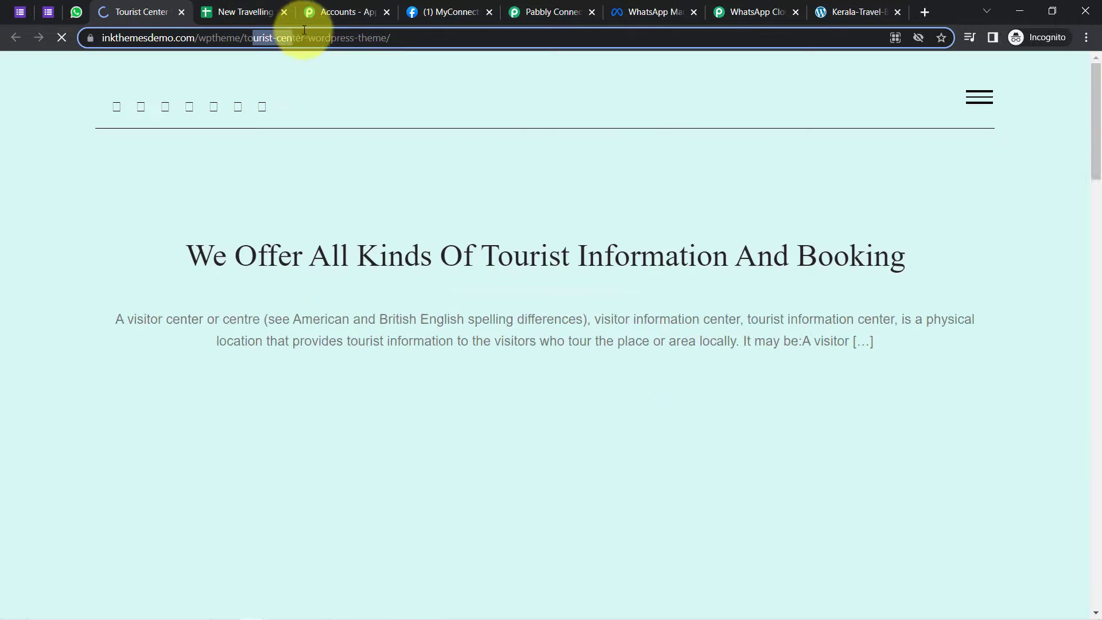
drag(310, 37, 331, 121)
click(183, 304)
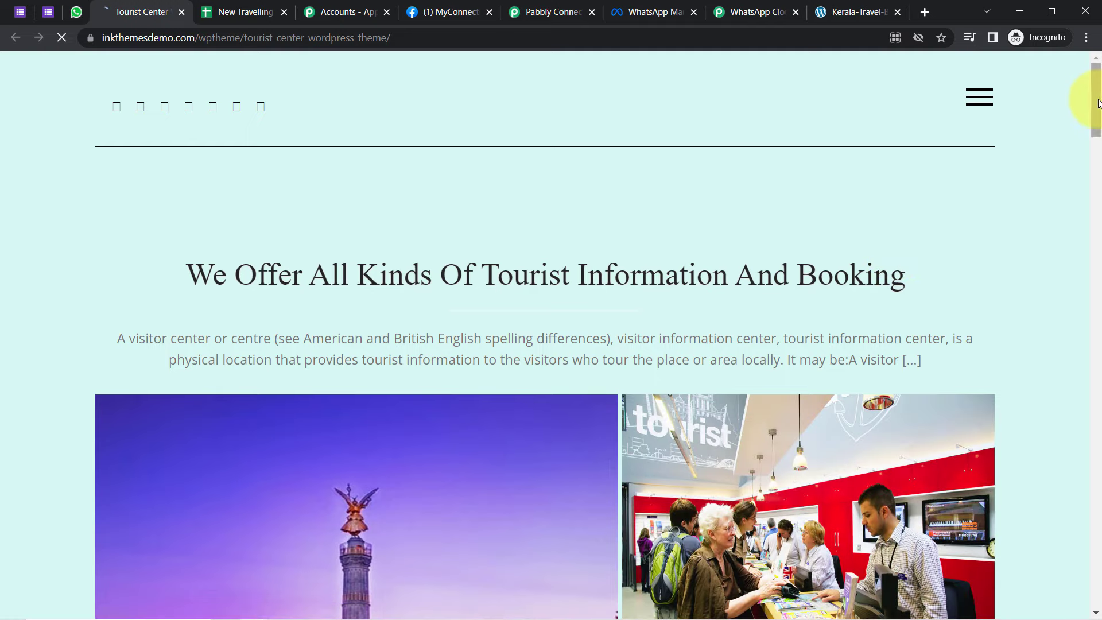
drag(1096, 99, 1097, 210)
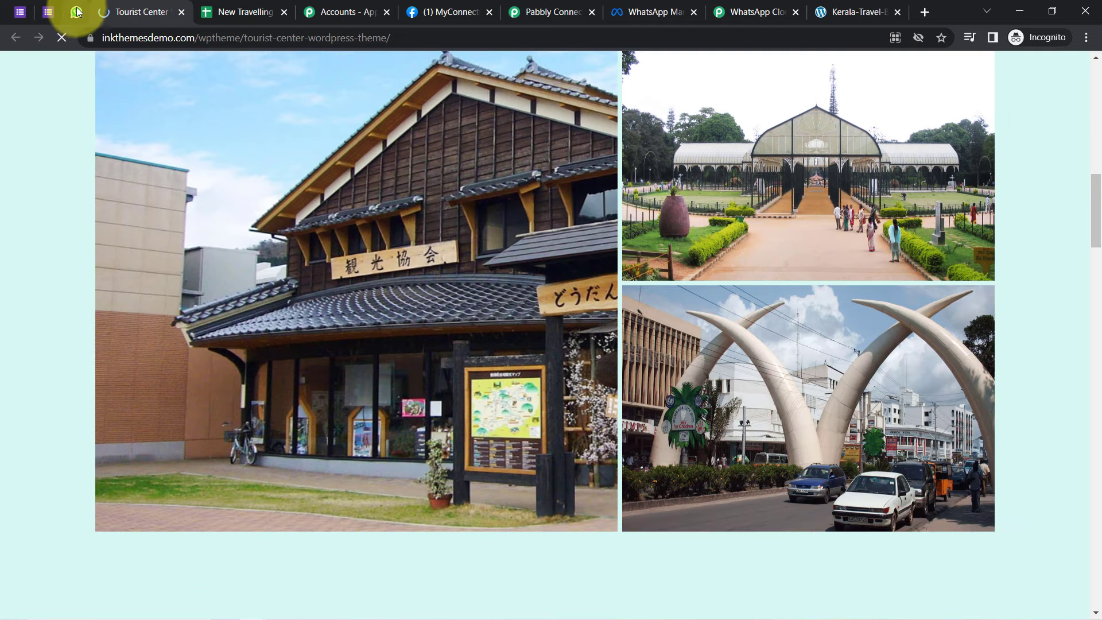
click(77, 12)
Step: Download Travel-Brochure.pdf into Desktop\diagram, open it, and close the leftover web pages
click(562, 185)
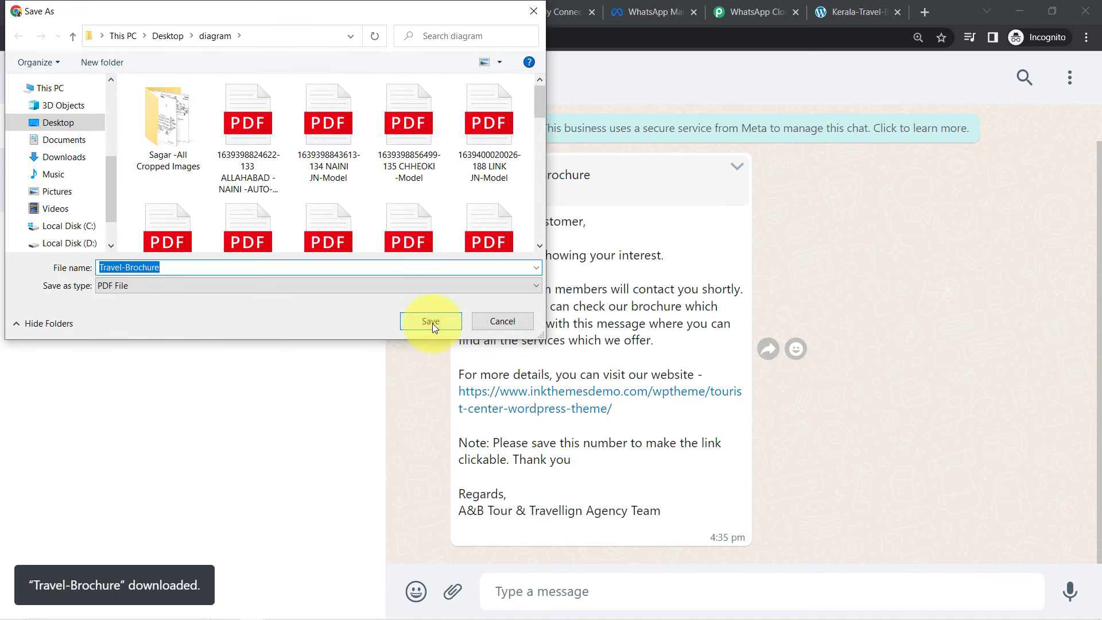
click(433, 323)
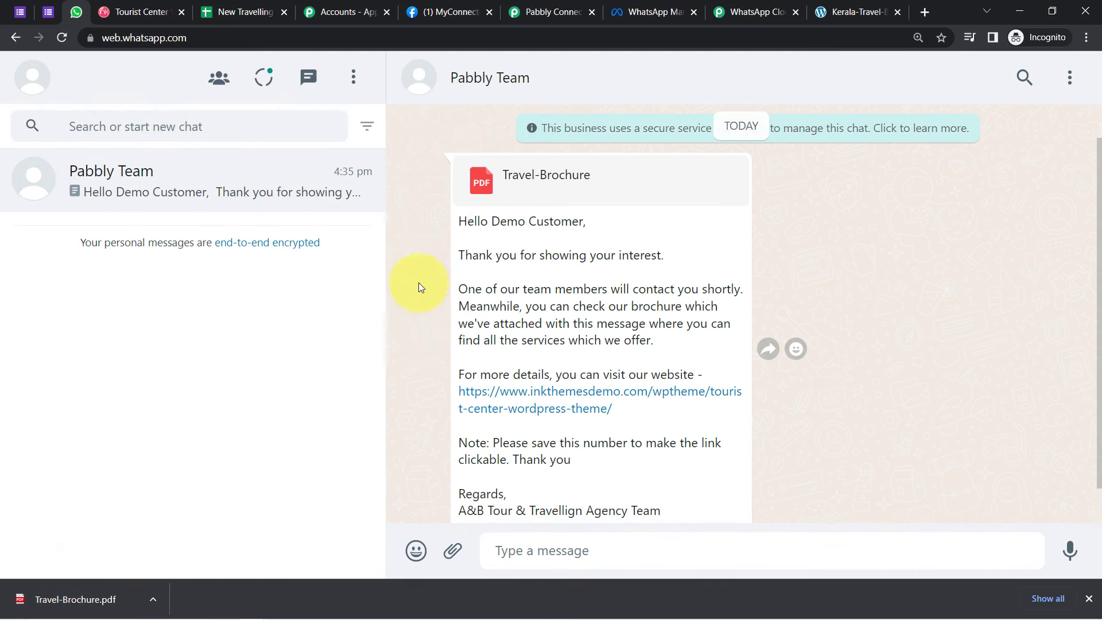
click(66, 591)
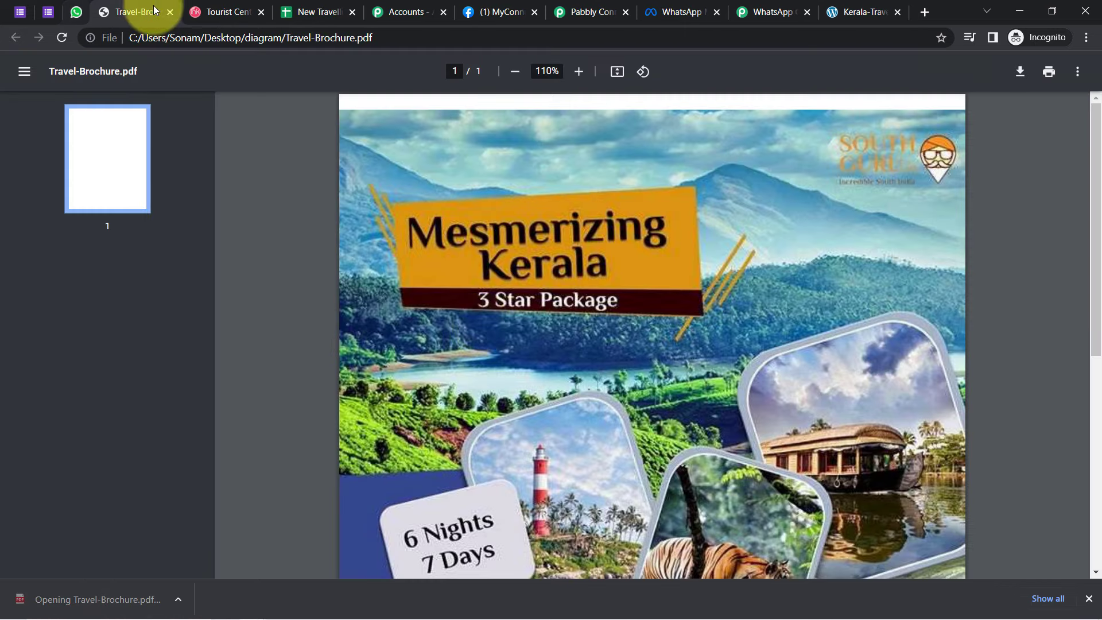
click(898, 13)
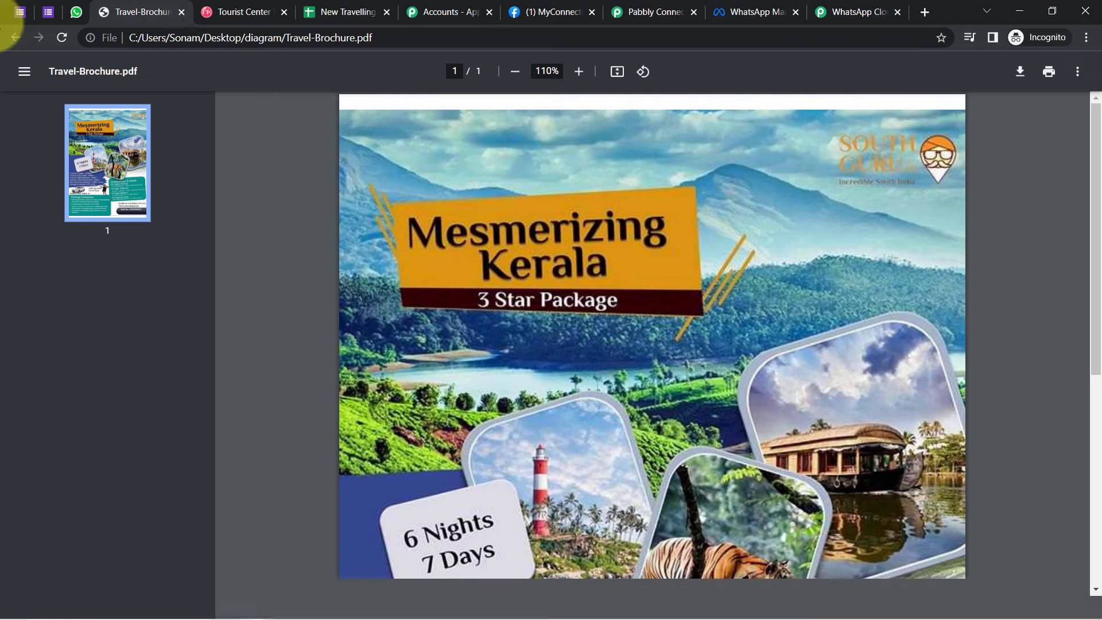
click(897, 12)
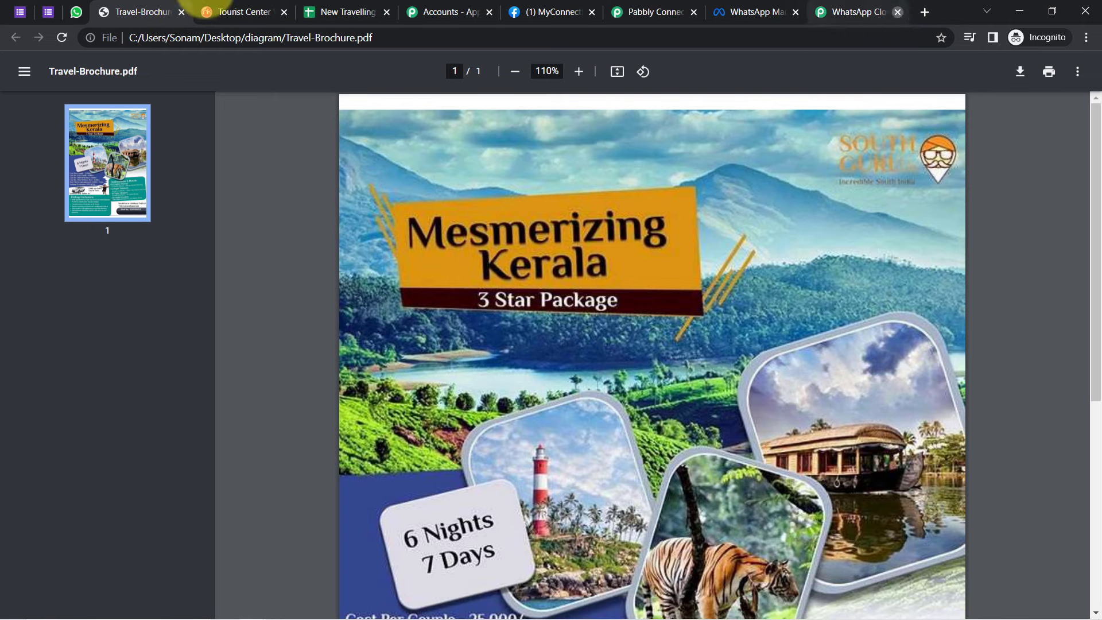
click(48, 12)
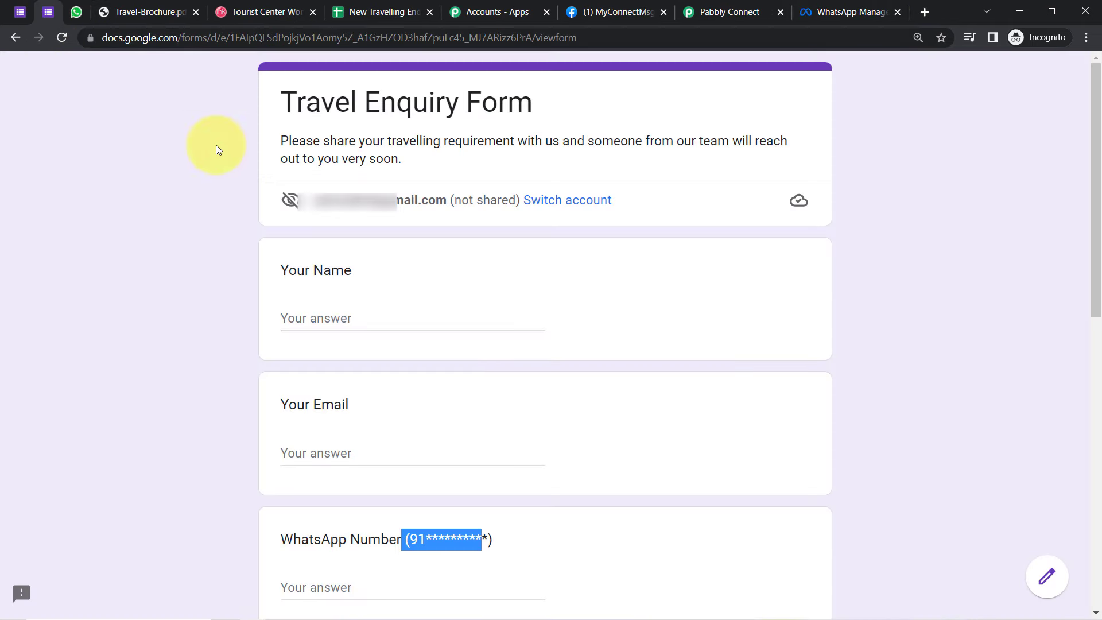
Step: Delete the Pabbly Team test chat from WhatsApp Web and return to the Pabbly Connect workflow
click(76, 12)
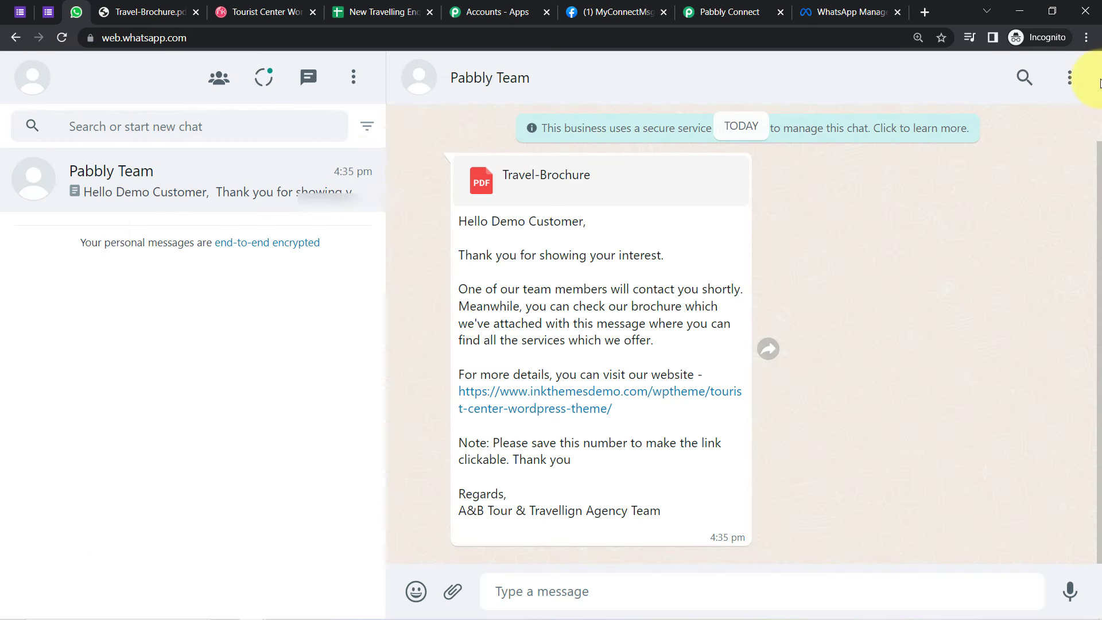
click(1071, 80)
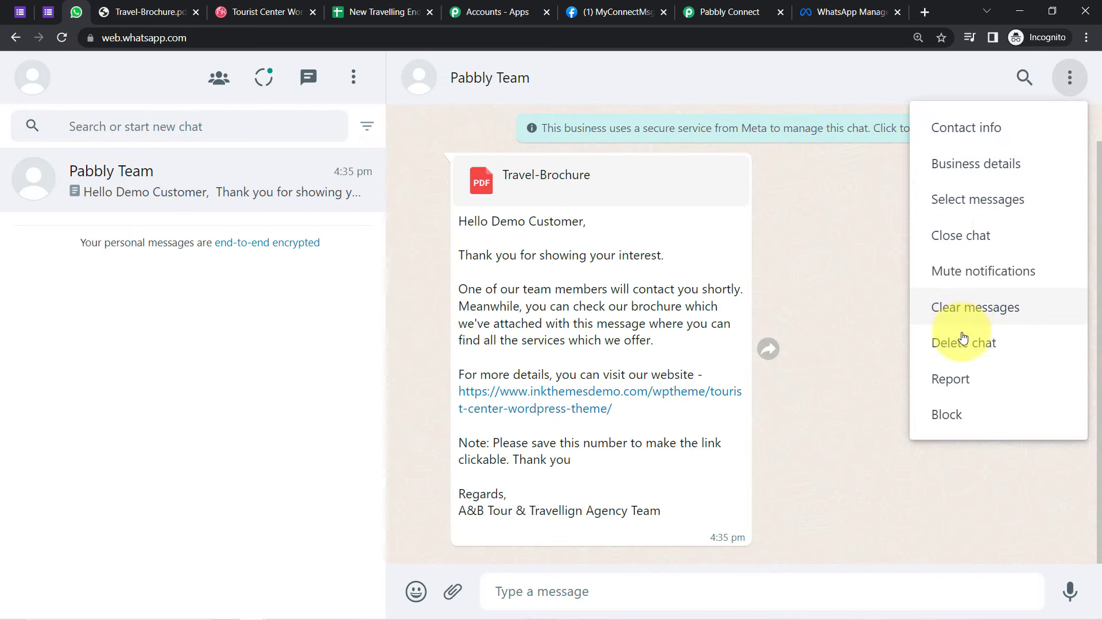
click(963, 342)
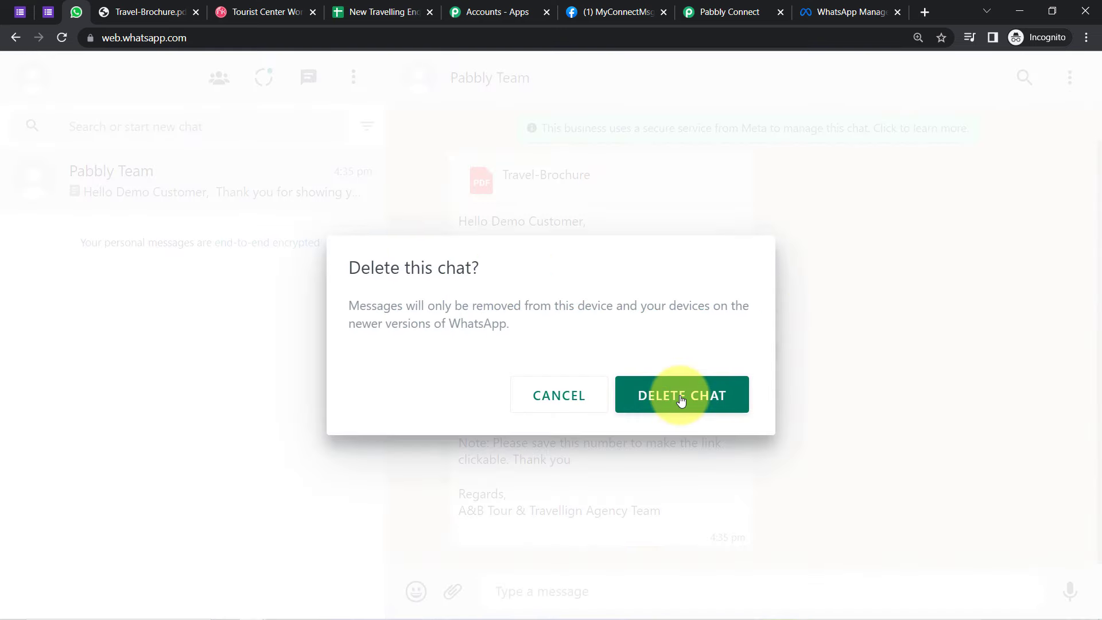
click(680, 399)
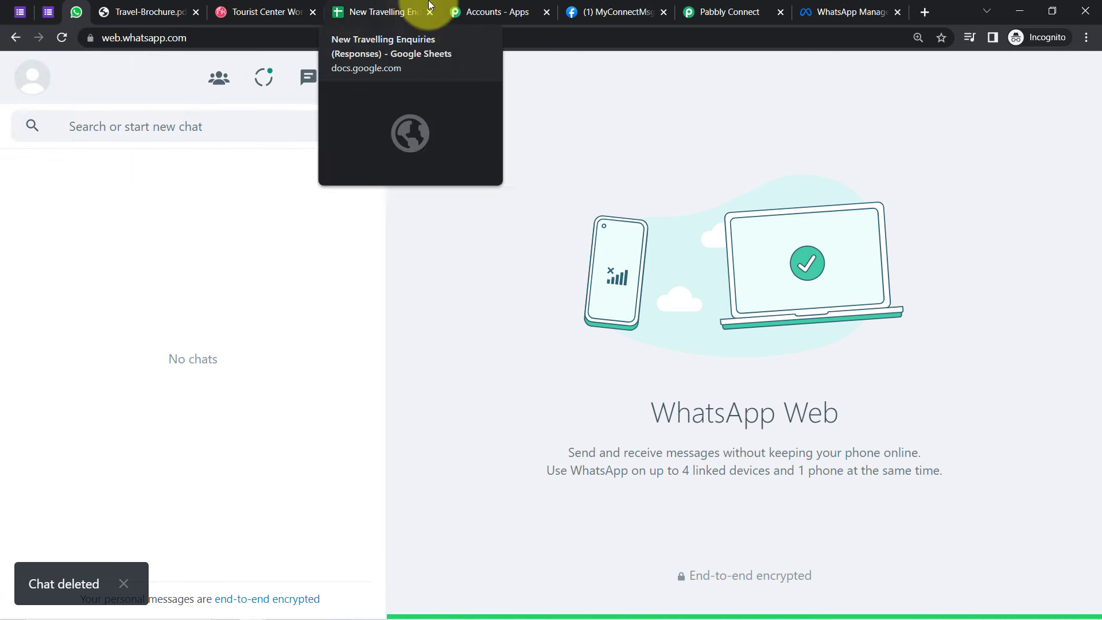
click(727, 12)
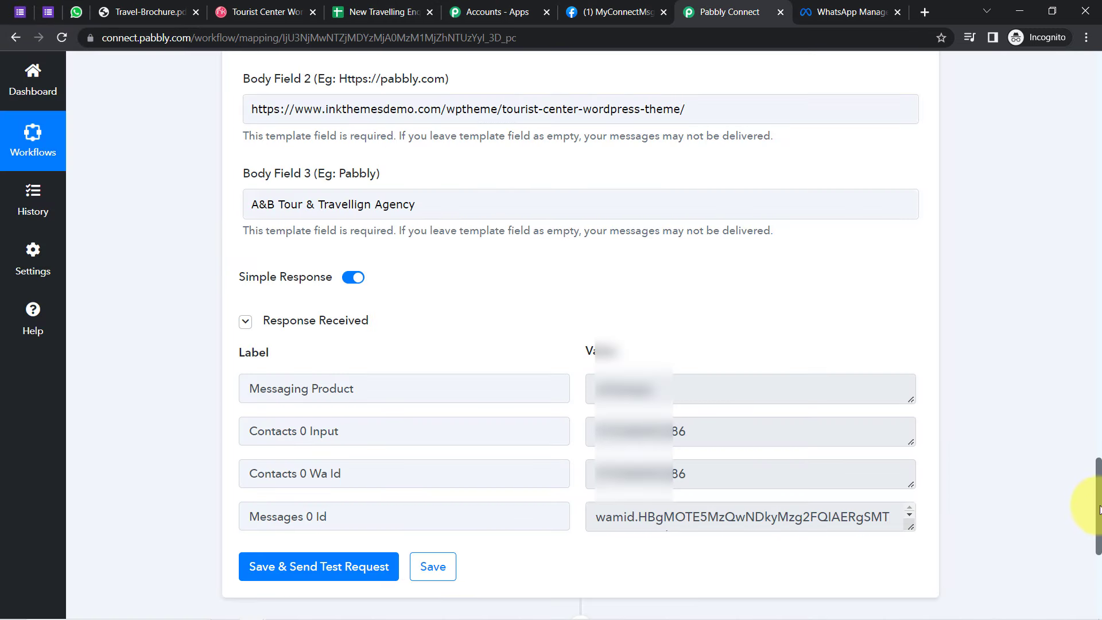
Step: Pin the Pabbly Connect tab and move it to the first position
scroll(1099, 510, up, 2)
scroll(1081, 430, down, 3)
right_click(717, 5)
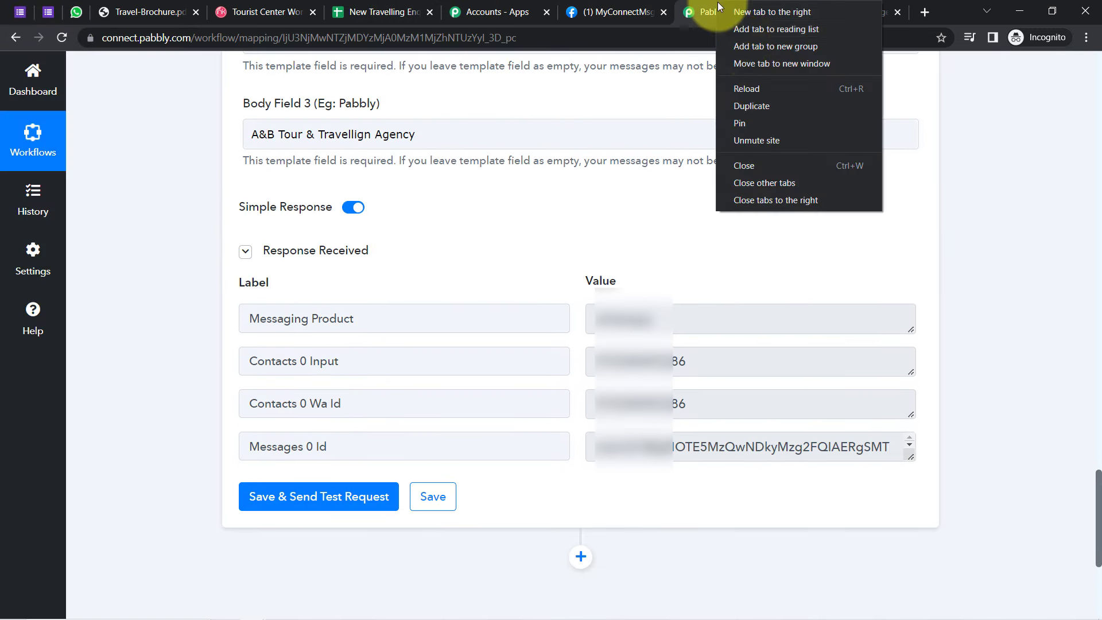
click(737, 122)
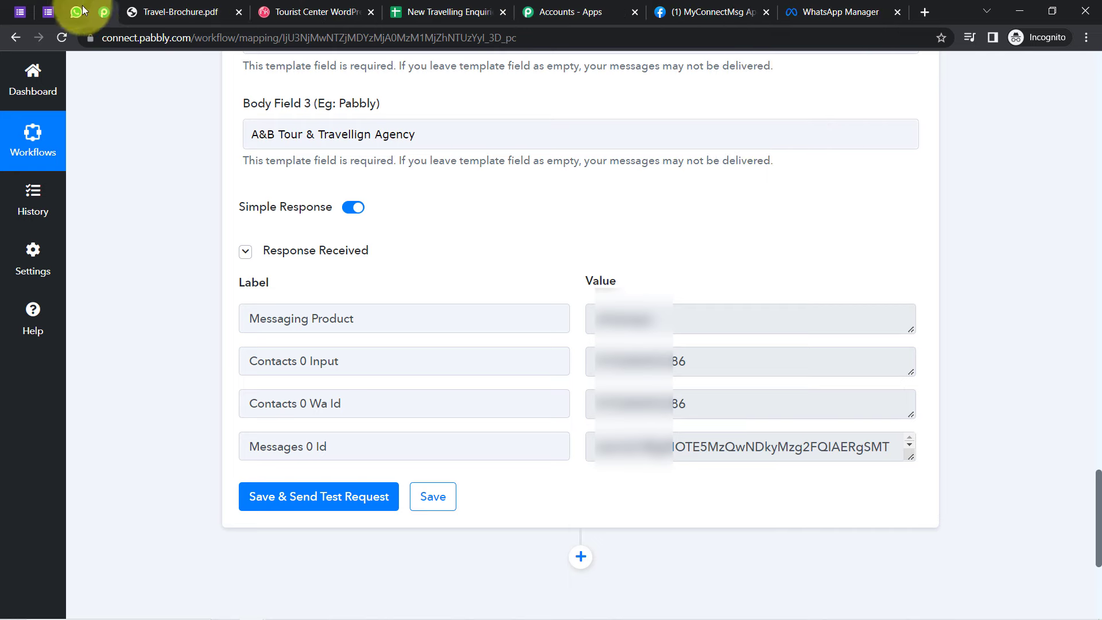
drag(98, 9, 0, 15)
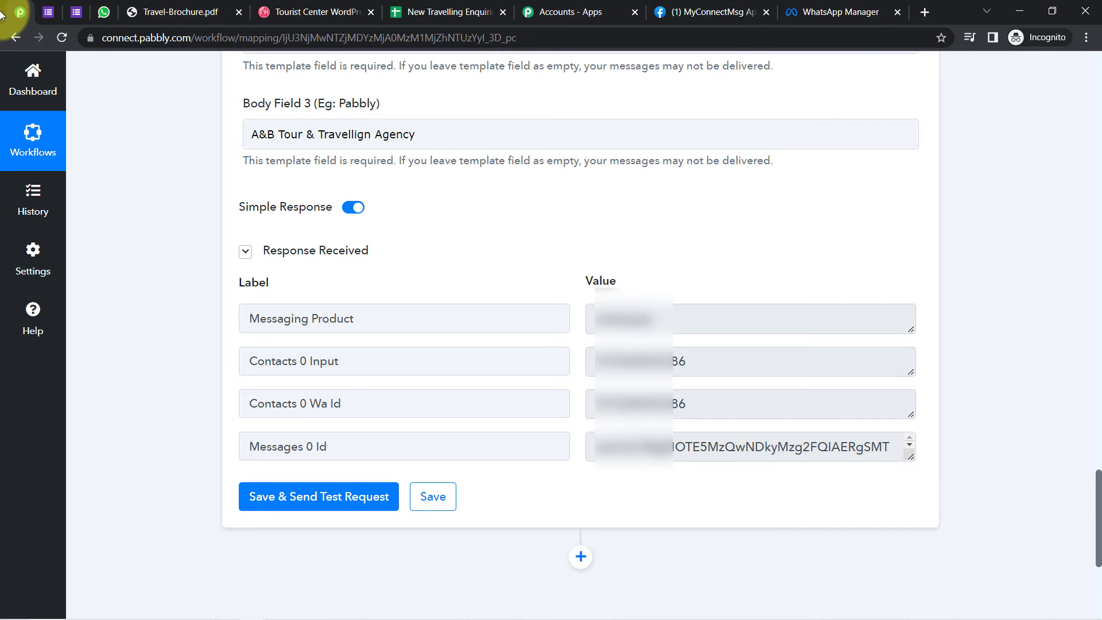
Step: Reload the live Travel Enquiry Form, then close the brochure PDF, Tourist Center and Accounts - Apps tabs
click(47, 14)
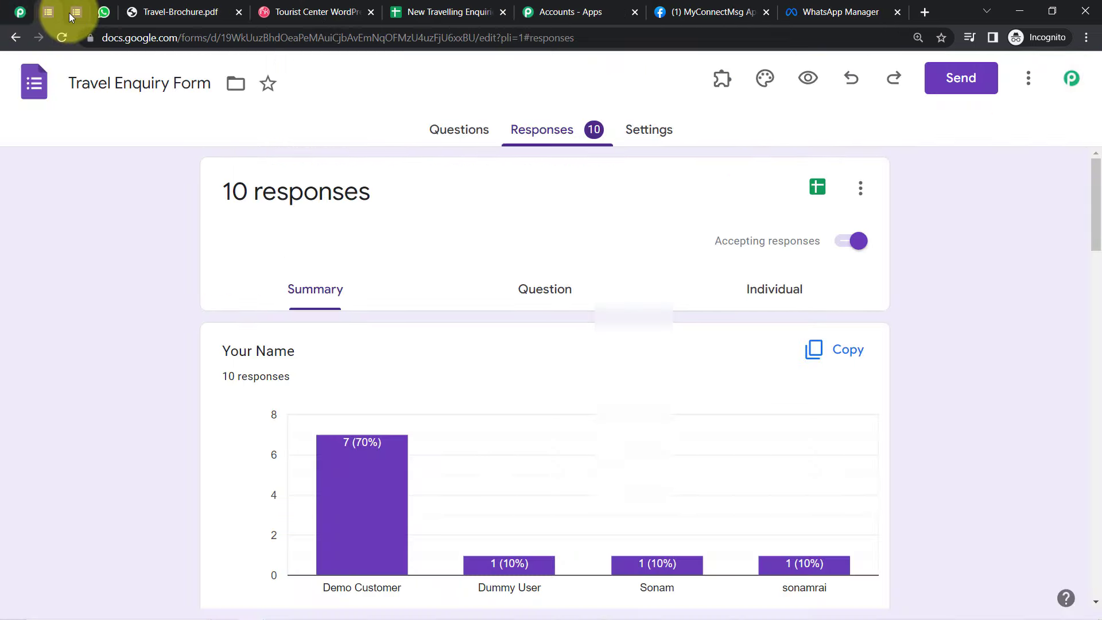
click(73, 12)
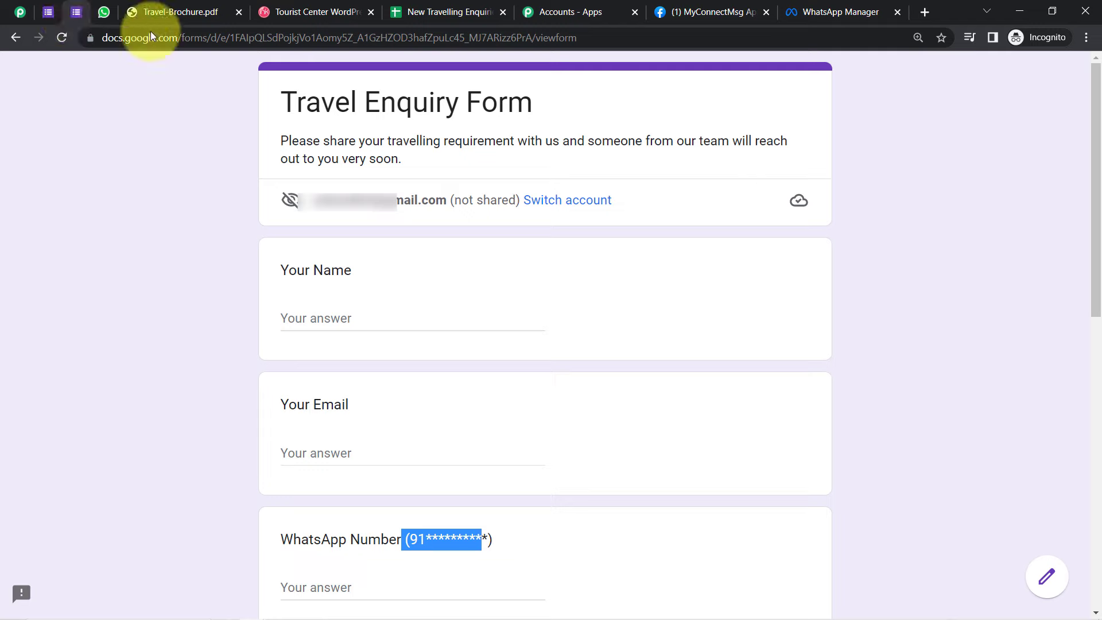
click(61, 37)
click(102, 13)
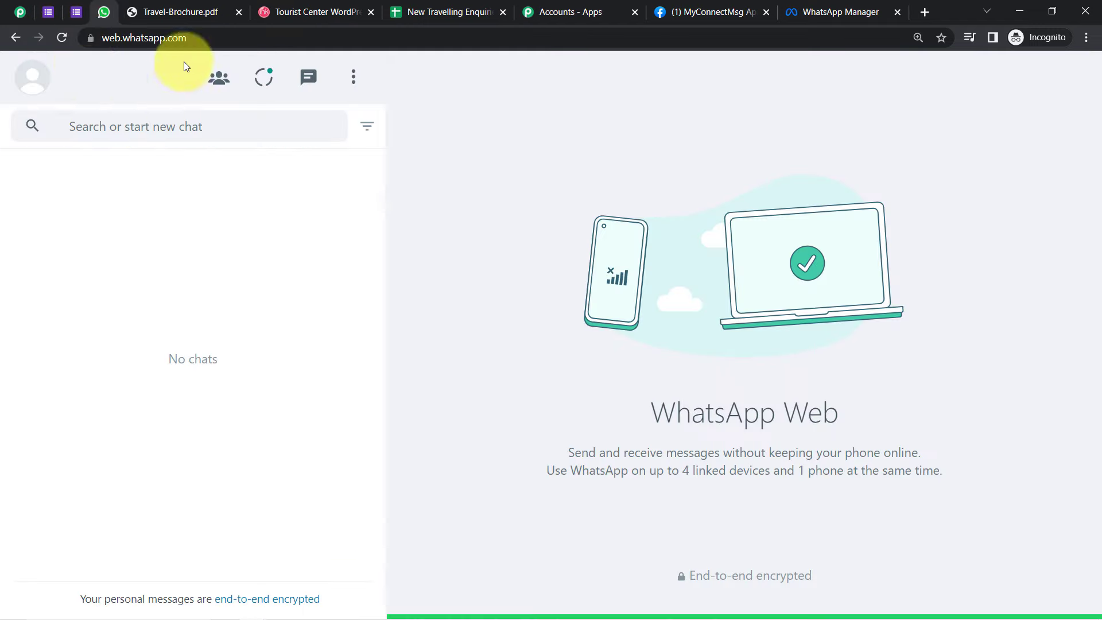
click(183, 12)
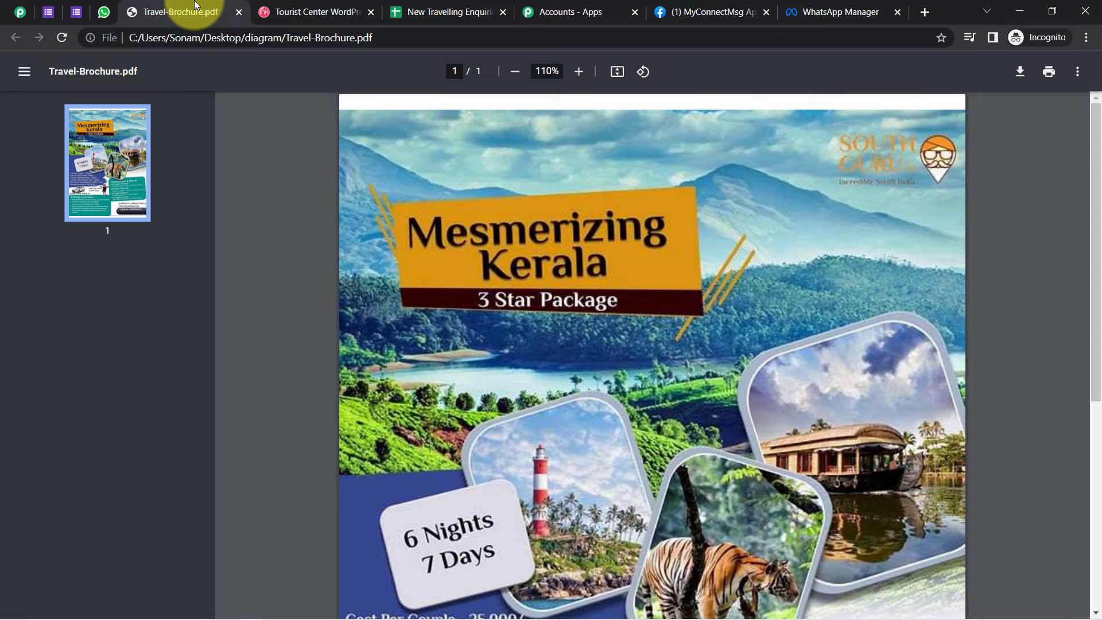
click(237, 13)
click(236, 14)
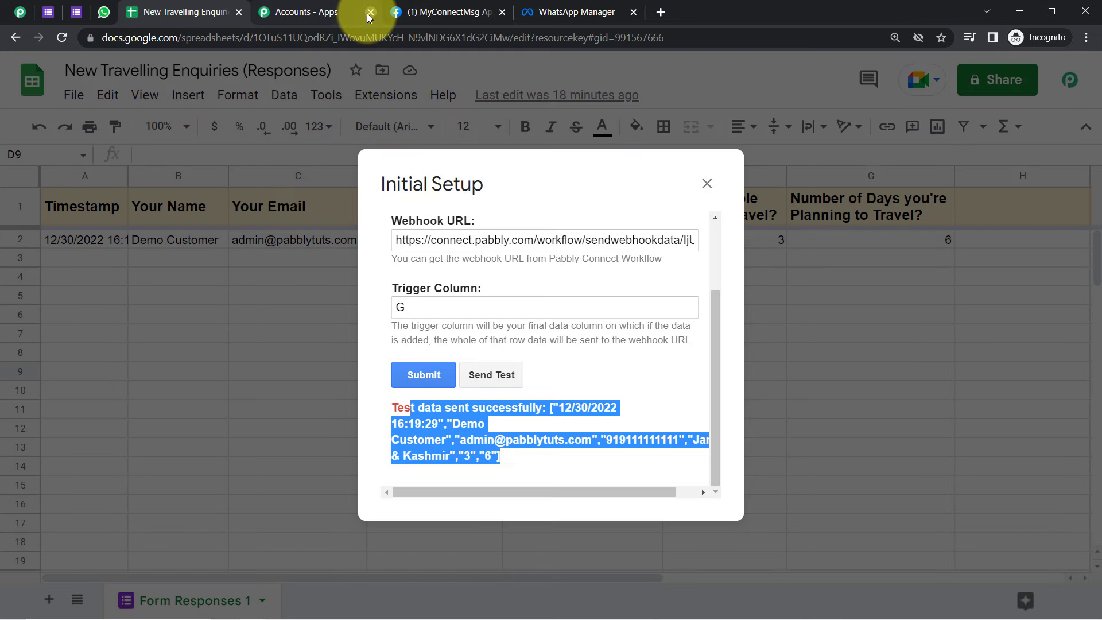
click(370, 12)
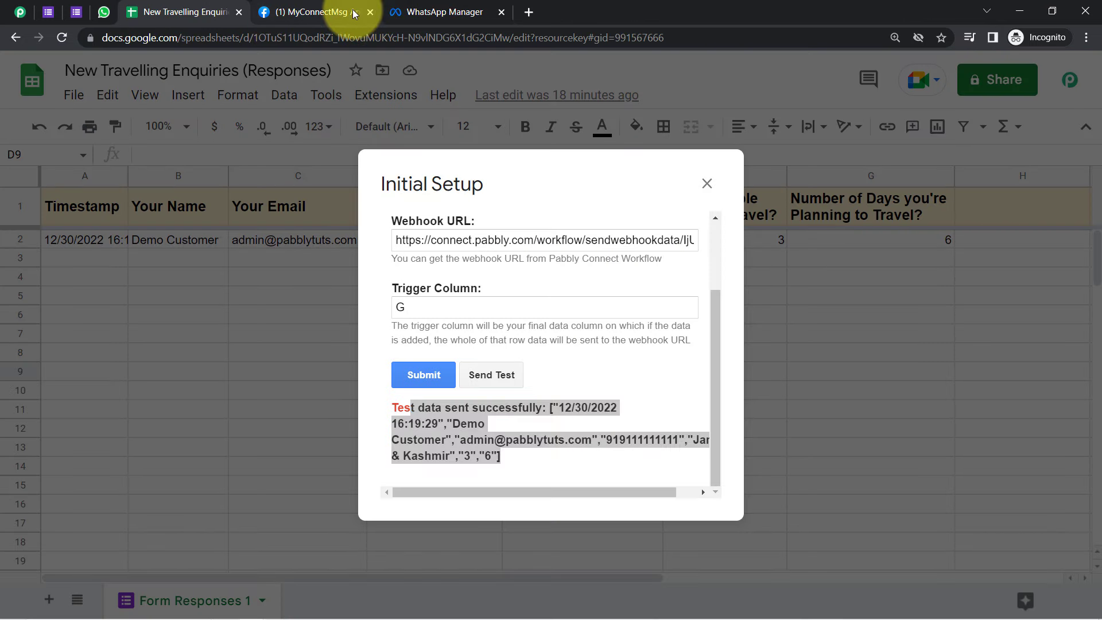
Step: Close the MyConnectMsg developer and WhatsApp Manager tabs
click(365, 12)
click(370, 12)
click(370, 12)
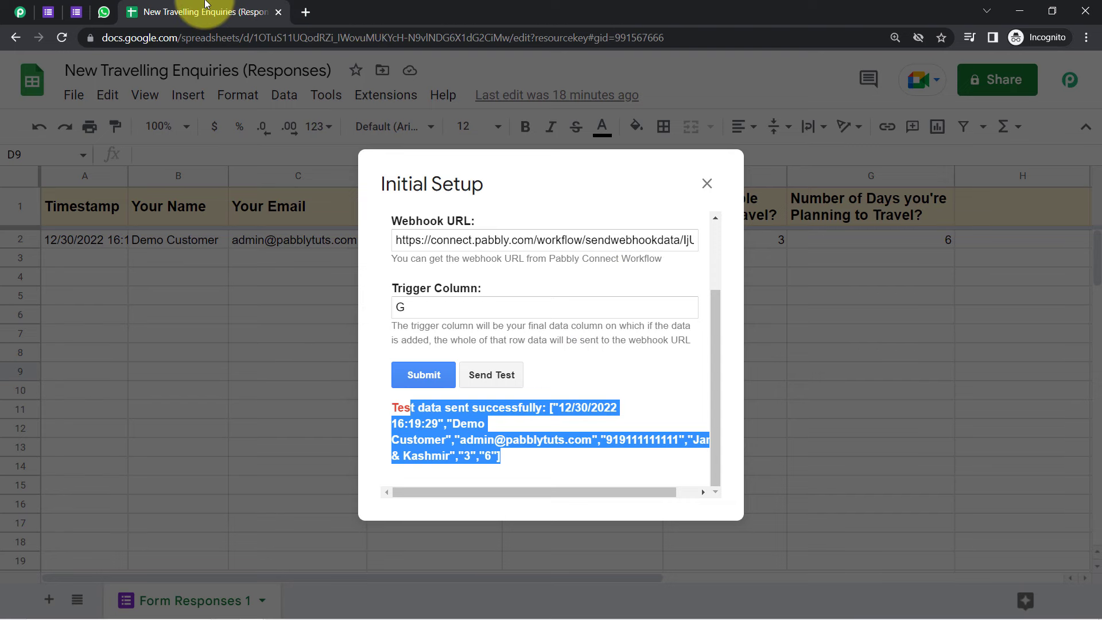
Step: Submit the Pabbly Connect webhook Initial Setup, close the dialog, and check the sheet's Extensions menu
click(424, 374)
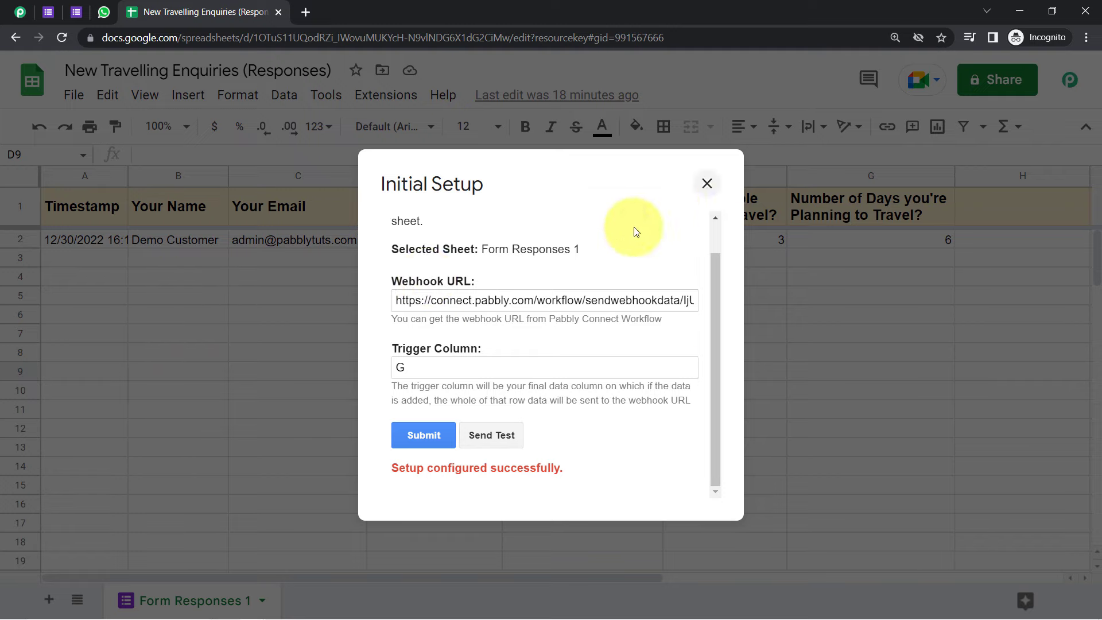
click(418, 431)
click(706, 183)
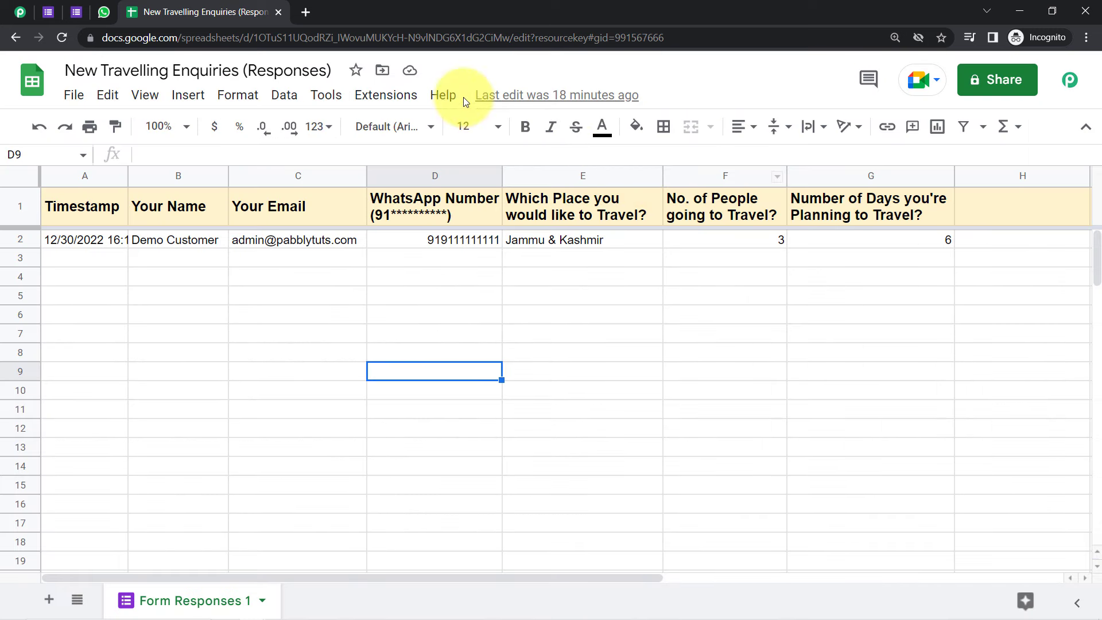
click(385, 98)
mouse_move(485, 338)
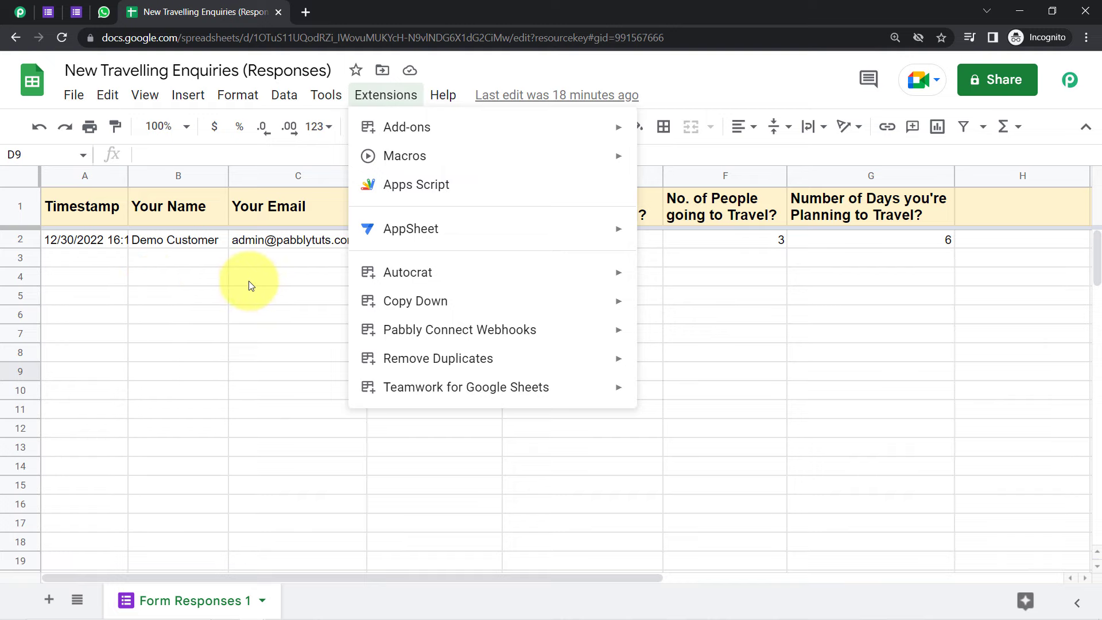
mouse_move(442, 331)
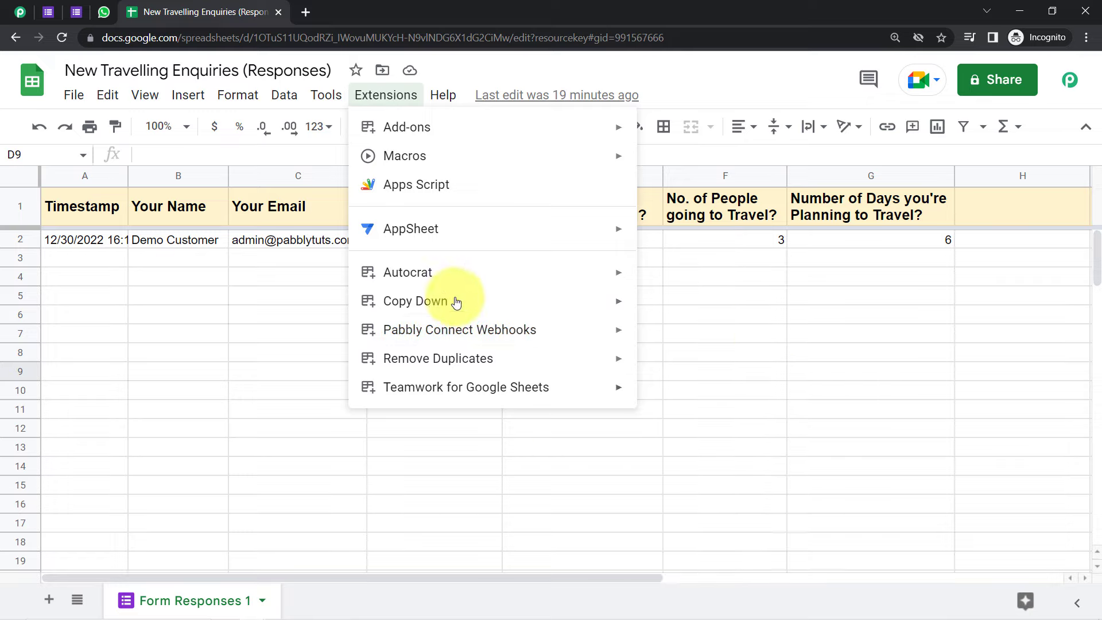
click(76, 13)
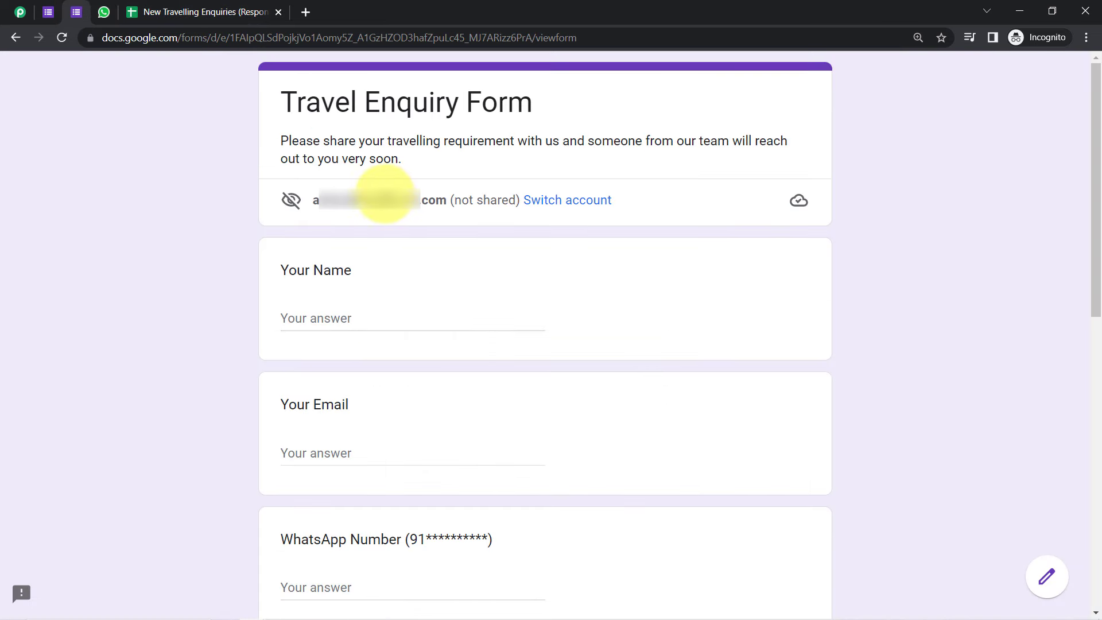
Step: Submit a Travel Enquiry with a sample name and e-mail, Sikkim, 7 people and 7 days
click(365, 315)
text(Dem)
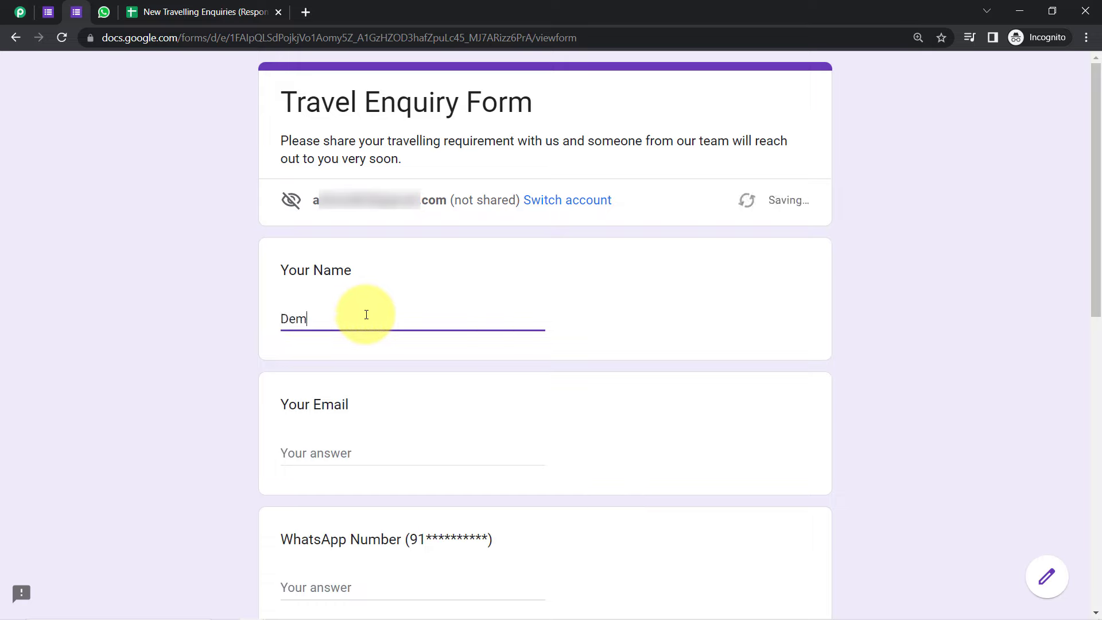
text(o User)
key(Tab)
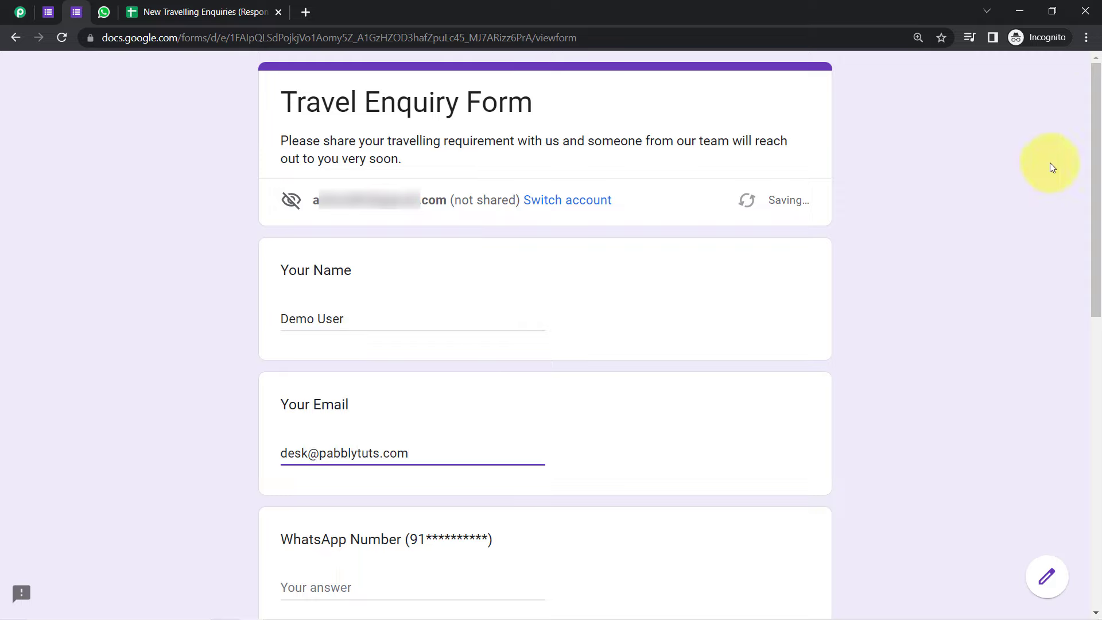
drag(1094, 128, 1090, 404)
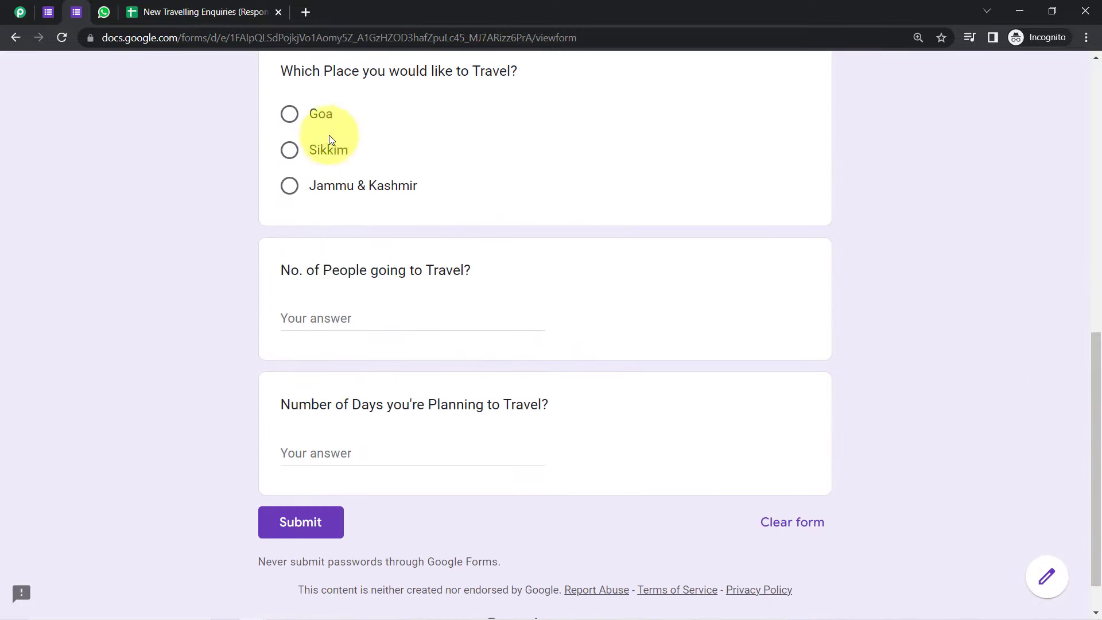
click(289, 150)
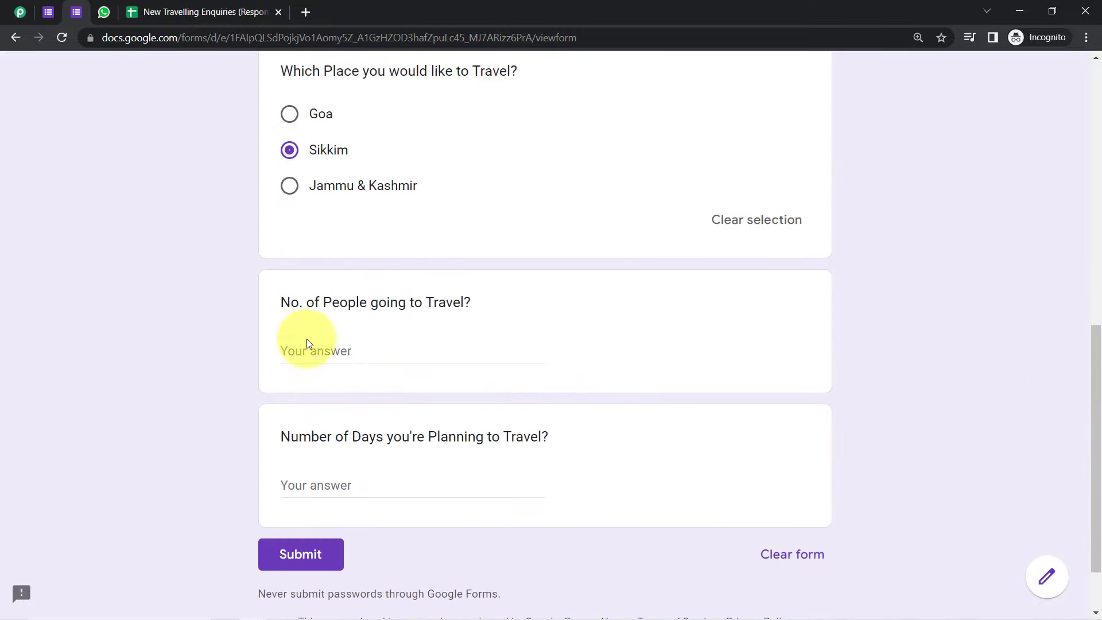
text(7)
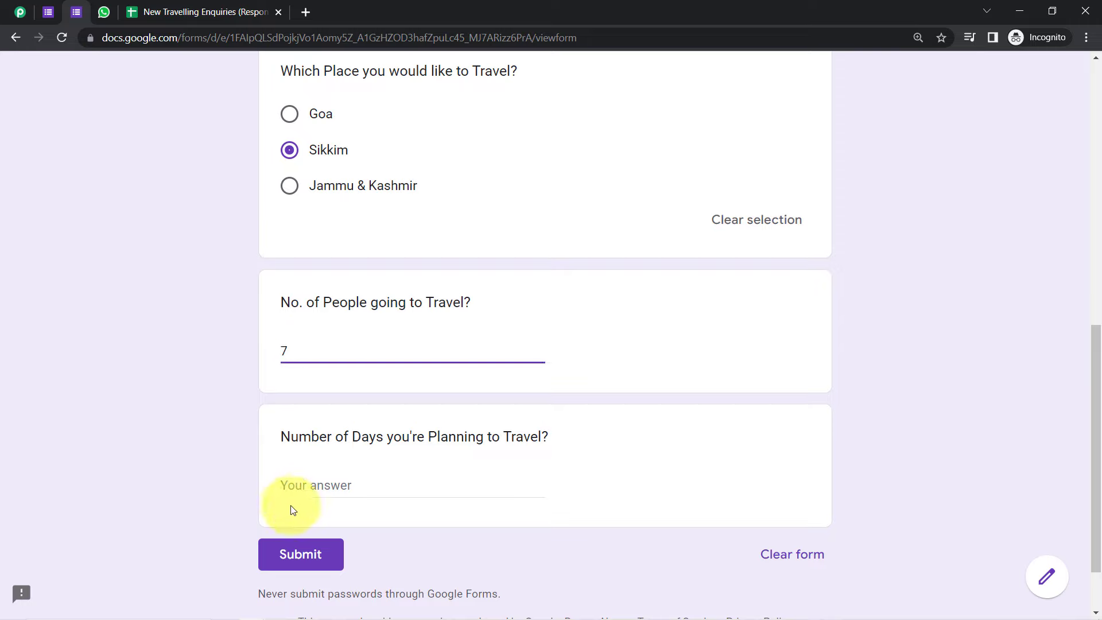
click(303, 478)
text(7)
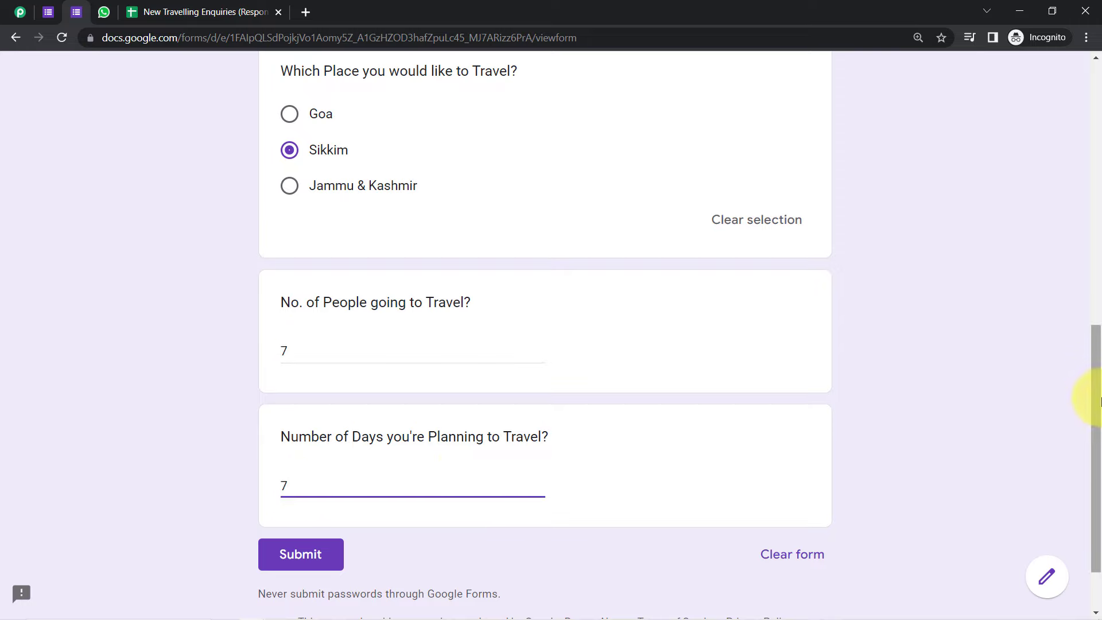
drag(1090, 401, 1084, 315)
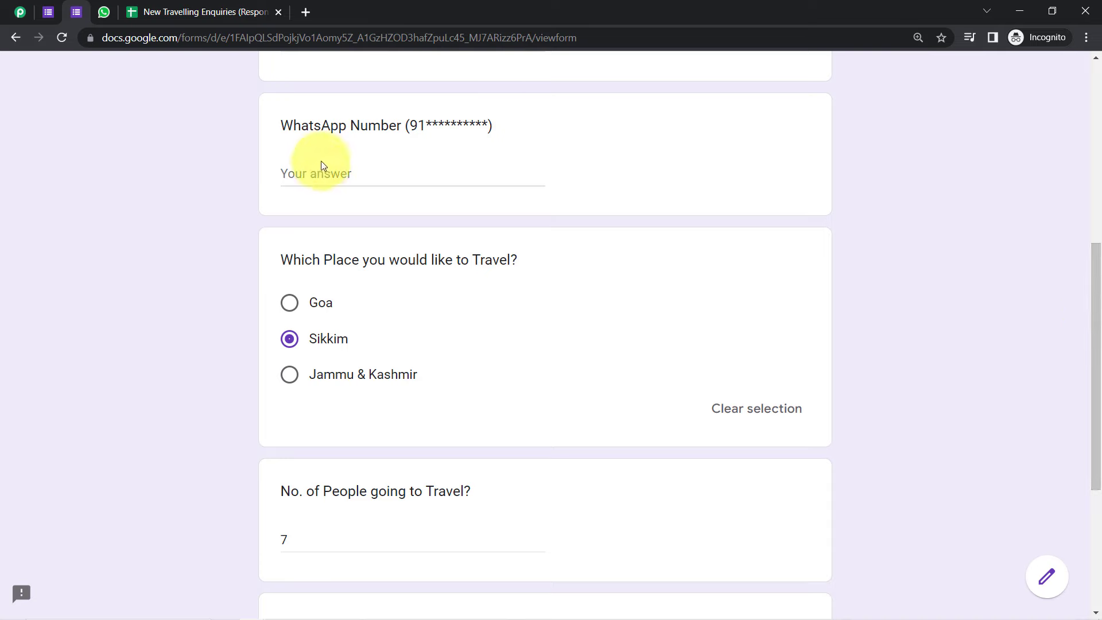
drag(1092, 368, 1090, 485)
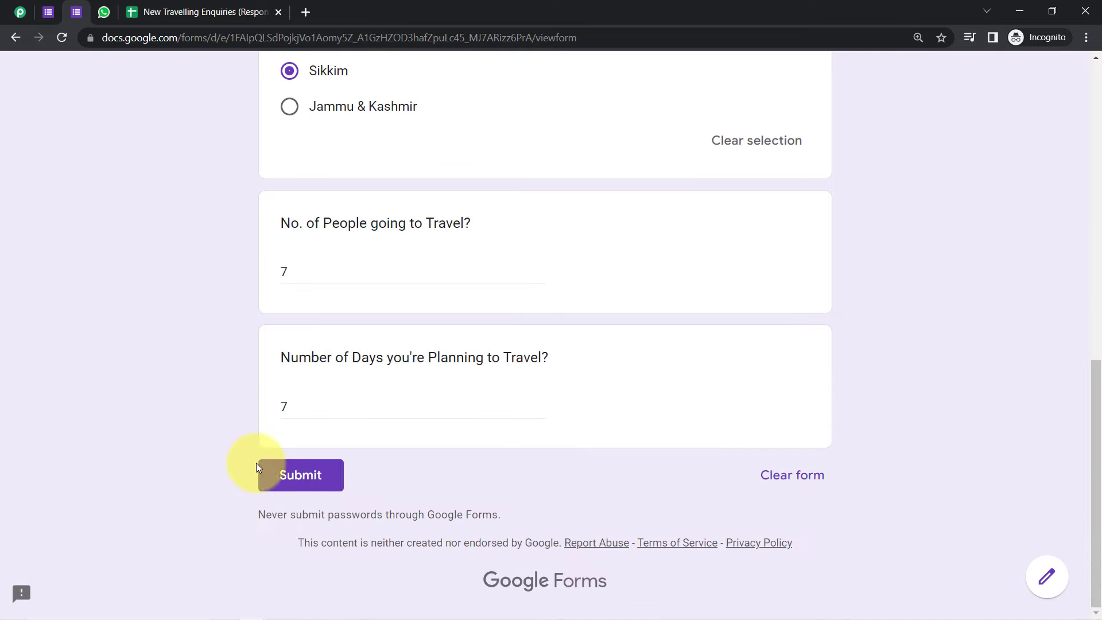
click(260, 466)
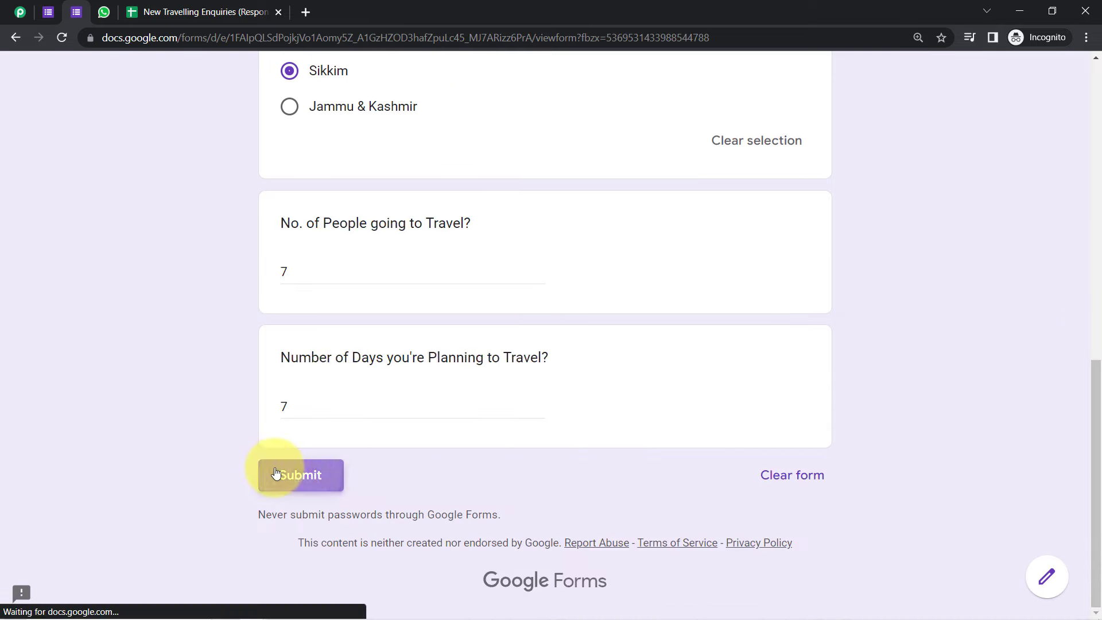
click(103, 12)
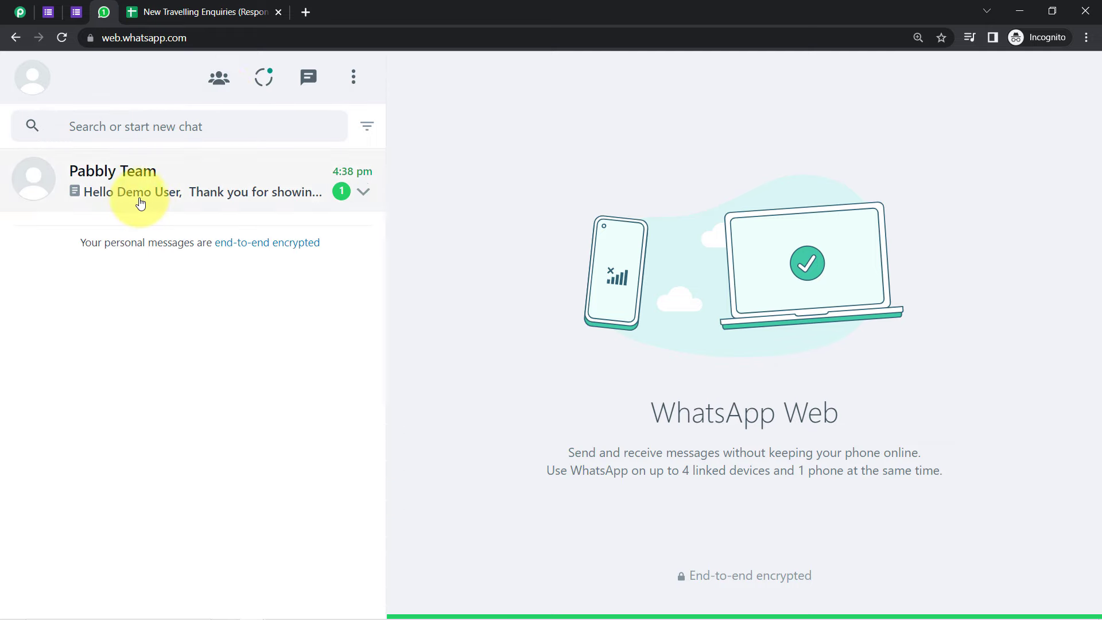
Step: Review the personalised Travel-Brochure greeting in the Pabbly Team chat, then go back to the Pabbly Connect workflow
click(144, 201)
drag(489, 229, 583, 229)
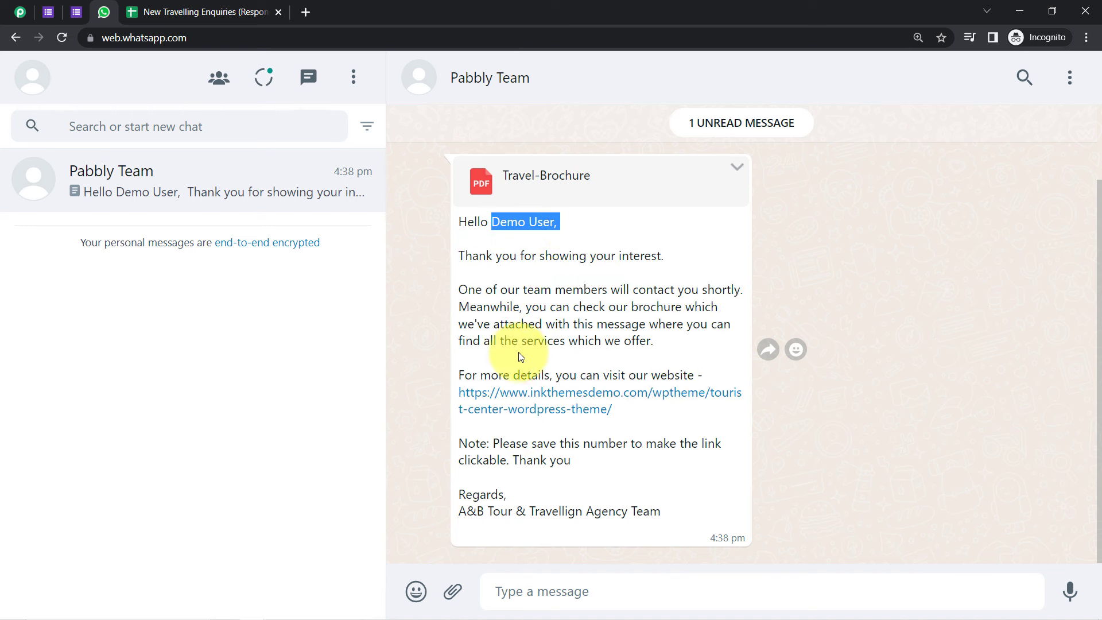
click(456, 245)
drag(465, 223, 583, 512)
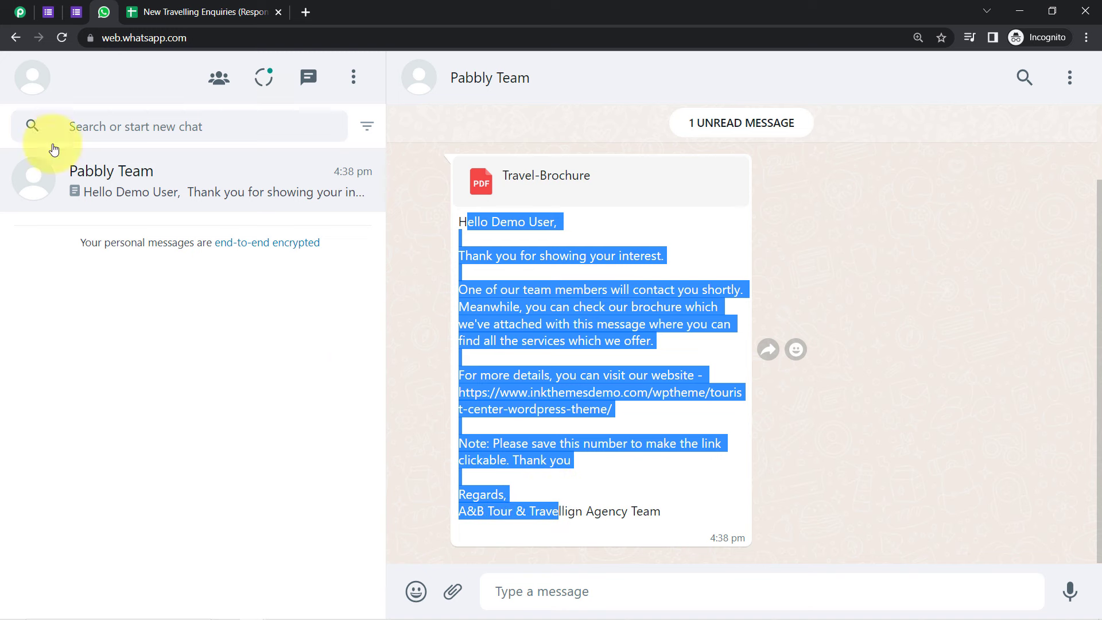
click(20, 12)
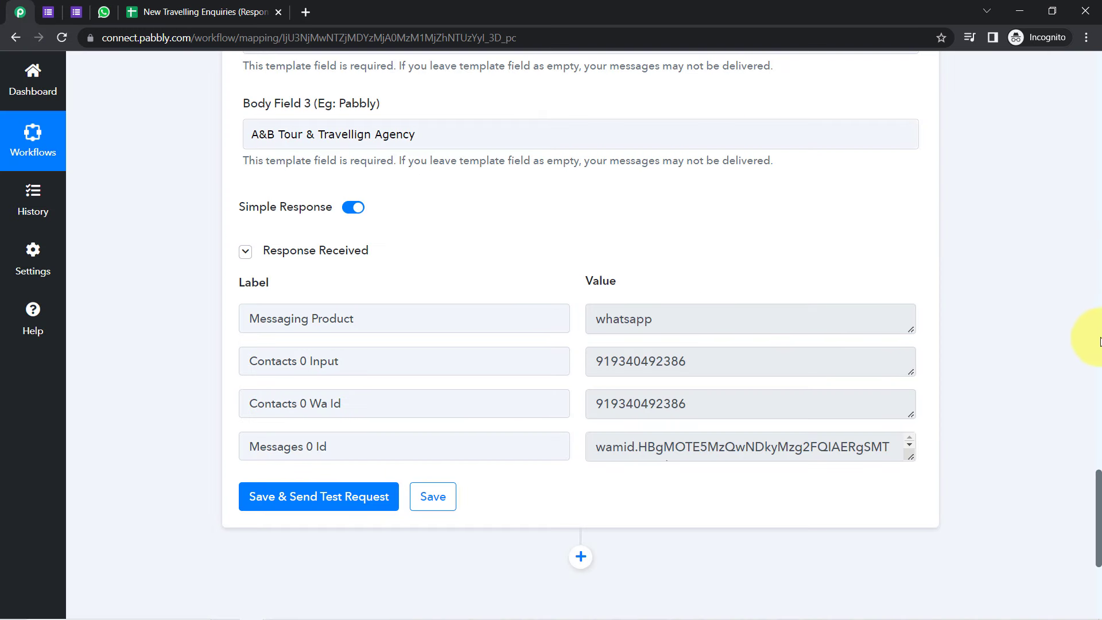
Step: Create a Share Workflow Link for the Google Forms-to-WhatsApp workflow and select the generated URL
drag(1098, 485, 1082, 29)
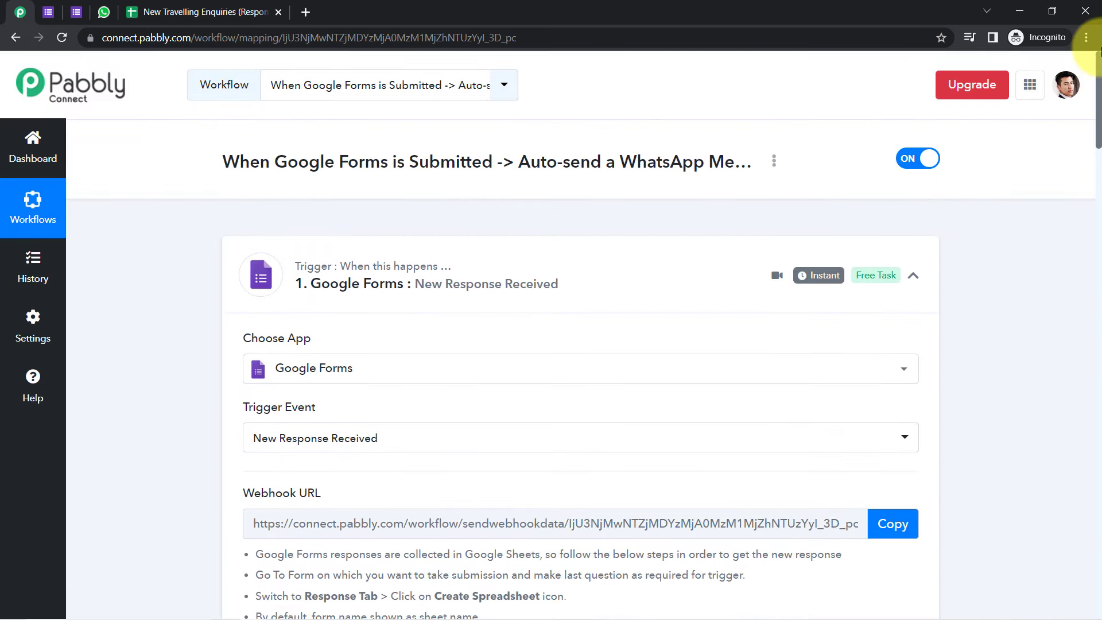
click(775, 162)
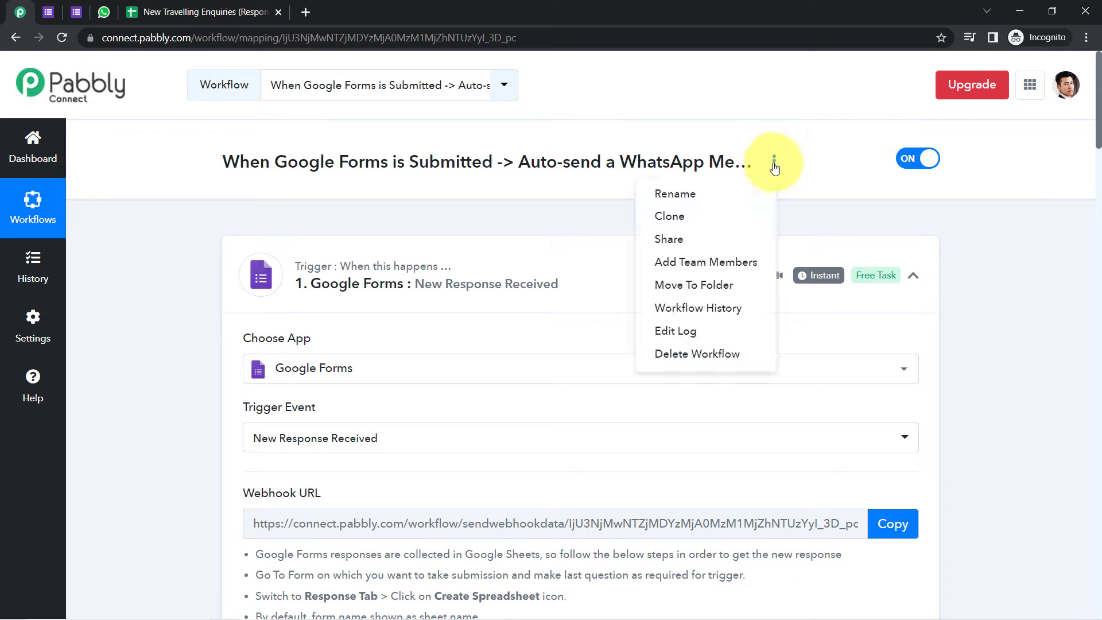
click(666, 240)
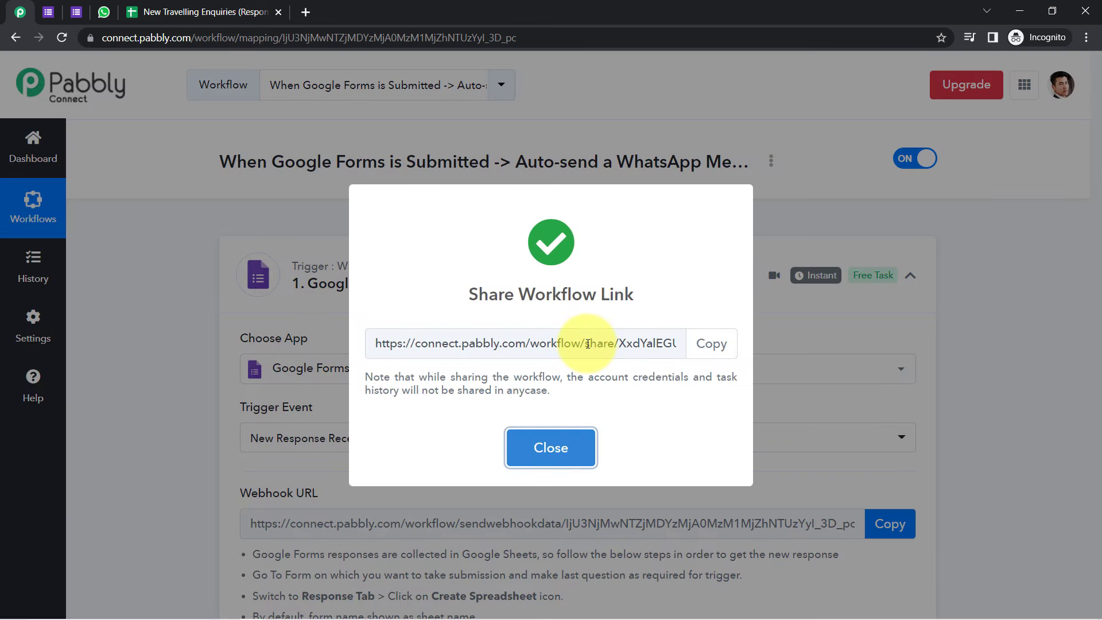
click(588, 344)
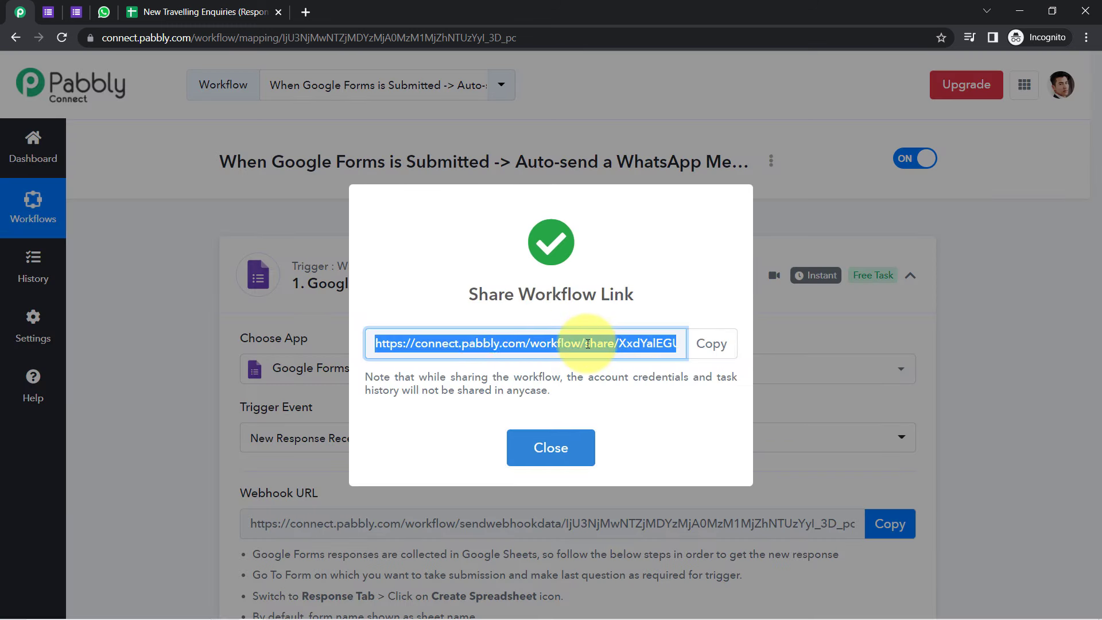